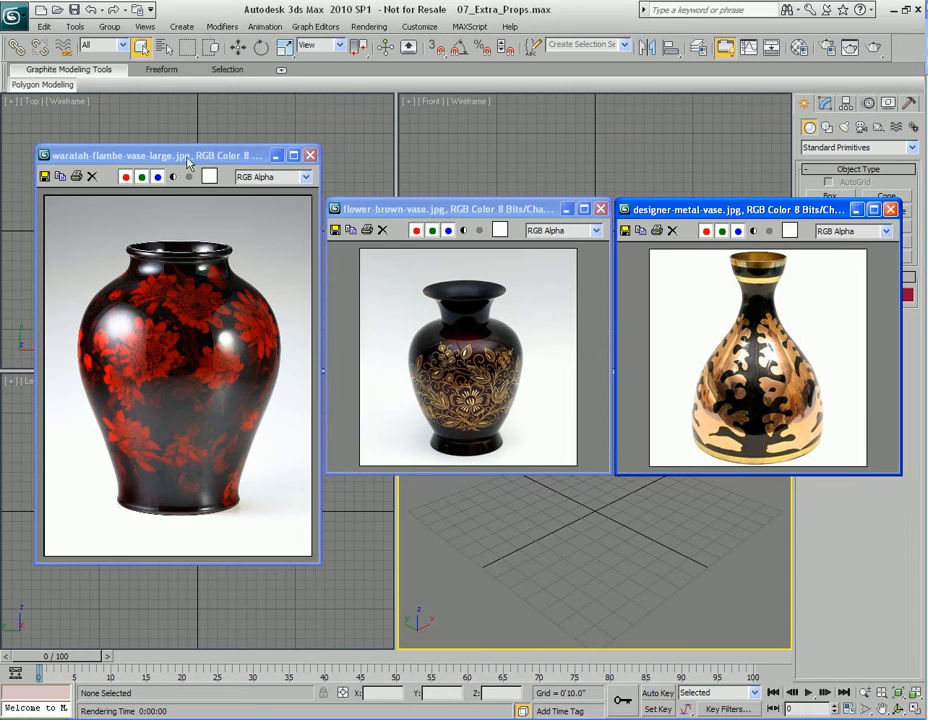
Minimize the designer-metal-vase and flower-brown-vase reference image windows
left_click_drag(188, 160, 500, 157)
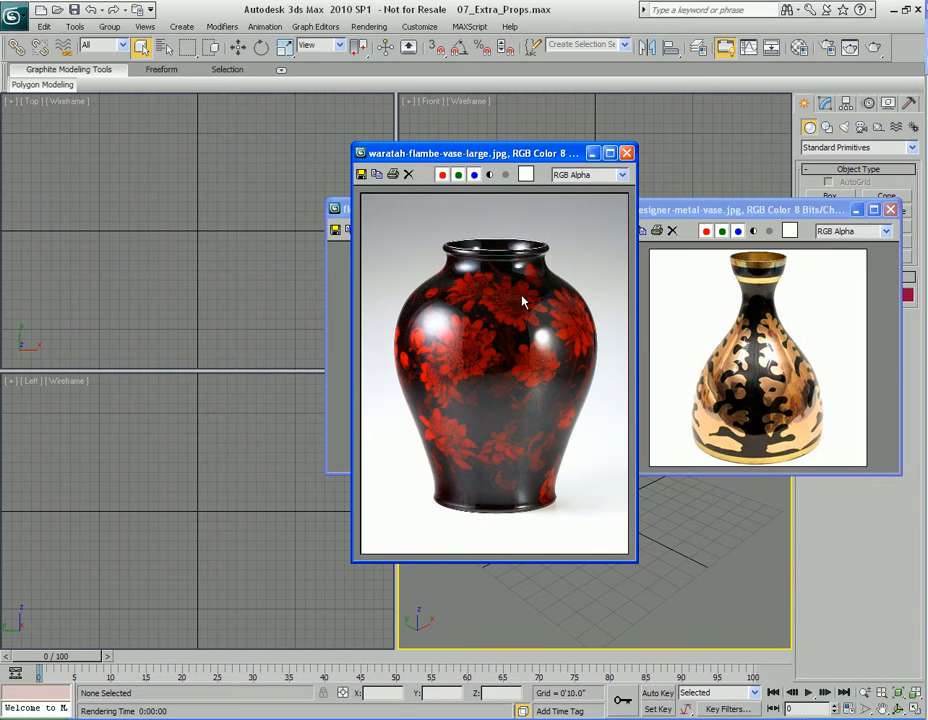
left_click_drag(530, 155, 209, 155)
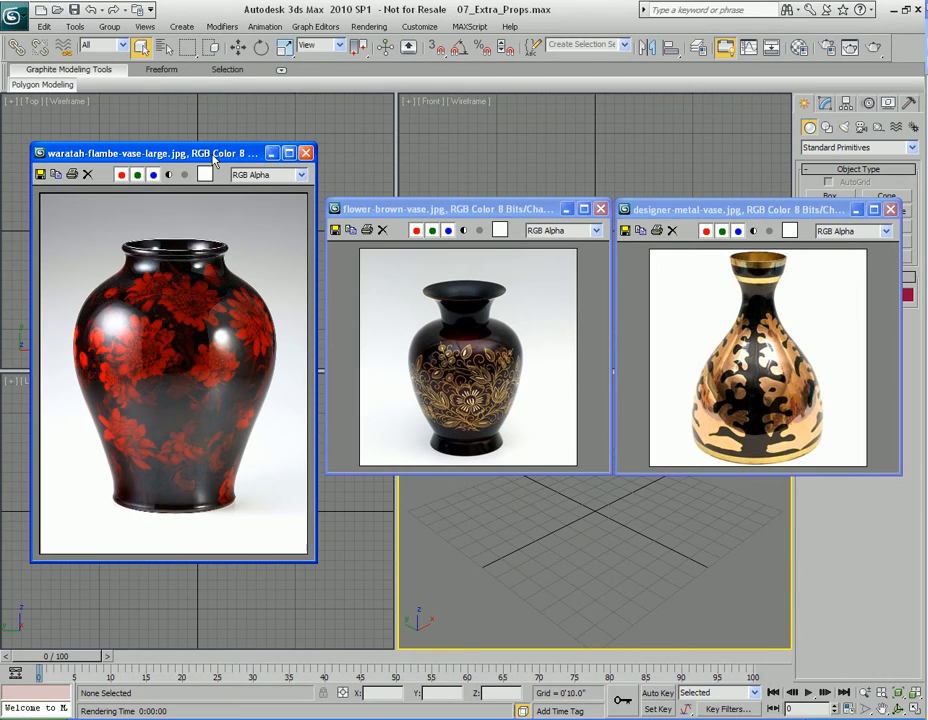
left_click(857, 211)
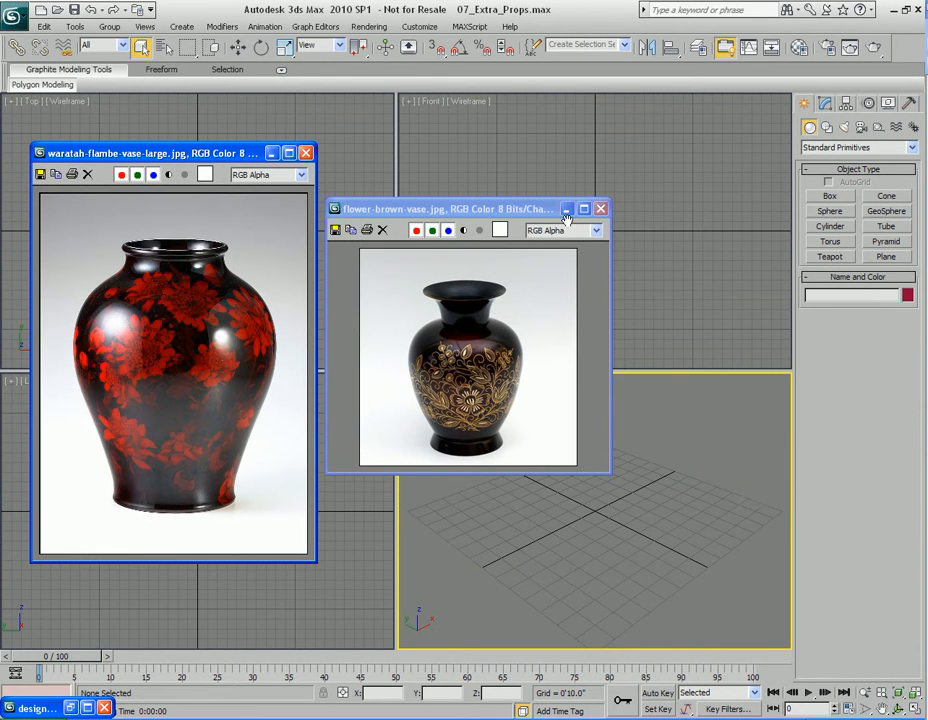
left_click(566, 210)
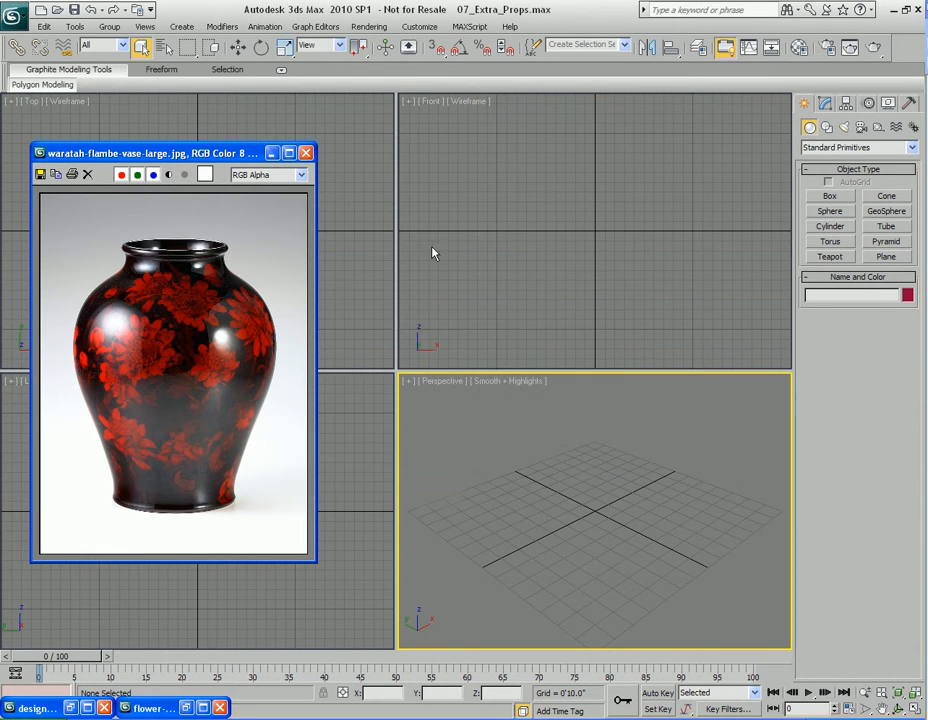
Activate the Front viewport and minimize the waratah-flambe-vase-large reference image window
left_click(544, 249)
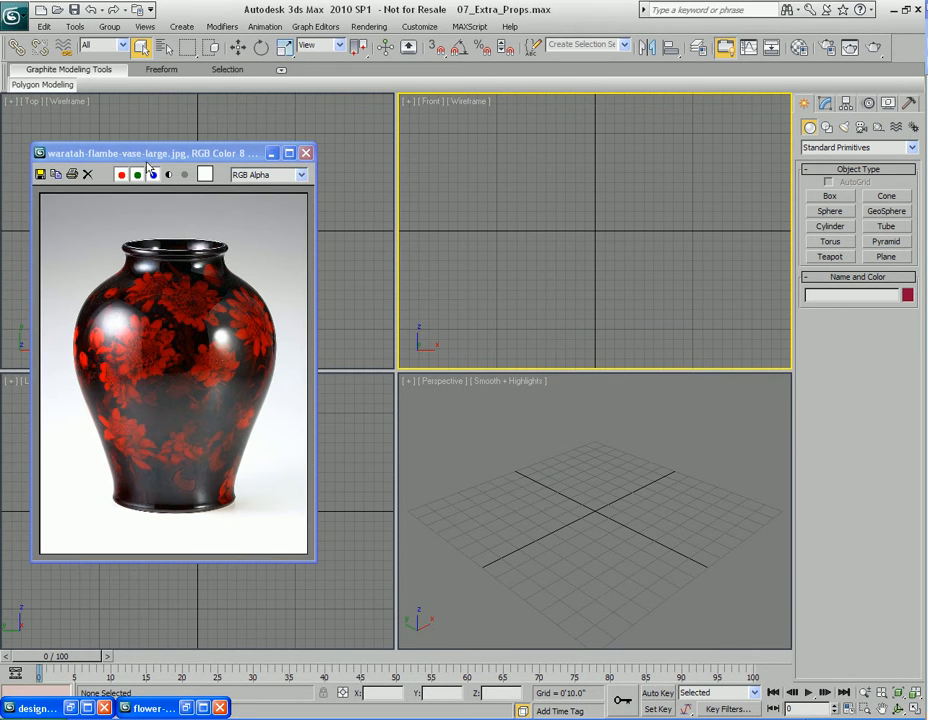
left_click_drag(150, 159, 359, 189)
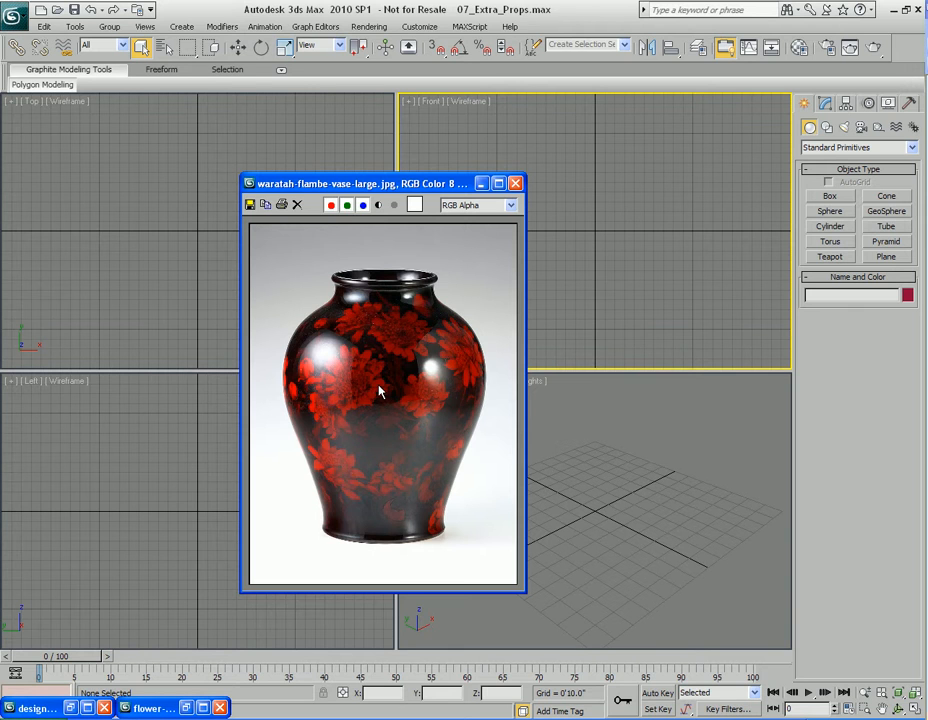
left_click_drag(429, 185, 347, 184)
left_click(400, 183)
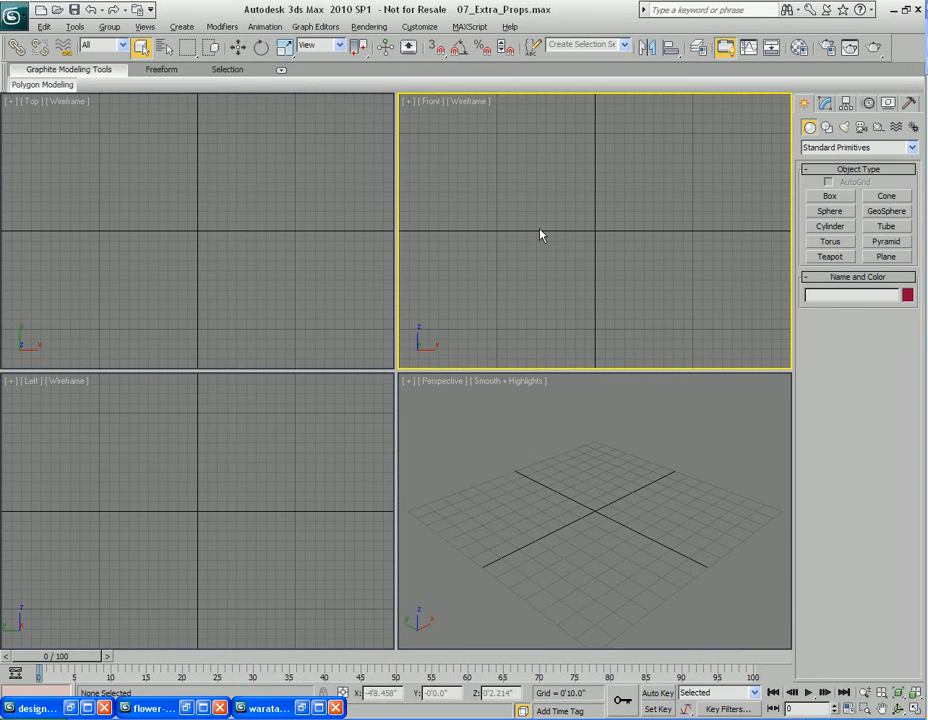
Set waratah-flambe-vase-large.jpg from the Vase folder as the Front viewport background, with Match Bitmap aspect and Lock Zoom/Pan on
key("alt+b")
left_click(370, 296)
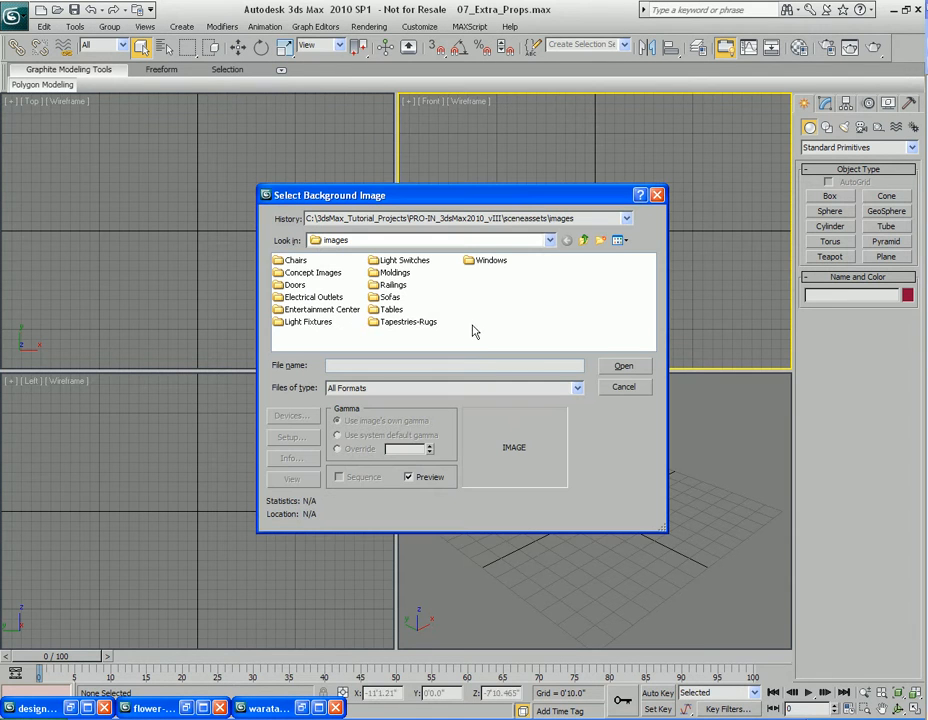
double_click(334, 311)
double_click(408, 285)
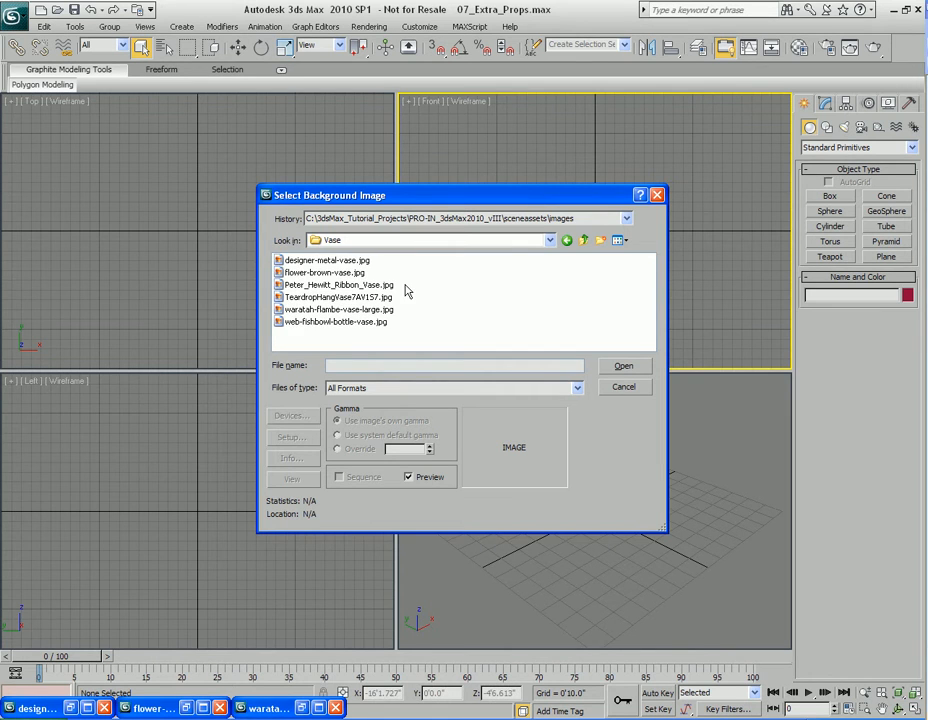
left_click(618, 240)
left_click(617, 257)
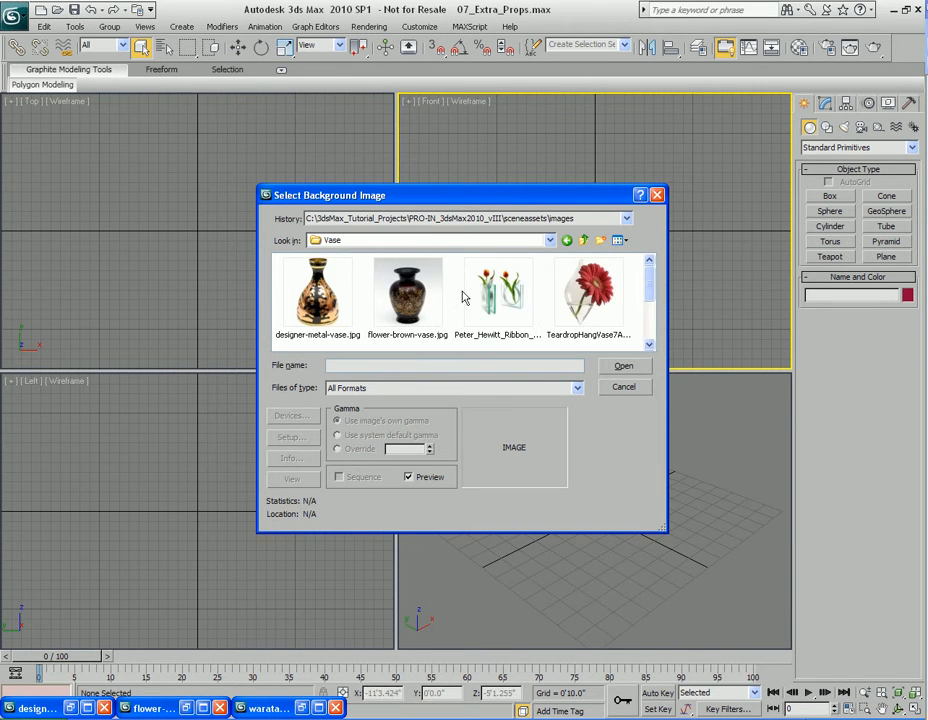
scroll(497, 290, "down", 1)
left_click(309, 330)
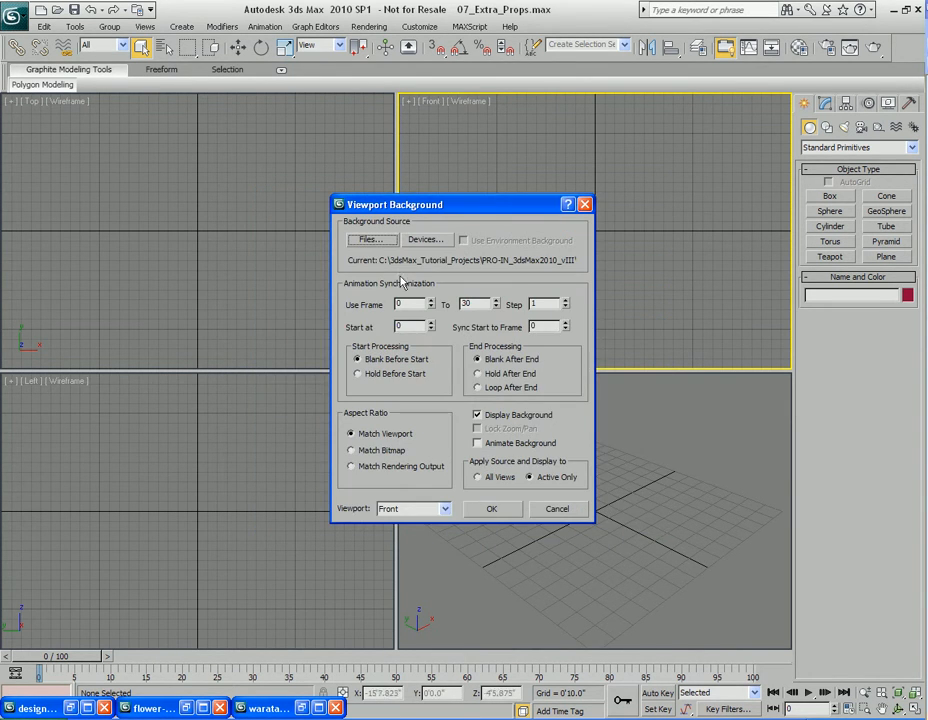
left_click(395, 452)
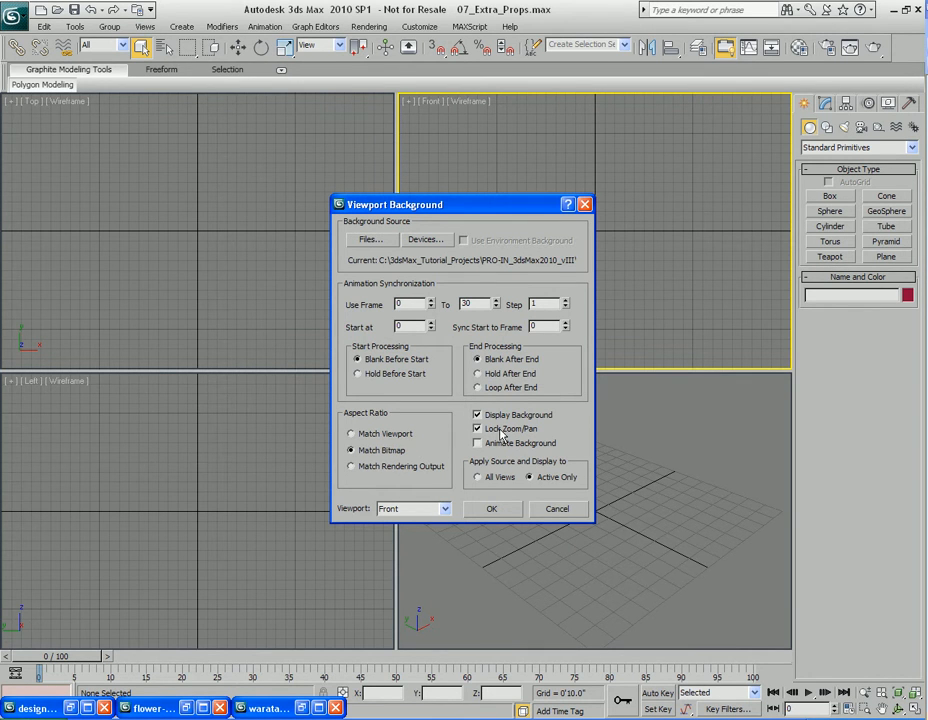
left_click(491, 508)
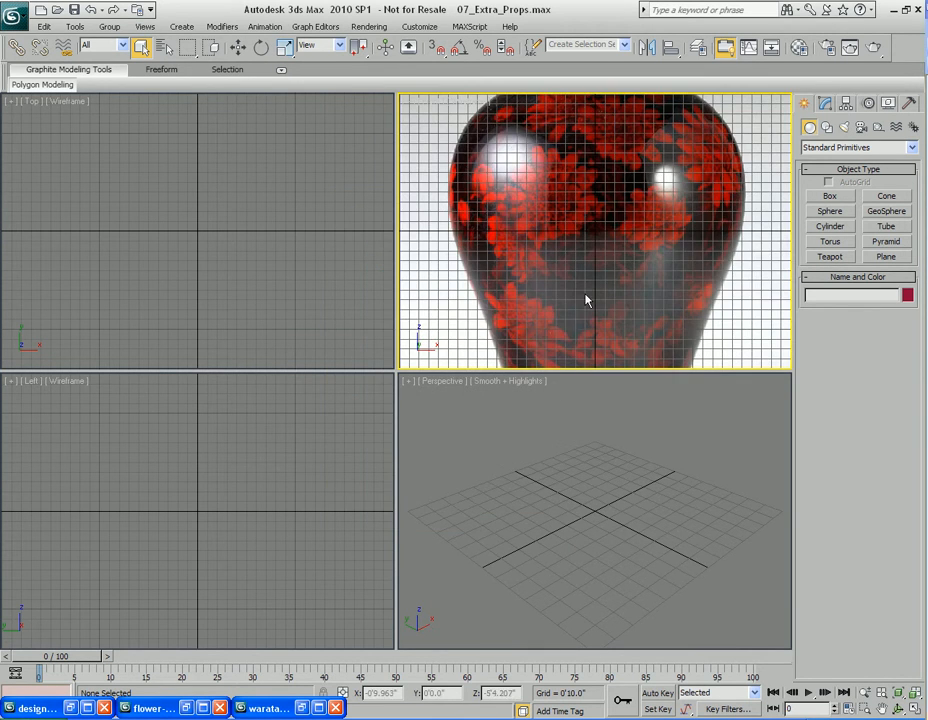
Hide the Front viewport grid and fit the vase background image in view
key("g")
scroll(585, 295, "down", 5)
middle_click_drag(587, 297, 567, 296)
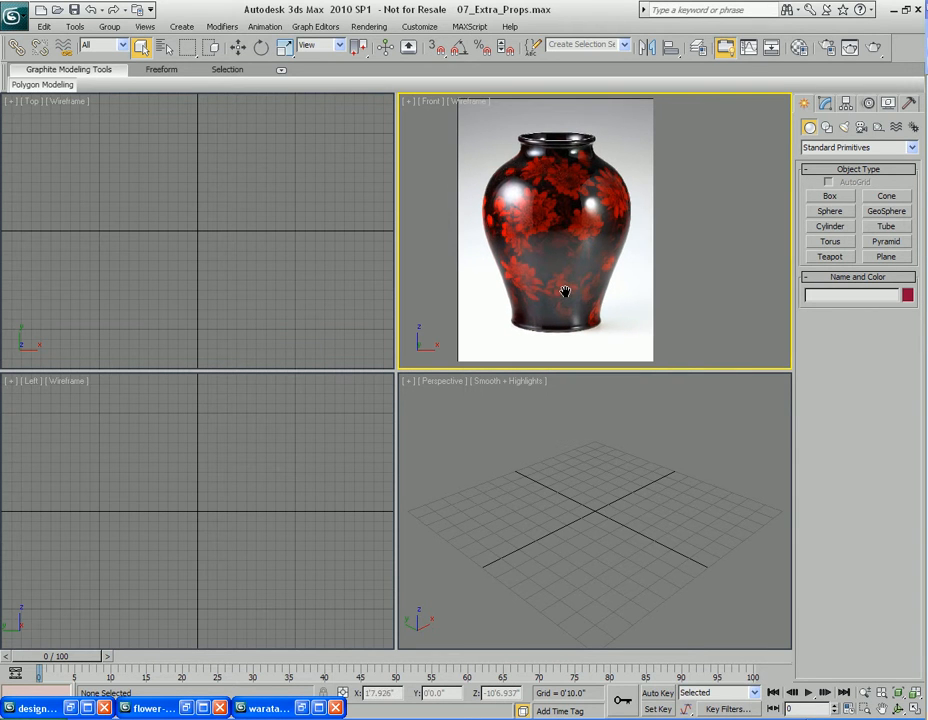
Create a cylinder at the grid origin in the Perspective viewport, sizing its radius and height freehand
left_click(601, 516)
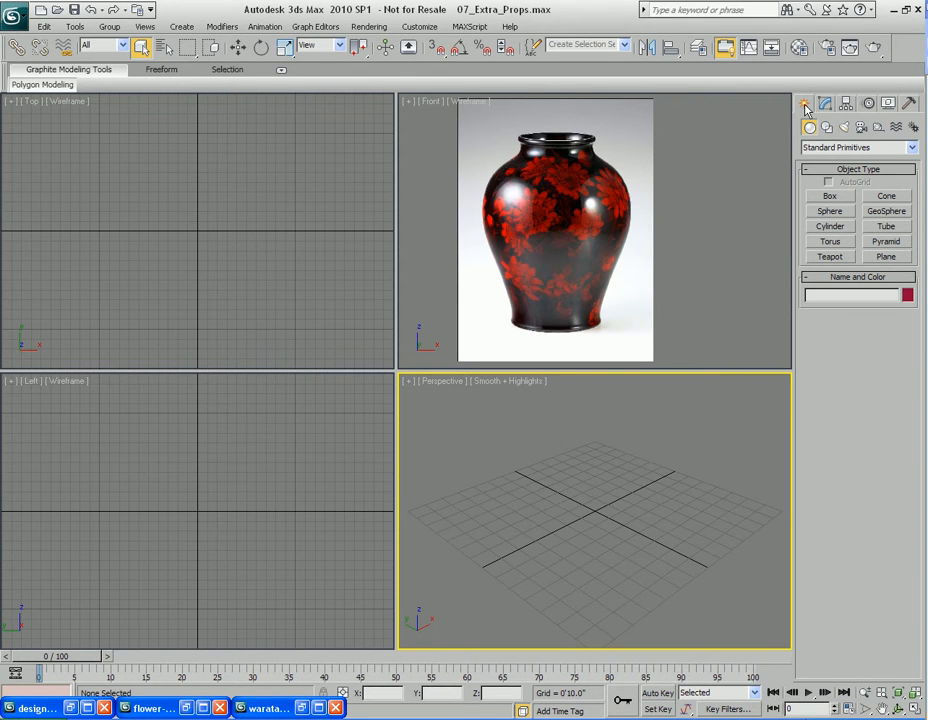
left_click(830, 228)
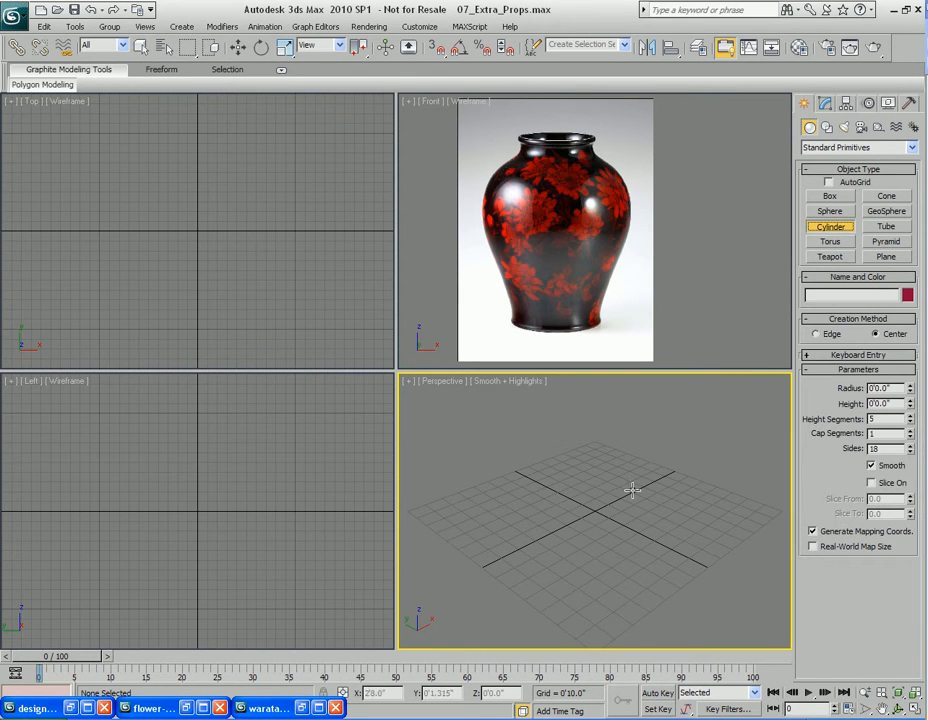
left_click_drag(595, 511, 611, 584)
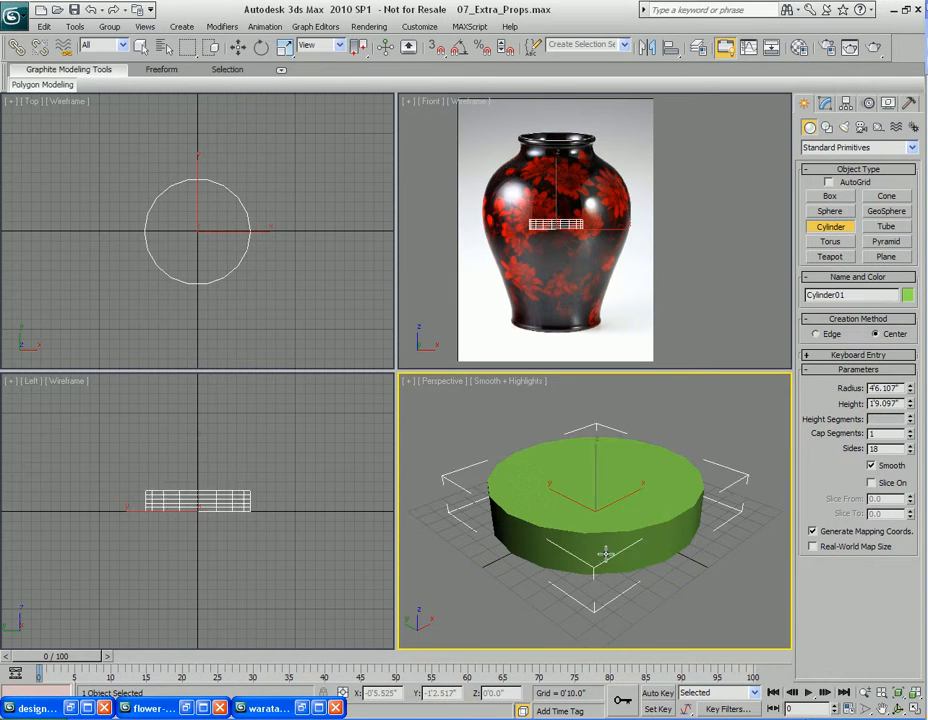
left_click(615, 480)
right_click(615, 480)
key("j")
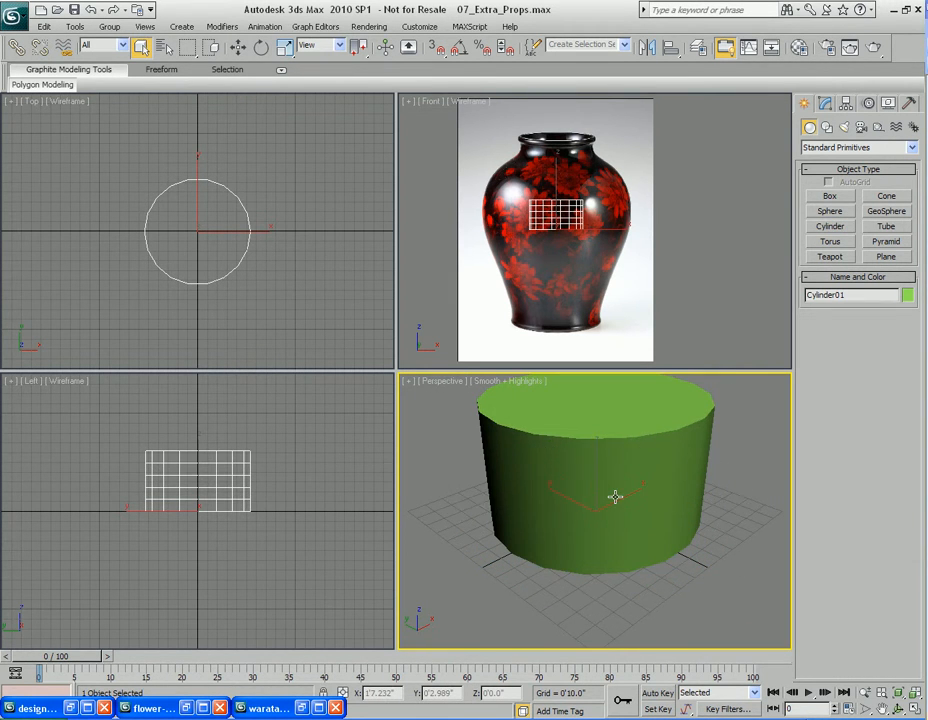
Show edged faces and set the cylinder to 8 sides and 1 height segment
key("F4")
key("1")
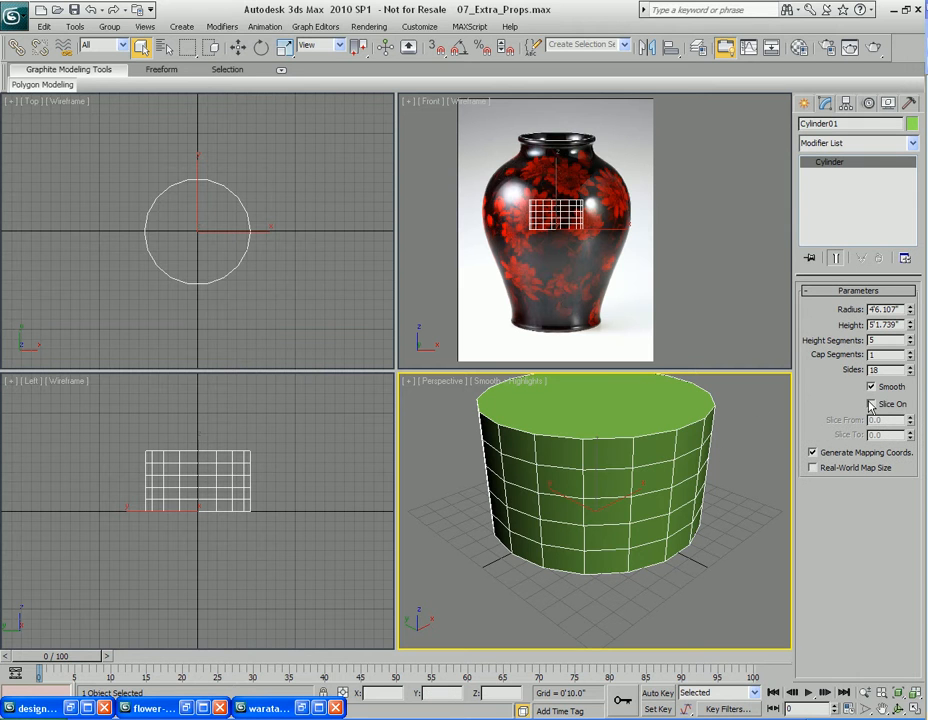
left_click(911, 373)
left_click_drag(912, 374, 912, 374)
middle_click_drag(604, 501, 636, 483, "alt")
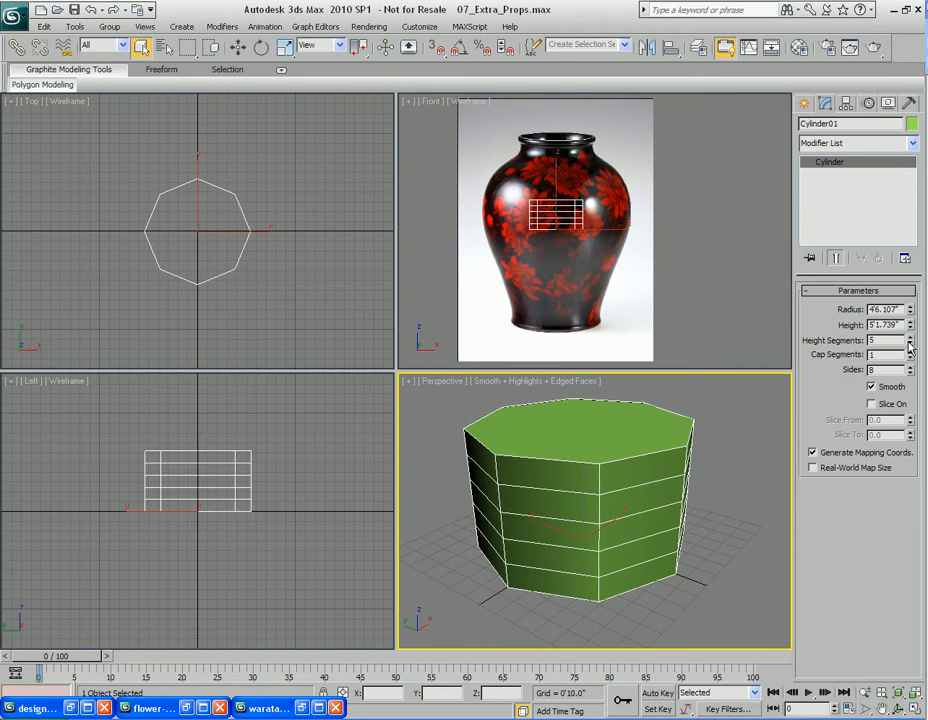
left_click_drag(912, 342, 909, 372)
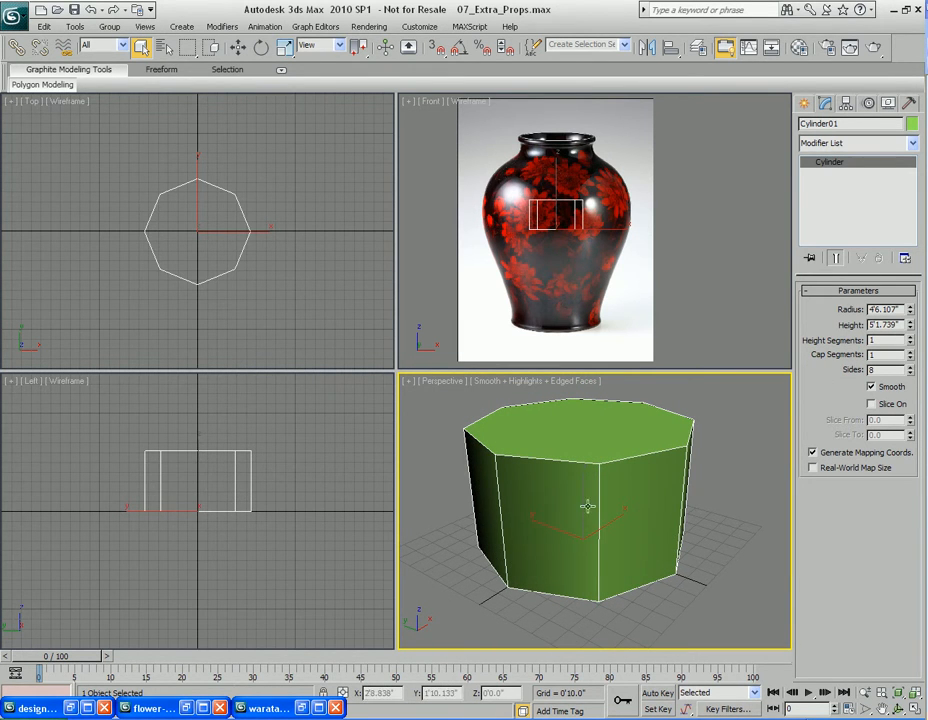
Move the cylinder down to the base of the vase in the Front viewport
key("w")
left_click(556, 177)
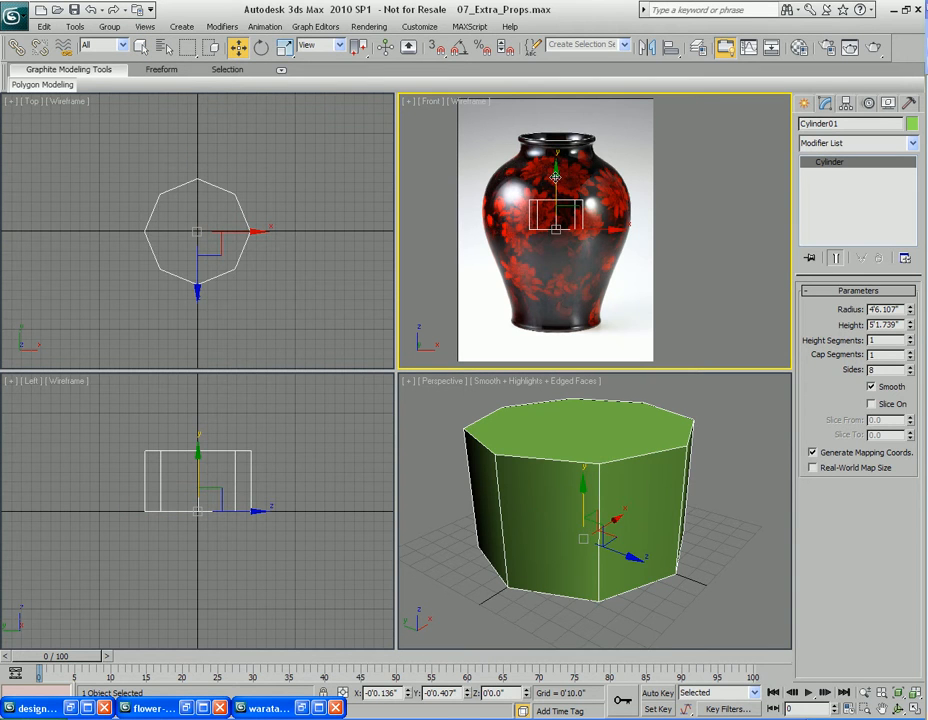
left_click_drag(556, 177, 556, 268)
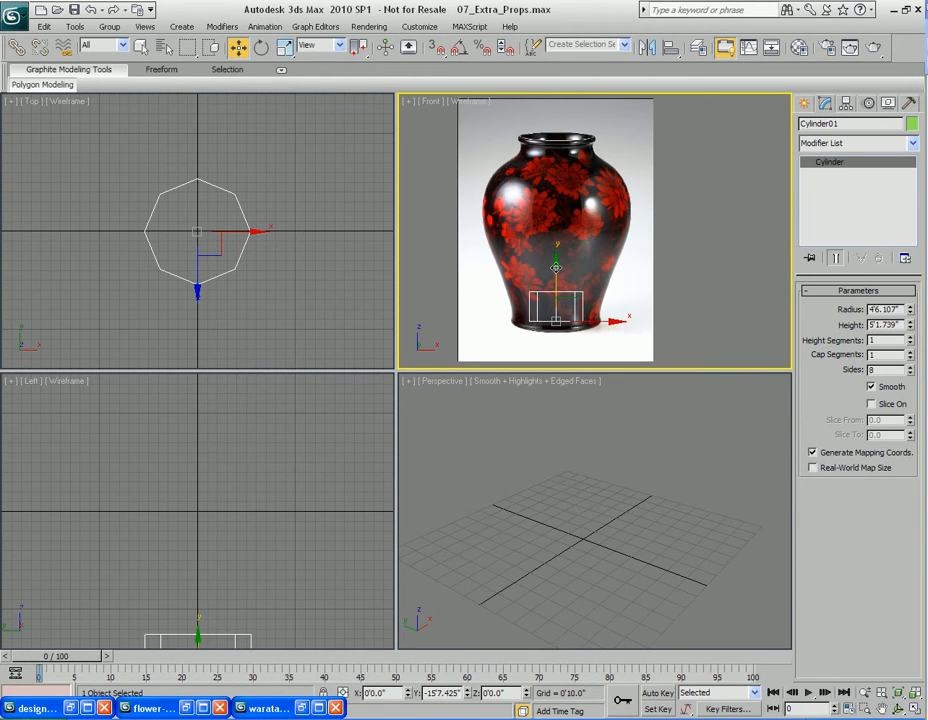
middle_click_drag(601, 341, 590, 296)
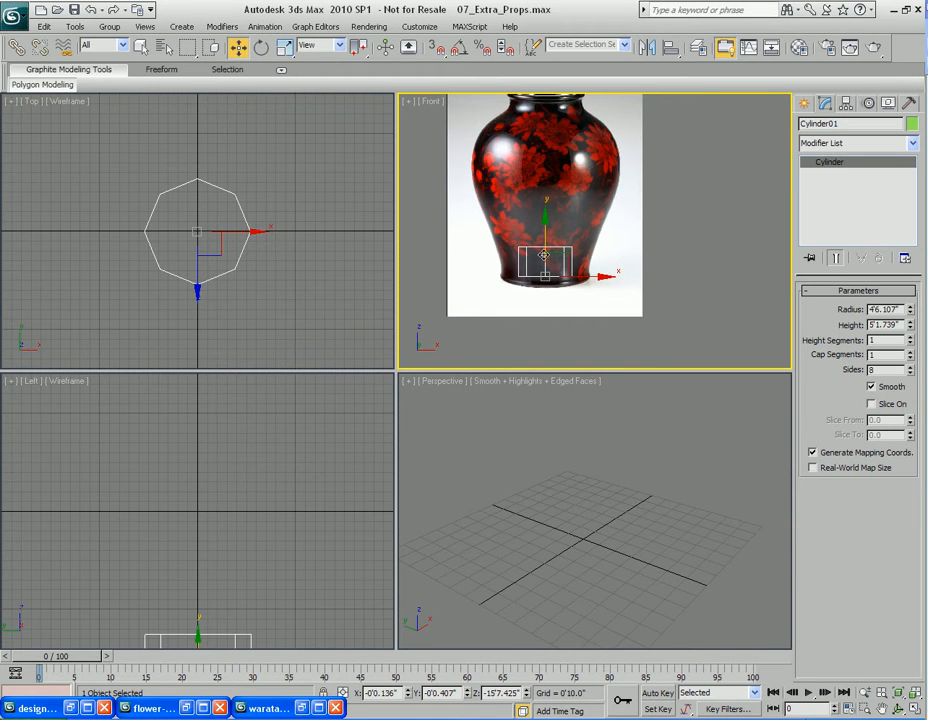
middle_click_drag(541, 245, 562, 262)
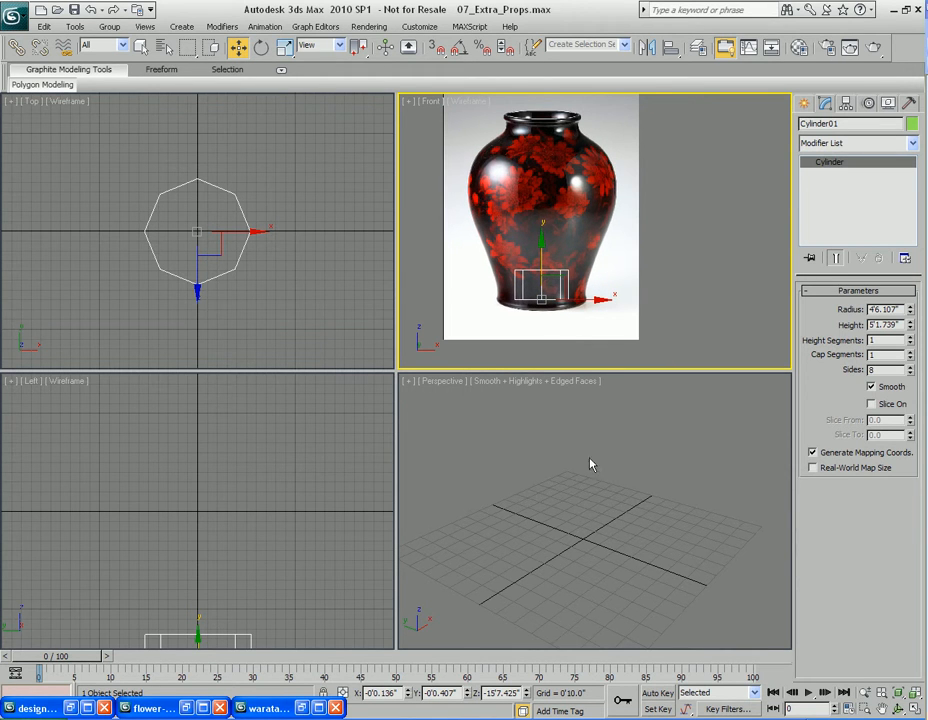
Hide the grid in the Perspective viewport and zoom in on the cylinder
middle_click_drag(592, 493, 594, 451)
scroll(594, 451, "down", 5)
middle_click_drag(596, 533, 592, 464)
key("g")
scroll(611, 538, "up", 4)
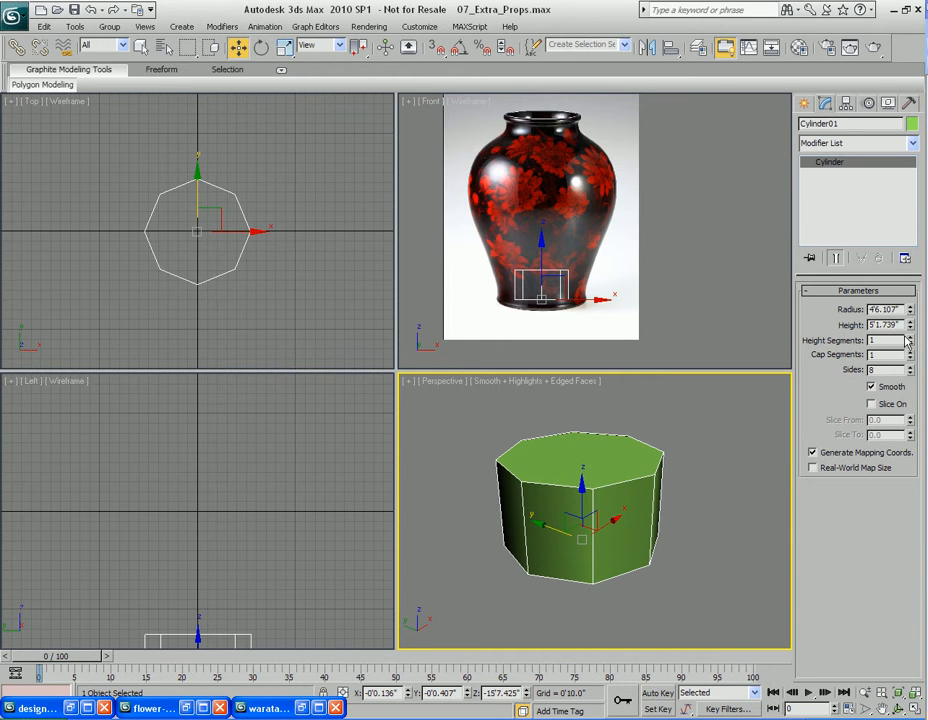
Enlarge the cylinder's radius to match the vase's base width and nudge it slightly upward
left_click_drag(911, 311, 907, 252)
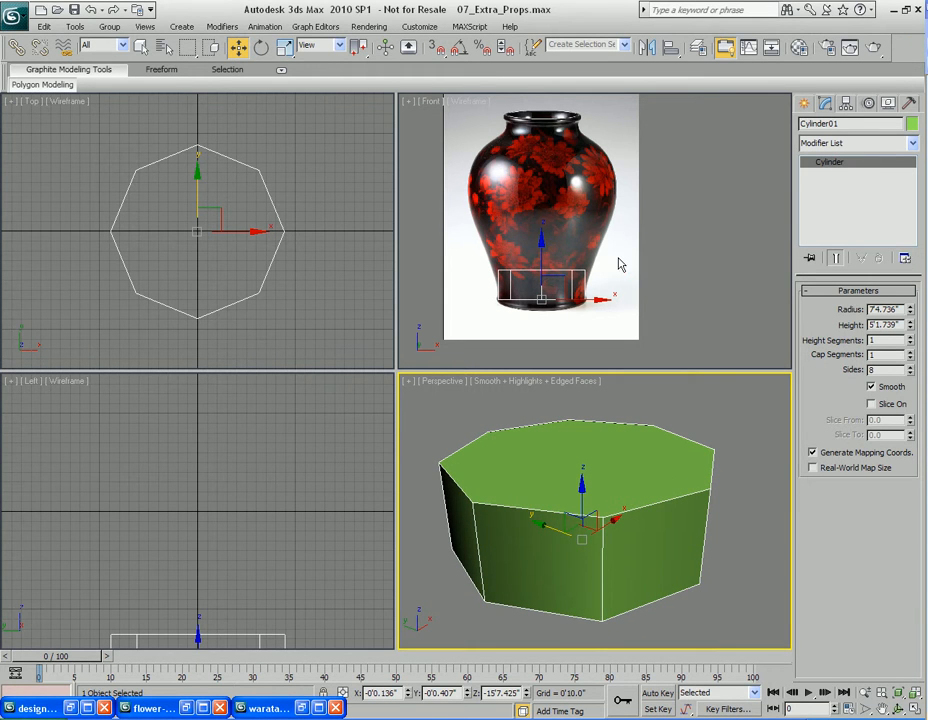
middle_click_drag(612, 274, 611, 268)
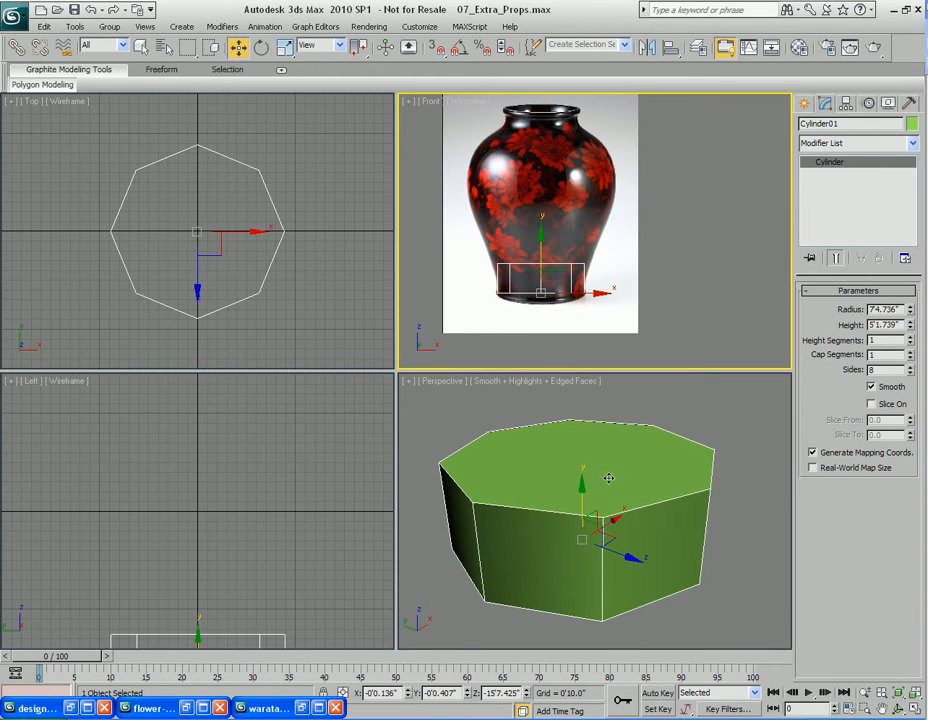
Convert the cylinder to an Editable Poly
right_click(597, 515)
right_click(601, 451)
mouse_move(648, 586)
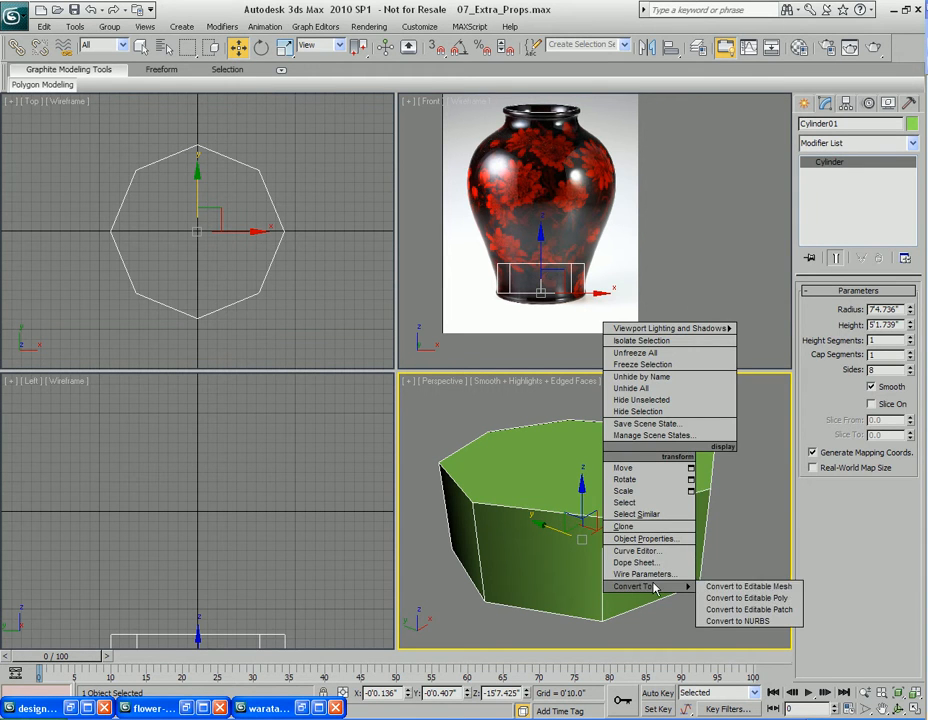
left_click(731, 598)
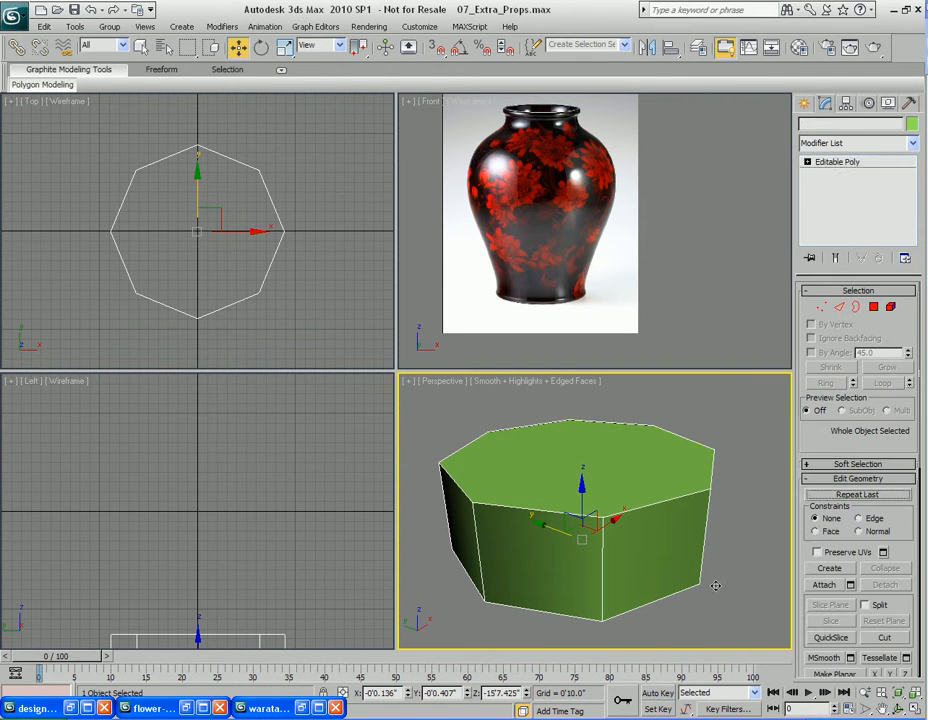
Switch to polygon level and select the cylinder's top polygon
key("4")
left_click(576, 443)
middle_click(524, 263)
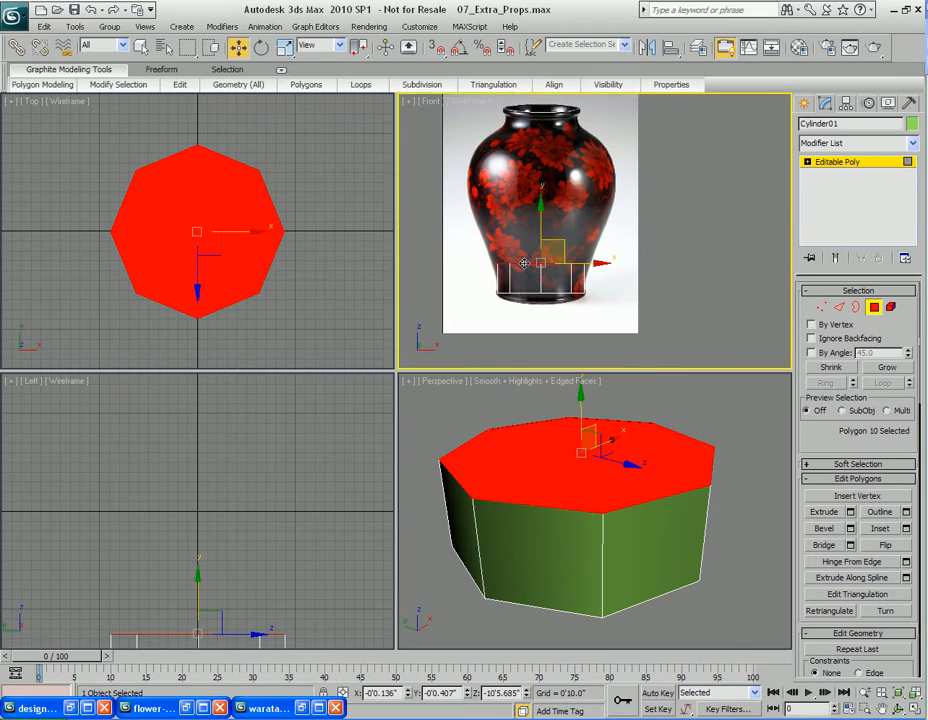
Maximize the Front viewport and extrude the top polygon as a group with a height of 15'4.325"
scroll(524, 263, "up", 3)
key("alt+w")
scroll(613, 275, "down", 2)
left_click_drag(510, 307, 507, 356)
right_click(570, 325)
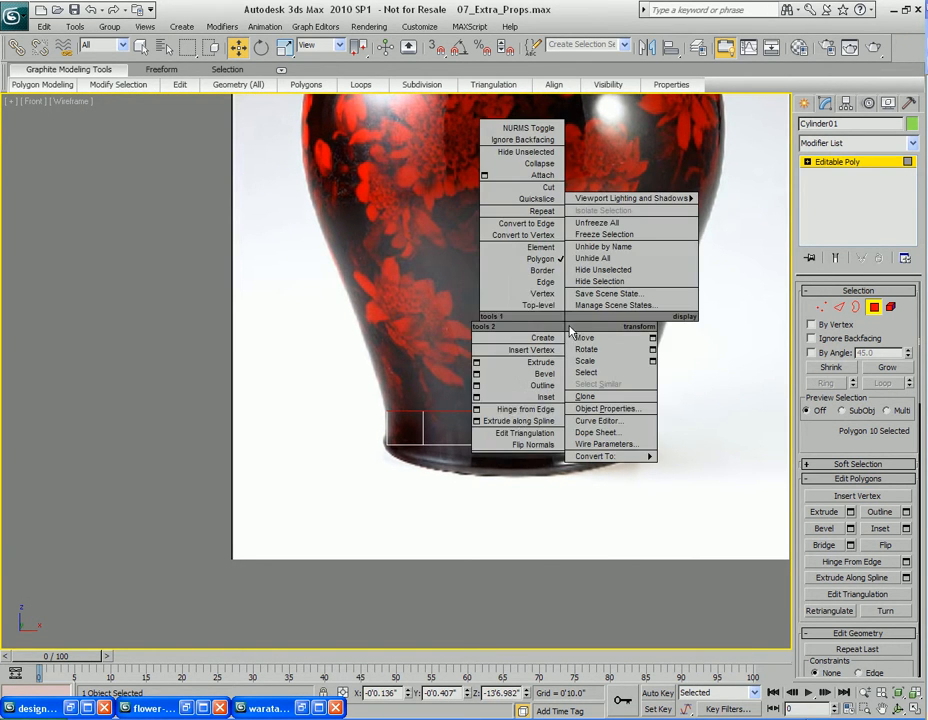
left_click(476, 362)
left_click_drag(504, 355, 643, 18)
left_click_drag(604, 167, 185, 196)
scroll(589, 259, "down", 5)
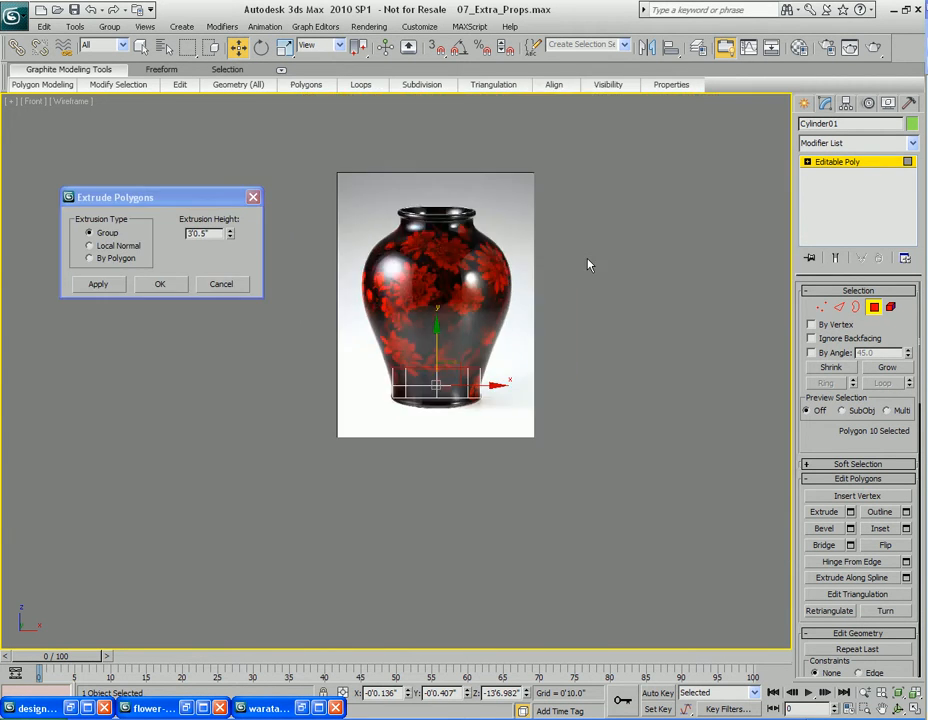
middle_click_drag(449, 247, 555, 265)
scroll(618, 266, "up", 3)
middle_click_drag(620, 265, 554, 260)
left_click_drag(230, 233, 230, 65)
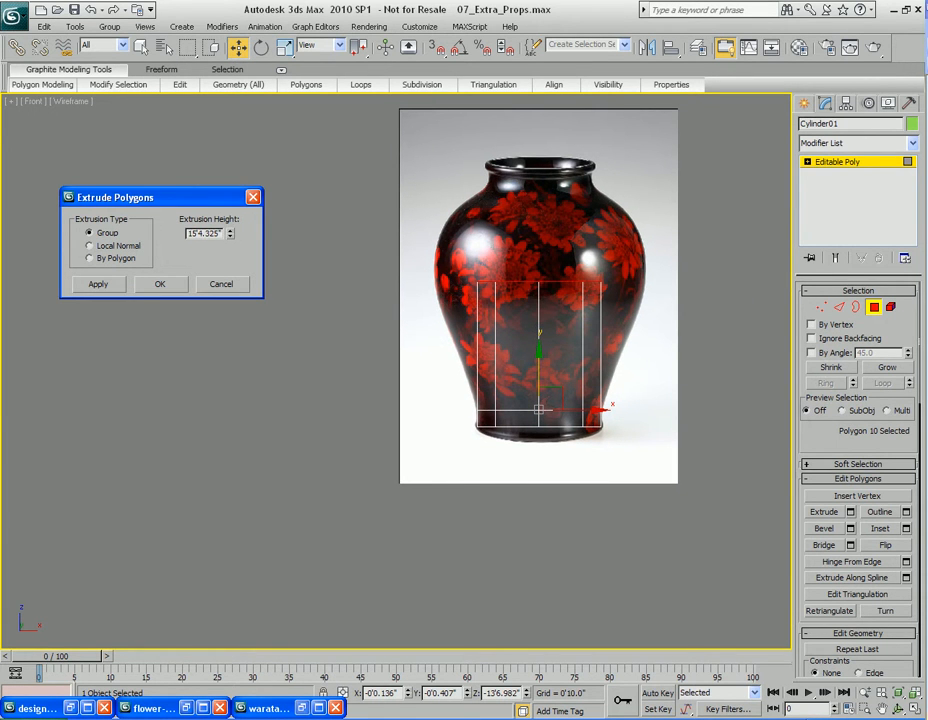
left_click(155, 286)
Switch to vertex level and select the top ring of vertices of the extruded cylinder
middle_click_drag(572, 336, 499, 362)
key("1")
left_click_drag(396, 295, 601, 370)
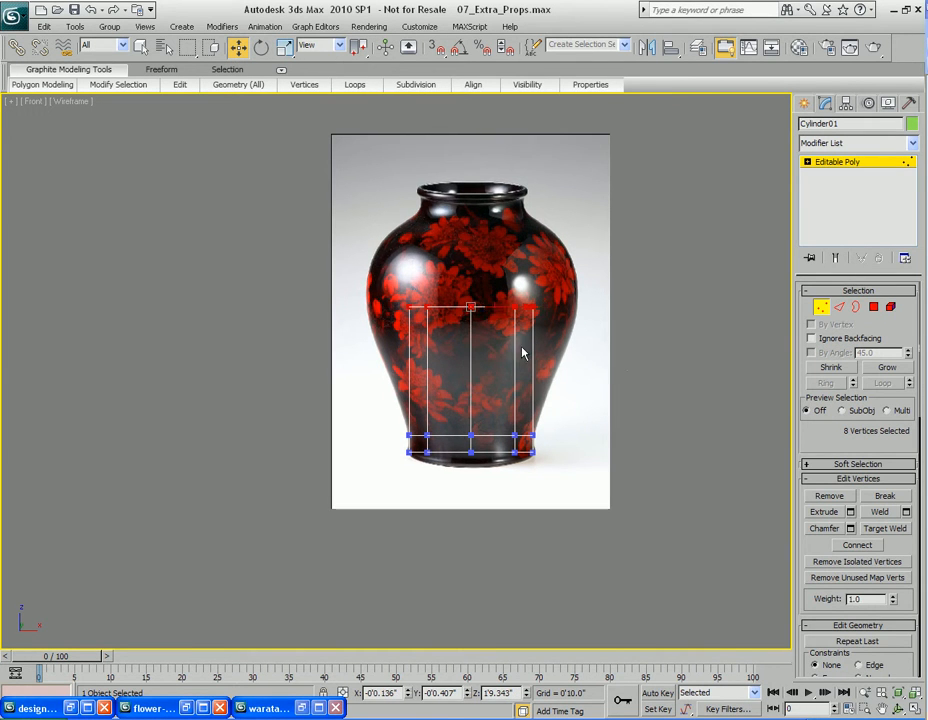
Move the selected top ring of vertices up to the base of the vase's neck in the reference image
middle_click_drag(485, 277, 523, 326)
left_click_drag(511, 310, 507, 224)
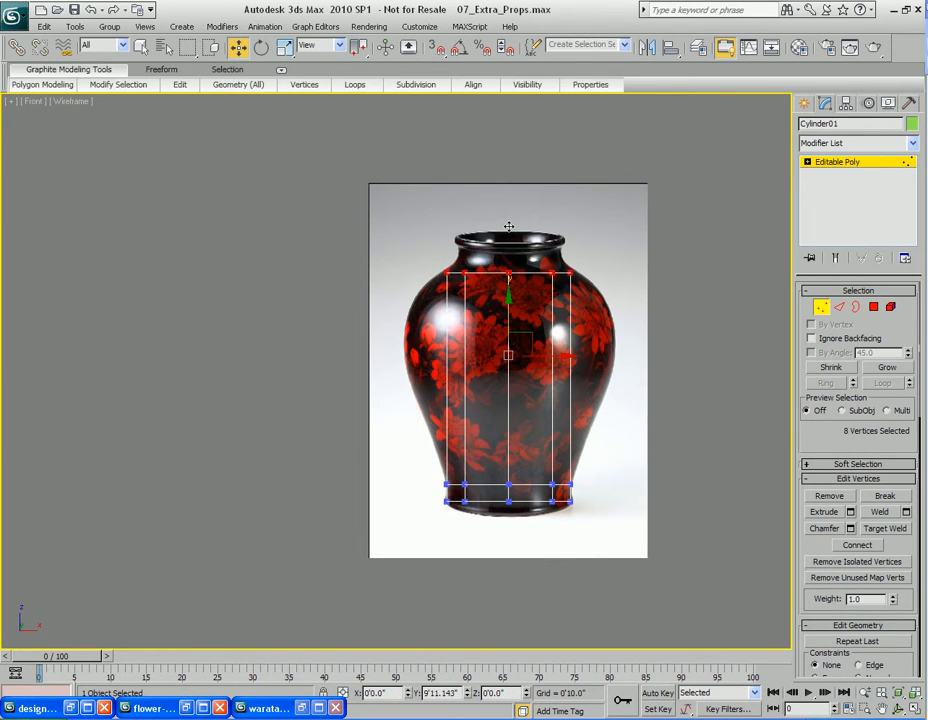
middle_click_drag(541, 422, 538, 409)
Select the cylinder's vertical edges and connect them to add three evenly spaced horizontal edge loops
key("q")
key("2")
left_click_drag(383, 314, 638, 375)
right_click(526, 321)
left_click(450, 373)
left_click_drag(503, 300, 280, 228)
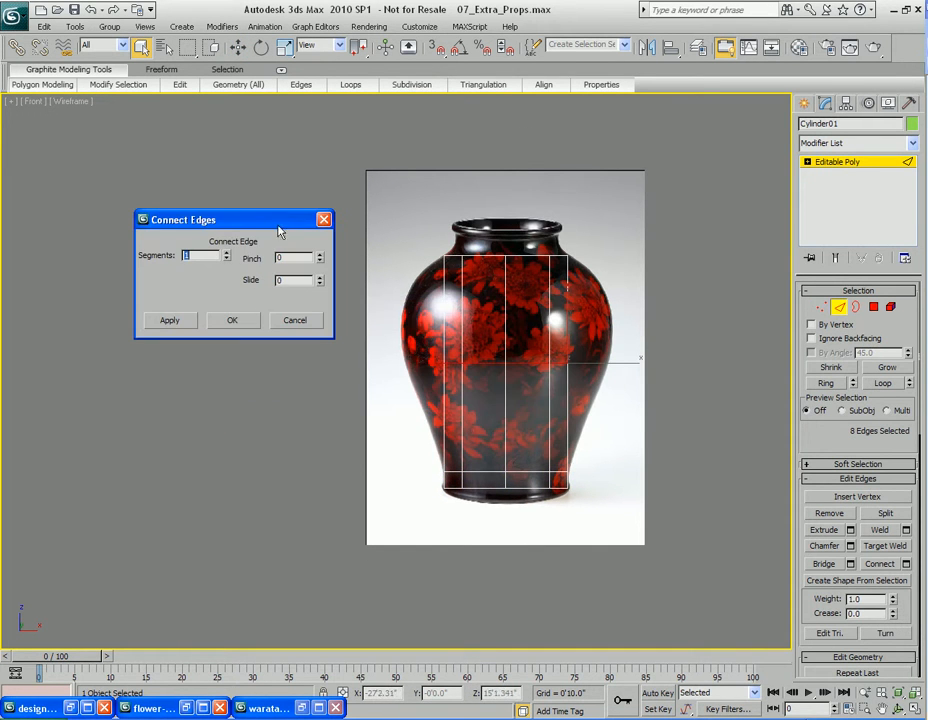
left_click(225, 254)
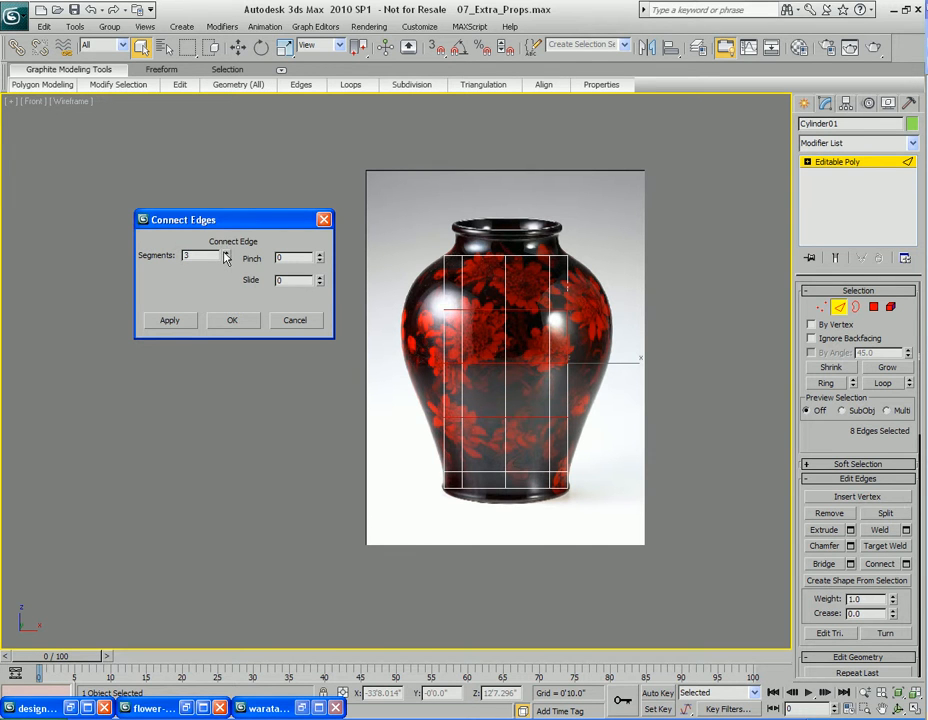
left_click(232, 320)
Select the lowest new ring of vertices and scale it outward to match the vase's lower body outline
scroll(545, 458, "up", 3)
key("1")
middle_click_drag(545, 420, 477, 421)
left_click_drag(296, 373, 640, 445)
middle_click_drag(468, 447, 493, 448)
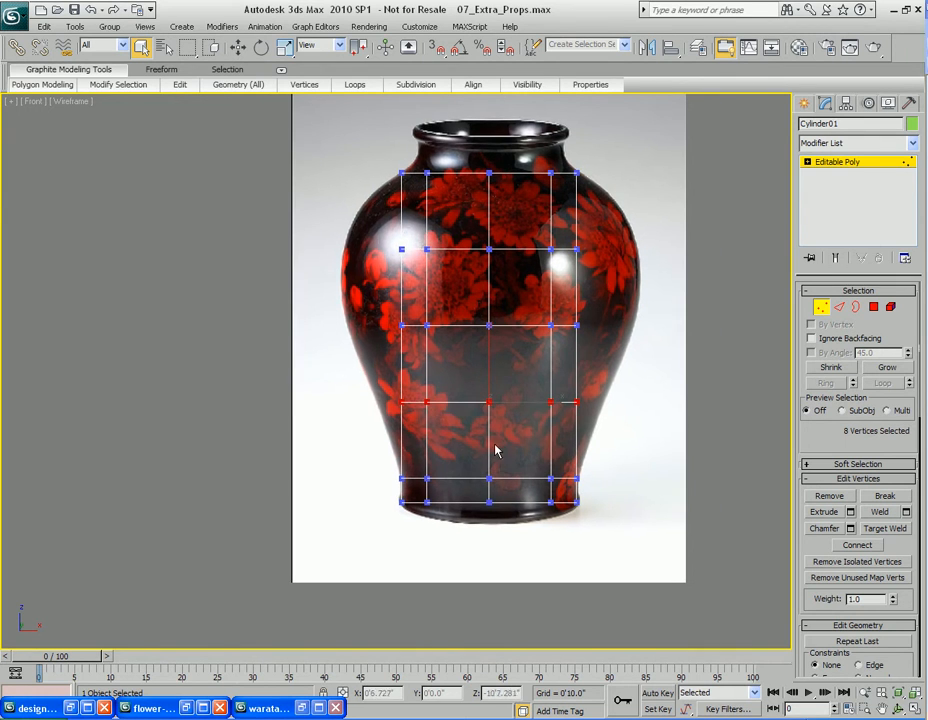
key("alt+w")
scroll(644, 520, "down", 3)
key("r")
middle_click_drag(650, 510, 636, 539)
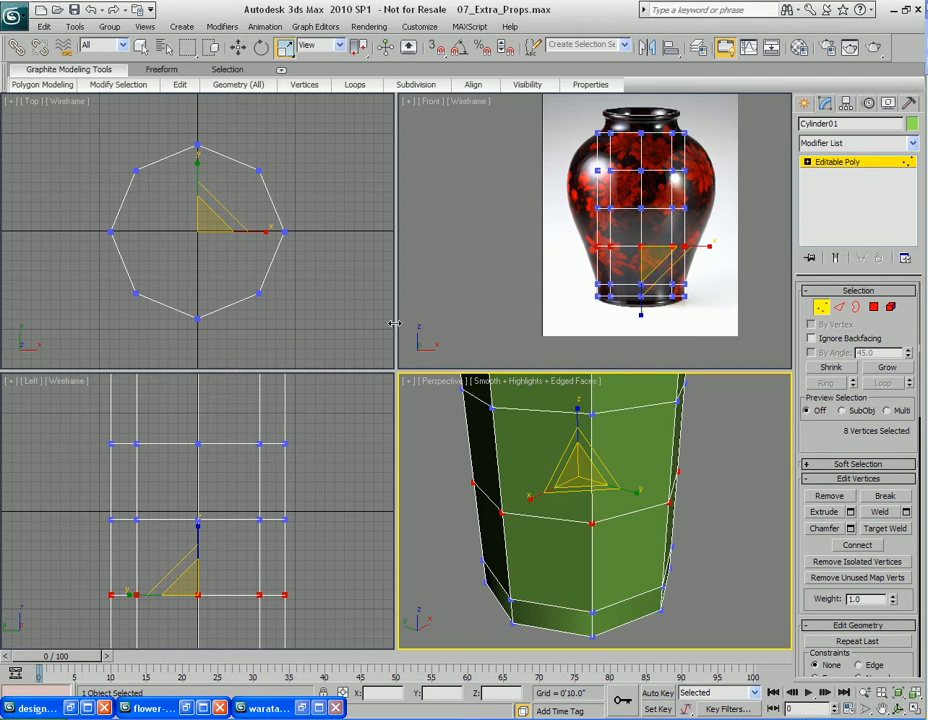
left_click_drag(7, 319, 14, 320)
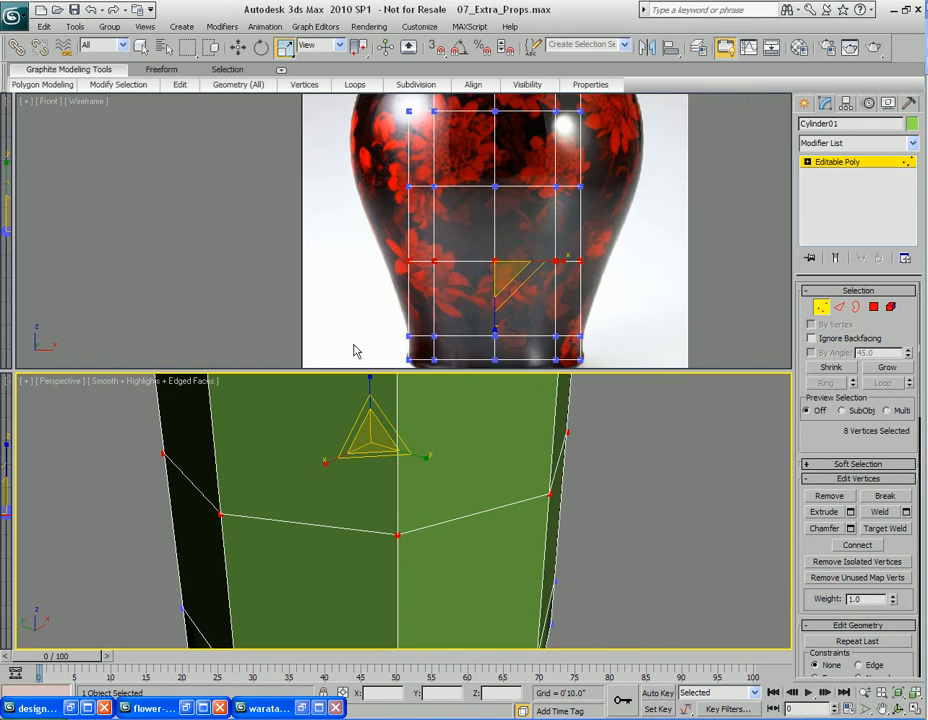
scroll(435, 304, "down", 4)
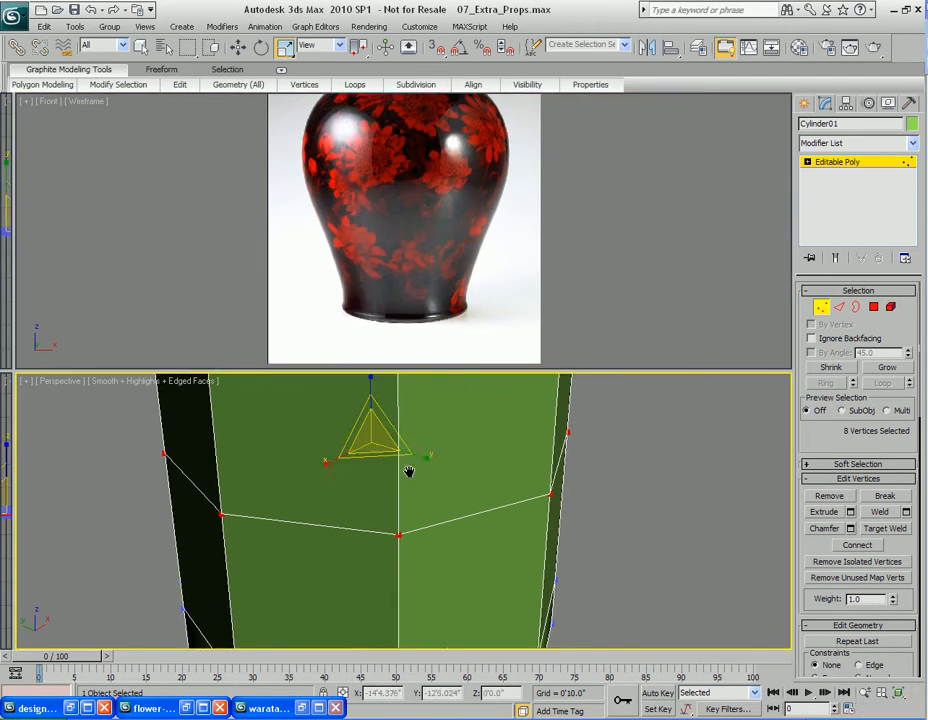
scroll(410, 478, "down", 3)
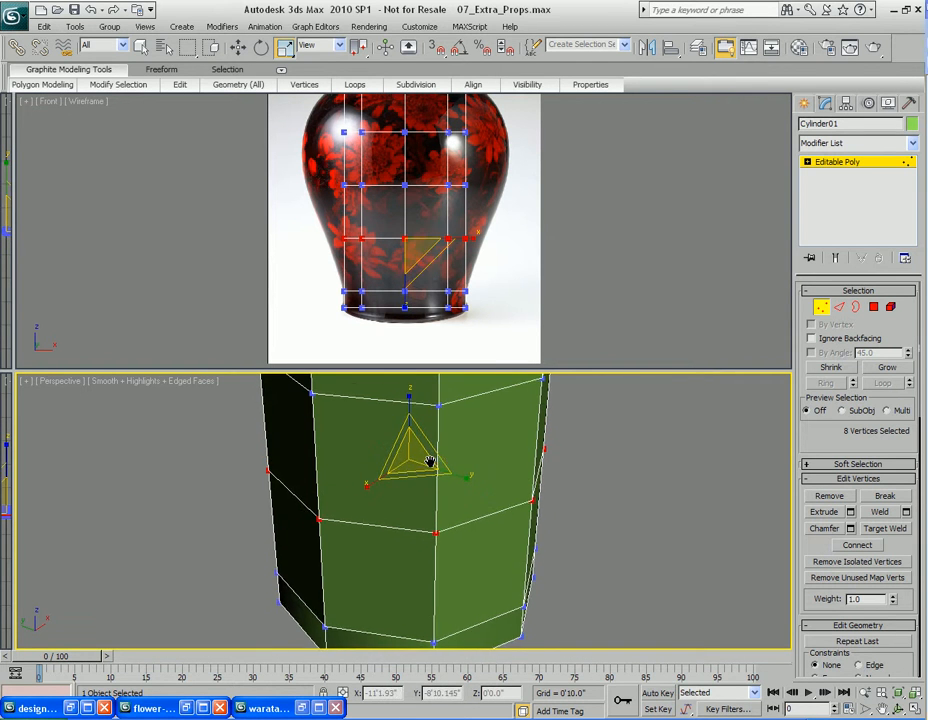
left_click_drag(412, 474, 412, 491)
scroll(451, 503, "down", 2)
middle_click_drag(429, 468, 447, 494)
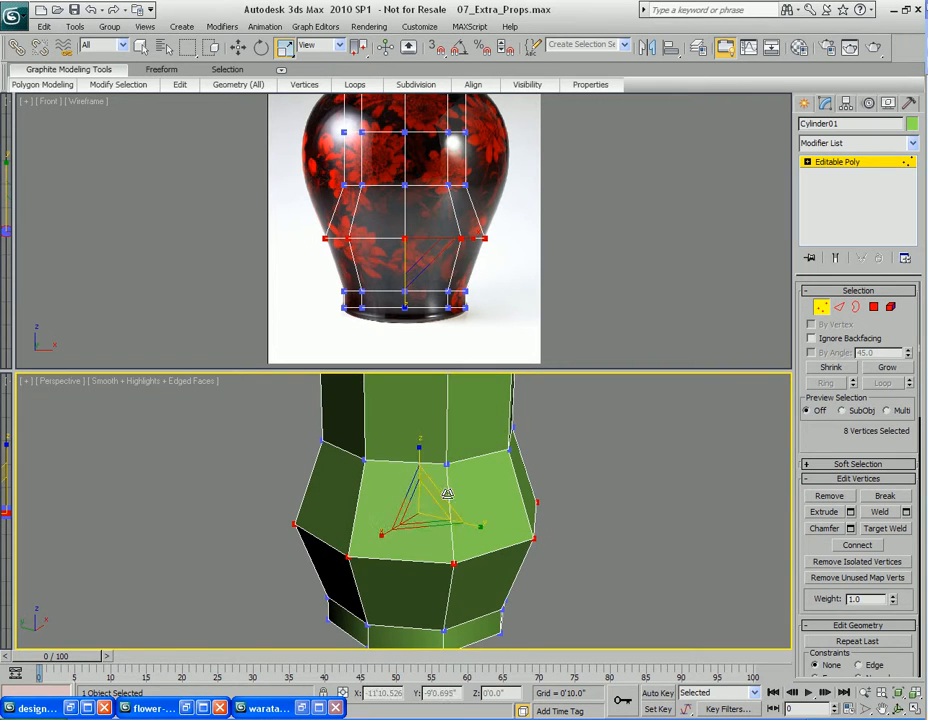
Select the ring of vertices above it and scale it outward toward the vase's shoulder
left_click_drag(304, 158, 517, 208)
left_click_drag(430, 445, 424, 458)
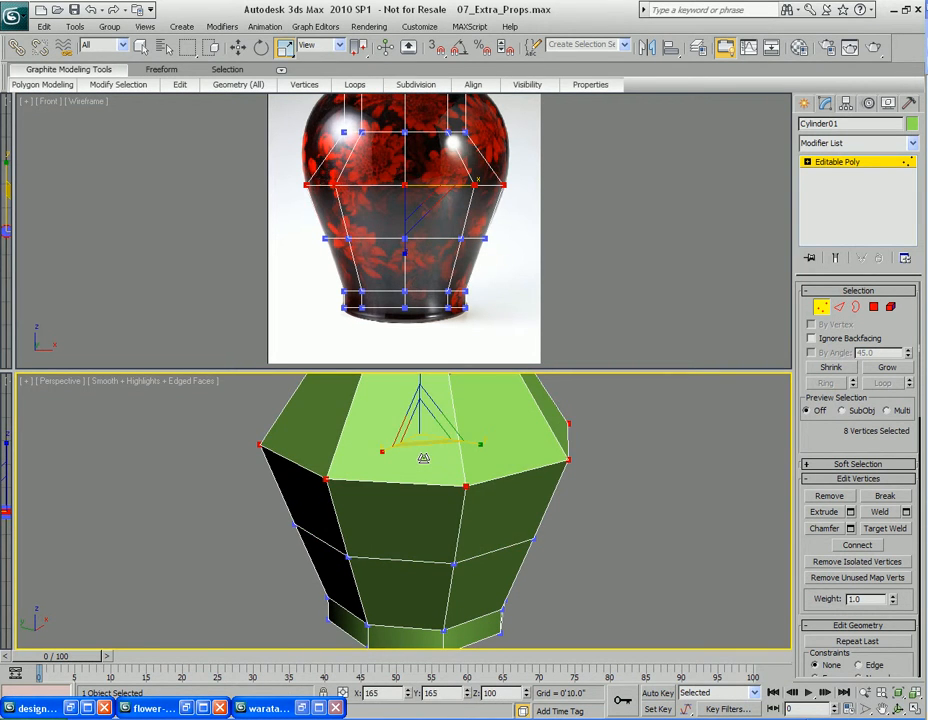
scroll(507, 268, "down", 3)
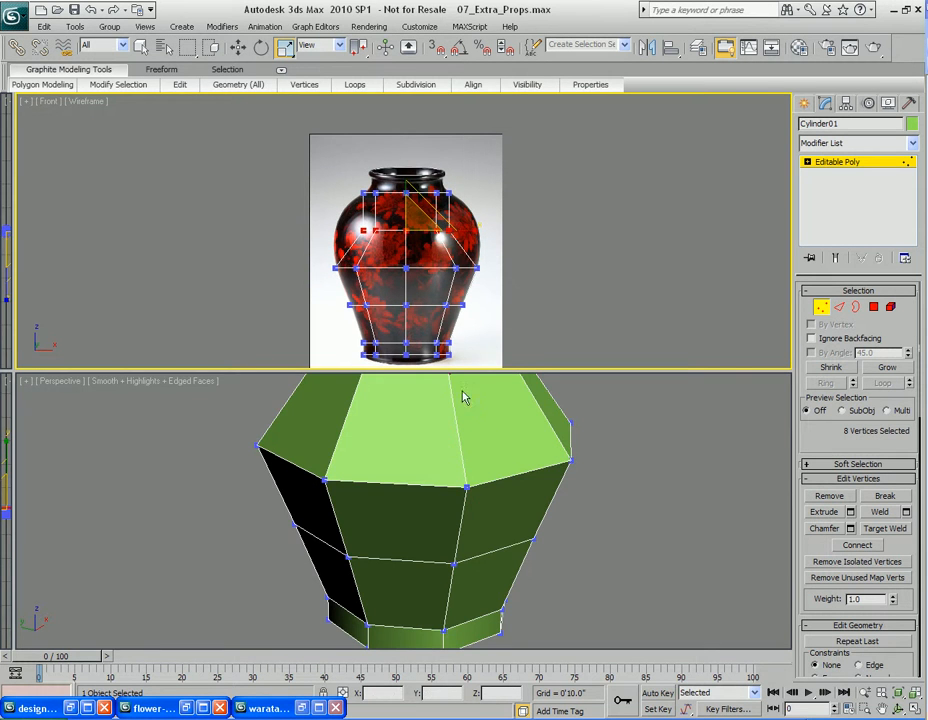
middle_click_drag(427, 397, 458, 510)
scroll(446, 511, "down", 3)
left_click_drag(431, 488, 431, 505)
middle_click_drag(525, 550, 491, 549, "alt")
Turn on NURMS smoothing for the mesh and switch the Front viewport to shaded display
right_click(463, 507)
left_click(428, 315)
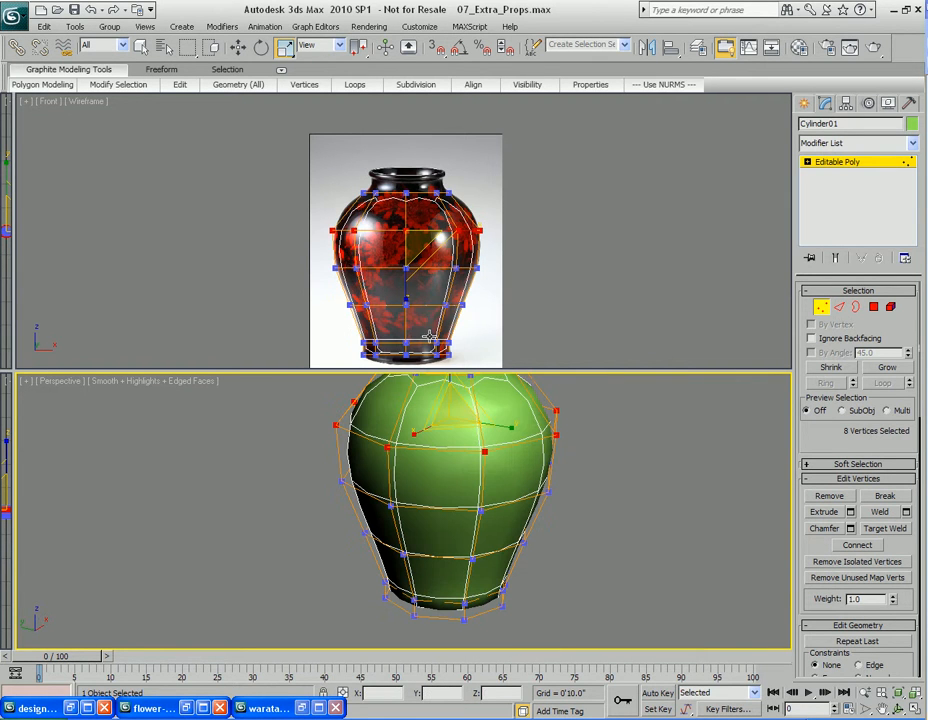
middle_click(437, 290)
scroll(437, 290, "up", 3)
middle_click_drag(437, 290, 443, 271)
key("F3")
mouse_move(449, 325)
middle_mouse_down()
mouse_move(433, 297)
mouse_move(435, 276)
middle_mouse_up()
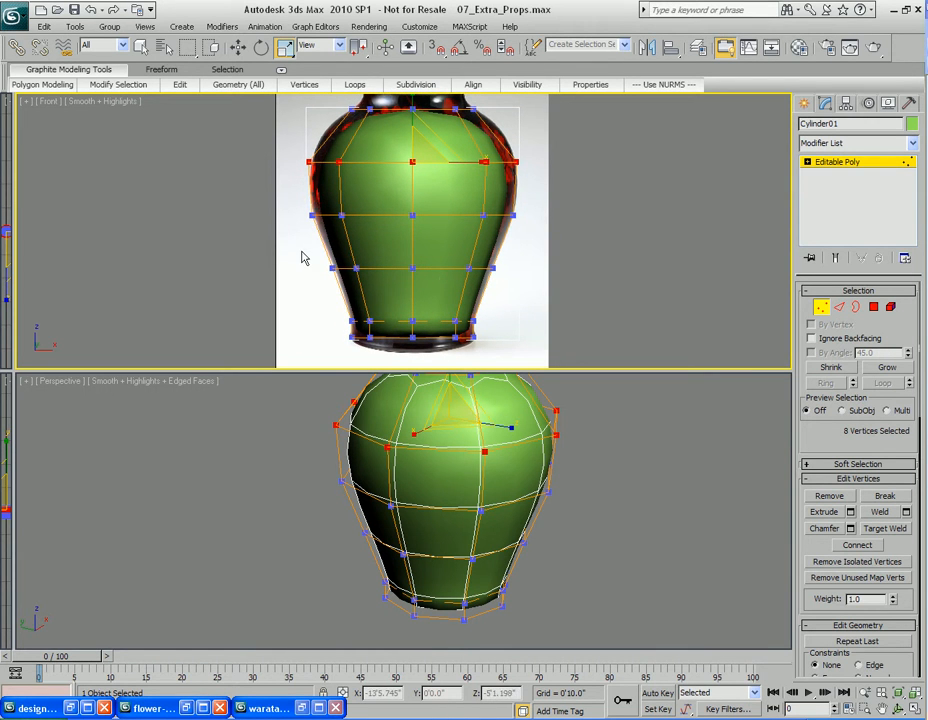
Select the three middle rings of vertices and scale them slightly outward to fit the vase silhouette
left_click_drag(304, 254, 560, 304)
middle_click_drag(488, 521, 489, 507)
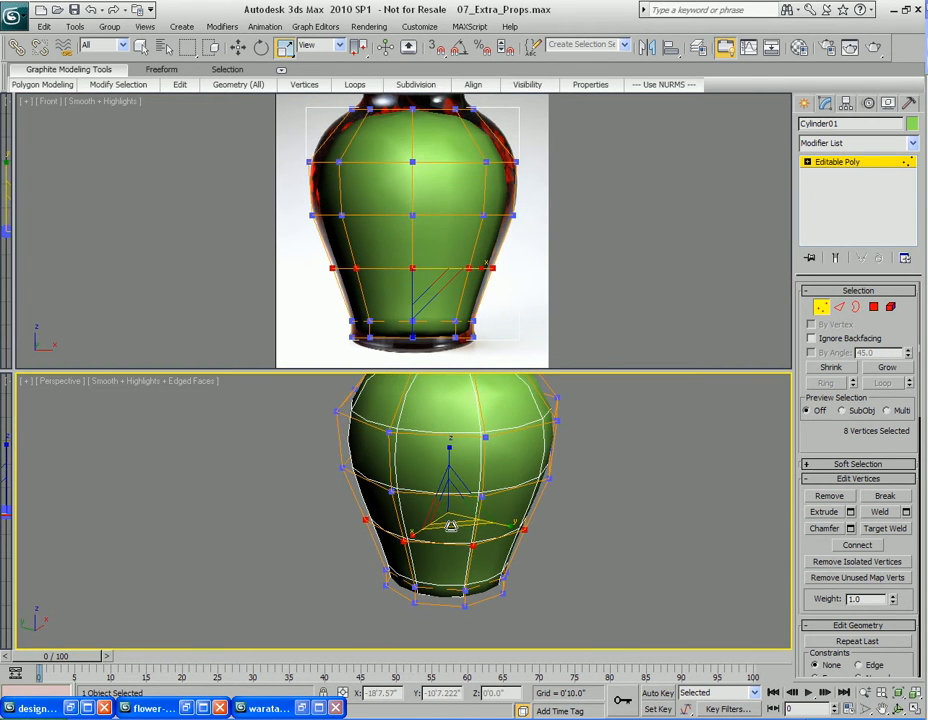
left_click_drag(288, 190, 548, 287)
left_click_drag(285, 138, 553, 190, "ctrl")
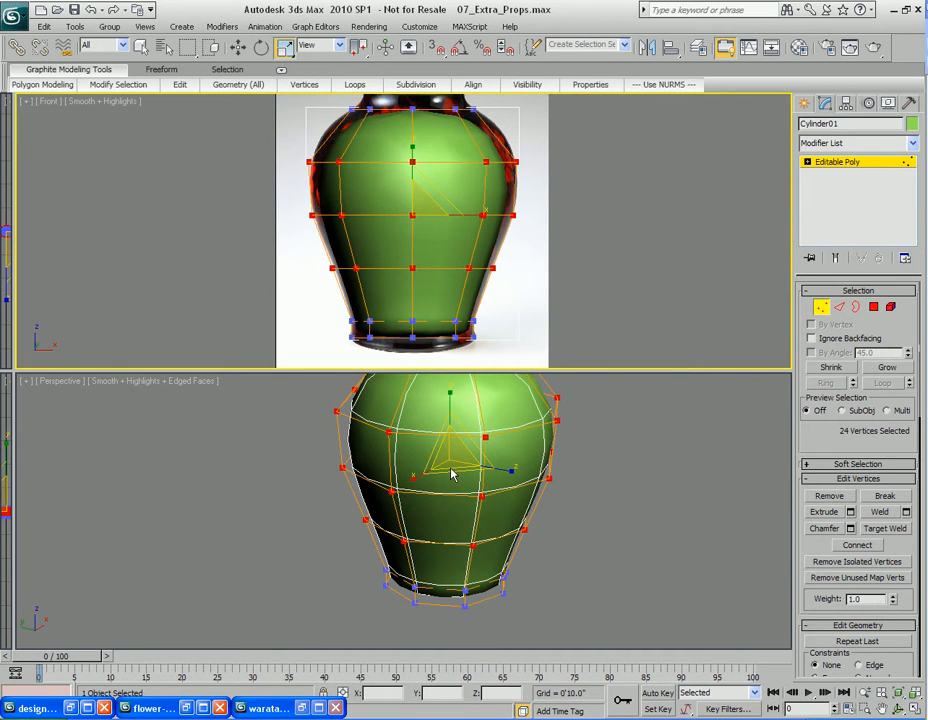
mouse_move(451, 473)
left_mouse_down()
mouse_move(449, 463)
mouse_move(452, 472)
left_mouse_up()
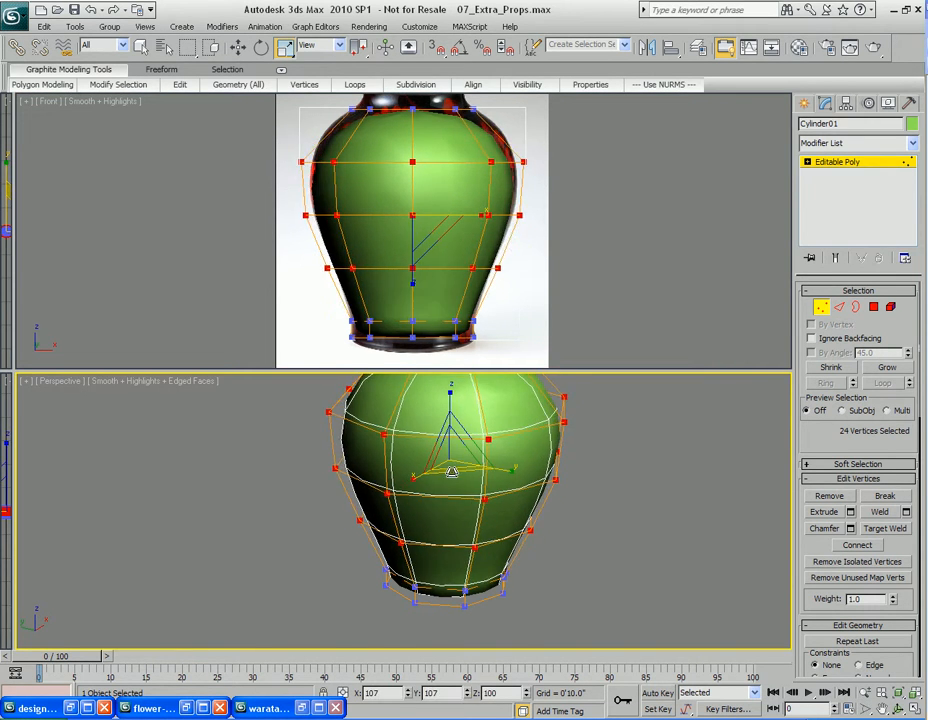
Switch to polygon level and extrude the top polygon upward to start the neck
scroll(460, 278, "up", 4)
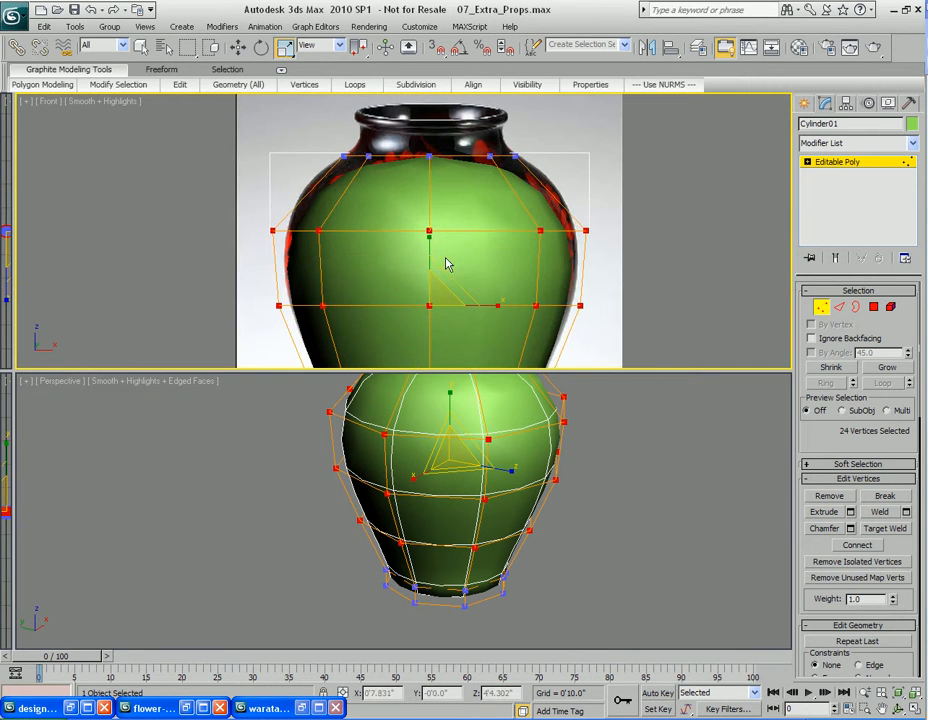
middle_click_drag(460, 282, 427, 241)
middle_click_drag(468, 188, 458, 207)
middle_click_drag(487, 445, 514, 478, "alt")
key("4")
key("q")
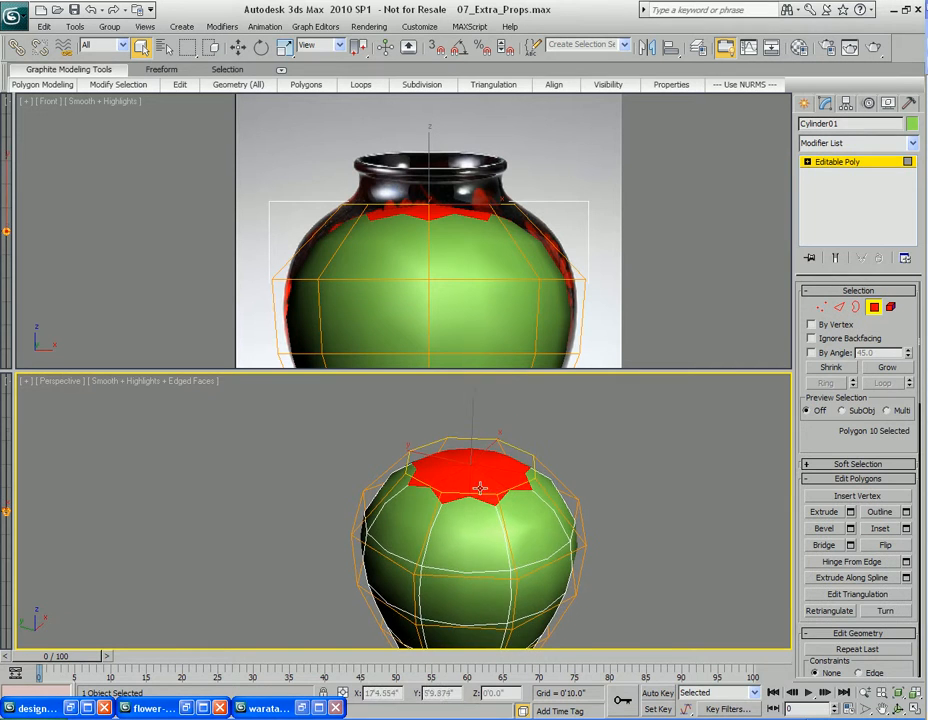
scroll(476, 478, "up", 3)
key("shift+e")
left_click_drag(514, 456, 521, 409)
key("q")
middle_click_drag(521, 409, 516, 501, "alt")
key("w")
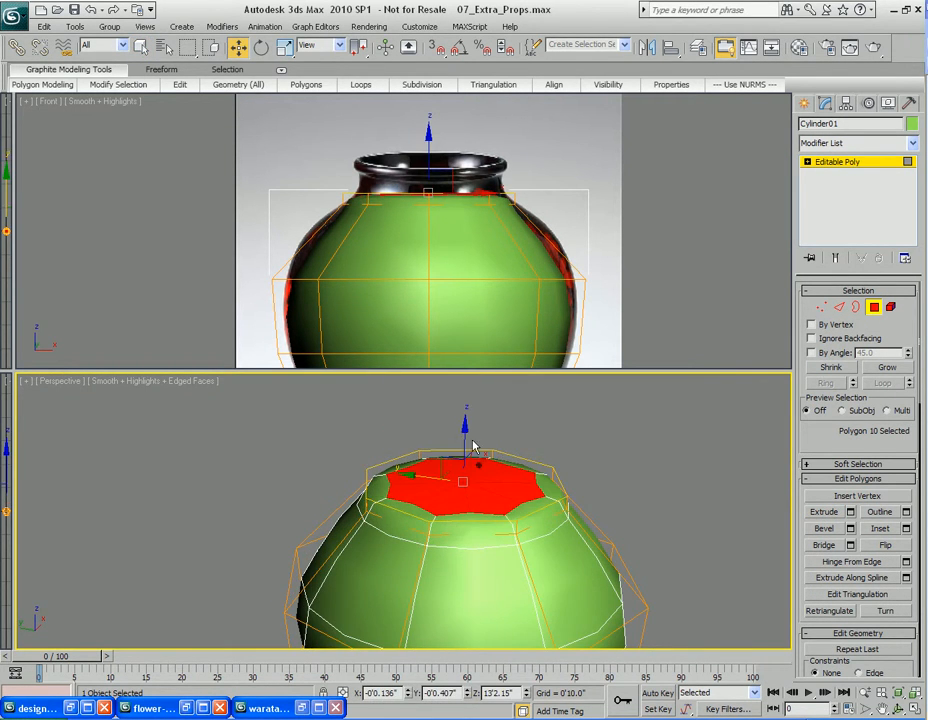
mouse_move(465, 411)
left_mouse_down()
mouse_move(465, 432)
mouse_move(465, 418)
left_mouse_up()
Raise the top polygon slightly and scale it inward to the neck's width
middle_click_drag(440, 180, 440, 246)
middle_click_drag(452, 285, 452, 283)
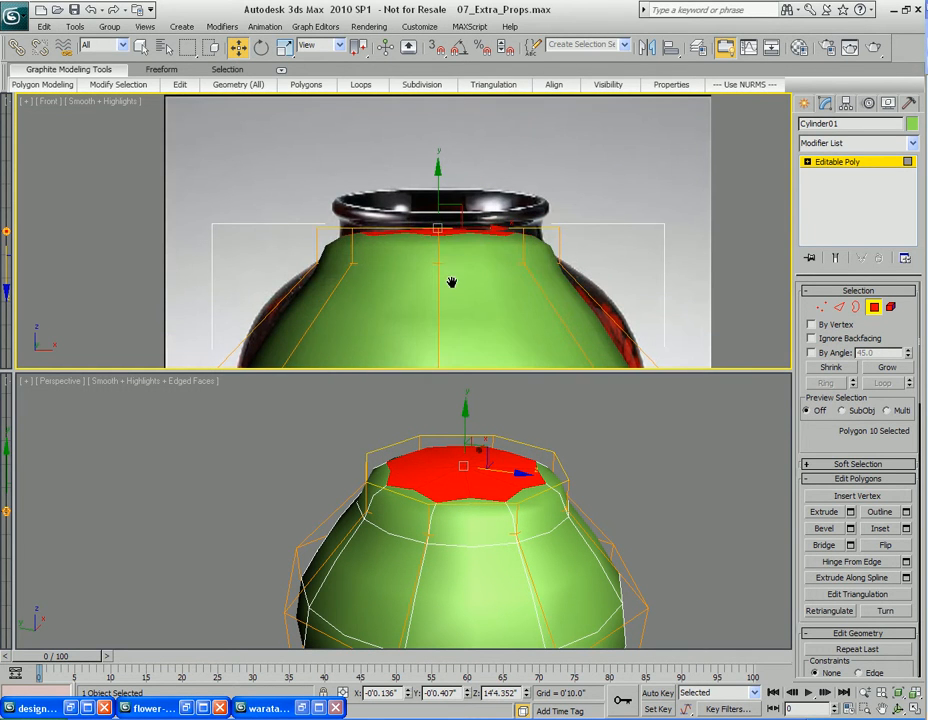
key("F3")
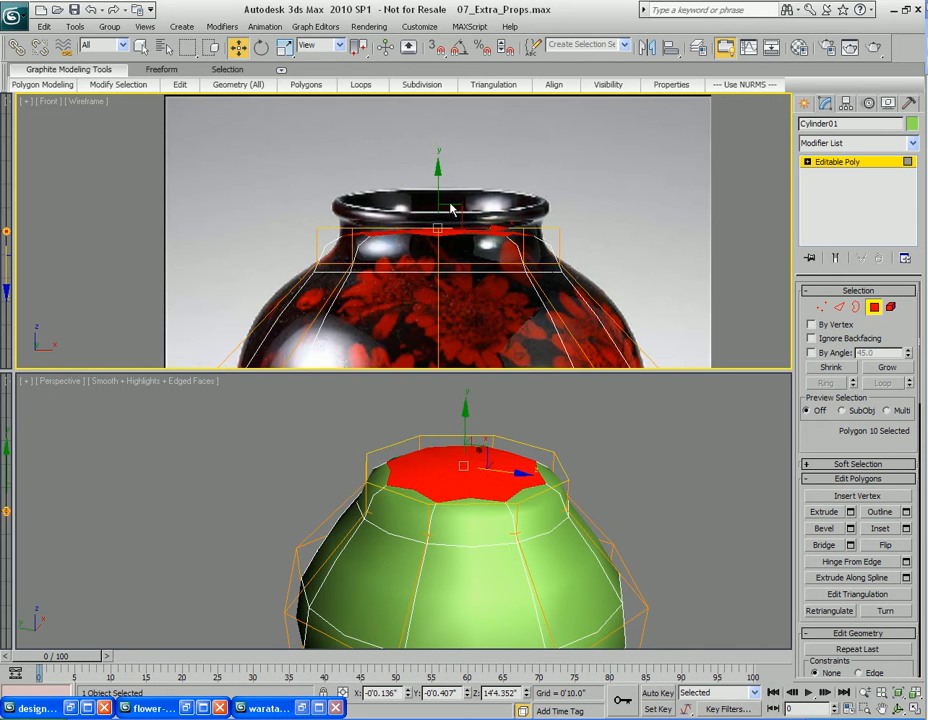
left_click_drag(438, 187, 439, 179)
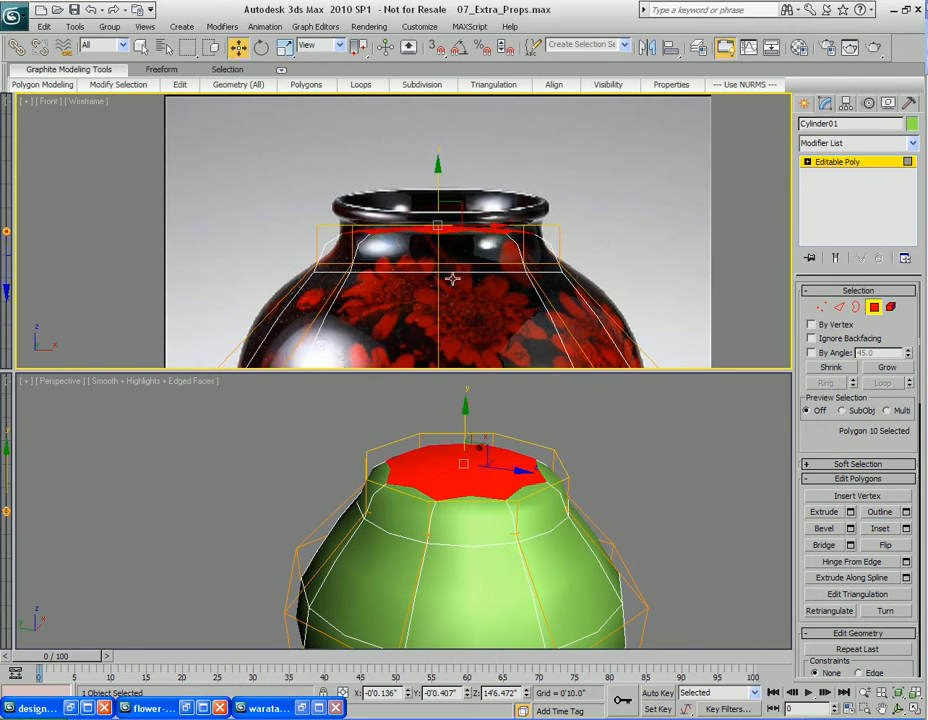
key("r")
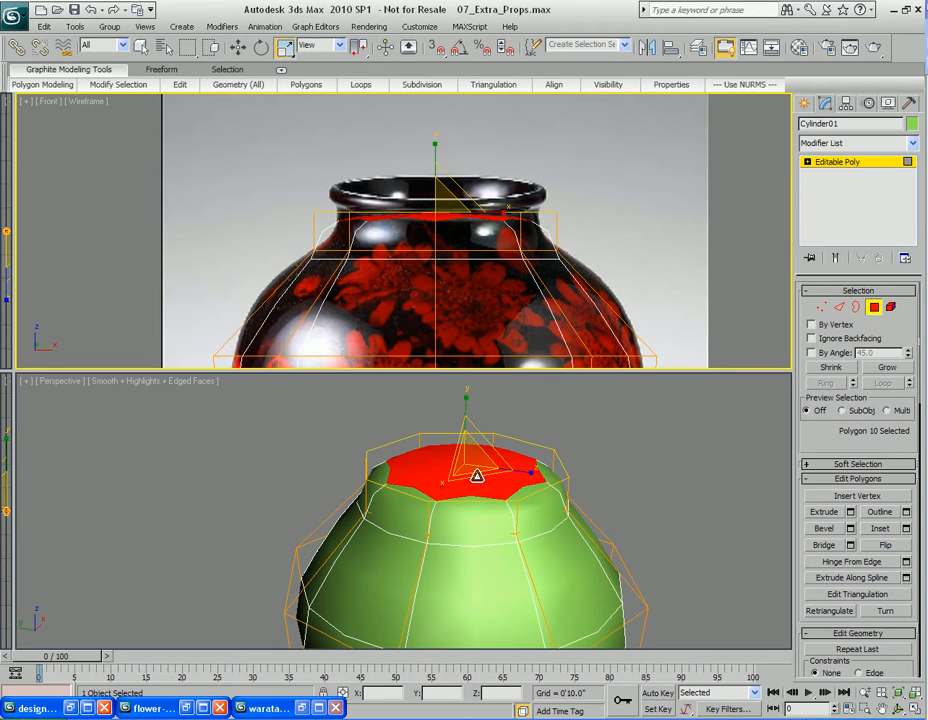
right_click(476, 475)
left_click_drag(467, 479, 464, 471)
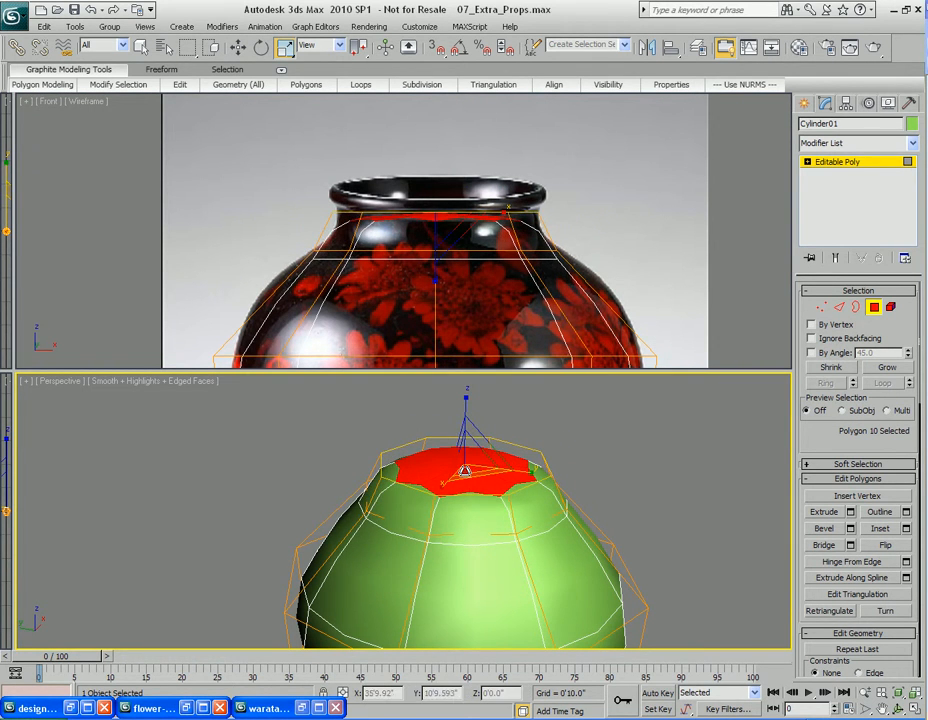
Extrude the top polygon again and scale it outward to form the rim's lip
scroll(466, 474, "up", 4)
key("shift+e")
left_click_drag(478, 483, 480, 450)
right_click(480, 450)
middle_click_drag(481, 450, 468, 475)
key("w")
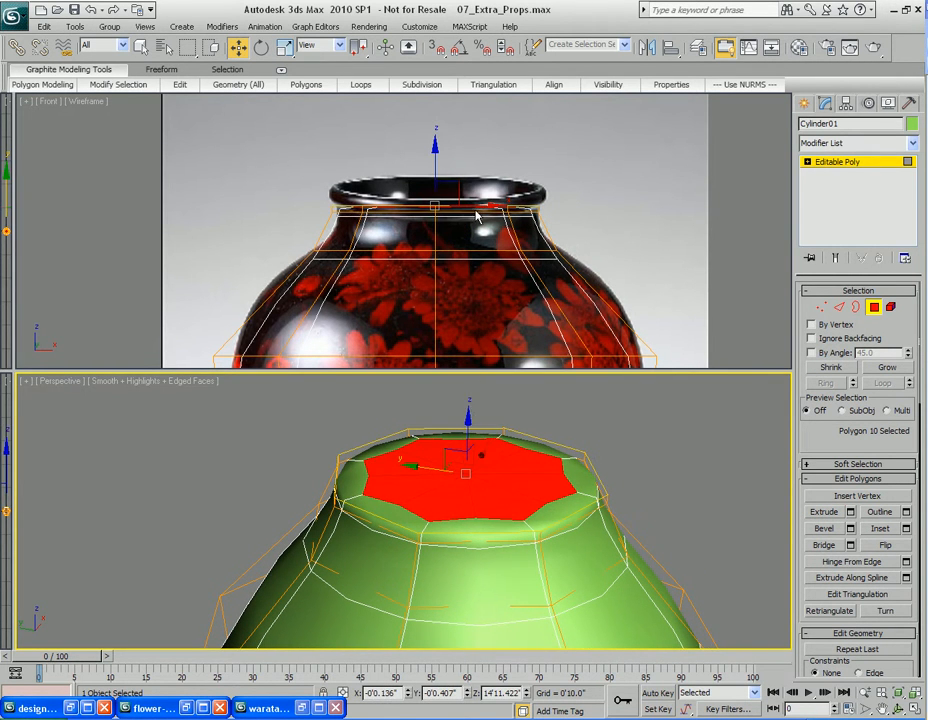
Raise the lip polygon slightly to line up with the rim in the reference image
left_click_drag(436, 161, 435, 152)
scroll(440, 214, "up", 5)
middle_click_drag(438, 212, 458, 243)
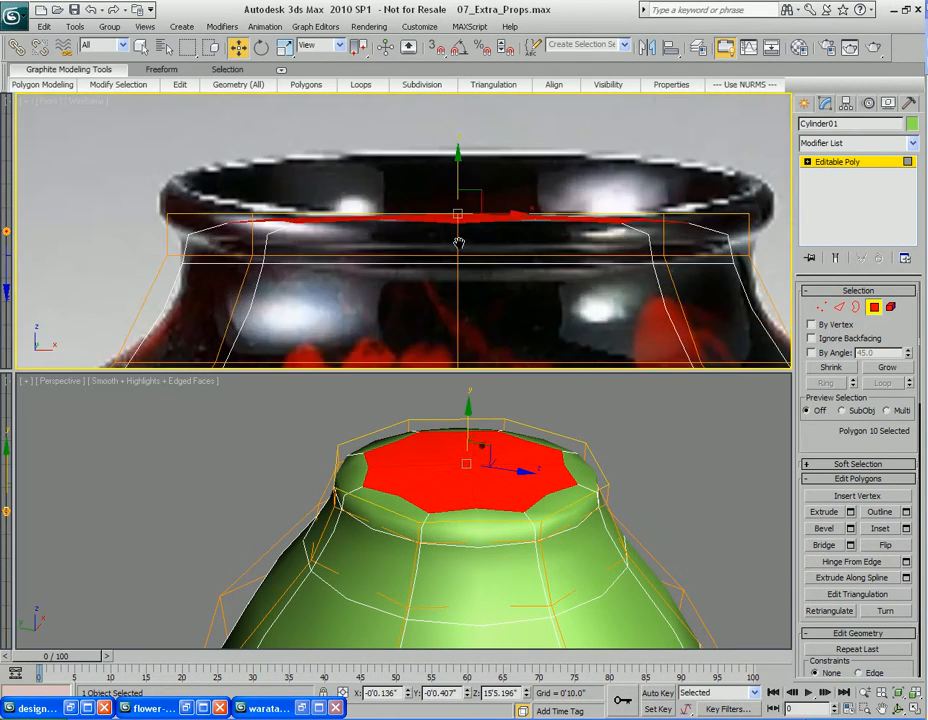
left_click_drag(456, 166, 457, 163)
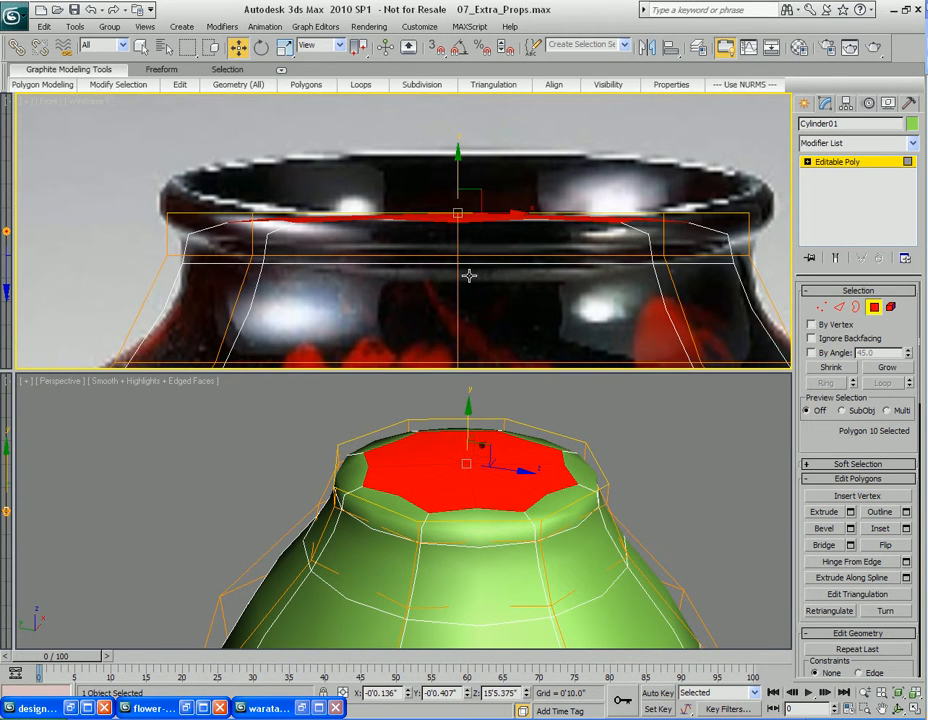
Select two polygons on the side of the lip
middle_click_drag(486, 316, 480, 290)
scroll(470, 536, "down", 4)
mouse_move(471, 526)
middle_mouse_down()
mouse_move(470, 511)
mouse_move(450, 511)
mouse_move(485, 540)
mouse_move(478, 517)
mouse_move(501, 526)
mouse_move(493, 537)
mouse_move(476, 503)
mouse_move(458, 503)
mouse_move(471, 519)
middle_mouse_up()
scroll(466, 505, "up", 3)
key("q")
left_click(453, 492)
left_click(541, 477, "ctrl")
middle_click_drag(428, 483, 424, 502, "alt")
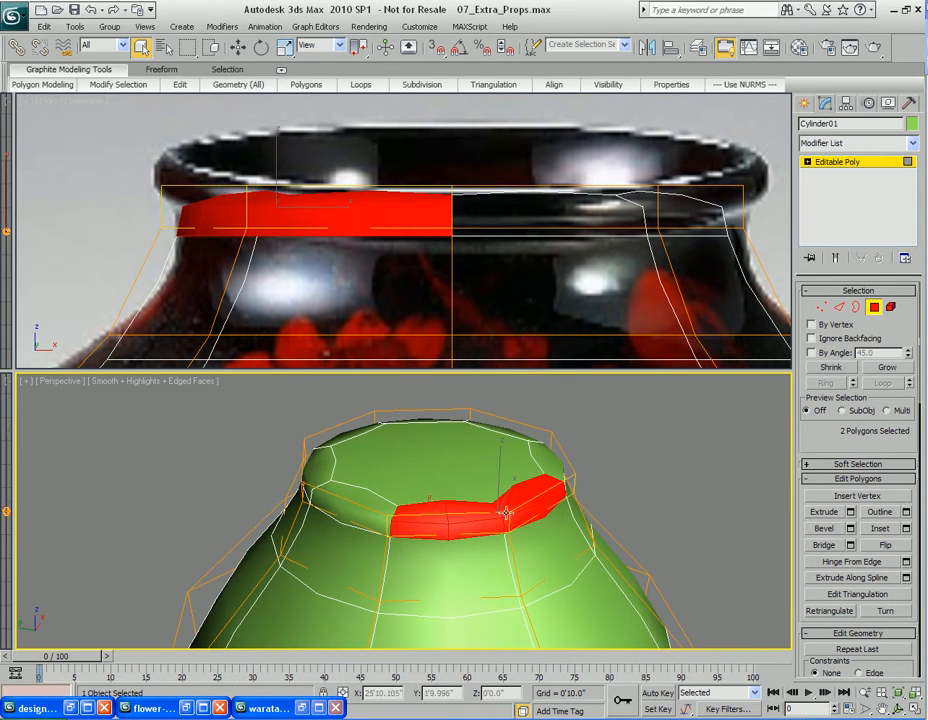
Select the bottom polygon and extrude it as a group with a height of 0'4.95", then nudge it down slightly
scroll(490, 507, "down", 6)
middle_click_drag(478, 540, 462, 482, "alt")
middle_click_drag(450, 563, 458, 514)
scroll(458, 514, "up", 2)
middle_click_drag(437, 316, 443, 248)
scroll(443, 248, "down", 8)
middle_click_drag(463, 331, 489, 214)
middle_click_drag(490, 309, 483, 222)
scroll(483, 222, "up", 4)
middle_click_drag(494, 320, 479, 299)
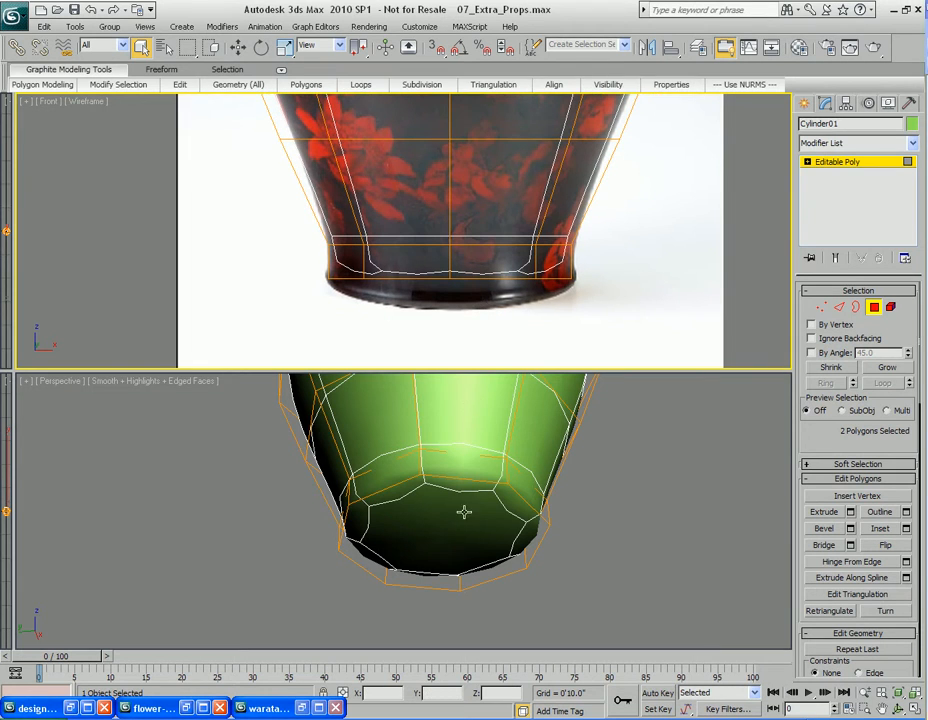
scroll(463, 500, "up", 3)
mouse_move(462, 540)
middle_mouse_down("alt")
mouse_move(456, 518)
mouse_move(451, 528)
middle_mouse_up("alt")
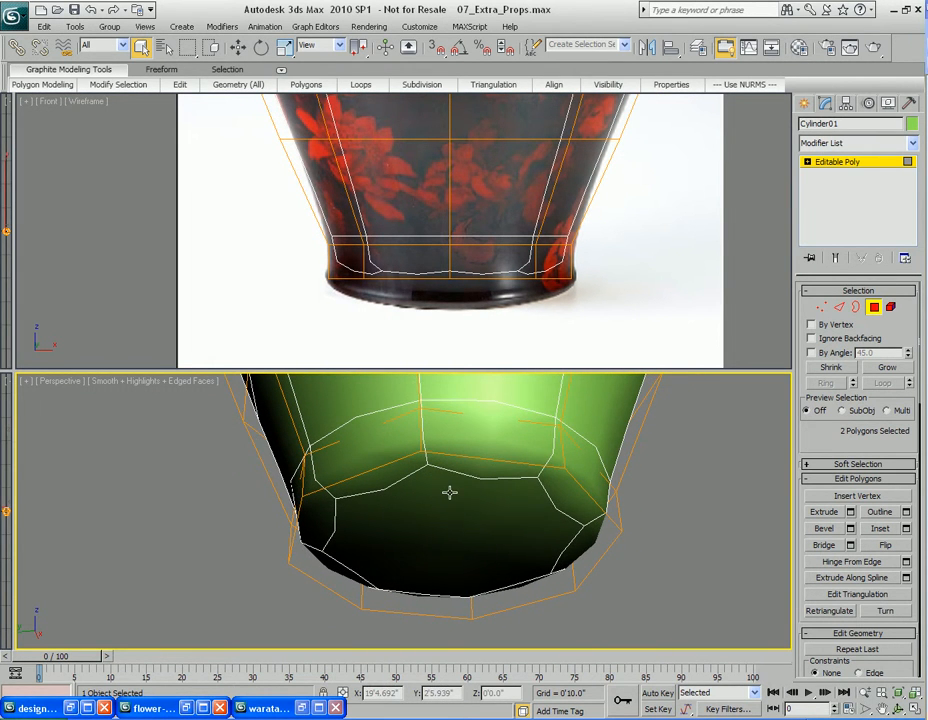
left_click(450, 492)
mouse_move(468, 549)
middle_mouse_down("alt")
mouse_move(472, 522)
mouse_move(472, 534)
middle_mouse_up("alt")
right_click(477, 517)
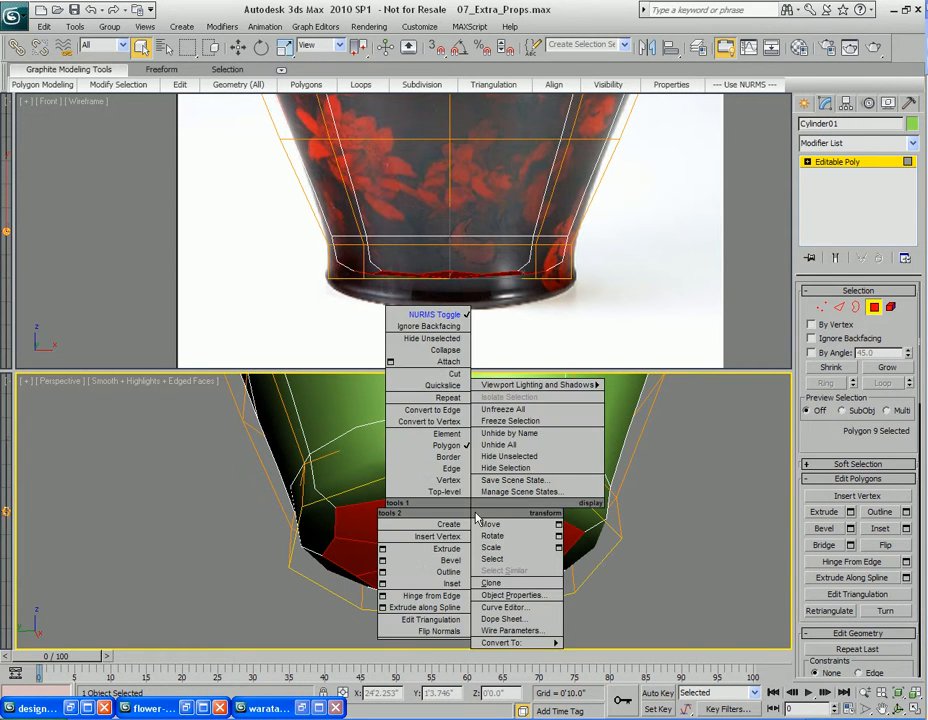
left_click(382, 548)
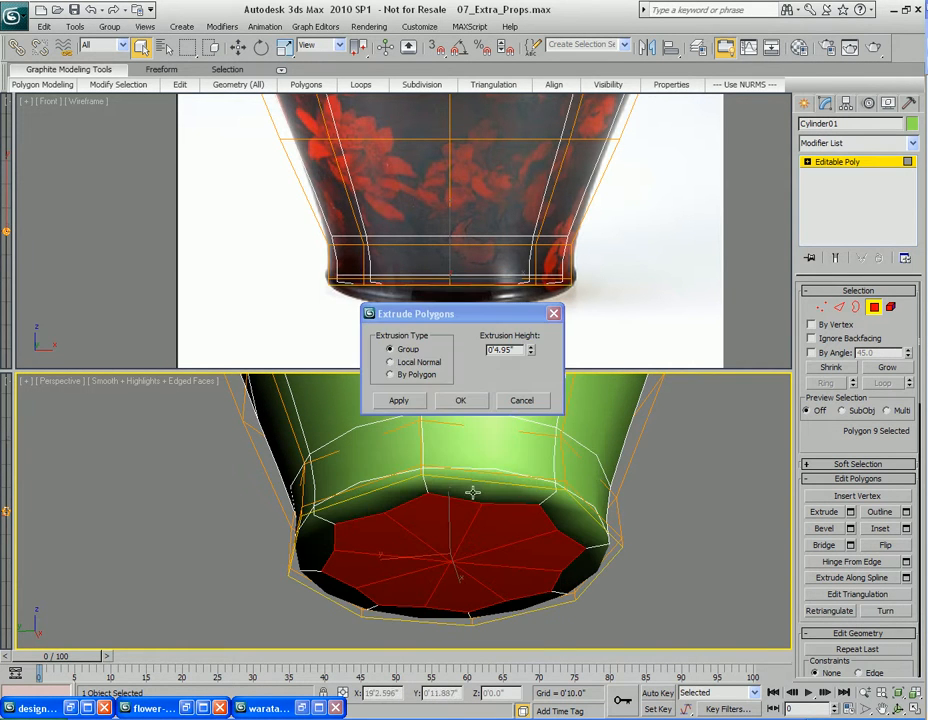
left_click(461, 401)
key("w")
left_click_drag(450, 512, 450, 516)
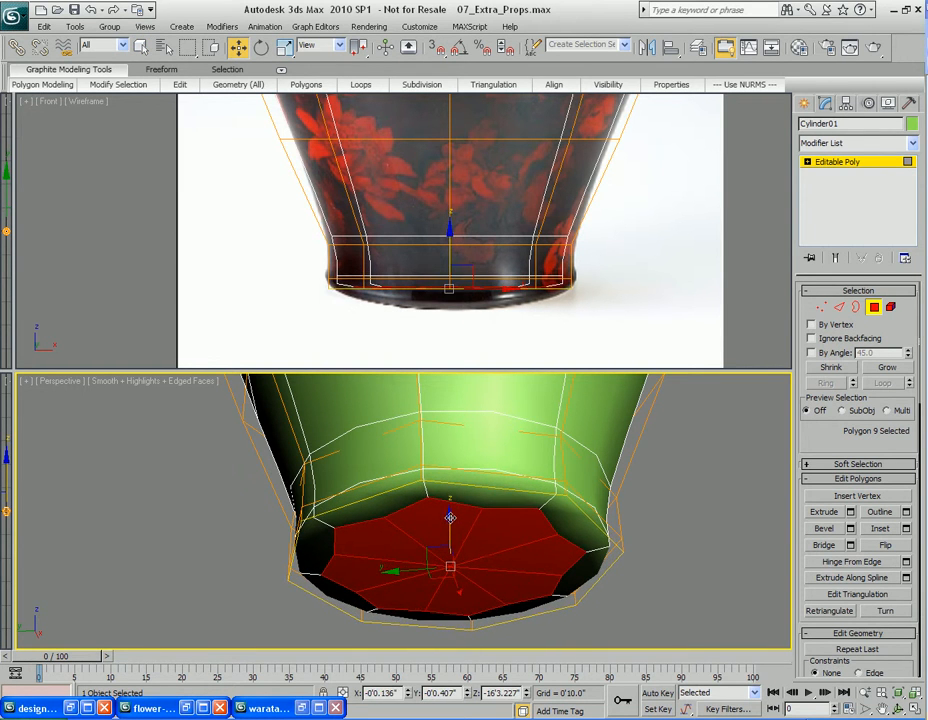
Select the loop of side polygons around the vase's base band
key("q")
middle_click_drag(485, 578, 438, 548, "alt")
key("4")
key("4")
left_click(396, 563)
right_click(477, 490)
left_click(442, 298)
left_click(462, 480)
left_click(411, 483, "ctrl")
mouse_move(130, 91)
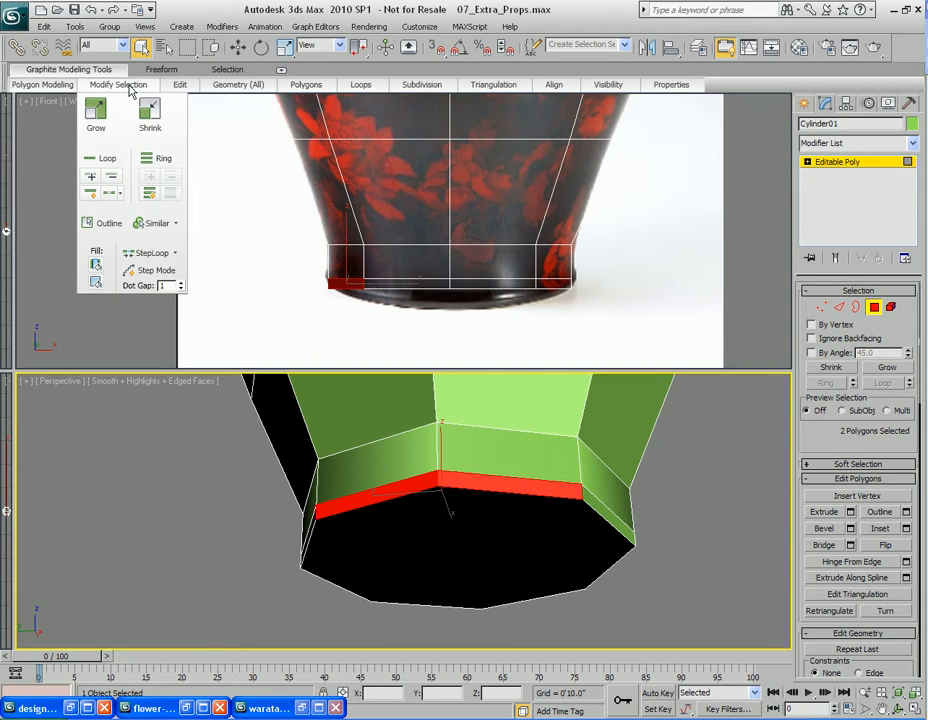
left_click(103, 158)
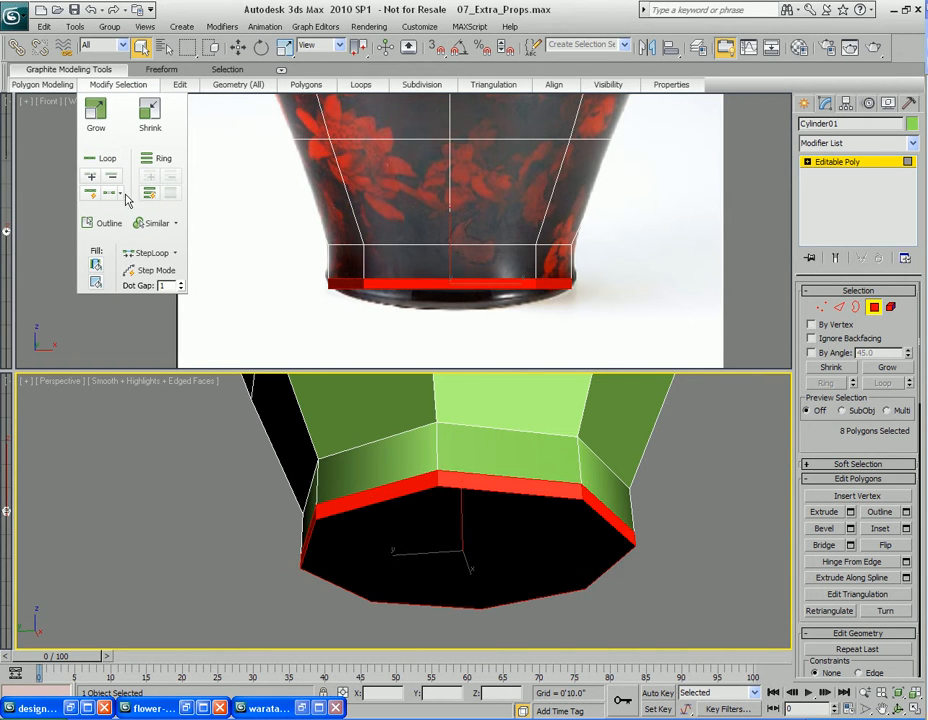
Extrude the base polygon loop by Local Normal with a height of 0'4.95"
right_click(482, 485)
left_click(381, 519)
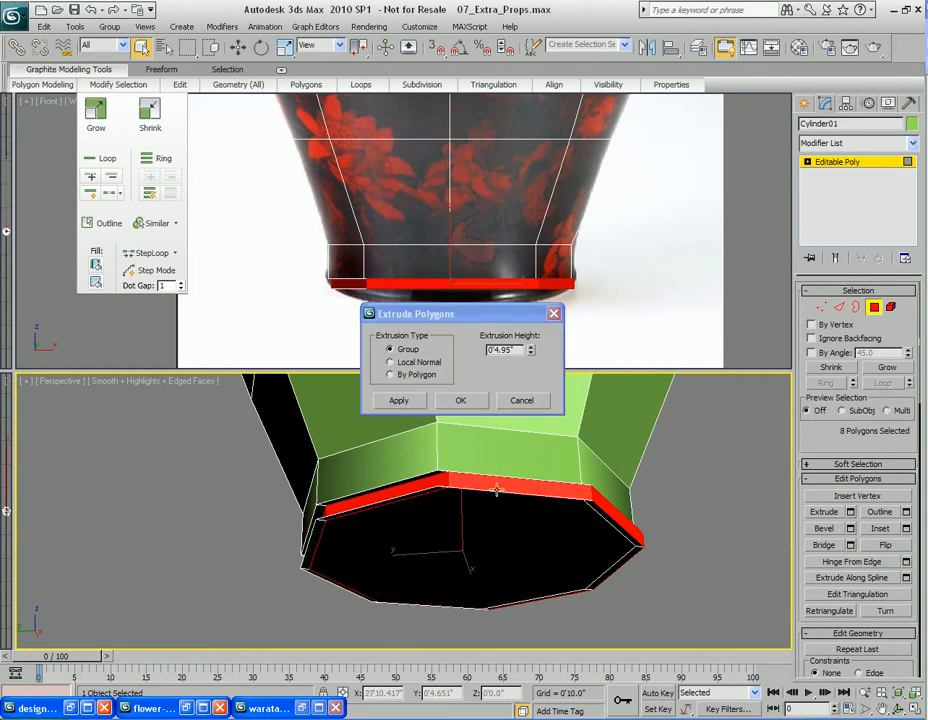
left_click(417, 364)
middle_click_drag(457, 501, 460, 475, "alt")
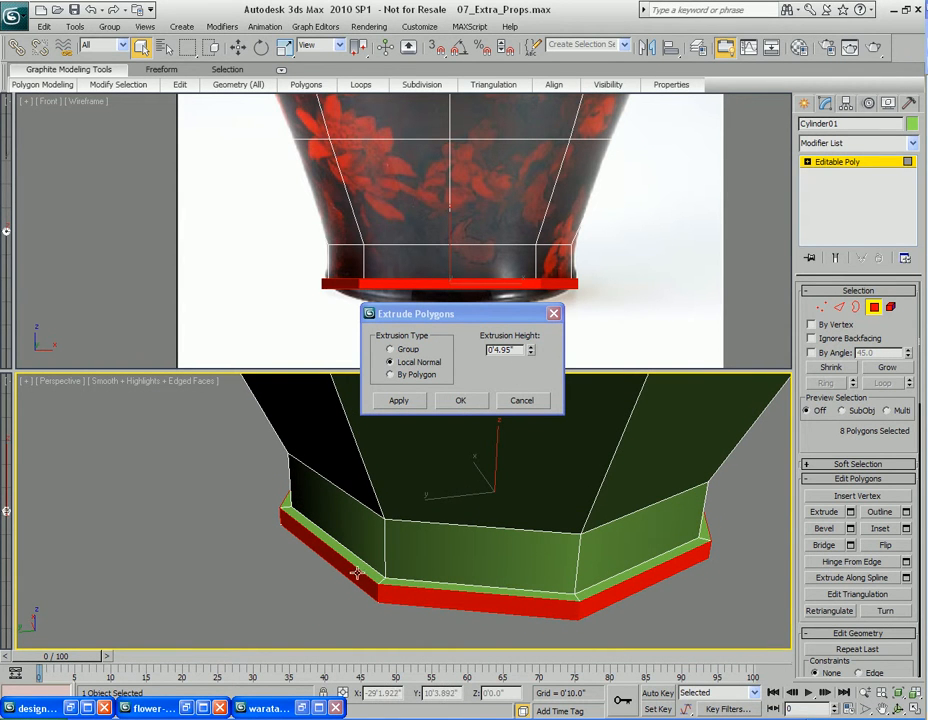
left_click(462, 401)
Select the edge loop where the base band meets the vase body
middle_click_drag(478, 626, 482, 463, "alt")
middle_click_drag(459, 419, 460, 520, "alt")
scroll(459, 562, "up", 2)
middle_click_drag(459, 574, 439, 472)
scroll(453, 458, "up", 2)
middle_click_drag(416, 408, 456, 532)
key("2")
left_click(406, 521)
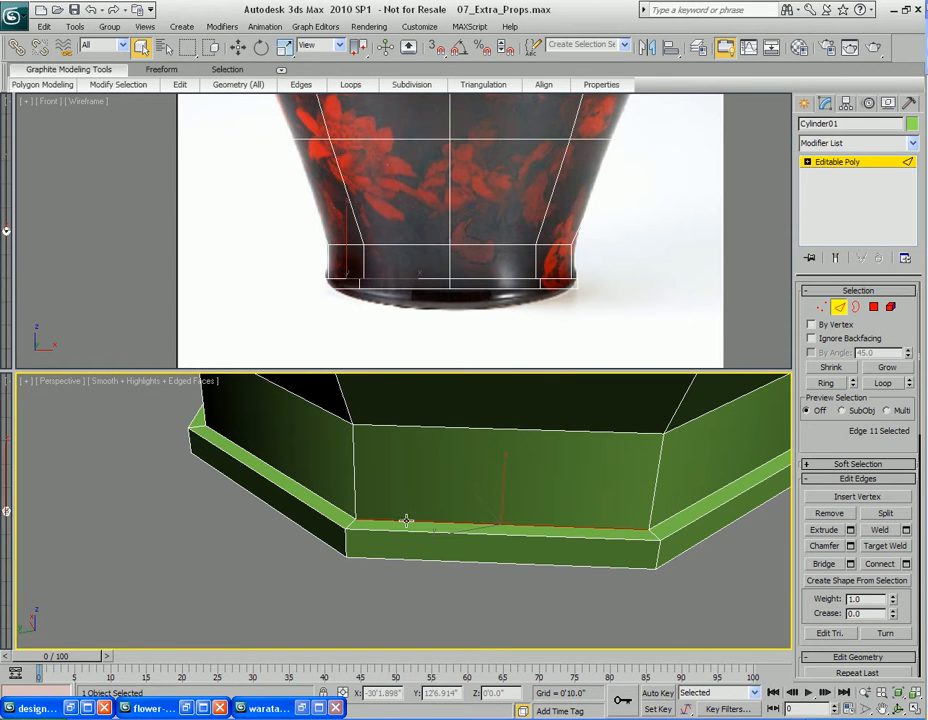
left_click(884, 385)
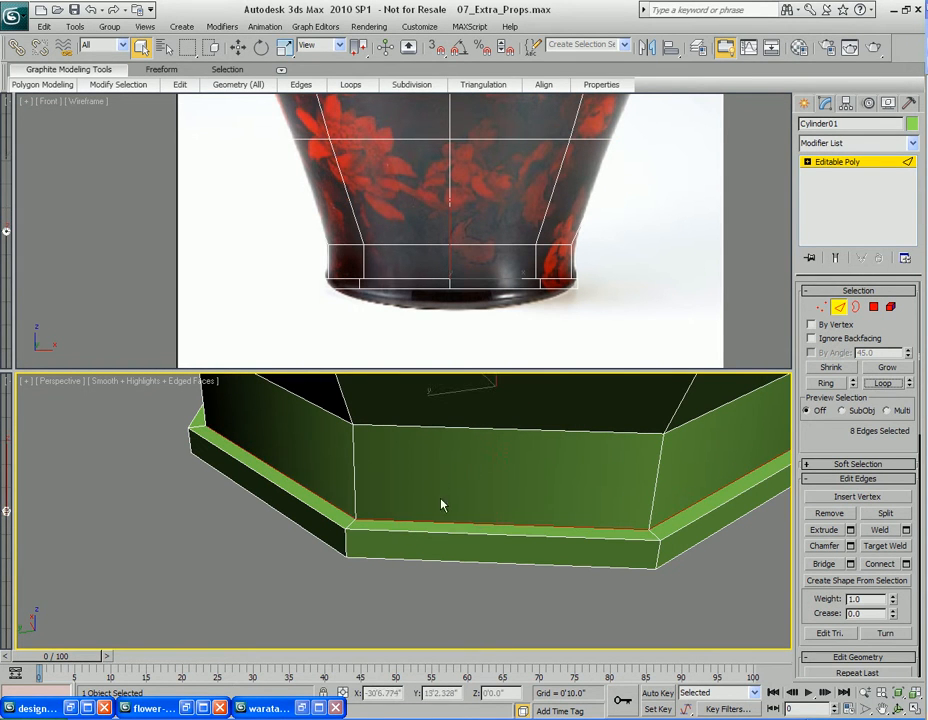
Chamfer the selected edge loop with 2 segments and an amount of 0'0.46"
right_click(432, 475)
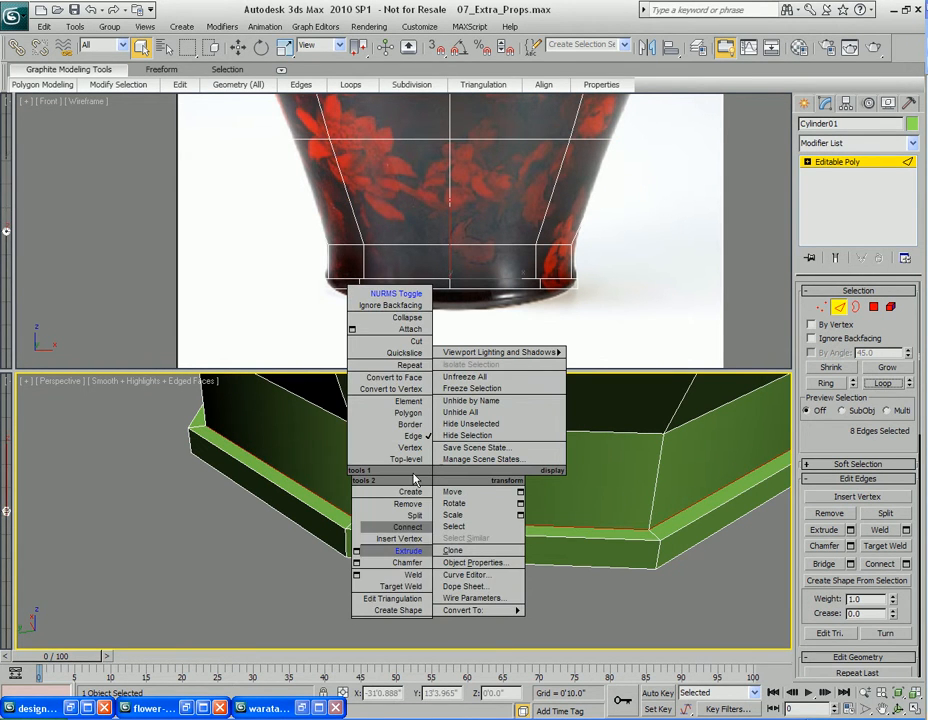
left_click(357, 562)
left_click(497, 359)
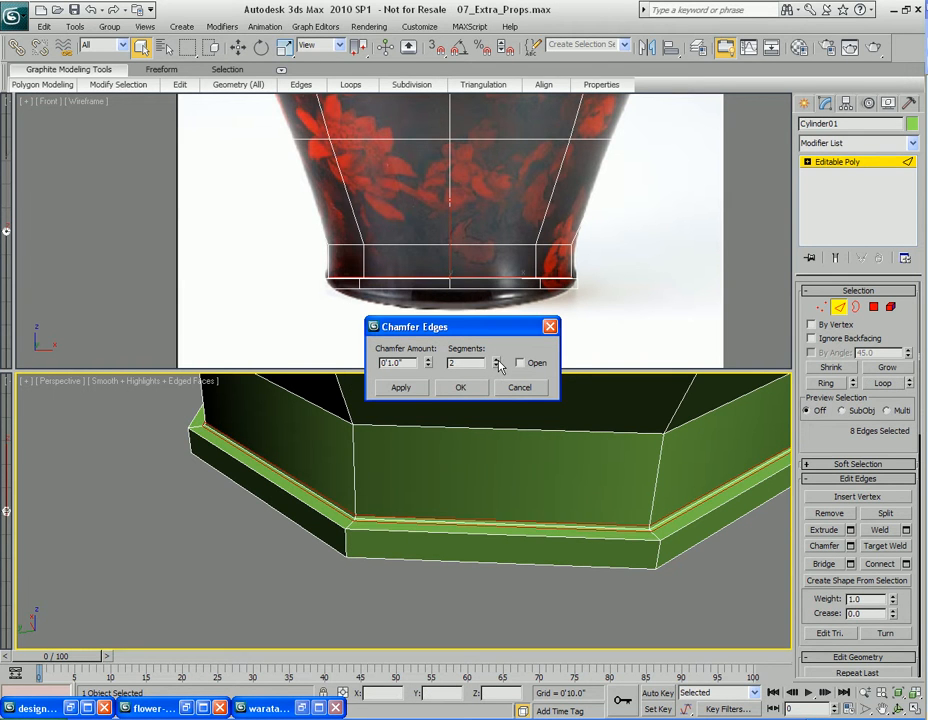
right_click(455, 481)
left_click(425, 238)
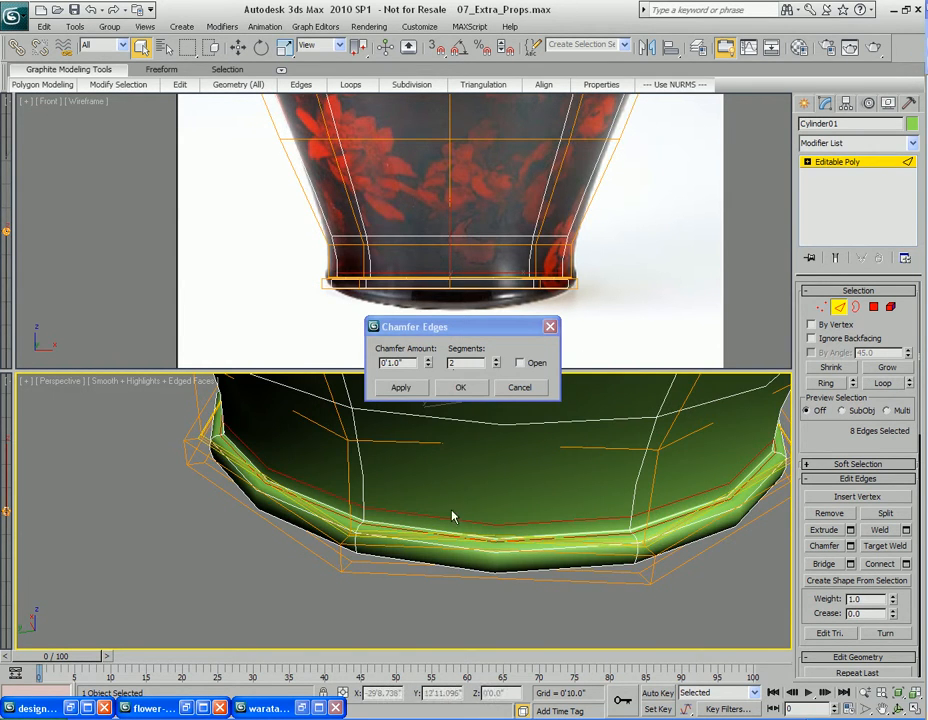
left_click_drag(427, 367, 428, 401)
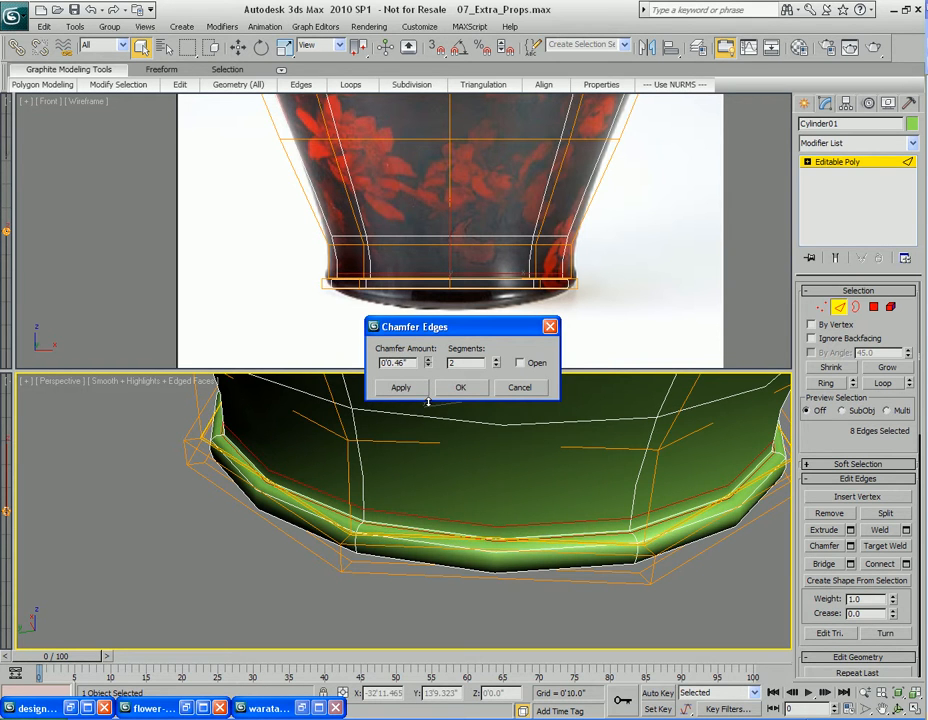
left_click(460, 387)
Set the NURMS subdivision display iterations to 2 and render the perspective view to preview the base
middle_click_drag(468, 385, 476, 455, "alt")
right_click(845, 500)
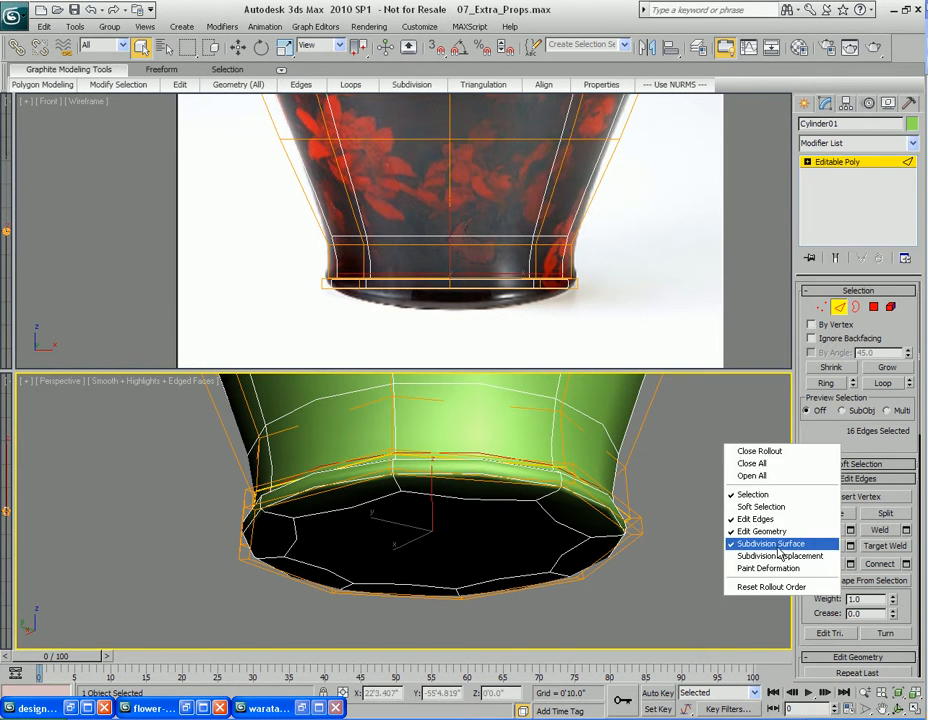
left_click(779, 533)
left_click(905, 455)
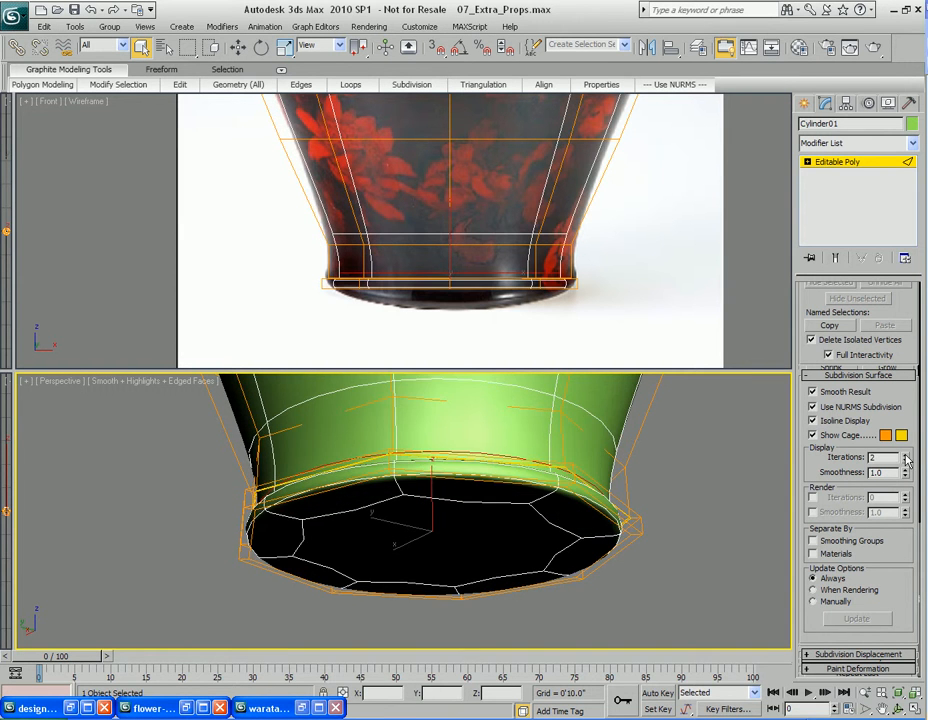
middle_click_drag(591, 492, 479, 499, "alt")
key("shift+q")
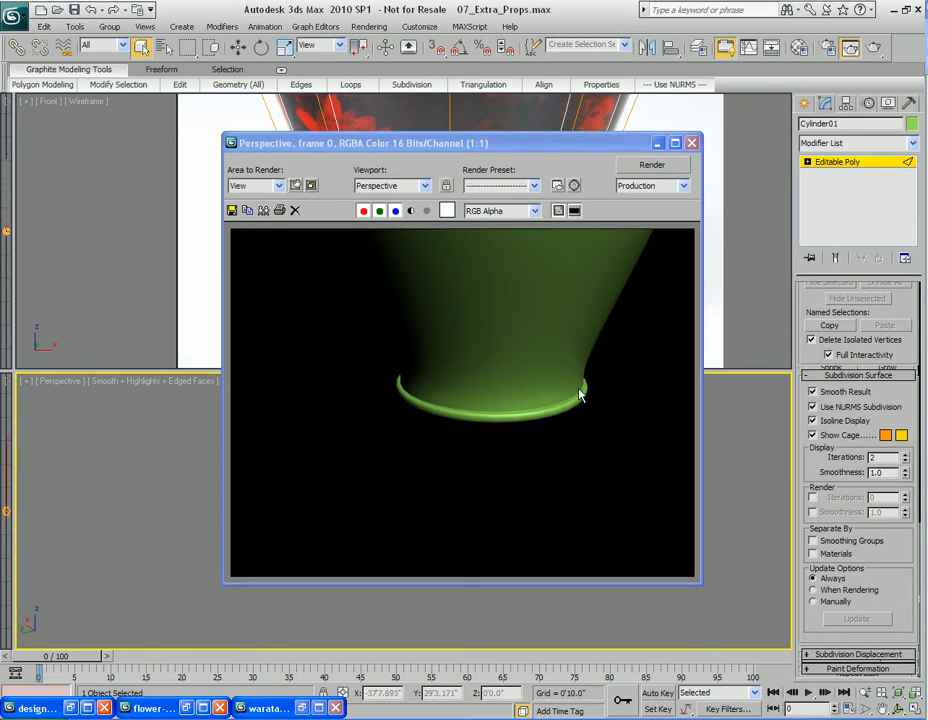
left_click(690, 145)
Select the loop of side polygons around the vase's neck rim
scroll(435, 534, "down", 3)
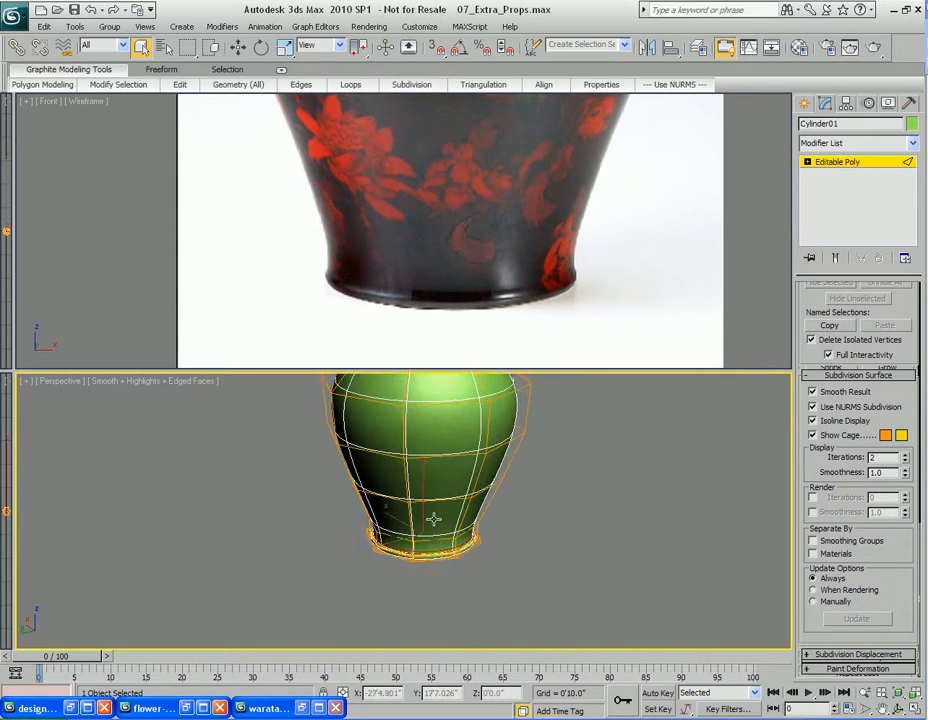
scroll(498, 433, "up", 6)
middle_click_drag(500, 424, 450, 483)
middle_click_drag(421, 534, 423, 525, "alt")
scroll(429, 523, "up", 3)
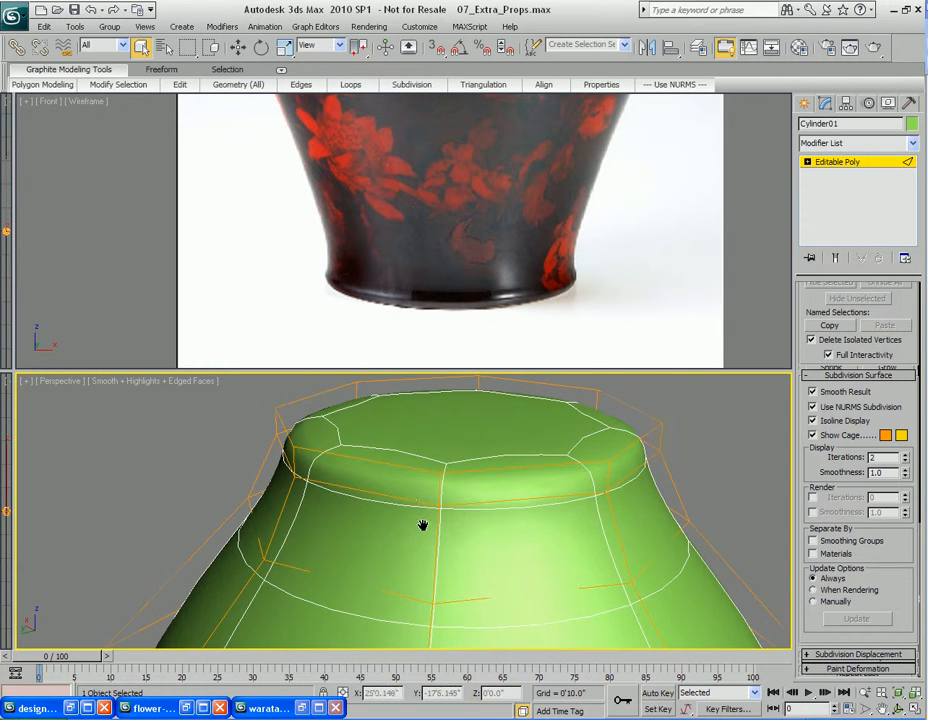
key("4")
left_click(410, 462)
left_click(501, 489, "ctrl")
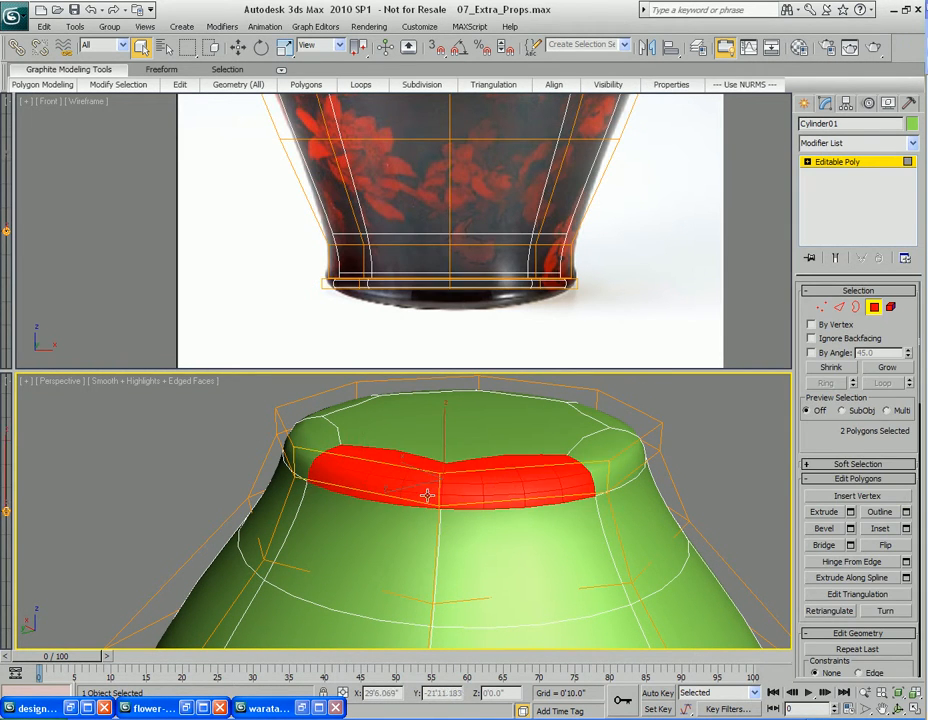
right_click(478, 489)
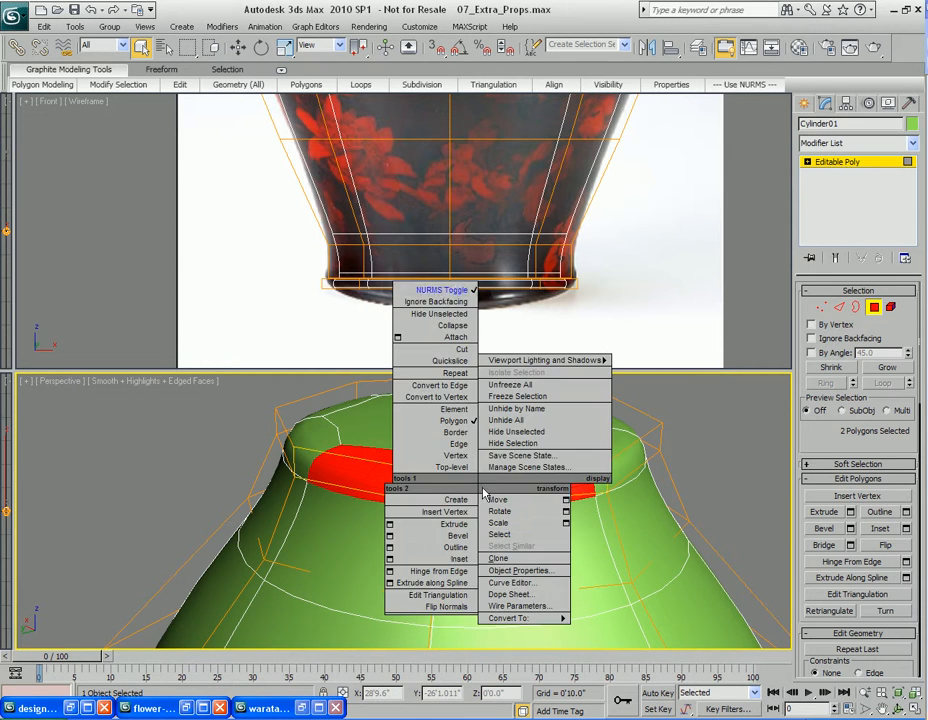
left_click(466, 286)
middle_click_drag(440, 493, 501, 495, "alt")
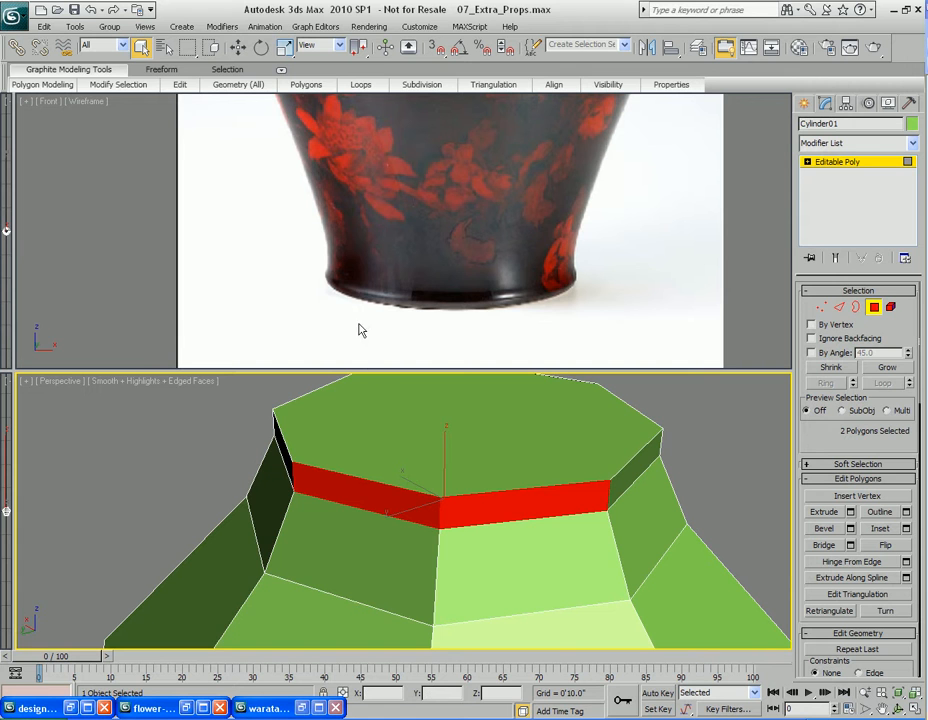
mouse_move(131, 89)
left_click(106, 160)
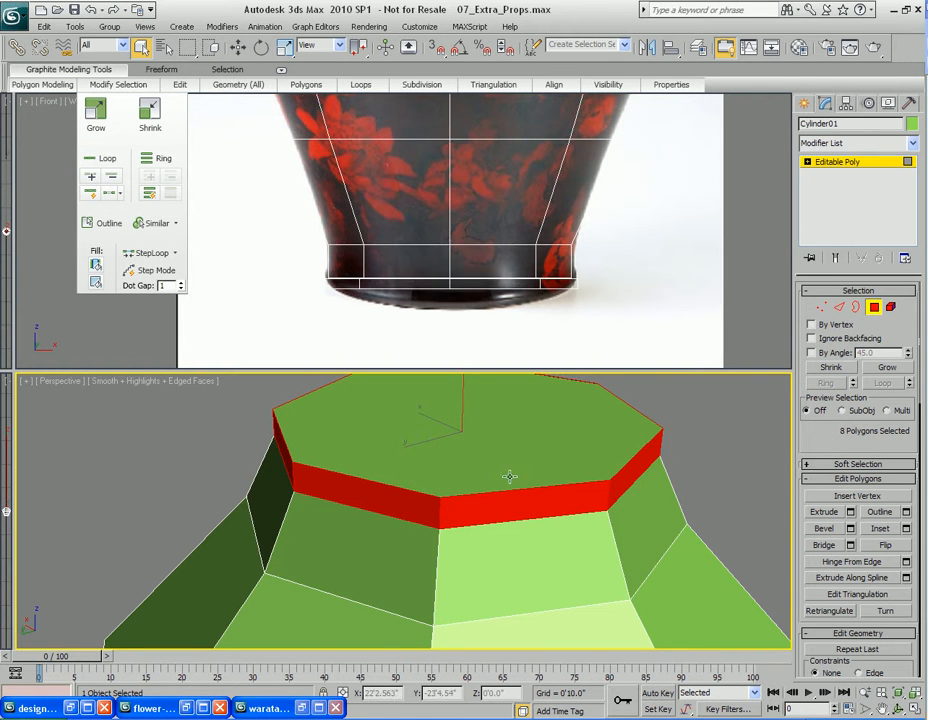
Extrude the neck polygon loop by Local Normal with a height of 0'5.891"
middle_click_drag(518, 490, 478, 491)
right_click(486, 466)
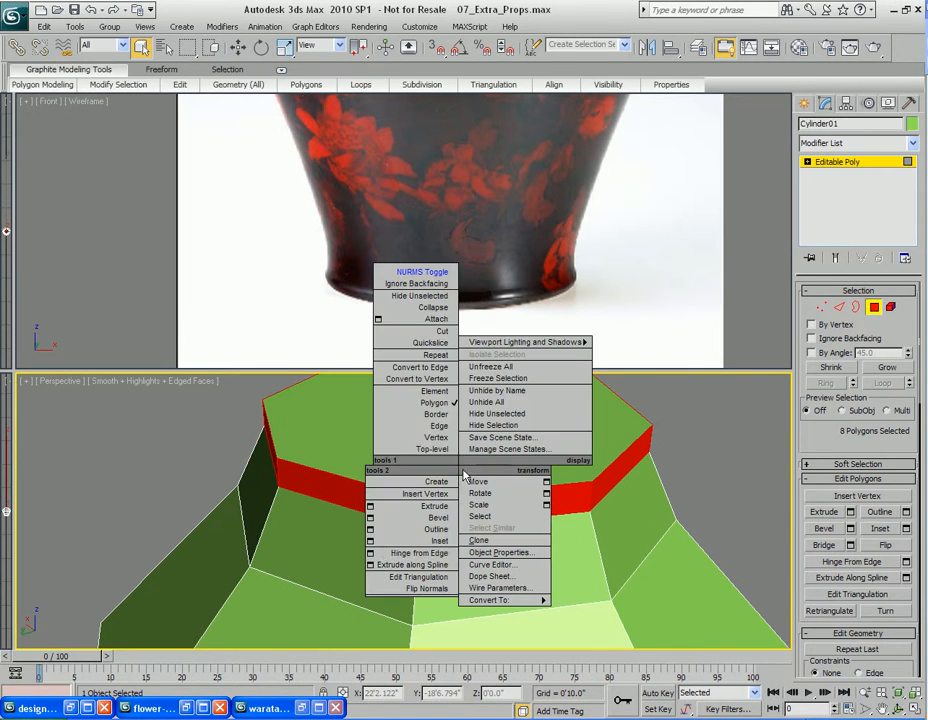
left_click(370, 507)
middle_click_drag(405, 170, 390, 382)
scroll(403, 250, "down", 2)
scroll(415, 258, "up", 2)
middle_click_drag(416, 256, 397, 269)
right_click(456, 543)
right_click(457, 562)
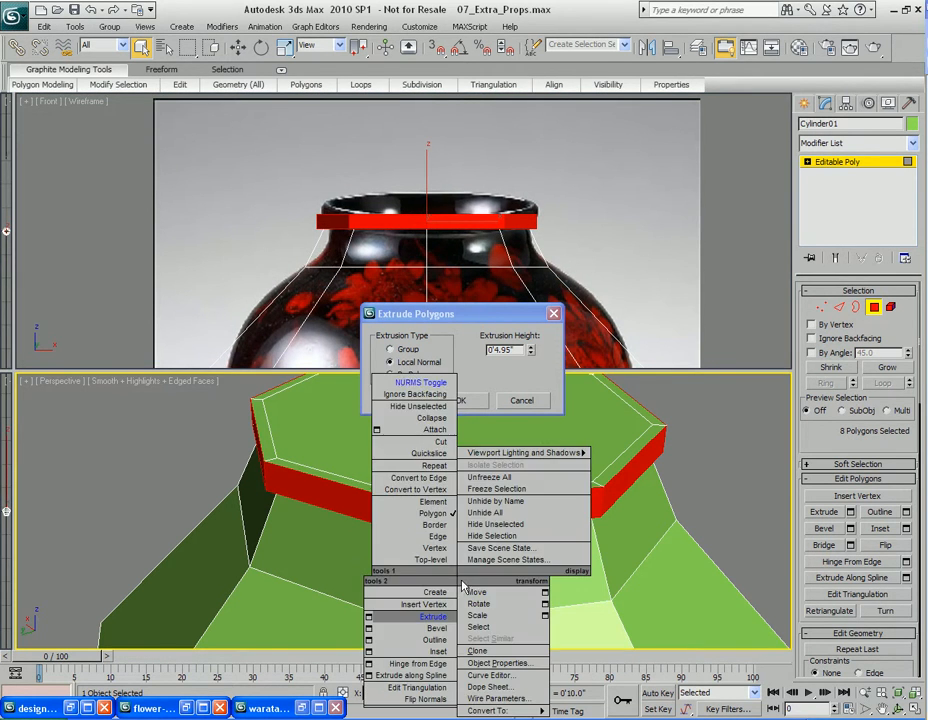
left_click(410, 382)
left_click_drag(531, 356, 531, 334)
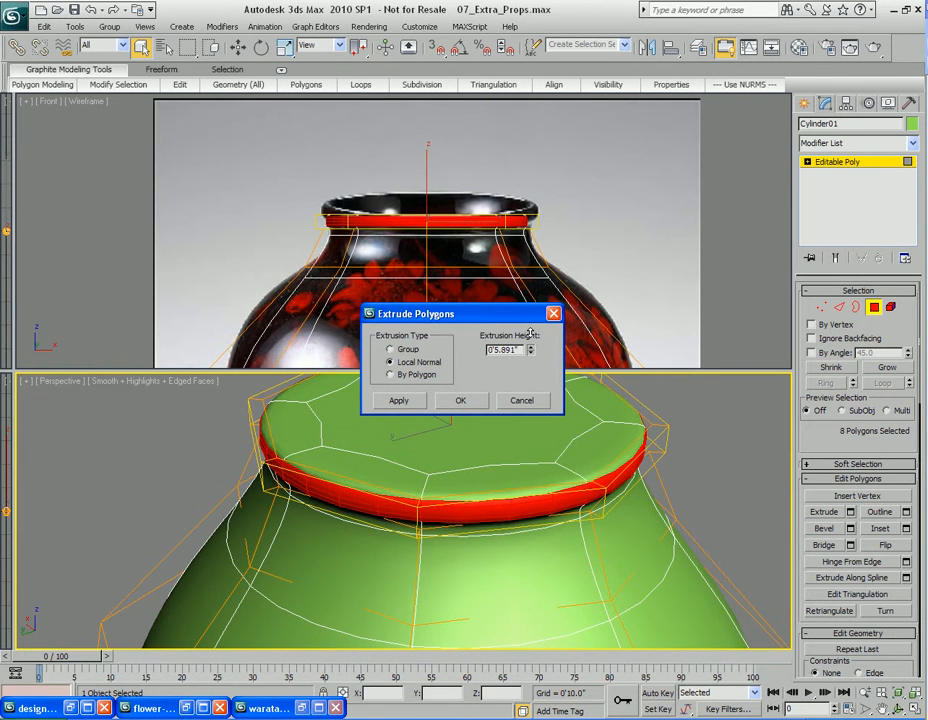
left_click(462, 404)
Examine the smoothed vase against the reference image in the front and perspective views
middle_click_drag(461, 540, 474, 490, "alt")
middle_click_drag(443, 598, 435, 482)
scroll(435, 482, "down", 3)
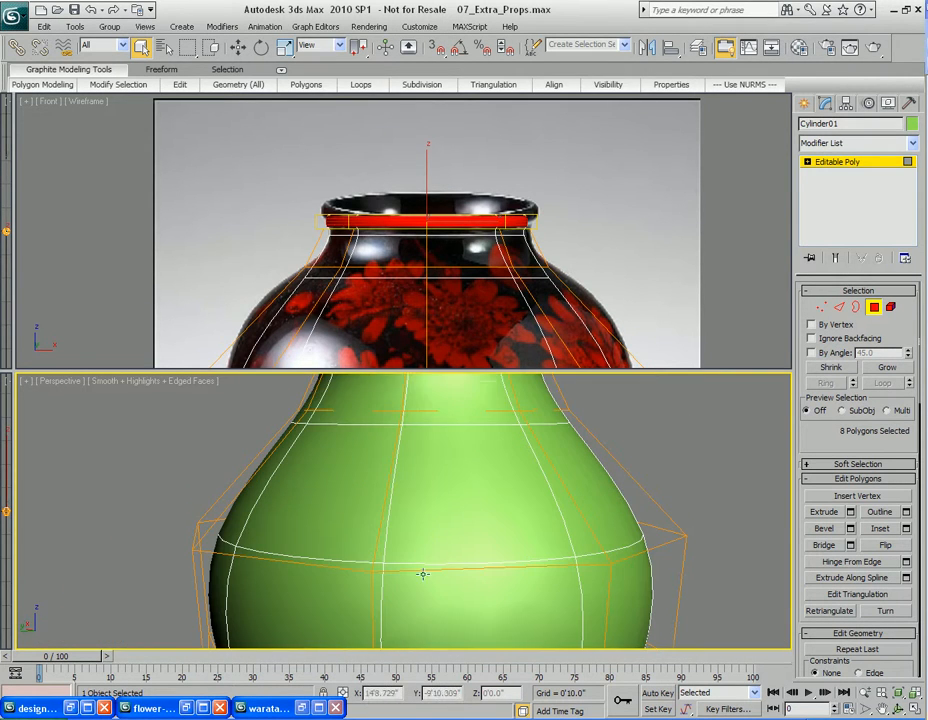
middle_click_drag(425, 553, 421, 506)
middle_click_drag(400, 303, 420, 197)
scroll(422, 200, "down", 2)
mouse_move(431, 273)
middle_mouse_down()
mouse_move(406, 209)
mouse_move(406, 178)
middle_mouse_up()
key("F3")
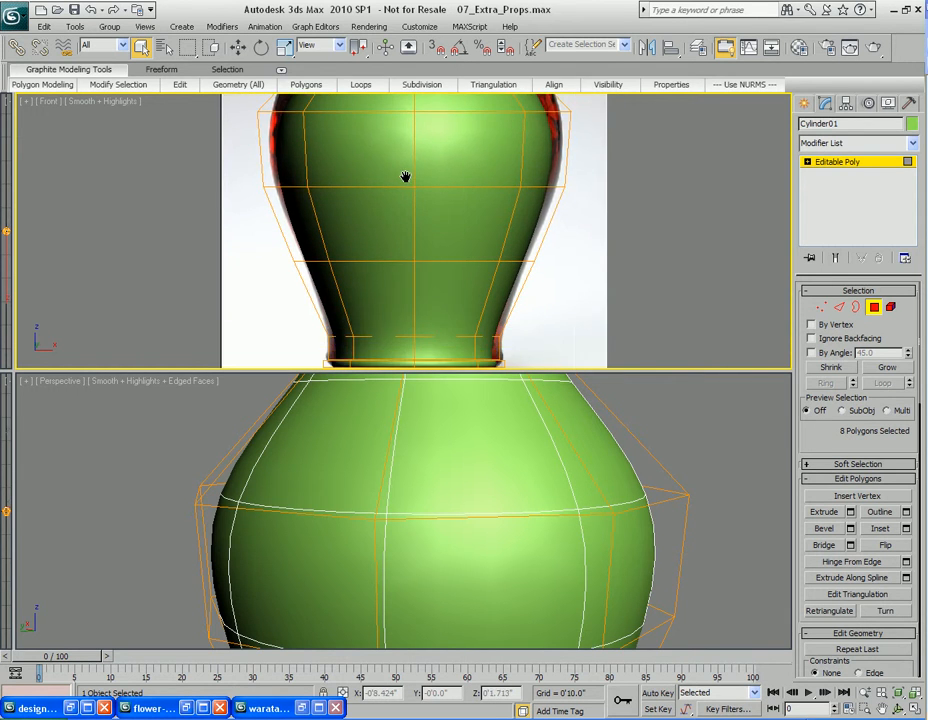
scroll(406, 178, "down", 2)
middle_click_drag(429, 261, 429, 294)
scroll(429, 286, "up", 2)
scroll(431, 206, "down", 2)
scroll(425, 300, "up", 2)
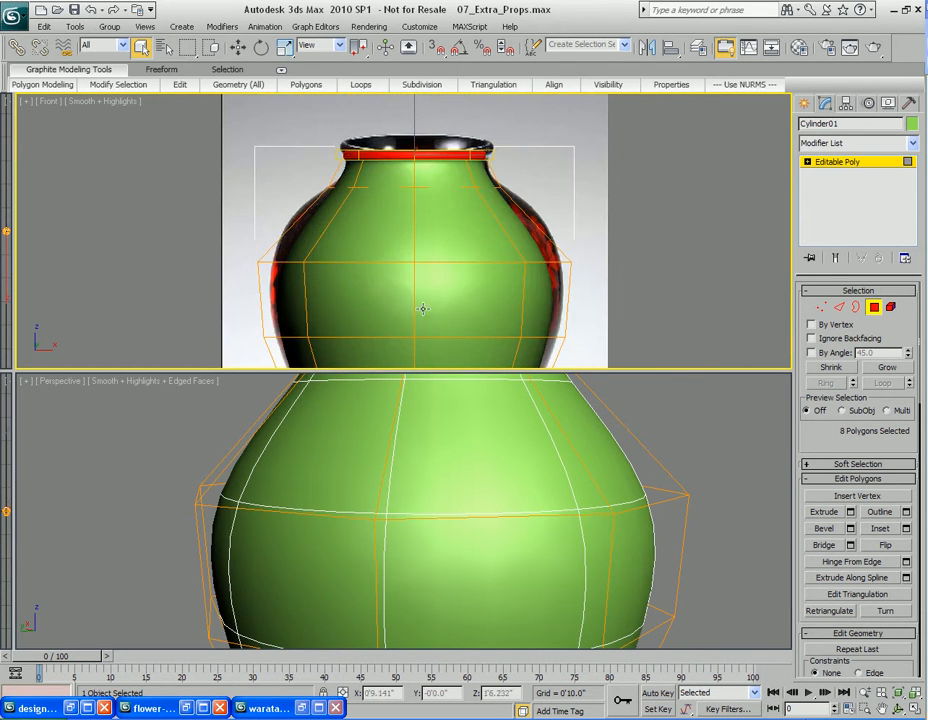
Select vertices on the vase body and scale them to refine the profile
key("1")
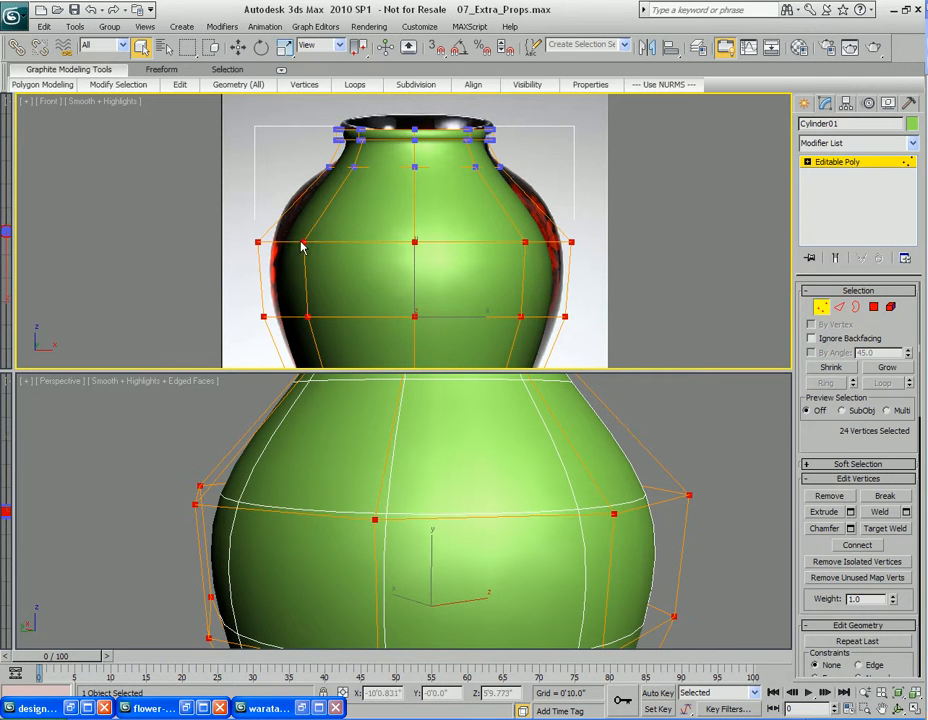
middle_click_drag(509, 356, 509, 332)
key("r")
middle_click_drag(468, 489, 433, 496, "alt")
mouse_move(433, 496)
left_mouse_down()
mouse_move(432, 484)
mouse_move(433, 498)
left_mouse_up()
scroll(478, 327, "down", 2)
mouse_move(447, 309)
middle_mouse_down()
mouse_move(442, 228)
mouse_move(447, 284)
middle_mouse_up()
key("1")
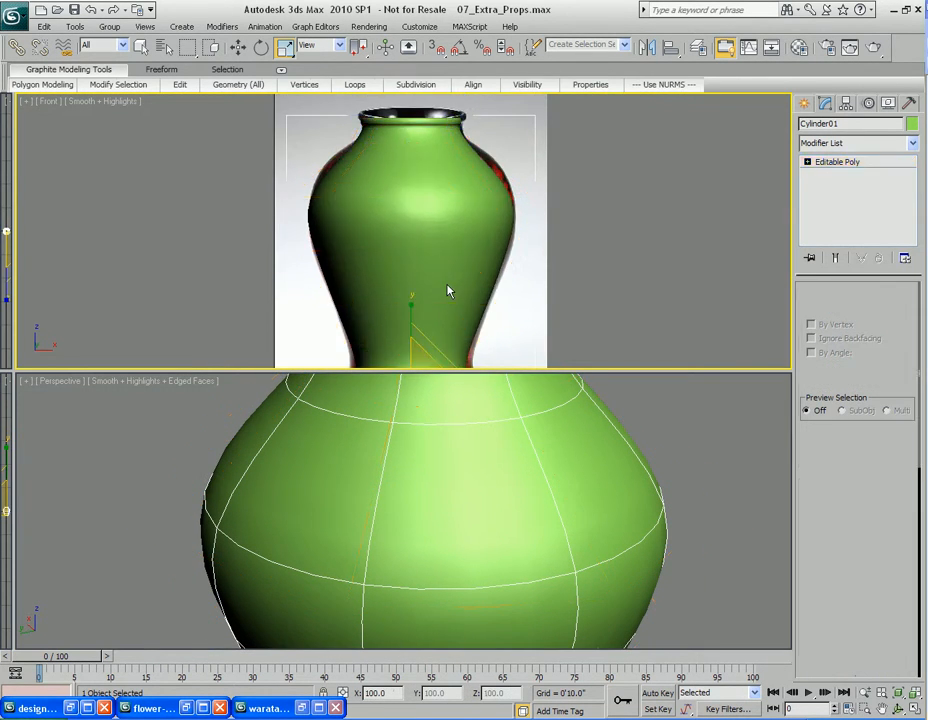
Move the whole vase slightly along X to line it up with the reference base
scroll(451, 277, "up", 1)
key("q")
scroll(443, 285, "down", 2)
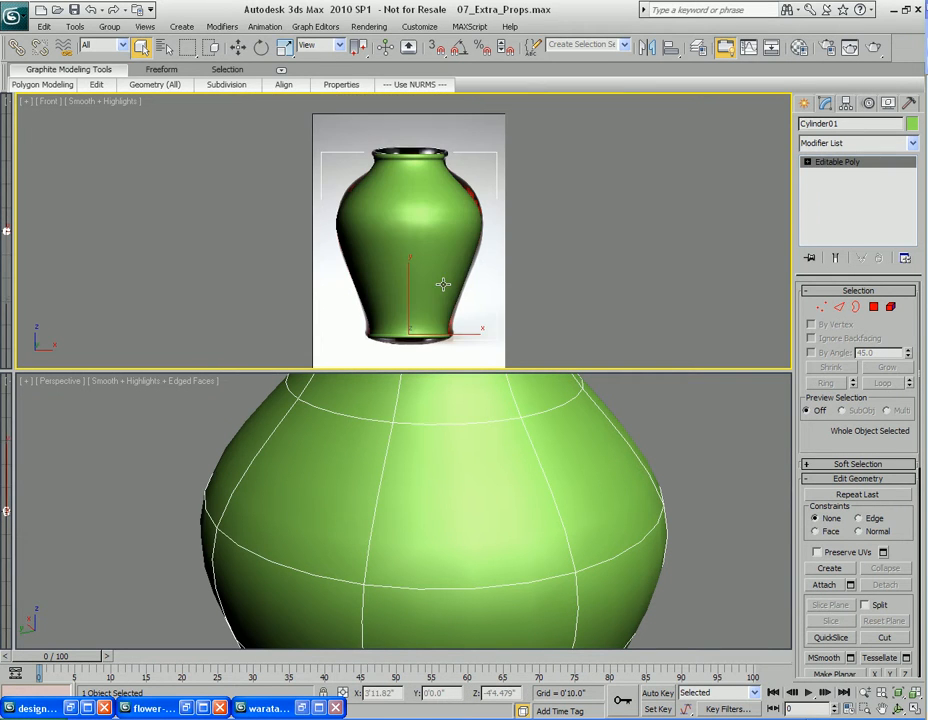
key("w")
scroll(448, 300, "up", 4)
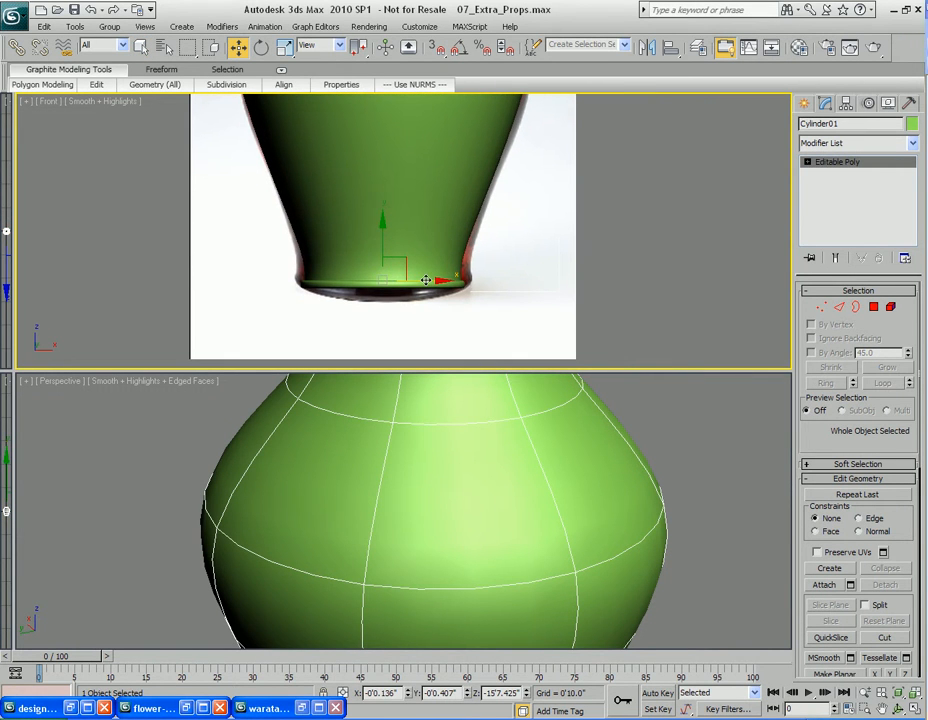
left_click_drag(426, 280, 429, 280)
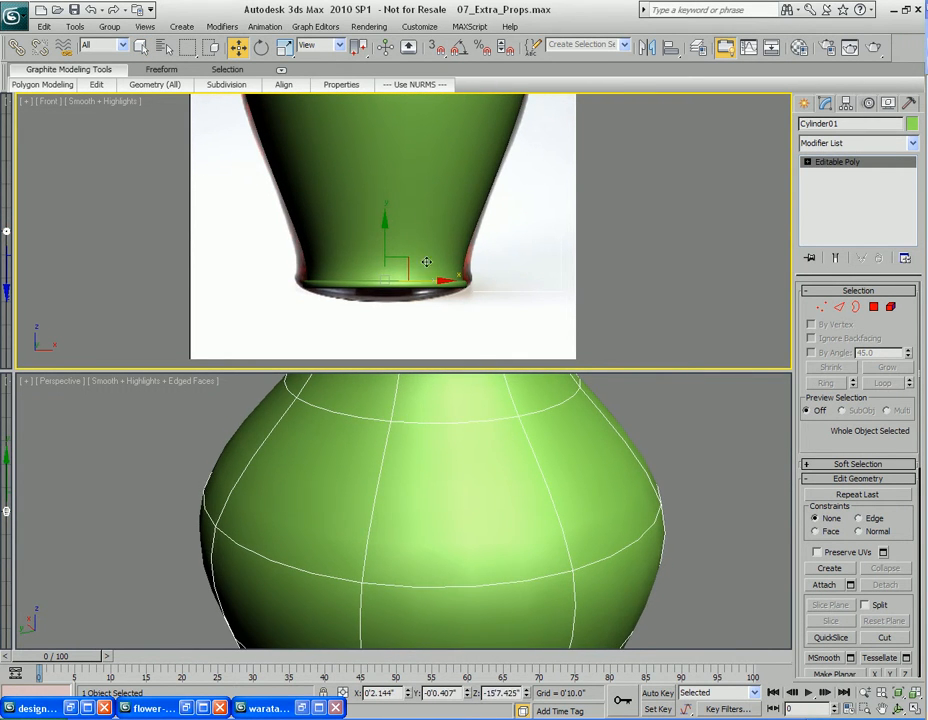
Select the vertices of the lower body and base in the front view
scroll(425, 270, "down", 3)
middle_click_drag(425, 263, 420, 289)
scroll(420, 285, "up", 3)
mouse_move(431, 238)
middle_mouse_down()
mouse_move(431, 257)
mouse_move(426, 239)
mouse_move(425, 250)
middle_mouse_up()
scroll(464, 441, "up", 3)
key("F3")
key("1")
scroll(378, 314, "down", 2)
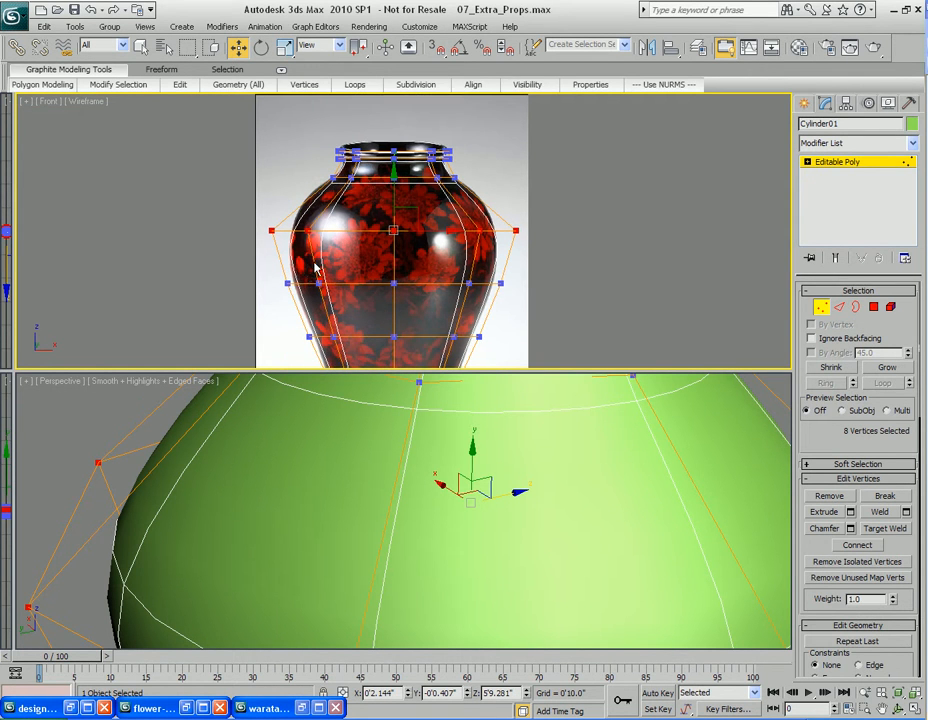
middle_click_drag(331, 271, 343, 273)
scroll(522, 292, "up", 2)
middle_click_drag(488, 339, 470, 246)
scroll(275, 238, "down", 2)
middle_click_drag(275, 239, 271, 220)
left_click_drag(310, 214, 555, 362)
Nudge the selected vertices up and scale them to 102% in X and Y
middle_click_drag(493, 341, 491, 315)
key("z")
middle_click_drag(492, 540, 502, 482)
key("r")
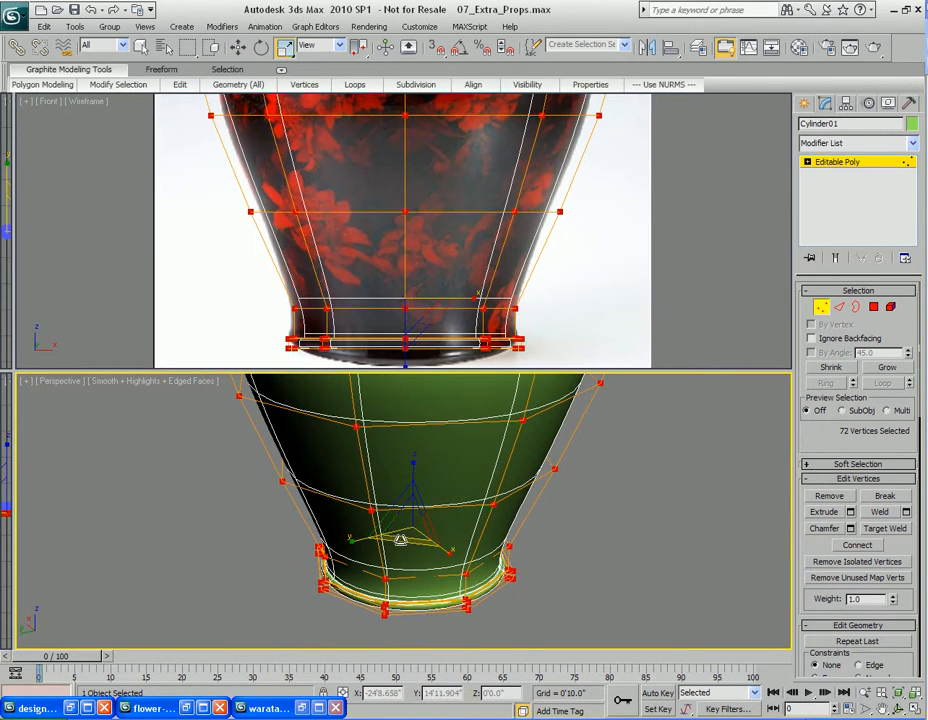
mouse_move(400, 538)
left_mouse_down()
mouse_move(386, 533)
mouse_move(400, 540)
left_mouse_up()
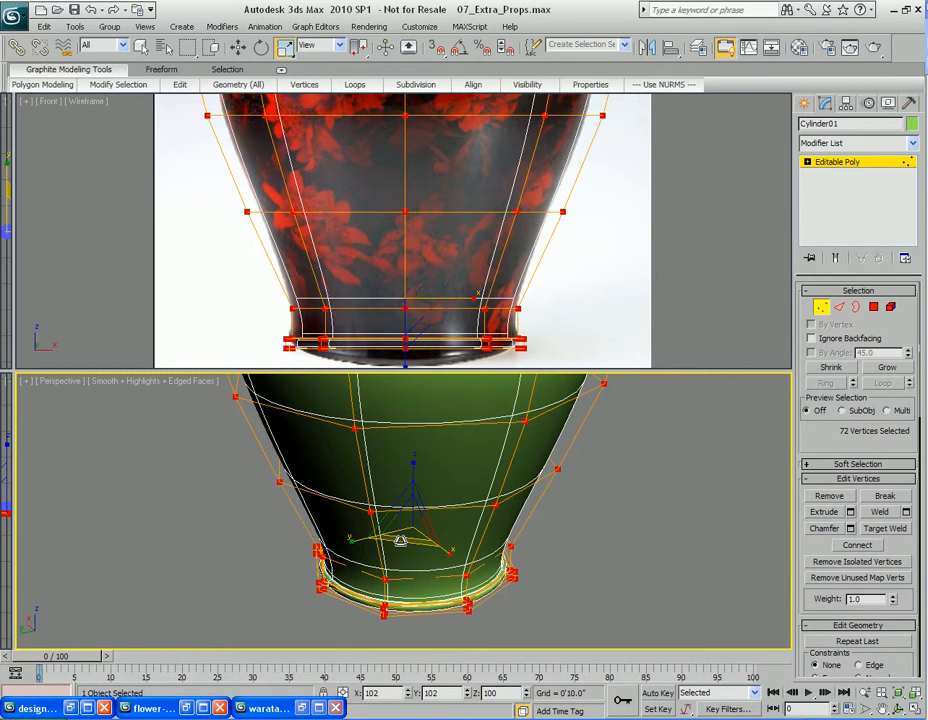
Select the vertical edges across the vase's upper body and connect them with one new horizontal edge loop
middle_click_drag(393, 174, 396, 263)
scroll(400, 240, "down", 2)
middle_click_drag(403, 205, 413, 298)
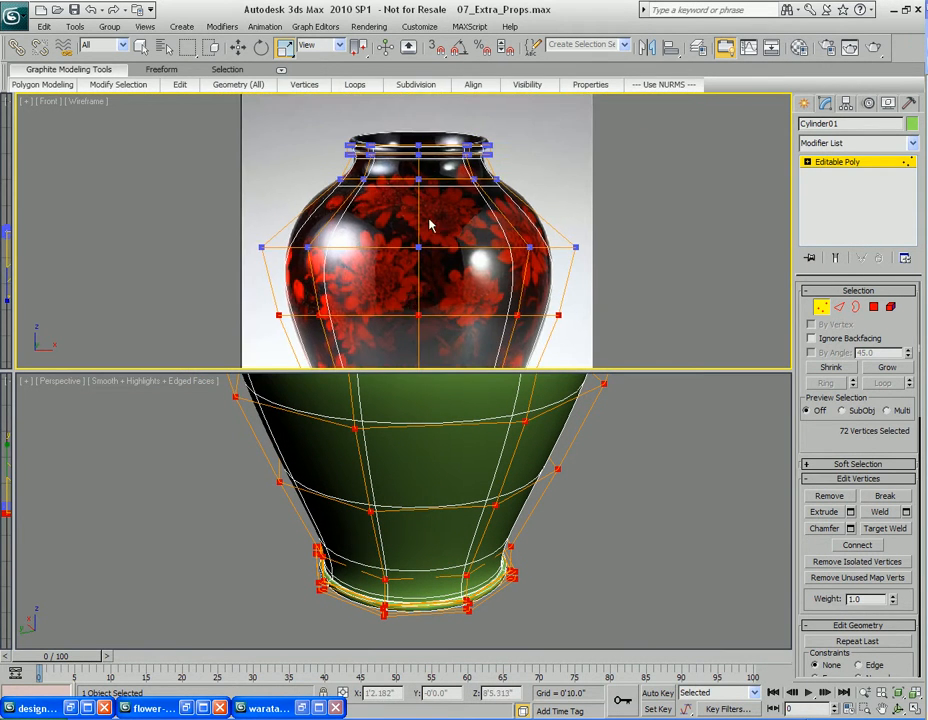
scroll(430, 234, "up", 3)
key("2")
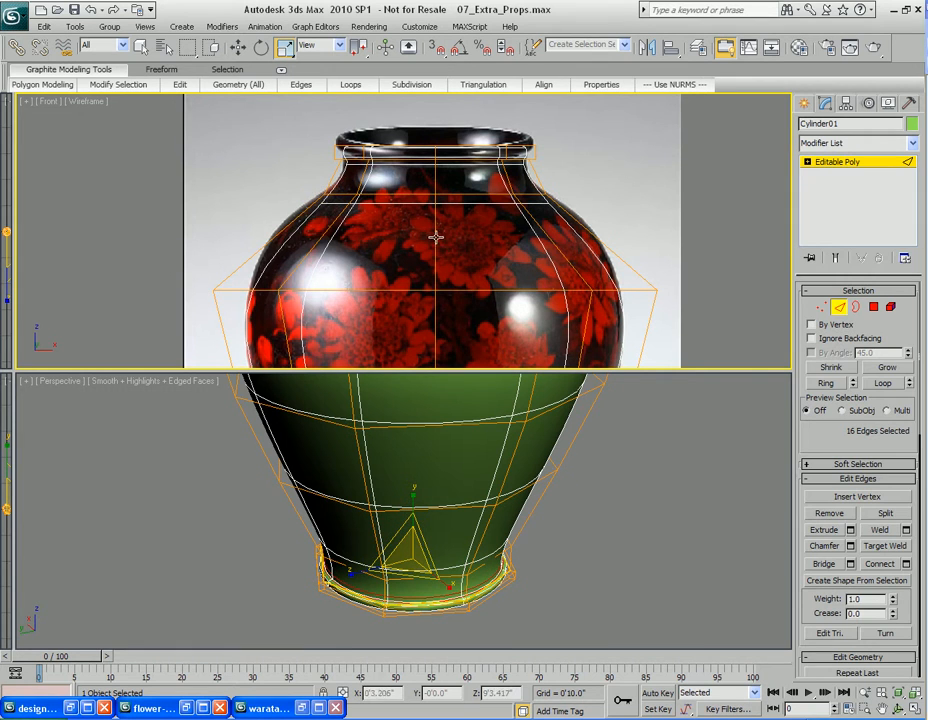
left_click_drag(230, 226, 655, 243)
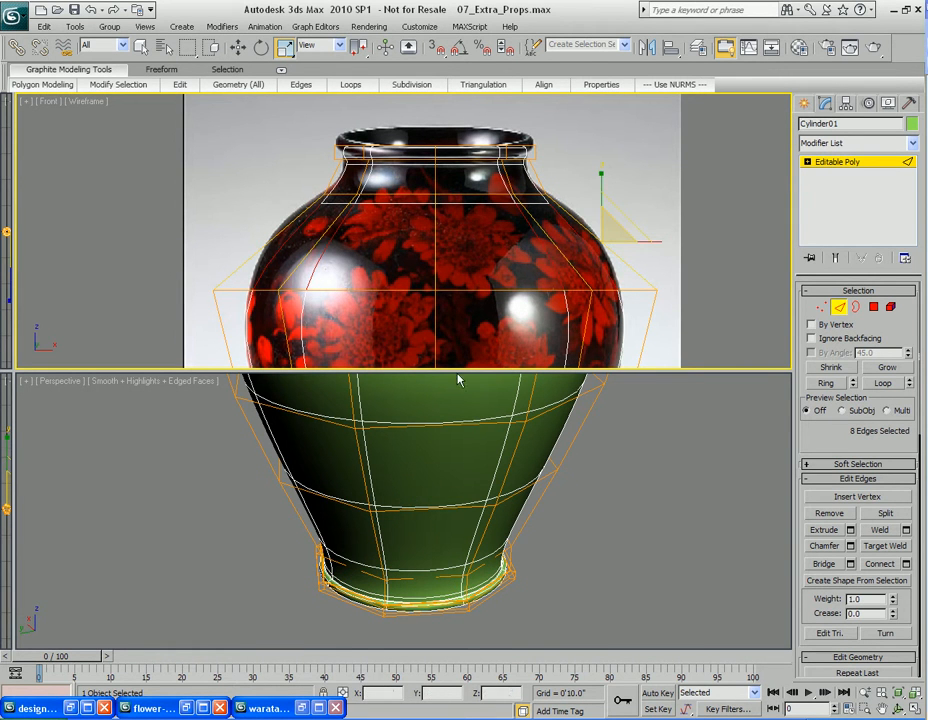
middle_click_drag(397, 431, 433, 576)
middle_click_drag(452, 425, 483, 526)
key("q")
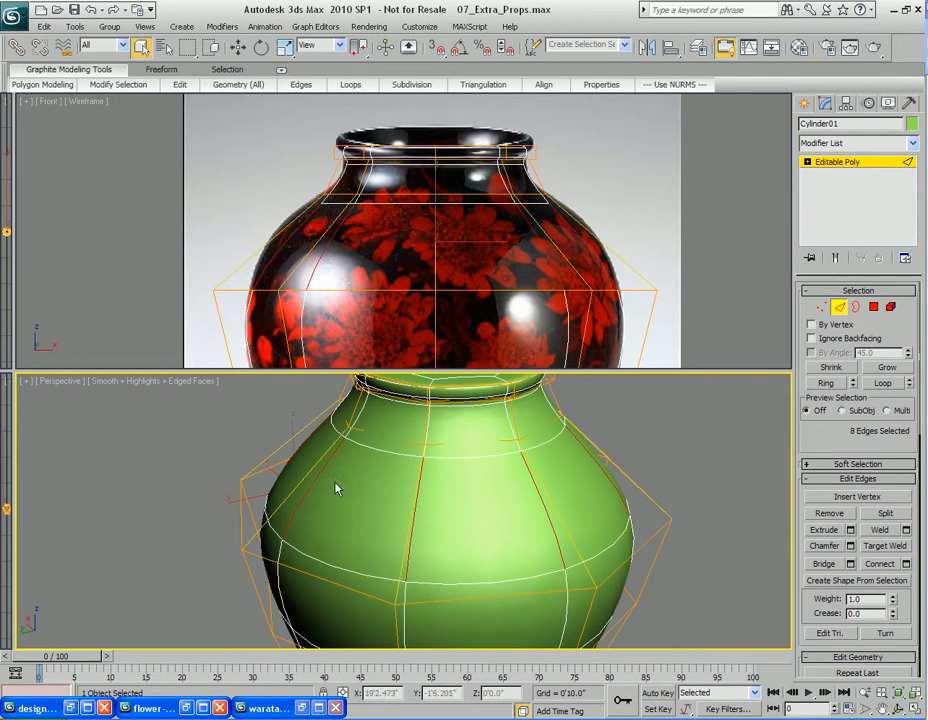
right_click(487, 516)
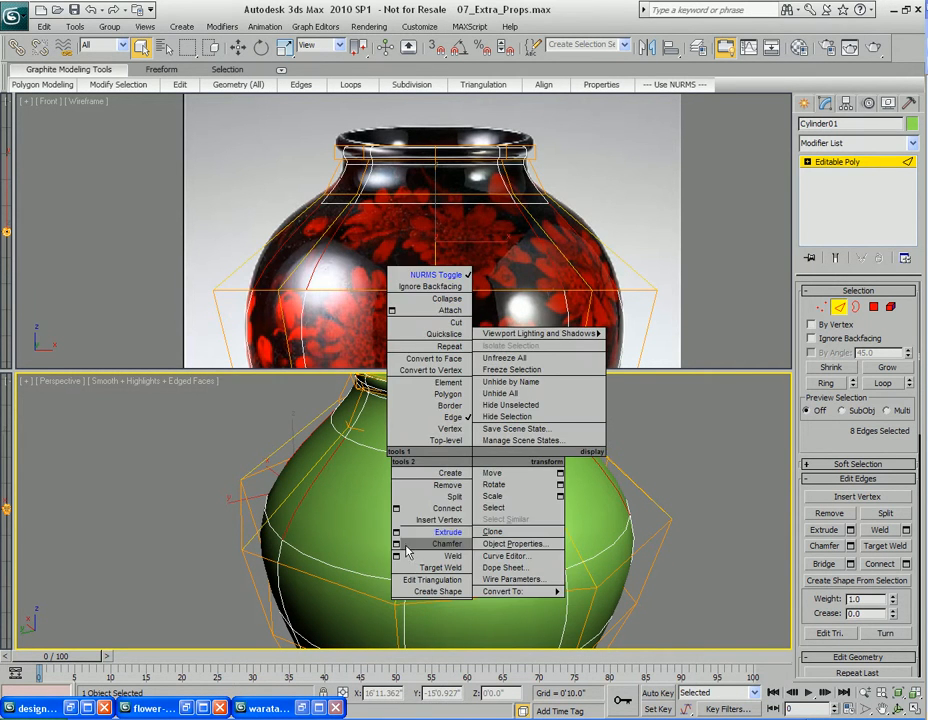
left_click(473, 578)
left_click(455, 344)
left_click(455, 344)
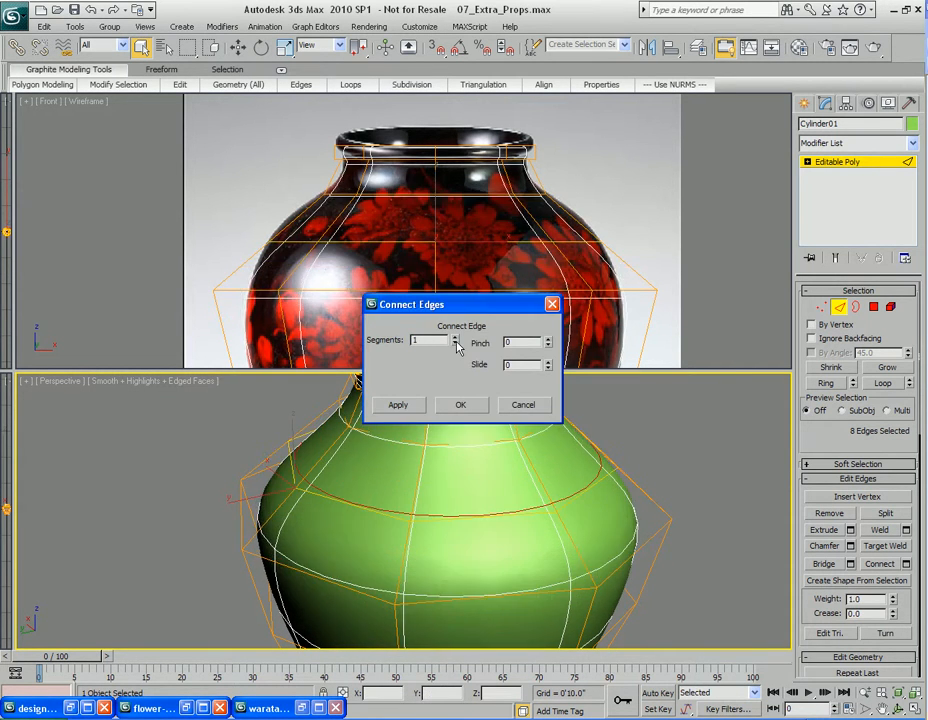
left_click(461, 405)
Scale and move the new edge loop to fit the vase's shoulder against the reference
key("r")
mouse_move(453, 440)
middle_mouse_down("alt")
mouse_move(443, 474)
mouse_move(467, 462)
mouse_move(472, 470)
mouse_move(451, 450)
middle_mouse_up("alt")
left_click_drag(469, 459, 469, 457)
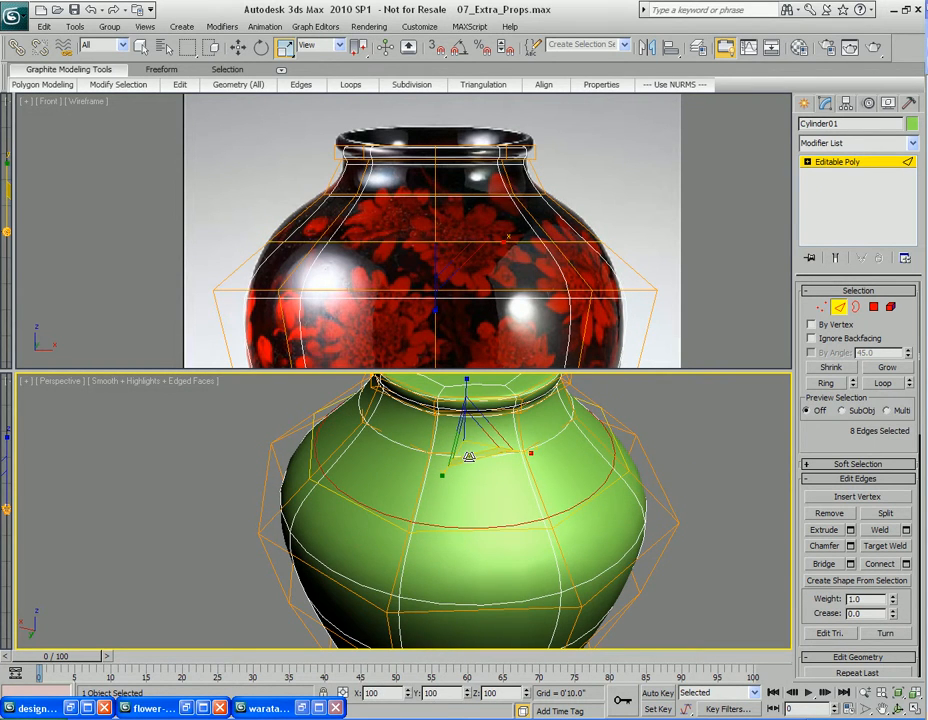
key("w")
middle_click_drag(508, 491, 466, 453, "alt")
left_click_drag(462, 413, 462, 387)
middle_click_drag(444, 182, 480, 268)
scroll(491, 257, "up", 3)
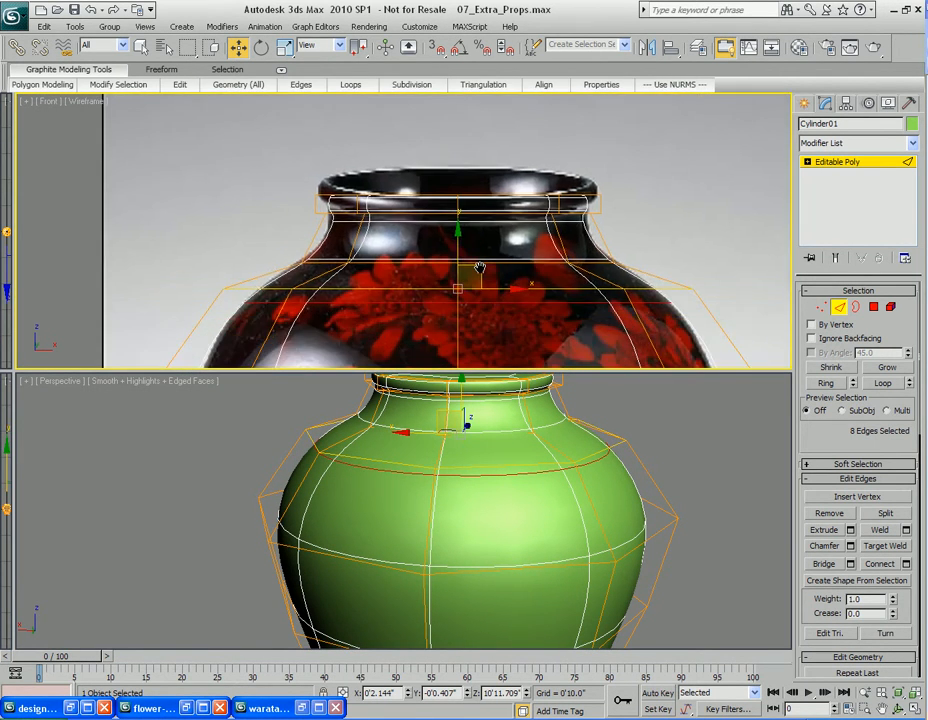
middle_click_drag(452, 428, 454, 483, "alt")
Select the edge ring around the vase neck and switch off NURMS smoothing
scroll(460, 436, "up", 5)
key("2")
key("2")
left_click(492, 497)
key("q")
left_click(822, 385)
right_click(460, 503)
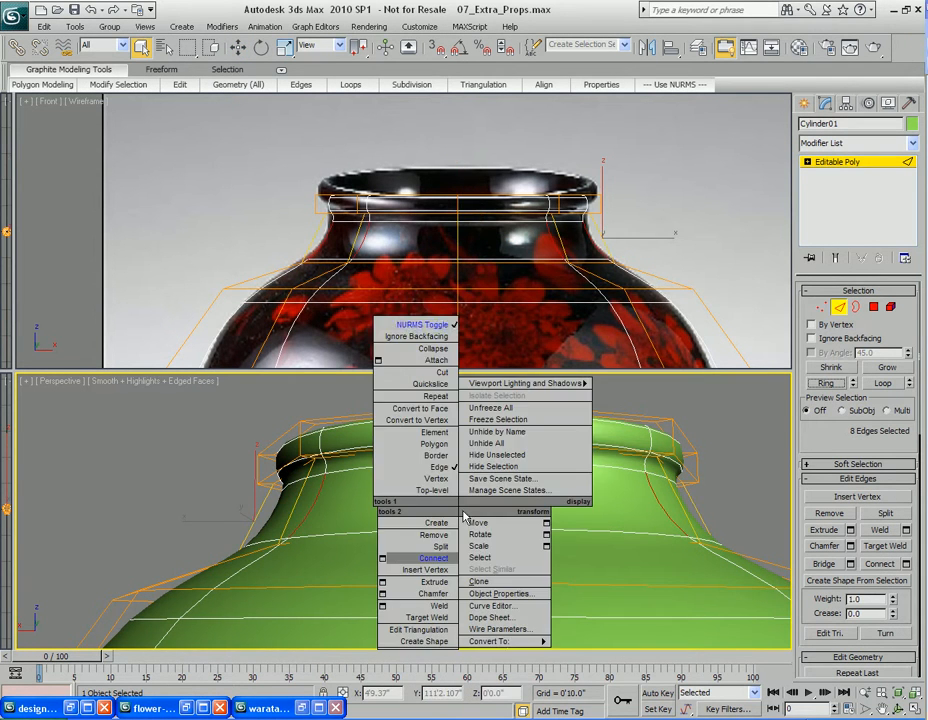
left_click(408, 326)
Connect the neck edge ring with one segment at a slide of 95
right_click(555, 457)
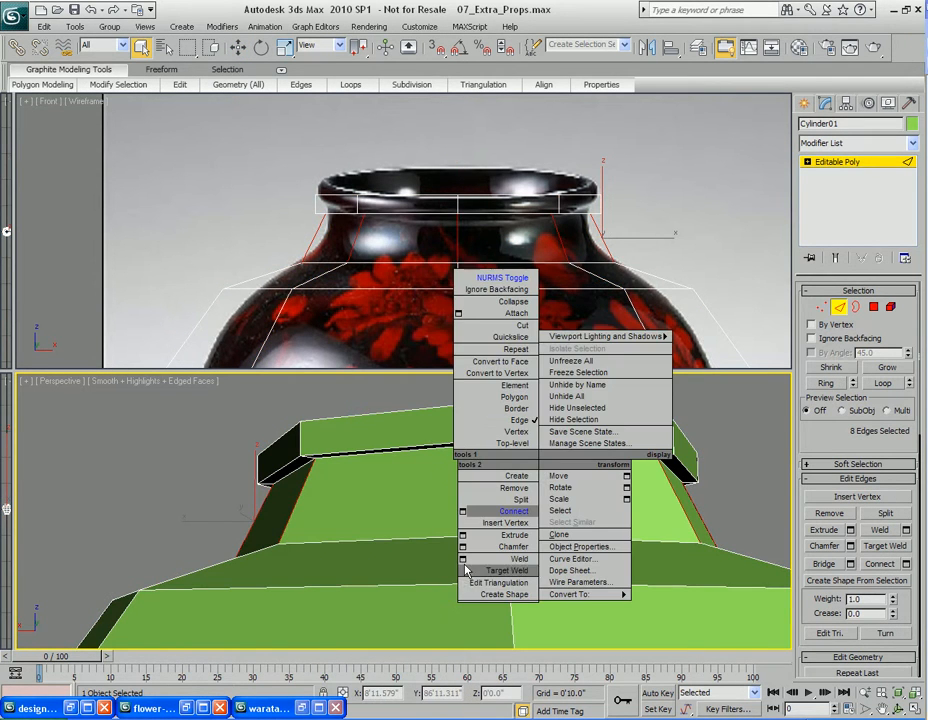
left_click(462, 513)
left_click_drag(549, 368, 530, 227)
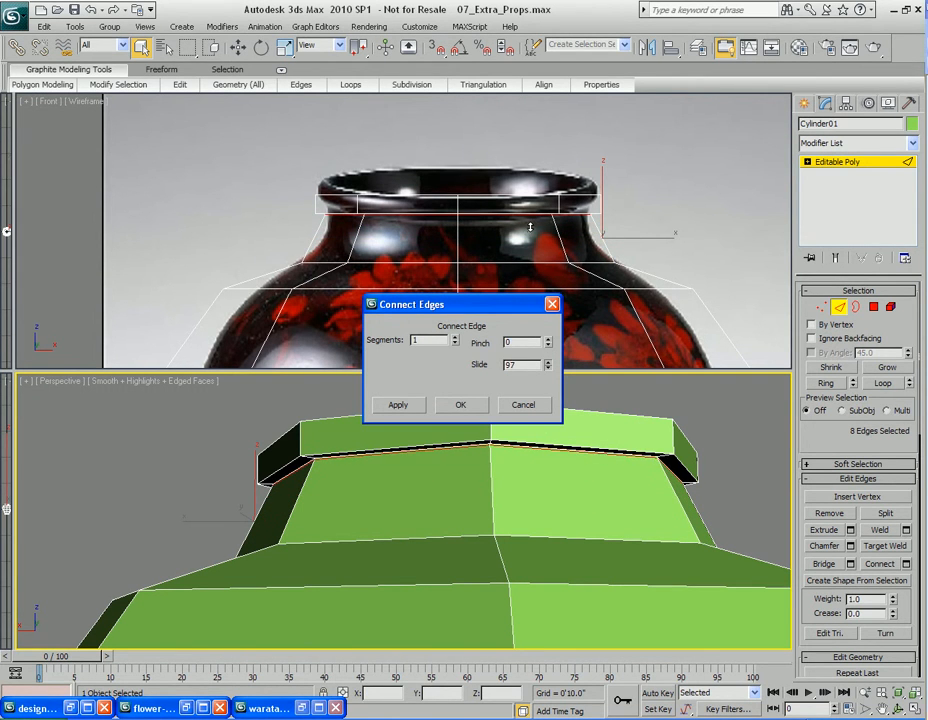
left_click(462, 406)
Turn NURMS smoothing back on and render the perspective view to check the rim
right_click(580, 520)
left_click(512, 286)
middle_click_drag(533, 402, 527, 453, "alt")
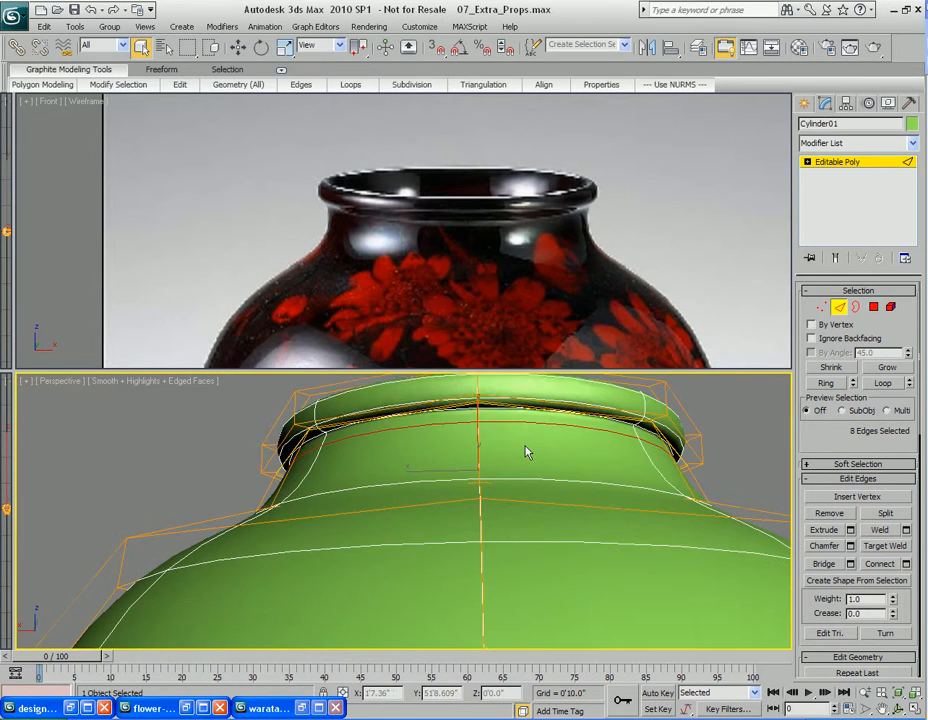
key("shift+q")
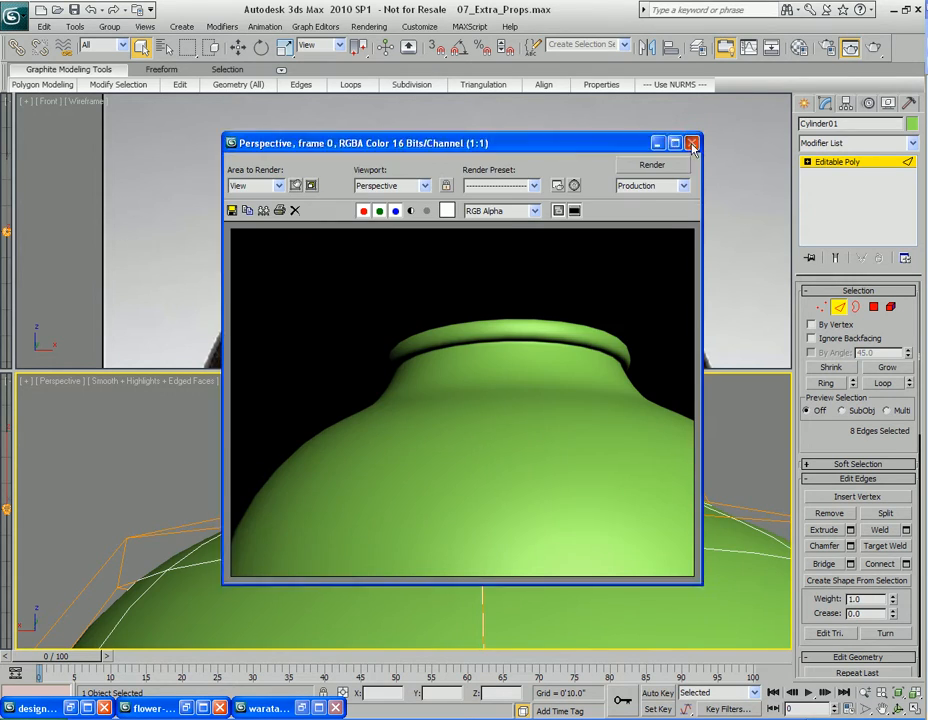
left_click(693, 147)
Inset the top cap polygon of the vase
mouse_move(500, 580)
middle_mouse_down("alt")
mouse_move(497, 543)
mouse_move(526, 449)
mouse_move(491, 464)
mouse_move(501, 555)
middle_mouse_up("alt")
key("4")
left_click(462, 496)
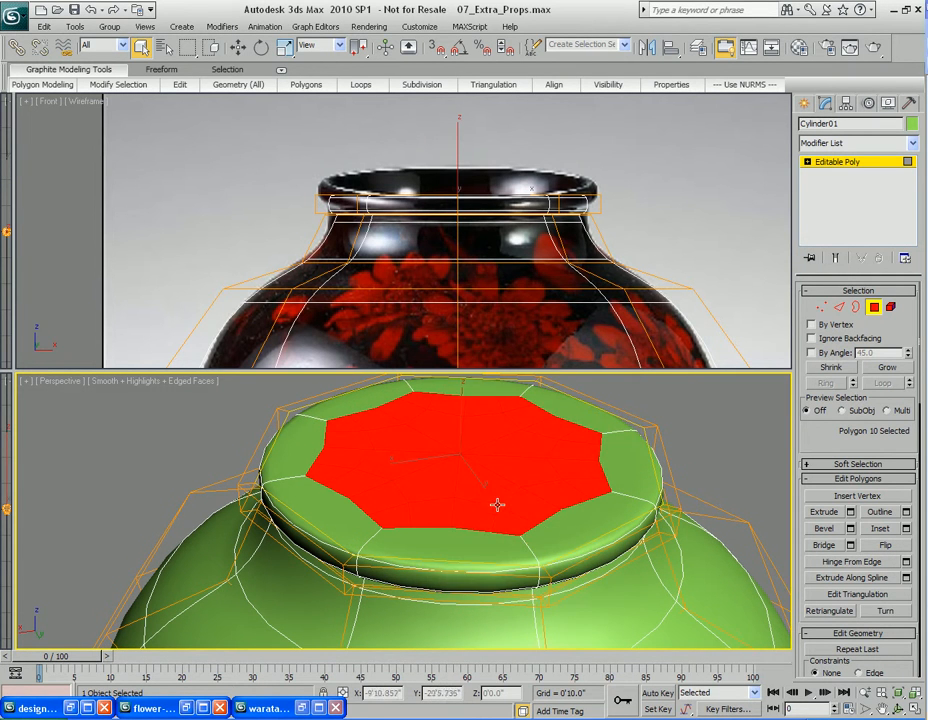
right_click(517, 458)
left_click(455, 543)
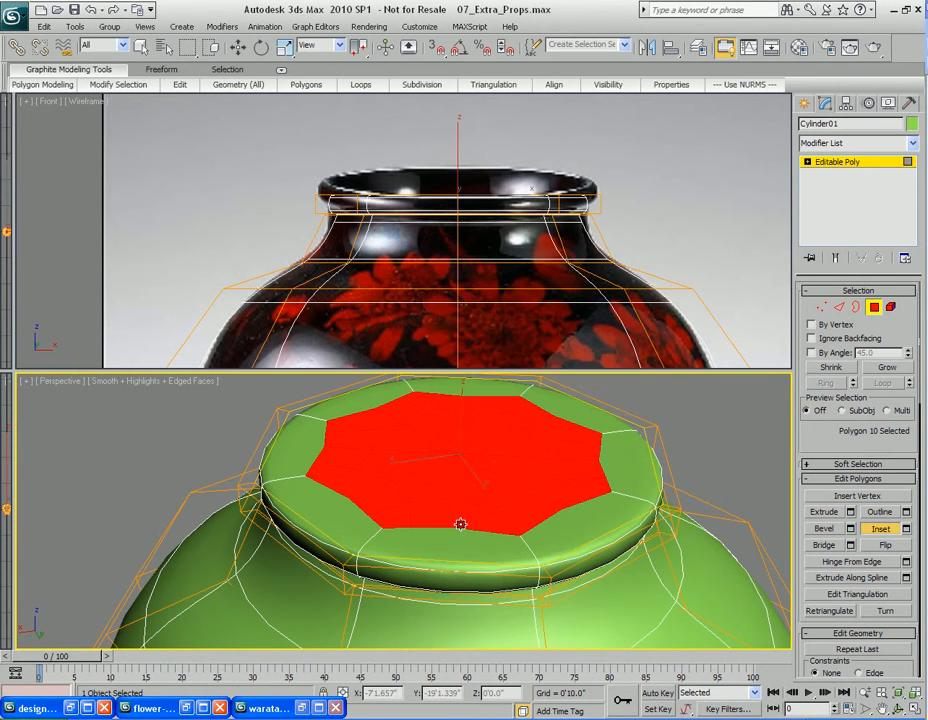
mouse_move(494, 456)
left_mouse_down()
mouse_move(470, 509)
mouse_move(478, 541)
mouse_move(482, 465)
left_mouse_up()
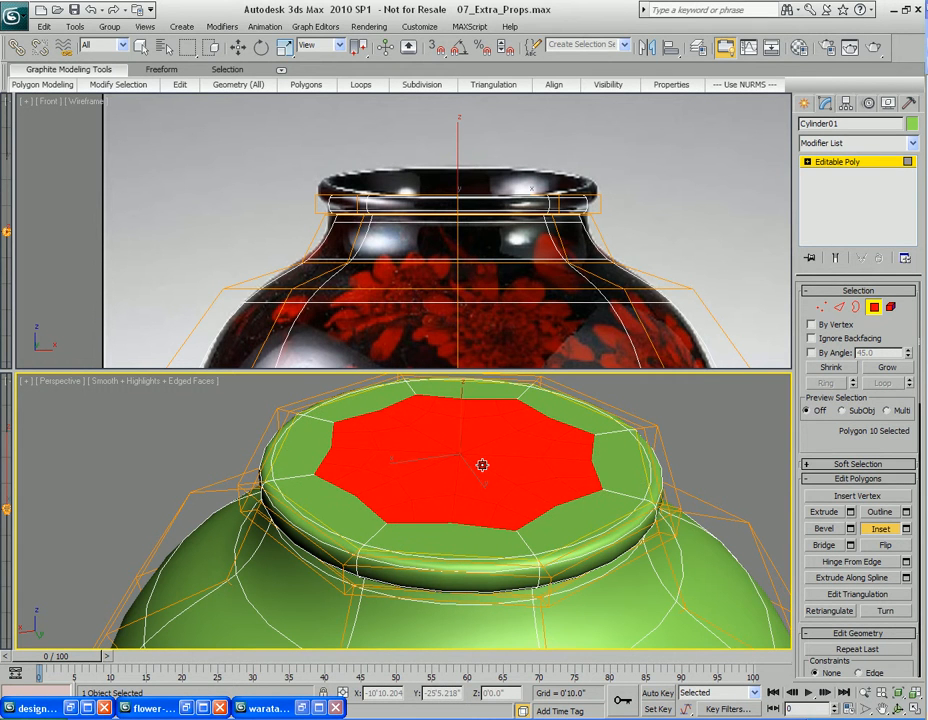
Delete the inset top polygon to open the vase mouth
middle_click_drag(531, 550, 516, 511)
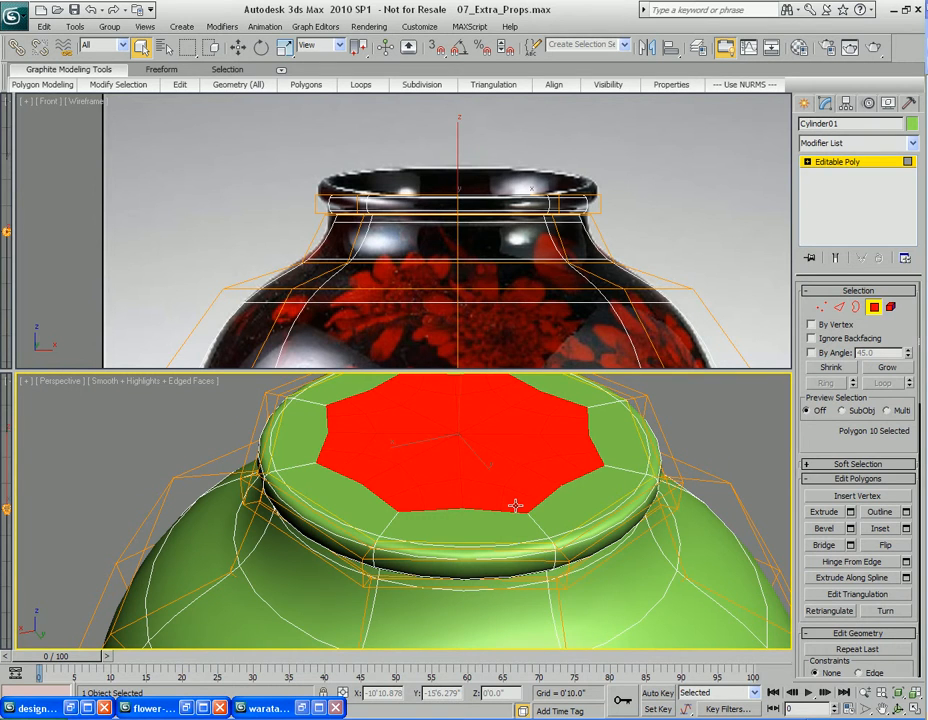
key("Delete")
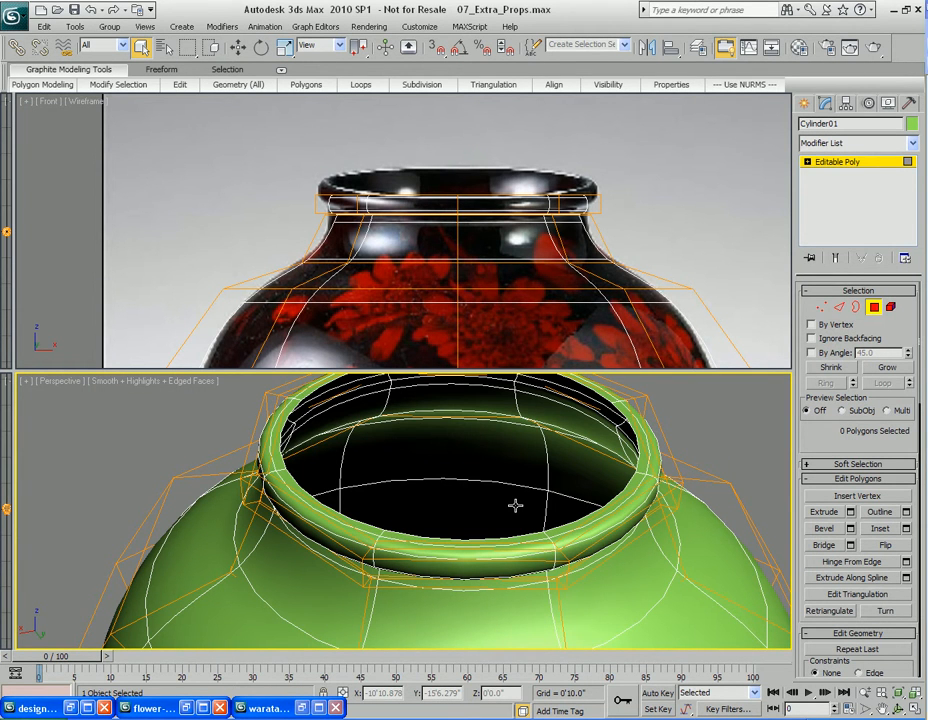
Maximize the perspective view, select the whole vase element and scale it slightly
scroll(553, 453, "down", 5)
middle_click_drag(565, 459, 507, 519, "alt")
scroll(500, 512, "up", 4)
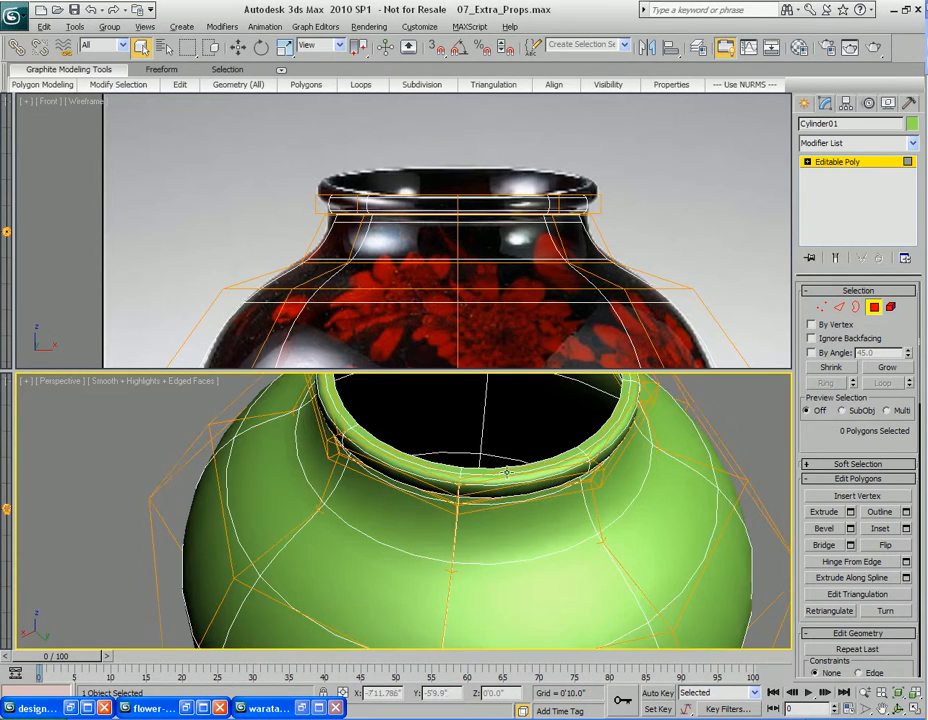
key("alt+w")
scroll(458, 478, "down", 3)
middle_click_drag(484, 452, 503, 451)
key("5")
left_click(497, 464)
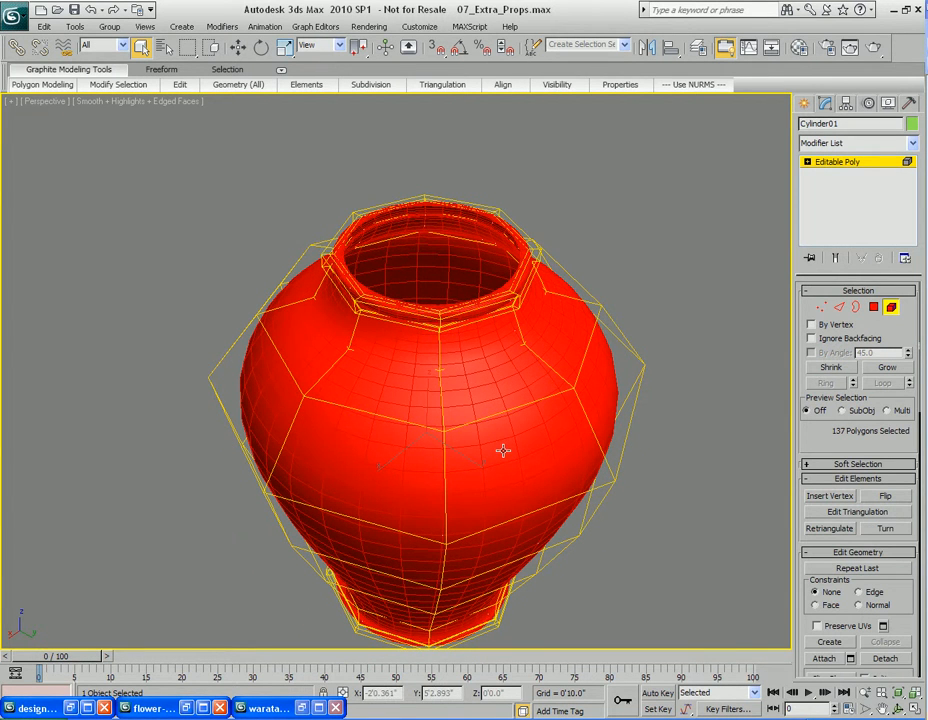
mouse_move(481, 399)
middle_mouse_down()
mouse_move(482, 429)
mouse_move(483, 414)
middle_mouse_up()
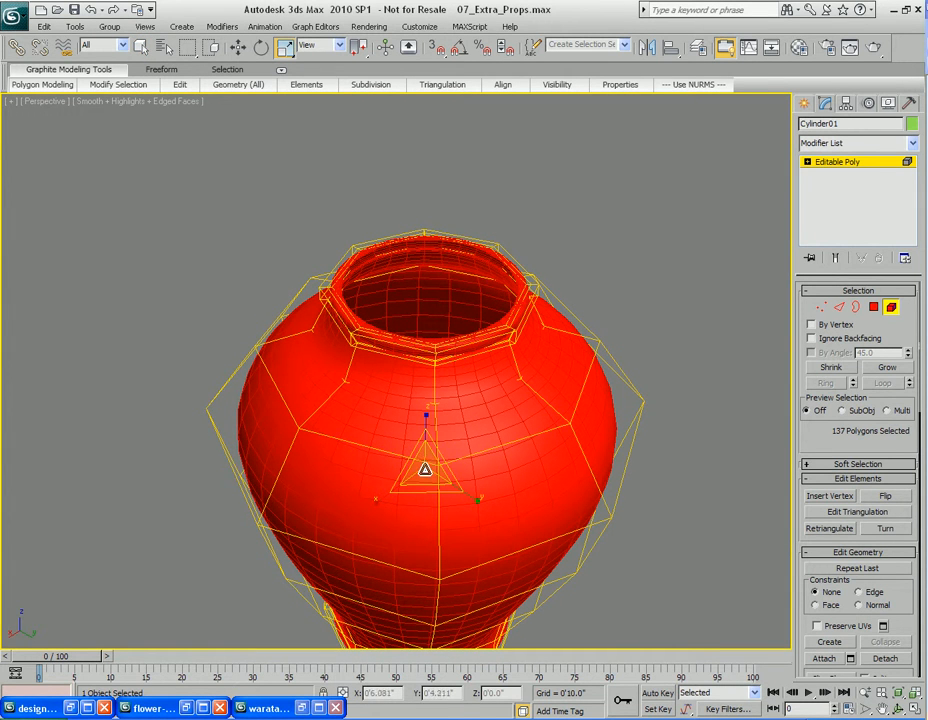
left_click_drag(424, 466, 420, 471, "shift")
Orbit around and inside the vase to inspect its inner and outer walls, and render the view
left_click(521, 381)
mouse_move(524, 396)
middle_mouse_down("alt")
mouse_move(532, 432)
mouse_move(514, 590)
middle_mouse_up("alt")
scroll(543, 425, "up", 5)
middle_click_drag(543, 425, 489, 500)
scroll(489, 500, "down", 5)
middle_click_drag(489, 500, 491, 512)
middle_click_drag(486, 418, 467, 540)
key("q")
middle_click_drag(458, 484, 457, 437, "alt")
scroll(456, 546, "up", 5)
middle_click_drag(456, 546, 370, 468)
middle_click_drag(341, 526, 402, 498)
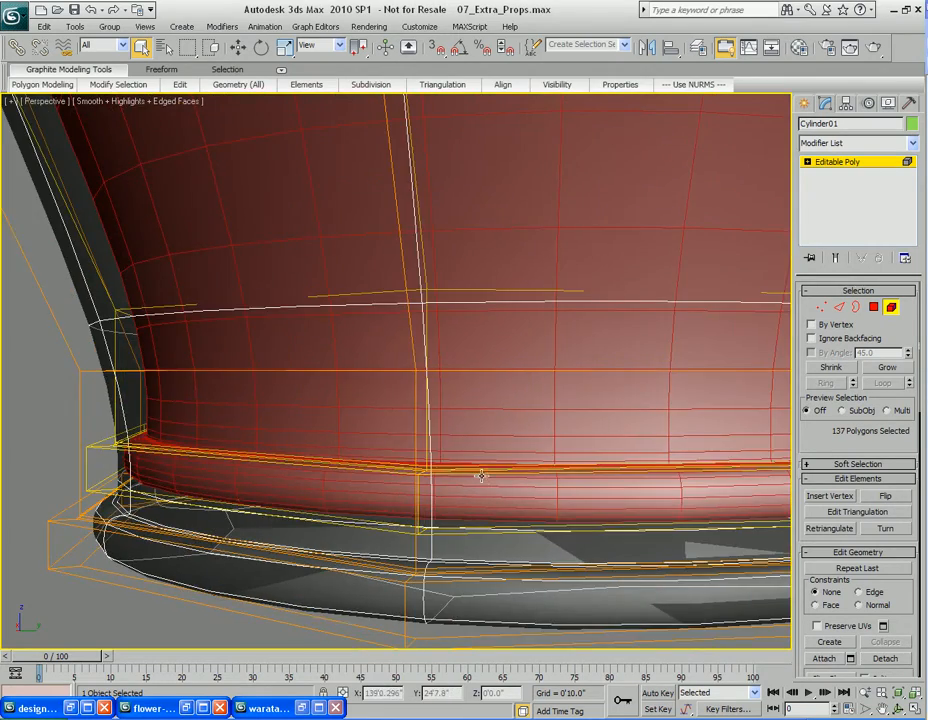
scroll(480, 479, "down", 5)
middle_click_drag(496, 402, 485, 518)
middle_click_drag(485, 435, 456, 406, "alt")
scroll(481, 469, "down", 5)
scroll(451, 386, "up", 3)
right_click(447, 390)
left_click(404, 447)
scroll(445, 422, "up", 3)
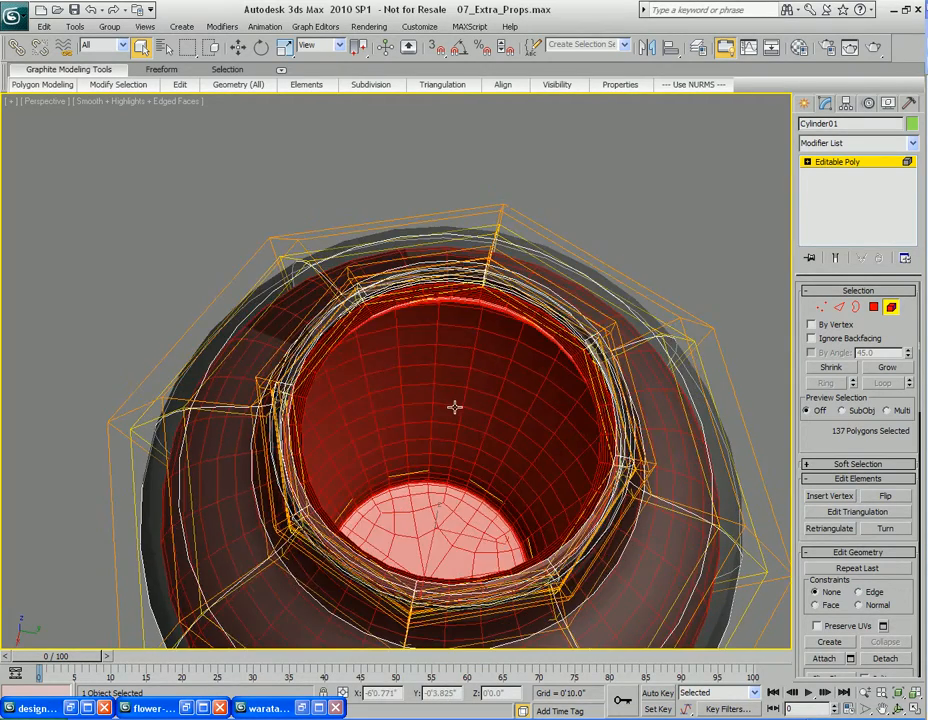
key("shift+q")
left_click(691, 143)
Select the inner bottom polygons with NURMS display off and delete them
key("4")
middle_click_drag(451, 437, 448, 508, "alt")
left_click(417, 448)
right_click(455, 472)
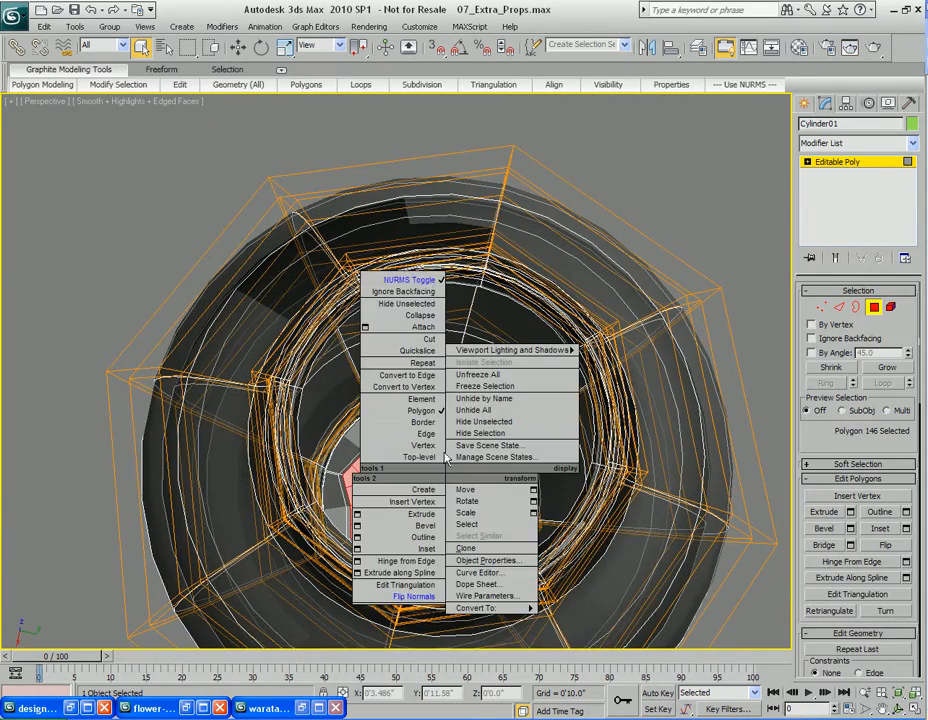
left_click(412, 275)
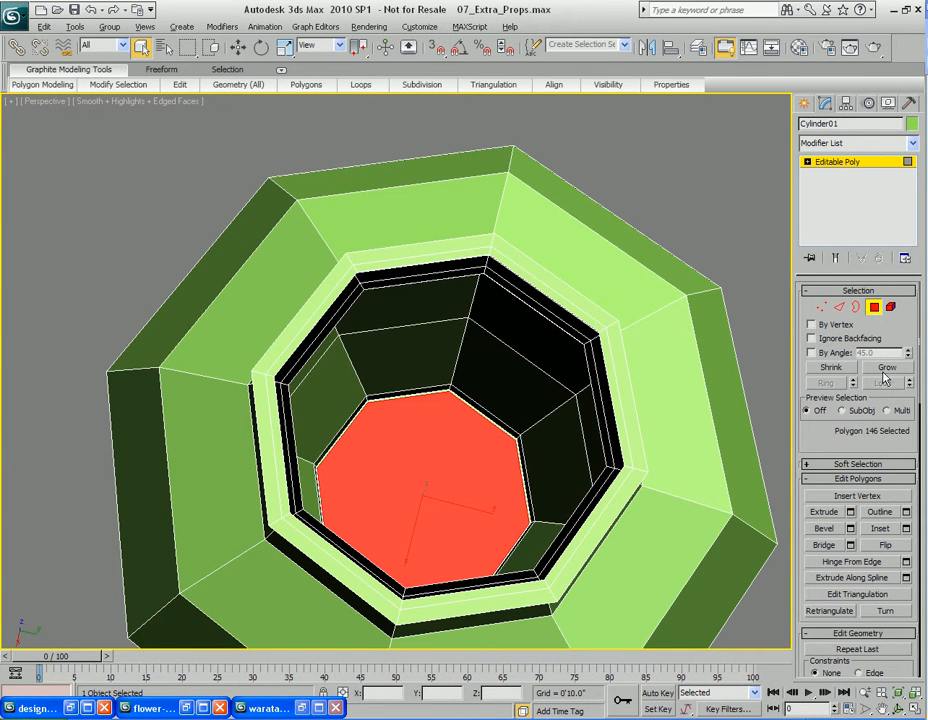
left_click(886, 369)
left_click(886, 369)
middle_click_drag(426, 452, 440, 456, "alt")
key("ctrl+d")
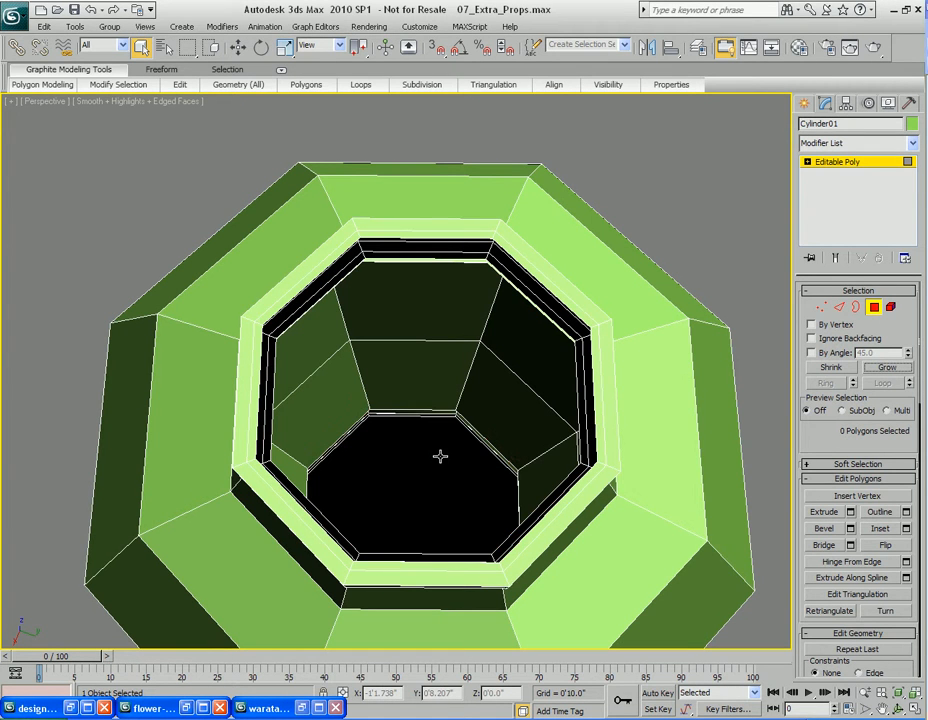
Cap the open border at the vase's inner bottom and switch NURMS smoothing back on
key("3")
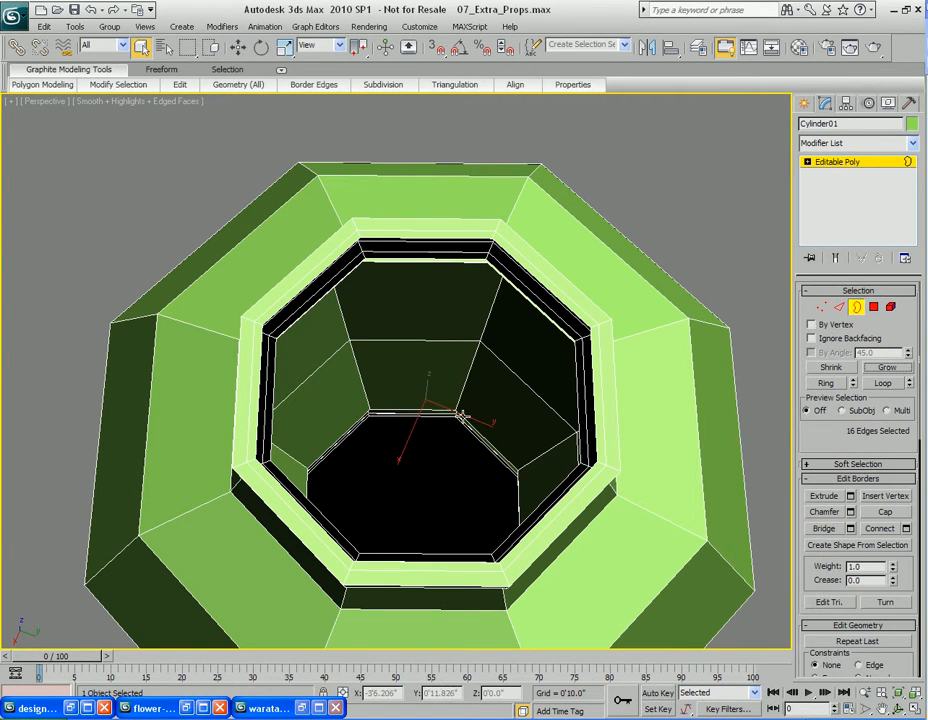
right_click(438, 370)
left_click(415, 411)
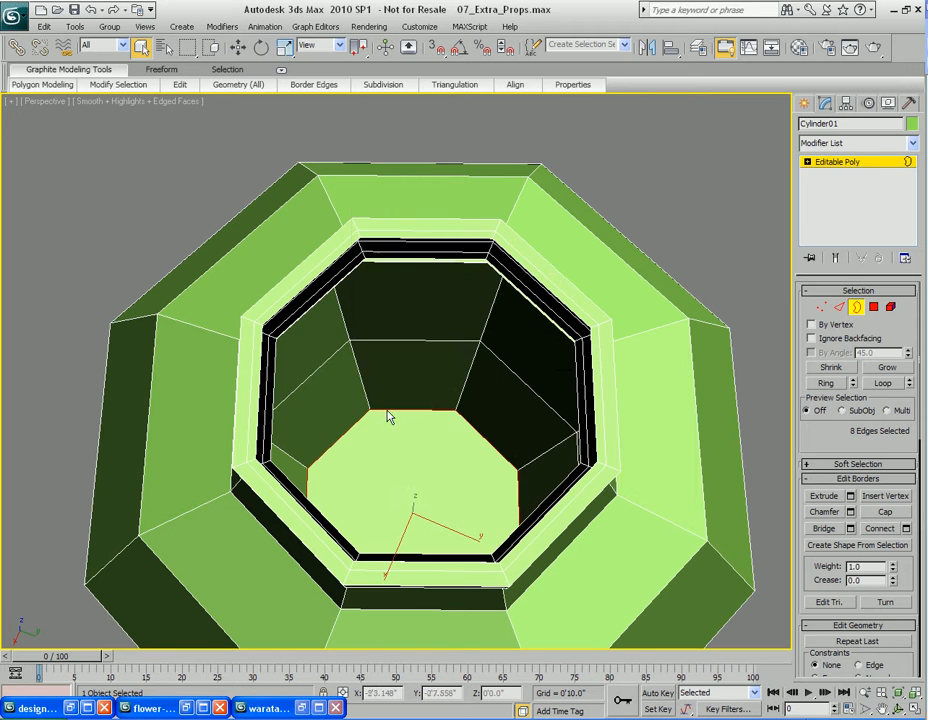
right_click(468, 404)
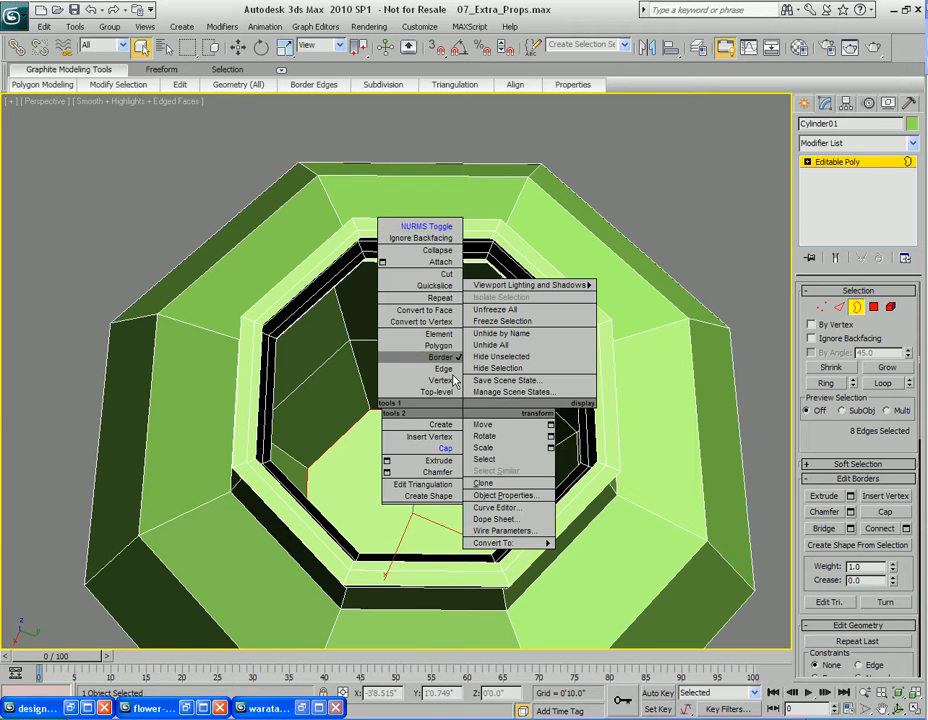
left_click(425, 224)
Render the perspective view to check the vase mouth, and orbit down to the base
key("shift+q")
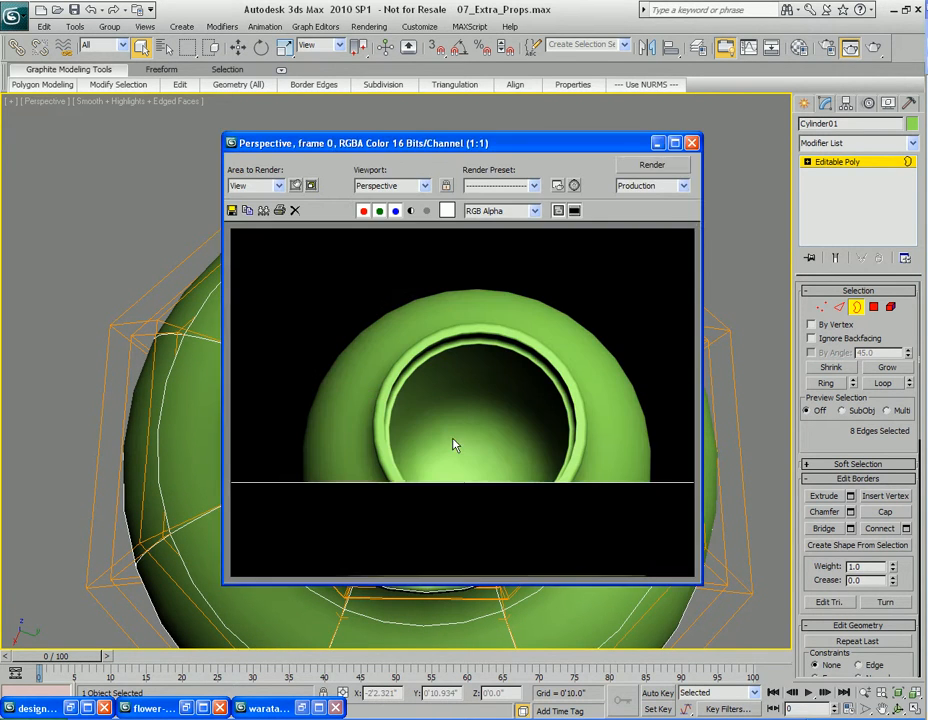
left_click(686, 148)
middle_click_drag(699, 150, 408, 476, "alt")
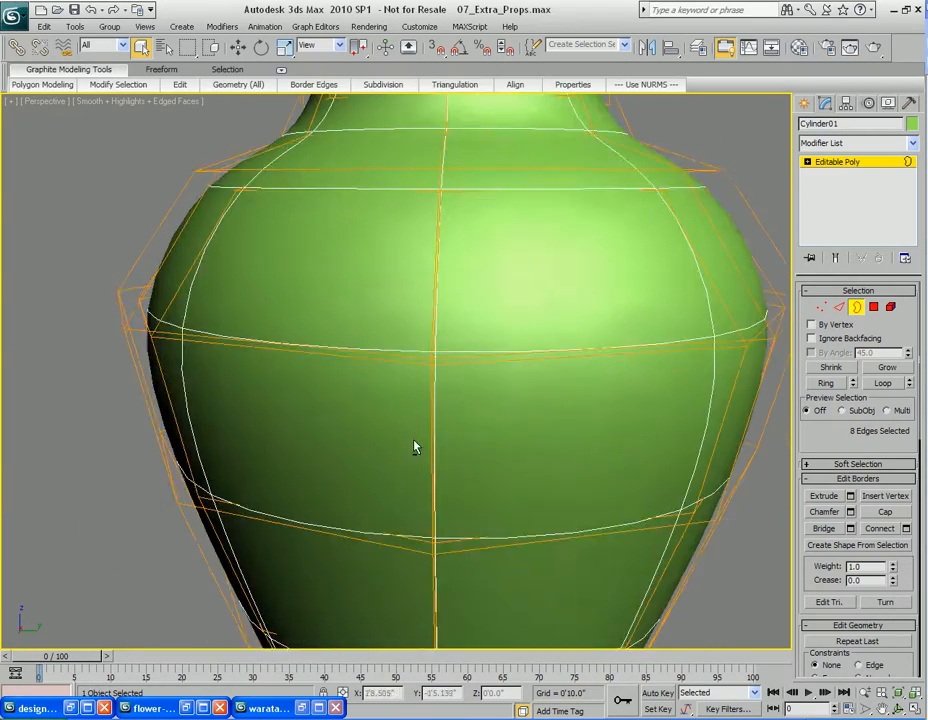
middle_click_drag(465, 553, 454, 336)
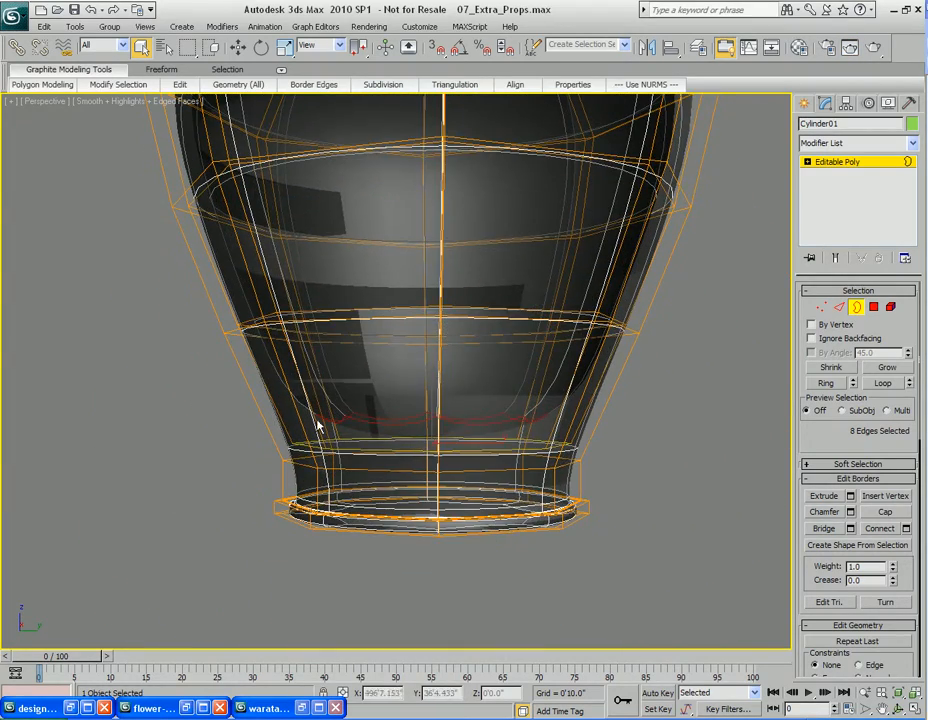
Toggle see-through display and orbit to inspect the vase's base
key("alt+x")
middle_click_drag(432, 277, 442, 430)
scroll(438, 400, "down", 3)
middle_click_drag(431, 321, 429, 365, "alt")
mouse_move(428, 325)
middle_mouse_down()
mouse_move(424, 433)
mouse_move(437, 418)
mouse_move(381, 360)
mouse_move(404, 365)
mouse_move(431, 349)
middle_mouse_up()
scroll(426, 433, "up", 5)
Turn off NURMS smoothing and open the vase's object properties, accepting them with OK
right_click(410, 389)
left_click(384, 204)
key("3")
scroll(404, 365, "down", 4)
right_click(425, 408)
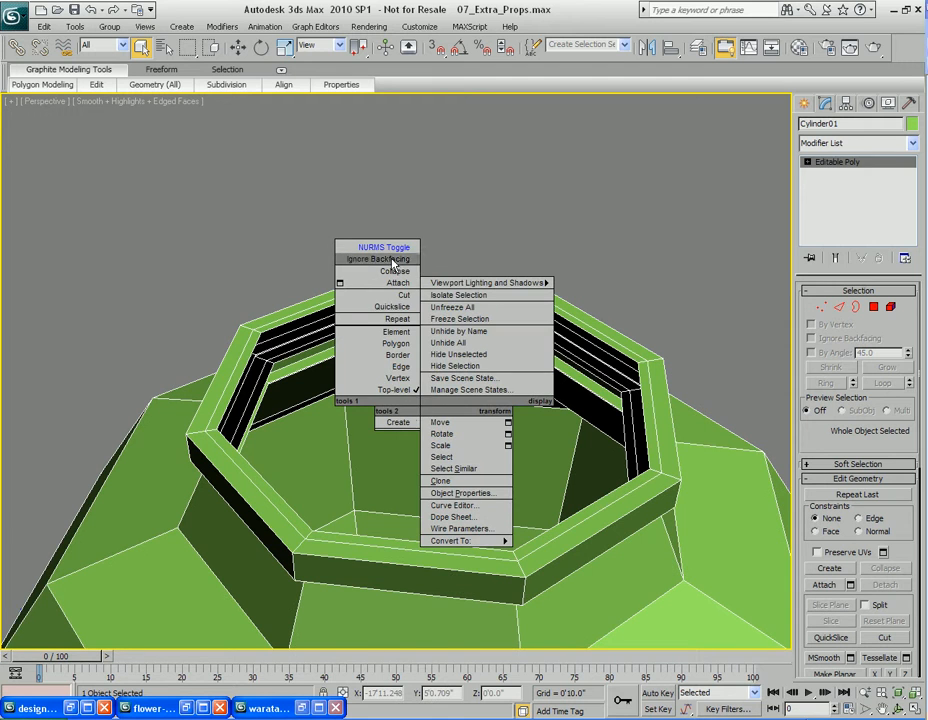
left_click(458, 493)
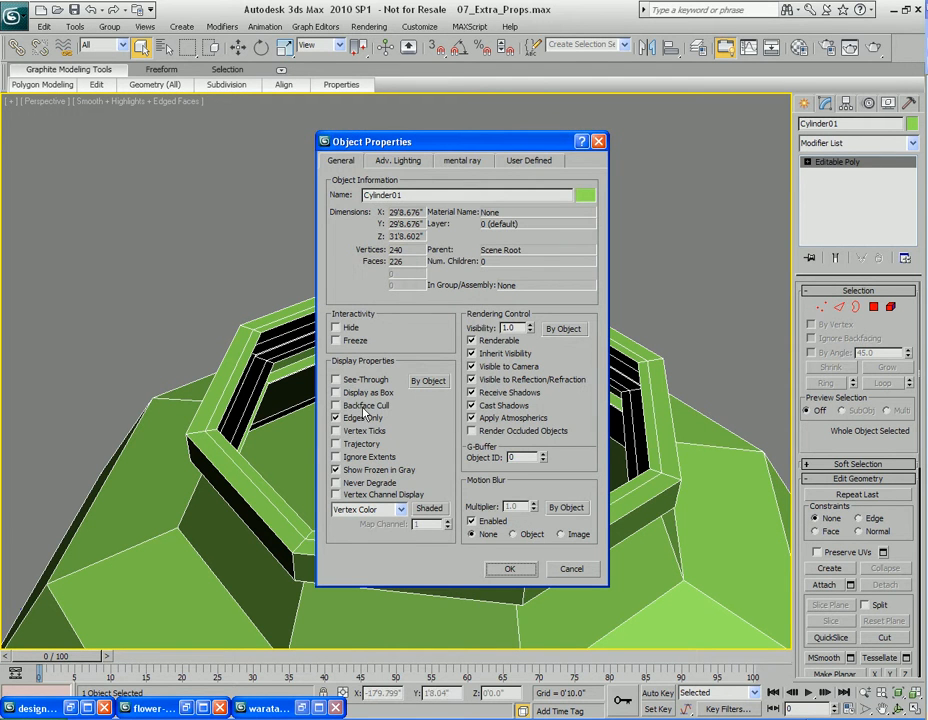
left_click(508, 570)
middle_click_drag(508, 570, 452, 410, "alt")
key("3")
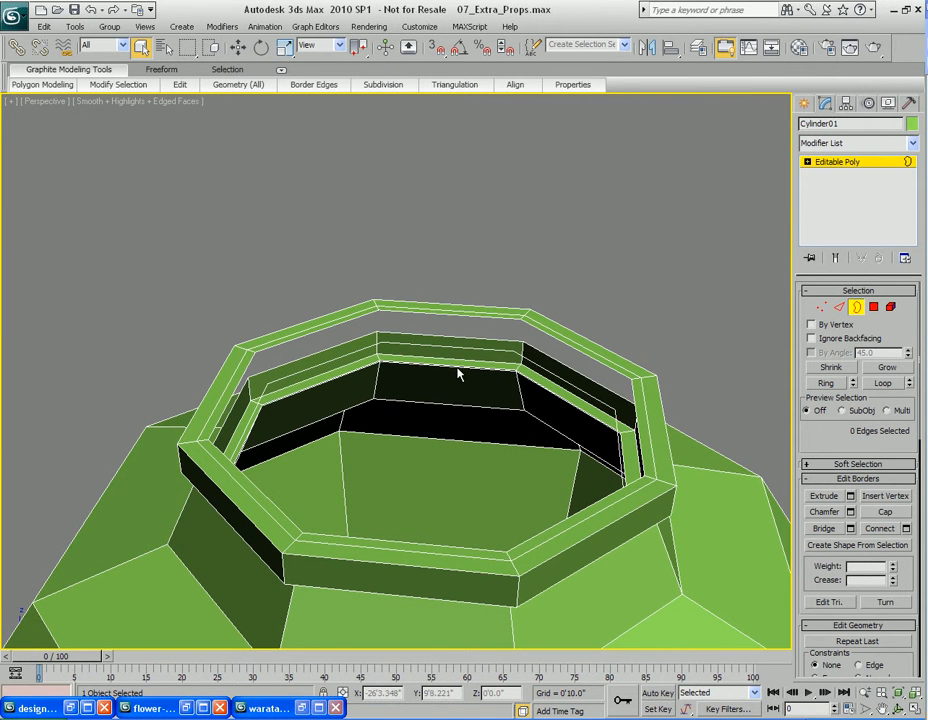
Bridge the two inner border loops at the vase mouth and switch NURMS smoothing back on
left_click(457, 348)
left_click(445, 318, "ctrl")
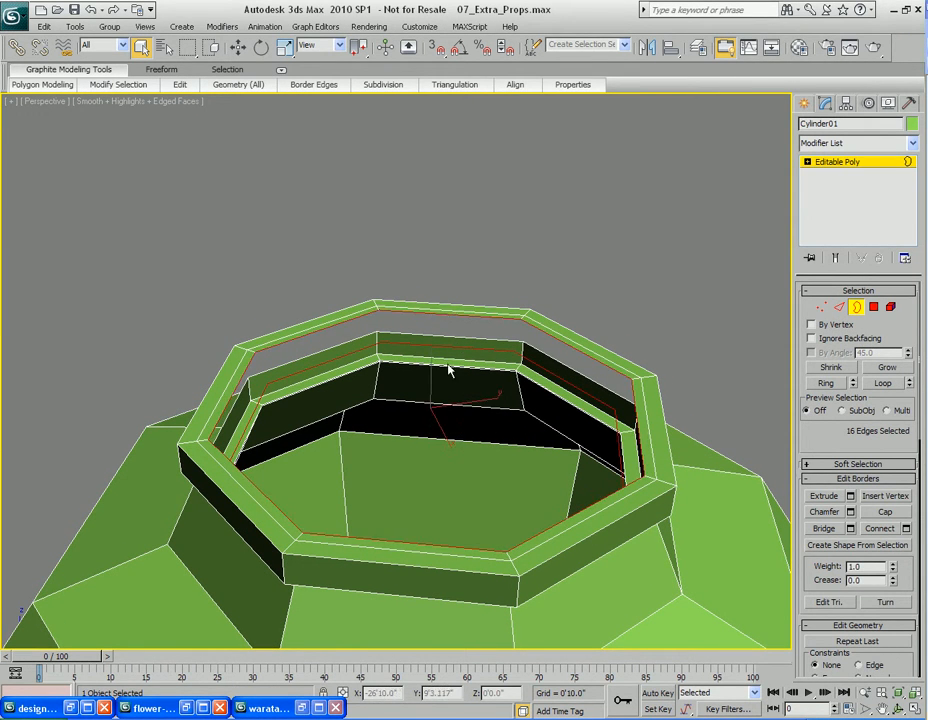
middle_click_drag(447, 373, 449, 375, "alt")
mouse_move(318, 88)
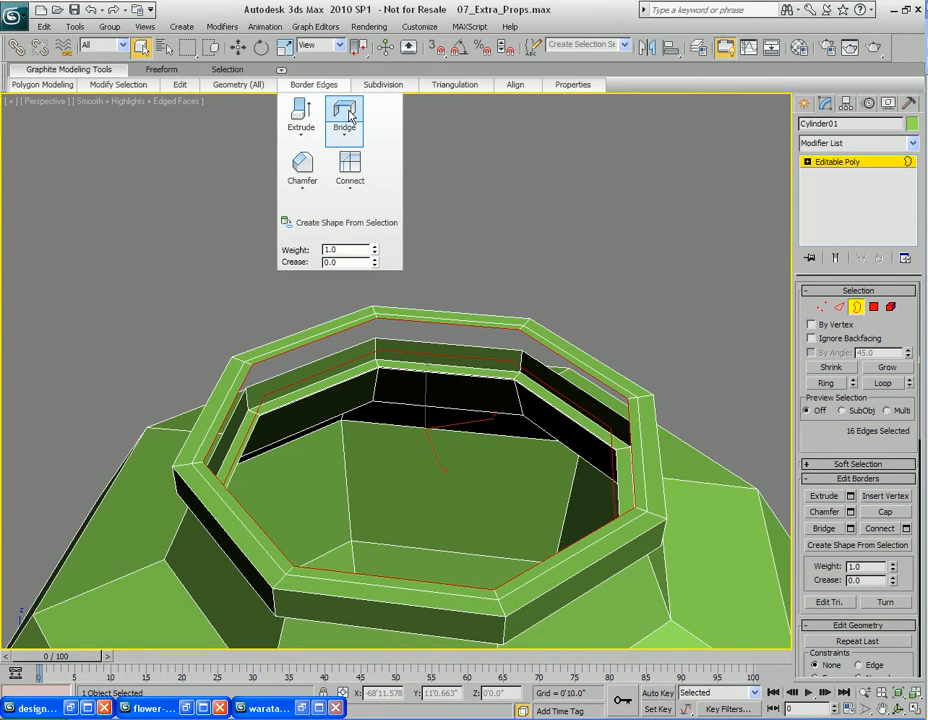
left_click(345, 116)
middle_click_drag(450, 438, 431, 412, "alt")
right_click(416, 420)
left_click(380, 260)
Bring up the waratah flambe vase reference image and place it beside the viewport
left_click(73, 708)
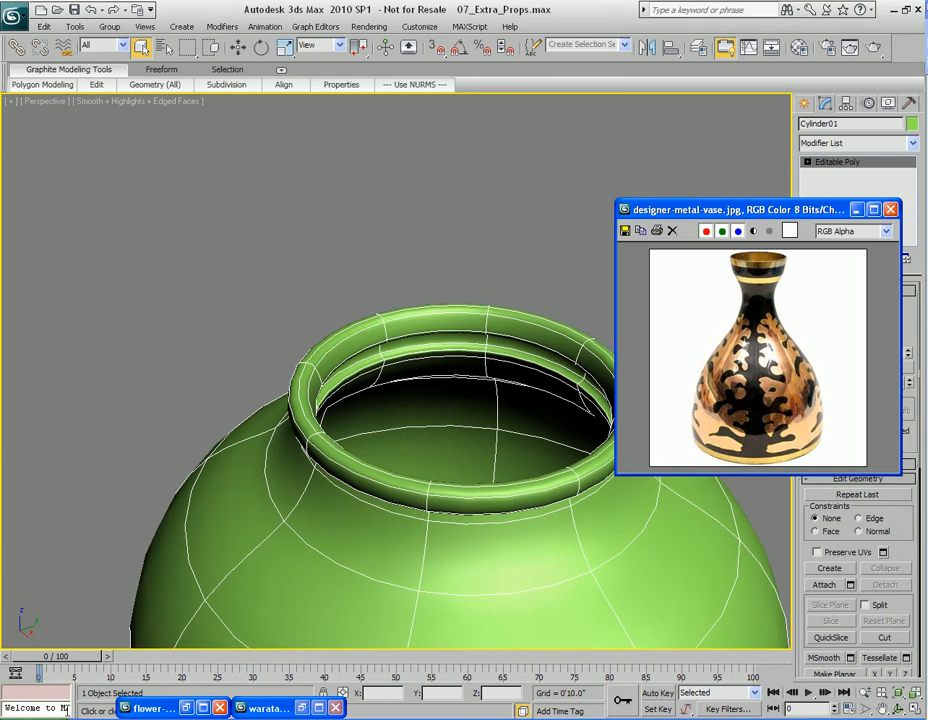
left_click(856, 209)
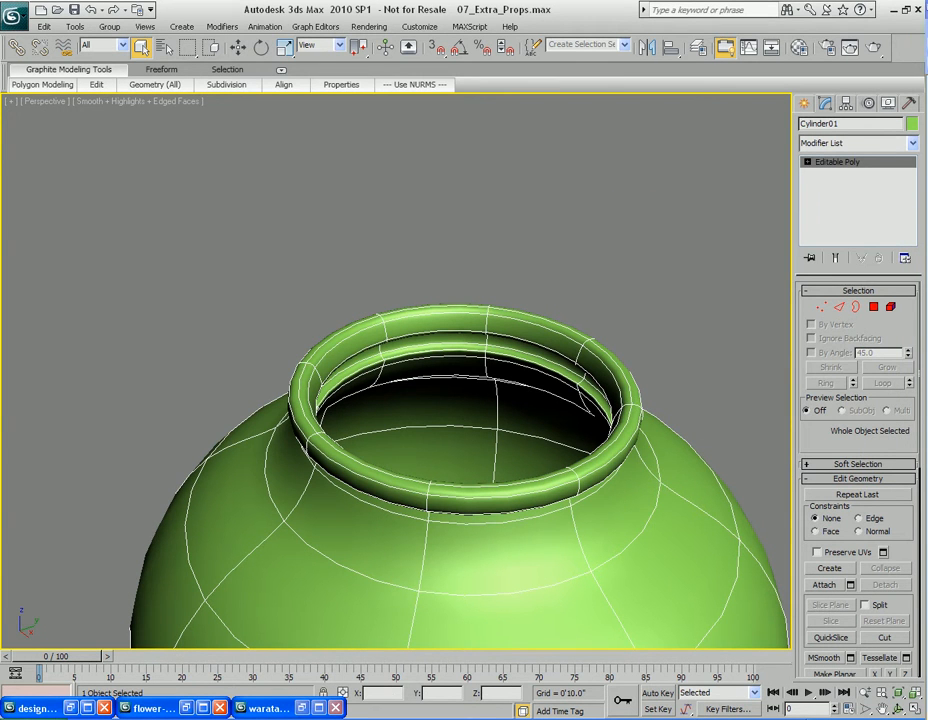
left_click(302, 708)
left_click_drag(297, 183, 205, 105)
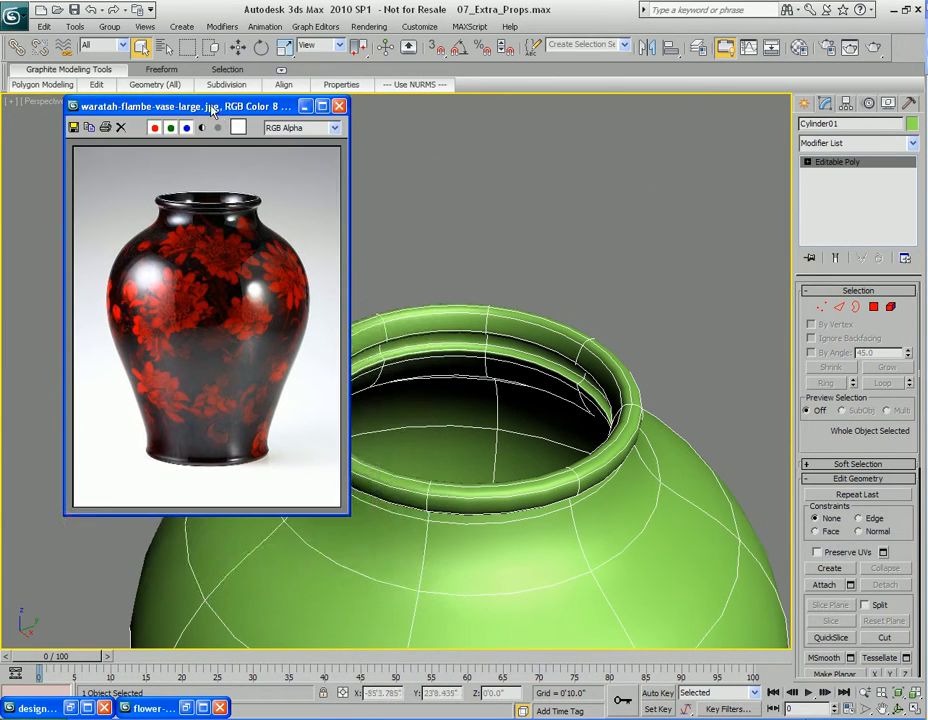
Render the perspective view to compare the finished vase with the reference, then orbit around it
key("z")
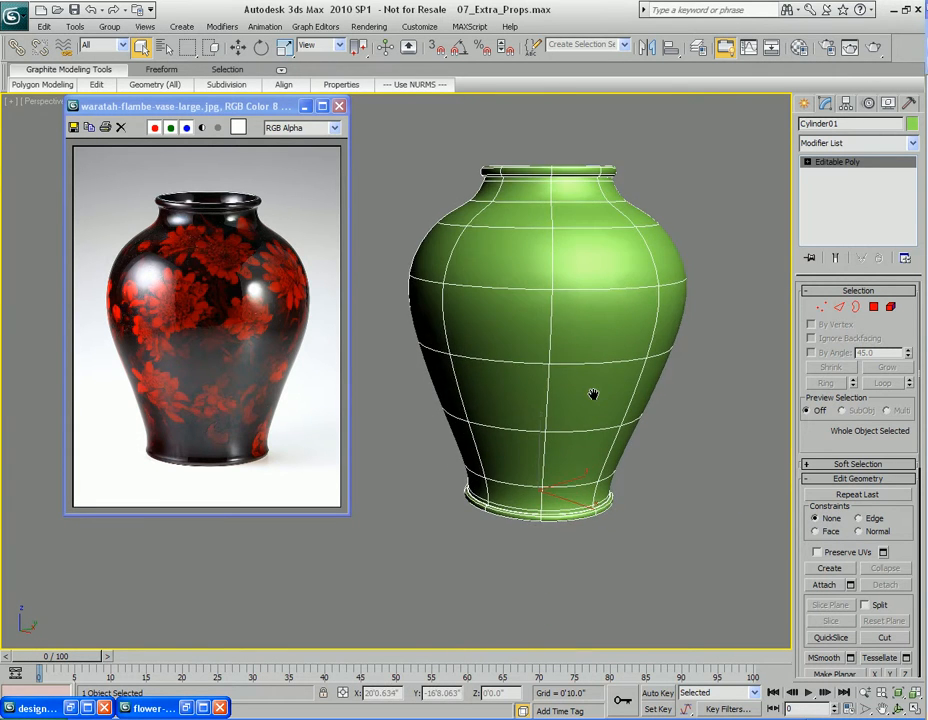
key("shift+q")
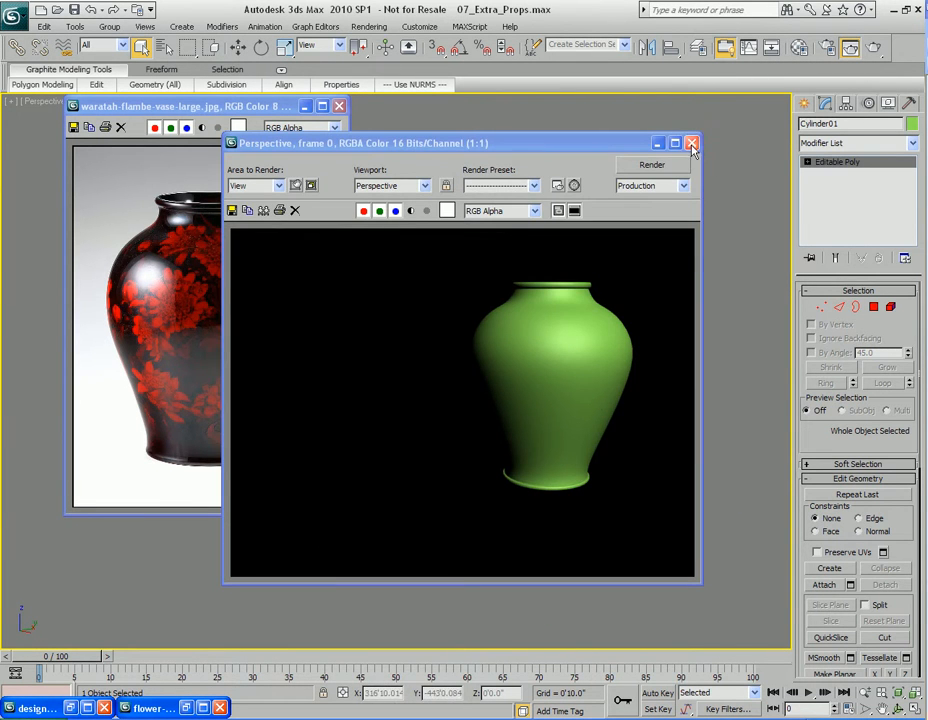
left_click(691, 143)
scroll(499, 362, "up", 1)
scroll(503, 375, "down", 3)
key("shift+q")
left_click(692, 144)
middle_click_drag(508, 406, 519, 428)
scroll(515, 452, "up", 3)
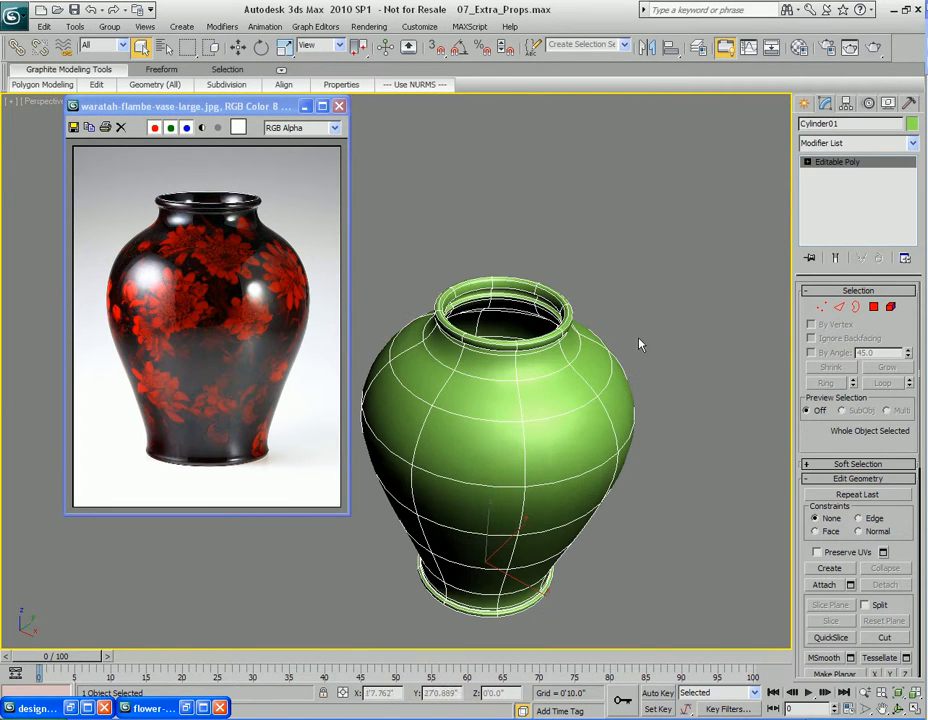
Name the vase Vase Type 1 in its object properties
right_click(432, 330)
left_click(466, 408)
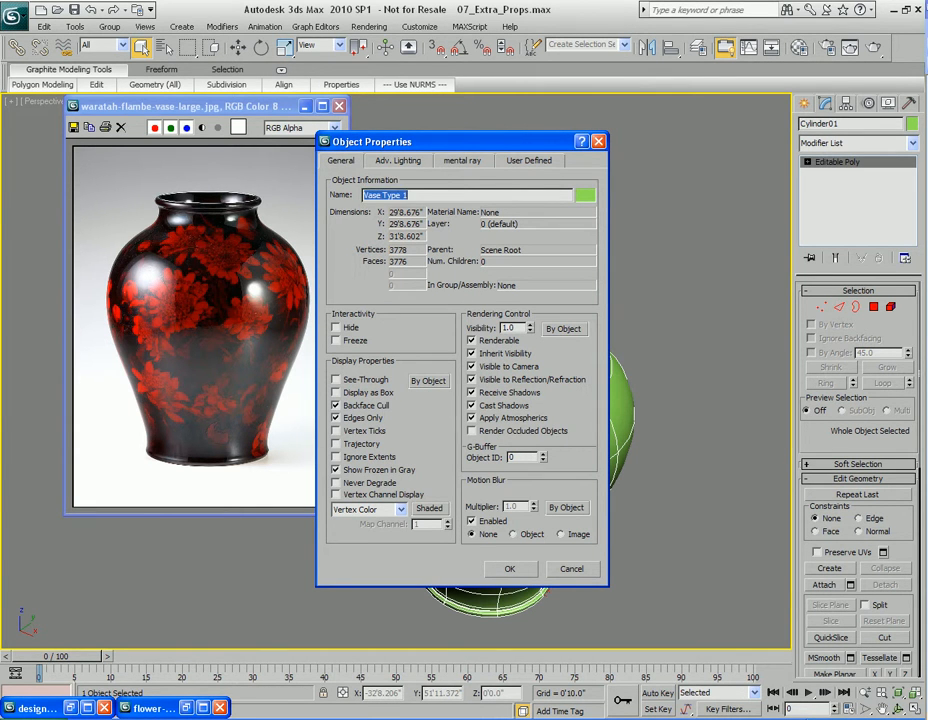
left_click(509, 568)
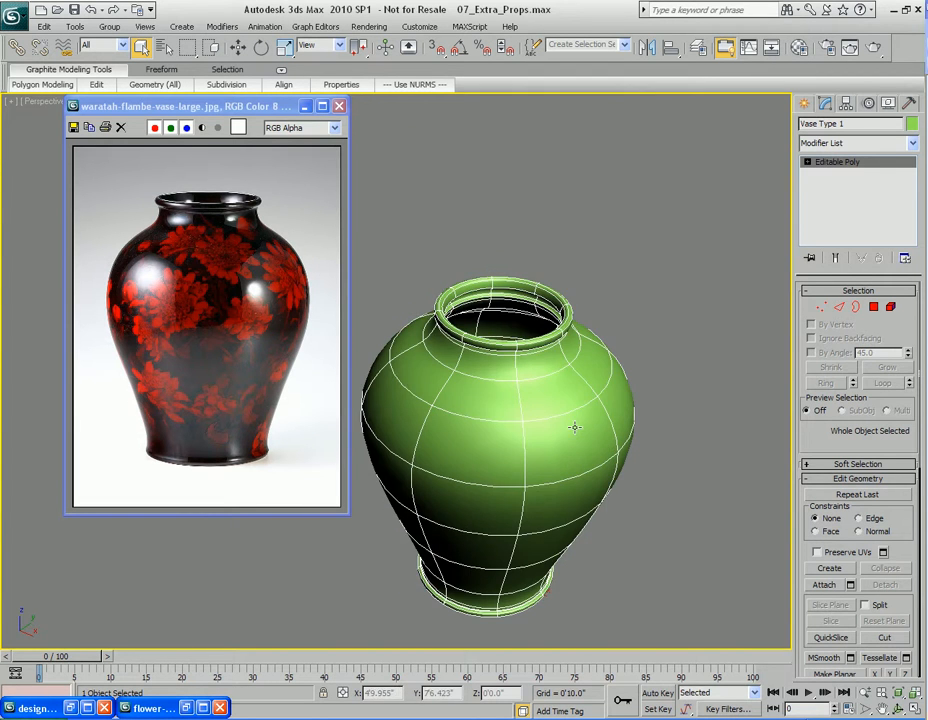
Hide the finished vase and close the waratah reference image
scroll(538, 438, "down", 2)
right_click(532, 380)
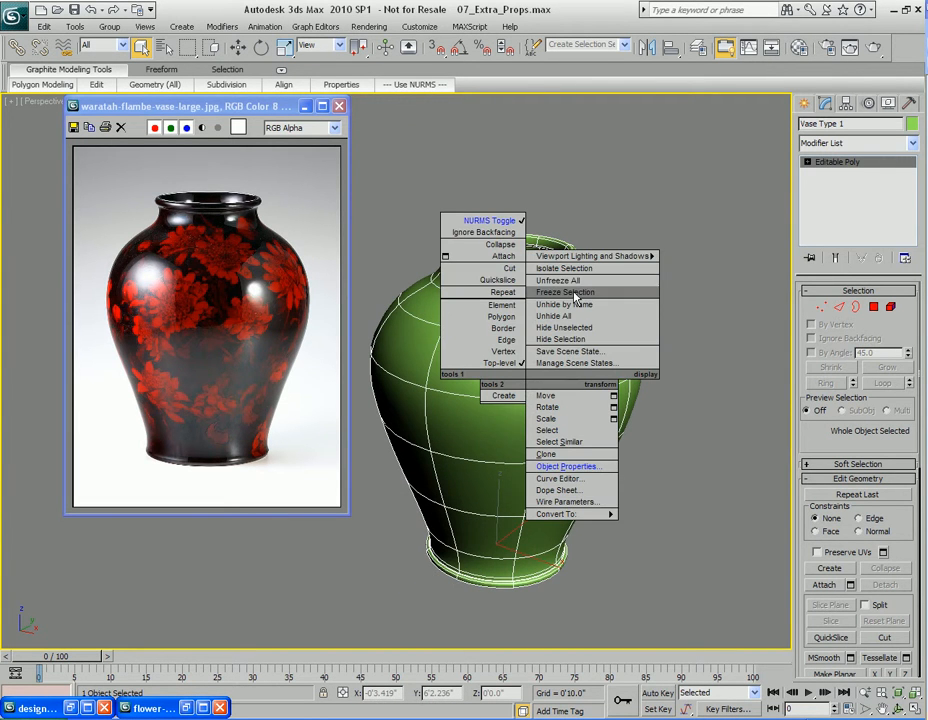
left_click(570, 340)
left_click_drag(335, 116, 468, 168)
left_click(470, 166)
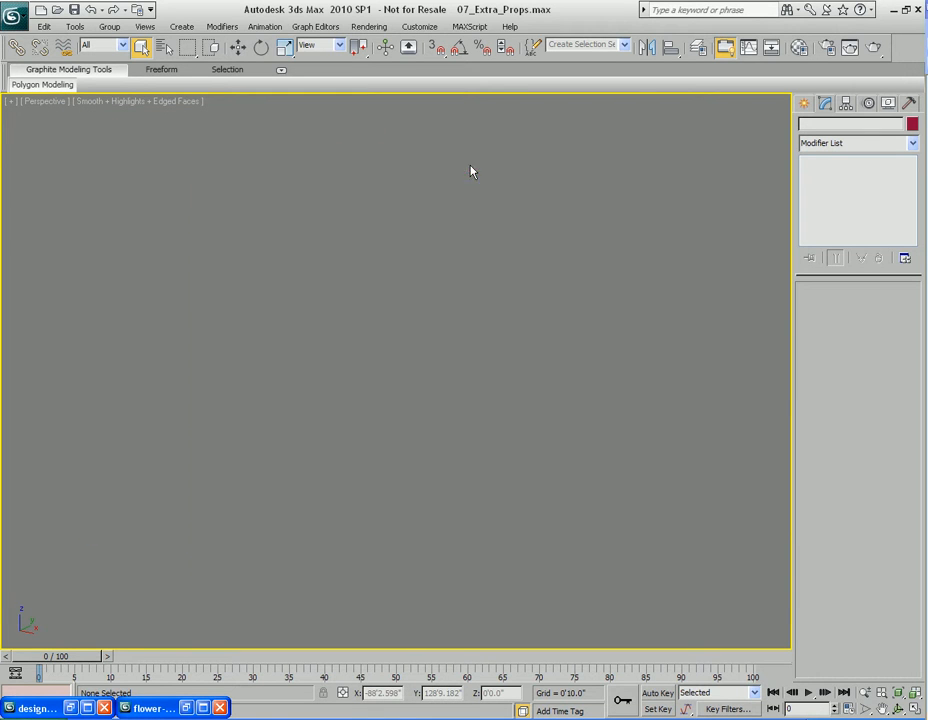
Bring up the designer metal vase reference and switch the maximized viewport to the Front view
left_click(87, 707)
left_click_drag(815, 211, 437, 247)
left_click(563, 334)
key("alt+w")
left_click(585, 237)
scroll(585, 237, "down", 4)
key("alt+w")
middle_click_drag(538, 346, 645, 264)
scroll(645, 264, "down", 4)
middle_click_drag(582, 363, 705, 303)
left_click_drag(345, 242, 237, 186)
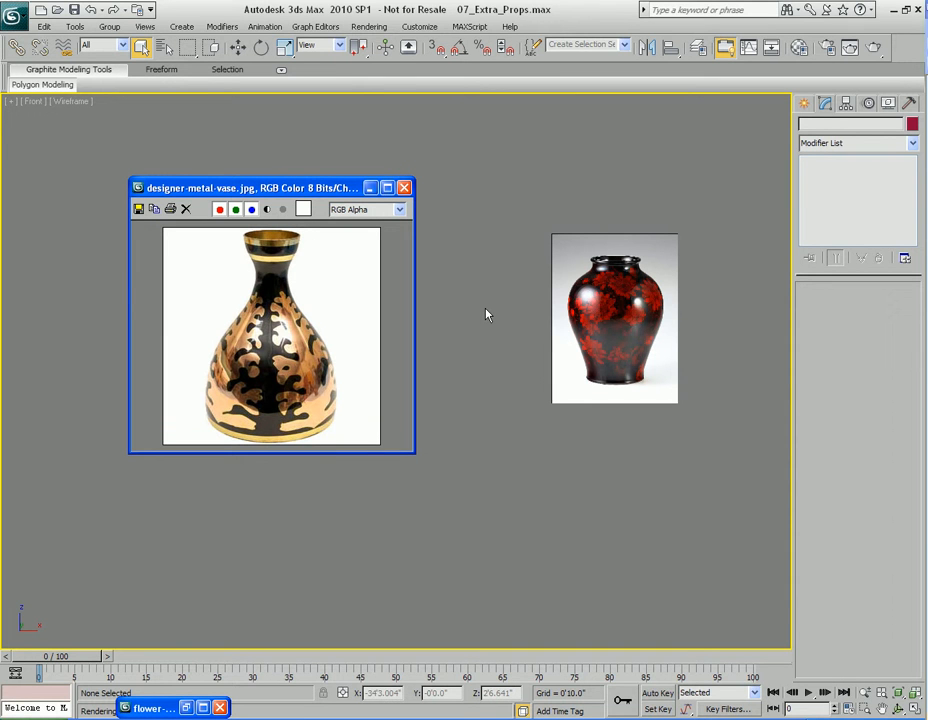
Set the Front viewport background to designer-metal-vase.jpg
key("alt+b")
left_click(369, 241)
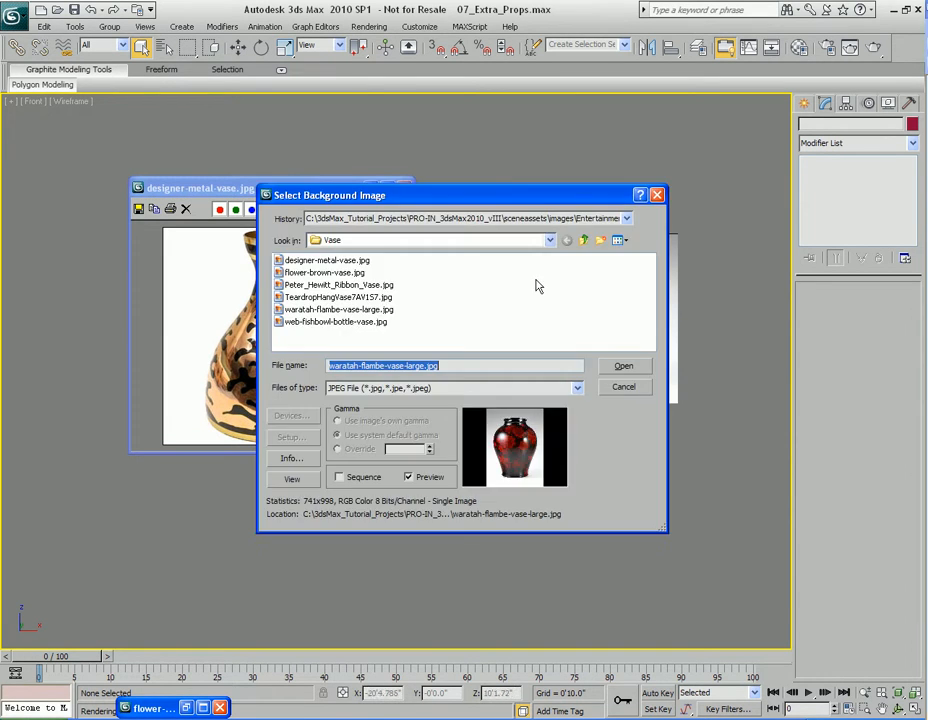
left_click(620, 243)
left_click(621, 256)
double_click(307, 282)
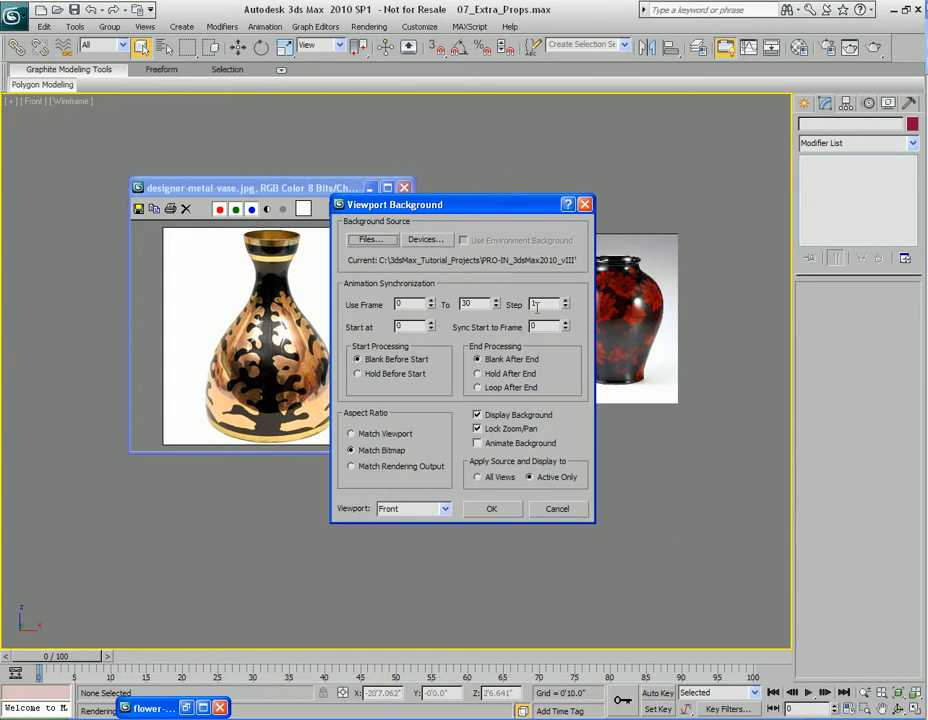
left_click(488, 509)
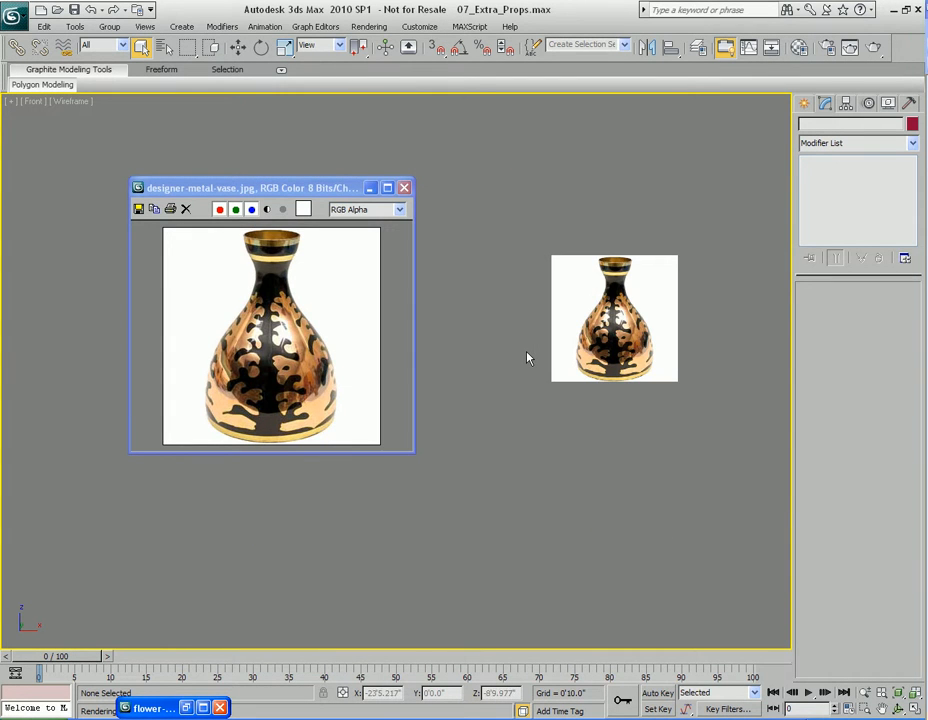
Frame the reference in the Front view, minimize the image window and restore the two-viewport layout
middle_click_drag(528, 358, 443, 379)
scroll(534, 381, "up", 3)
middle_click_drag(534, 381, 481, 350)
left_click(371, 189)
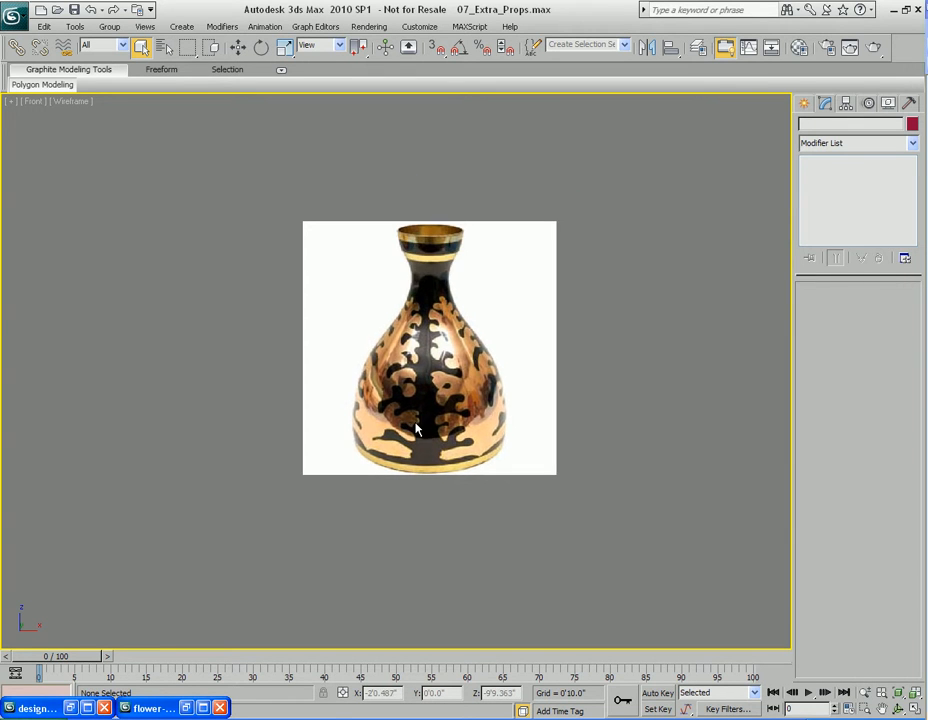
key("alt+w")
left_click(445, 489)
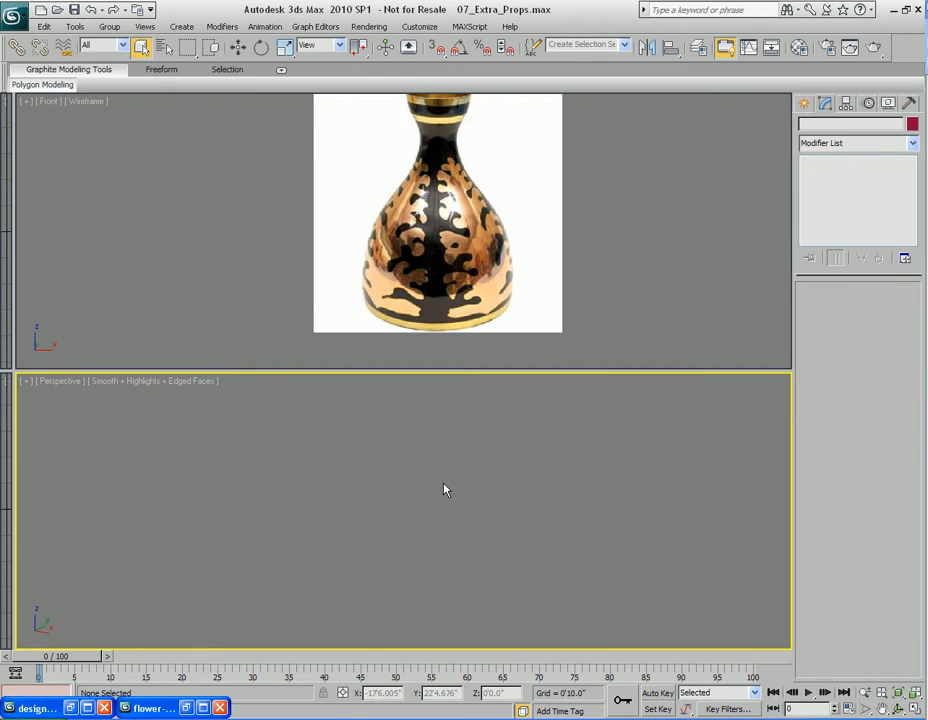
Create an 8-sided cylinder and move it onto the reference vase's base in the Front view
left_click(807, 103)
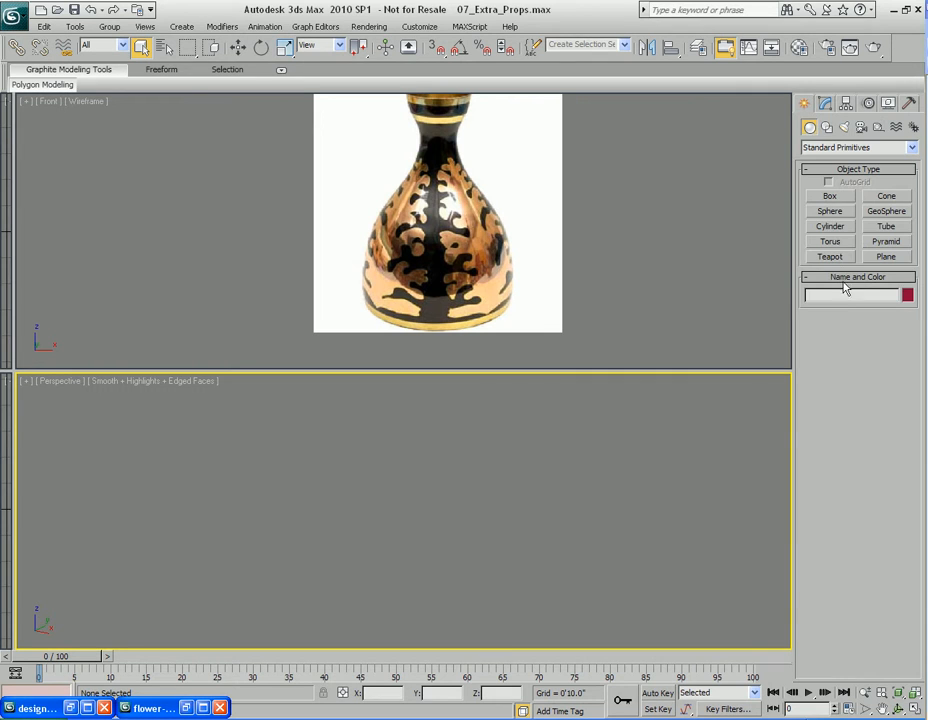
left_click(833, 227)
mouse_move(416, 538)
left_mouse_down()
mouse_move(427, 562)
mouse_move(424, 540)
left_mouse_up()
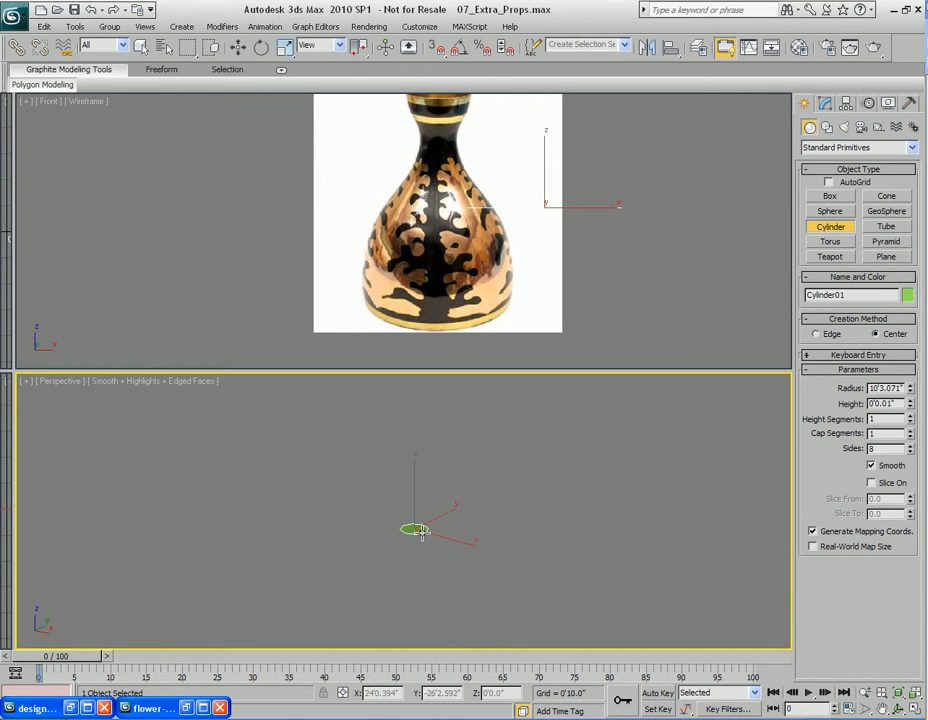
left_click(441, 447)
key("w")
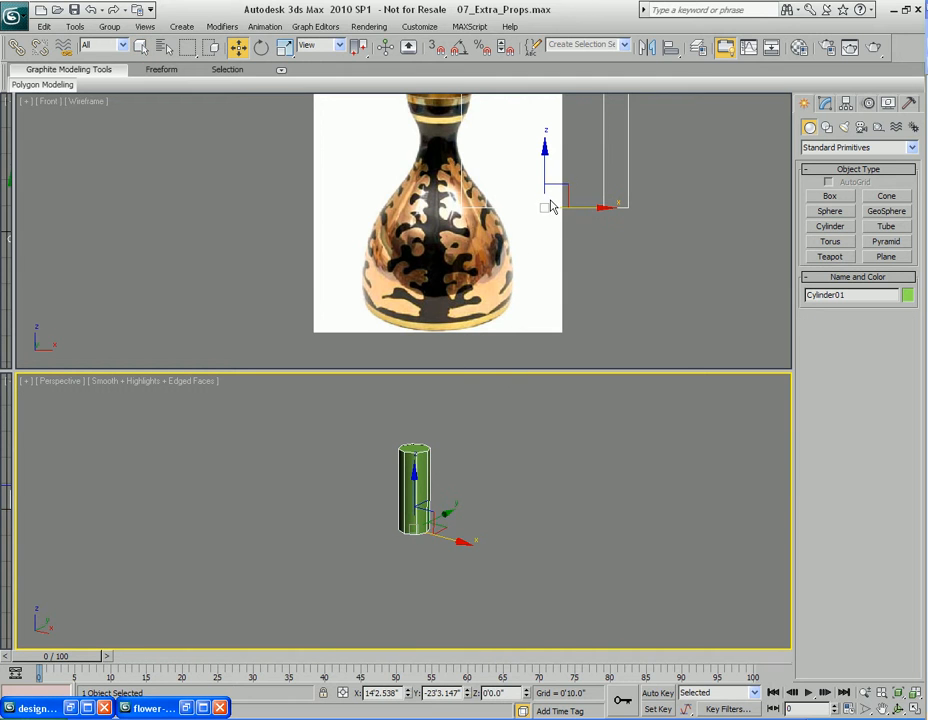
mouse_move(563, 196)
left_mouse_down()
mouse_move(470, 283)
mouse_move(460, 286)
mouse_move(460, 271)
mouse_move(461, 286)
left_mouse_up()
key("F3")
Set the cylinder's radius to about 9'4.705" and align it with the reference vase's base
left_click(825, 103)
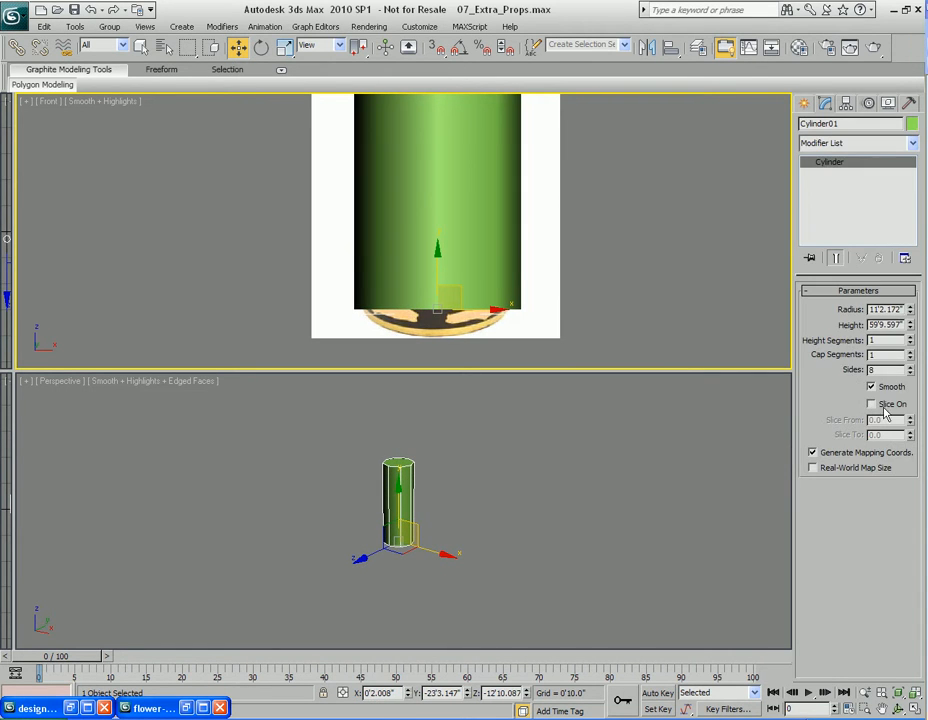
left_click_drag(912, 316, 911, 325)
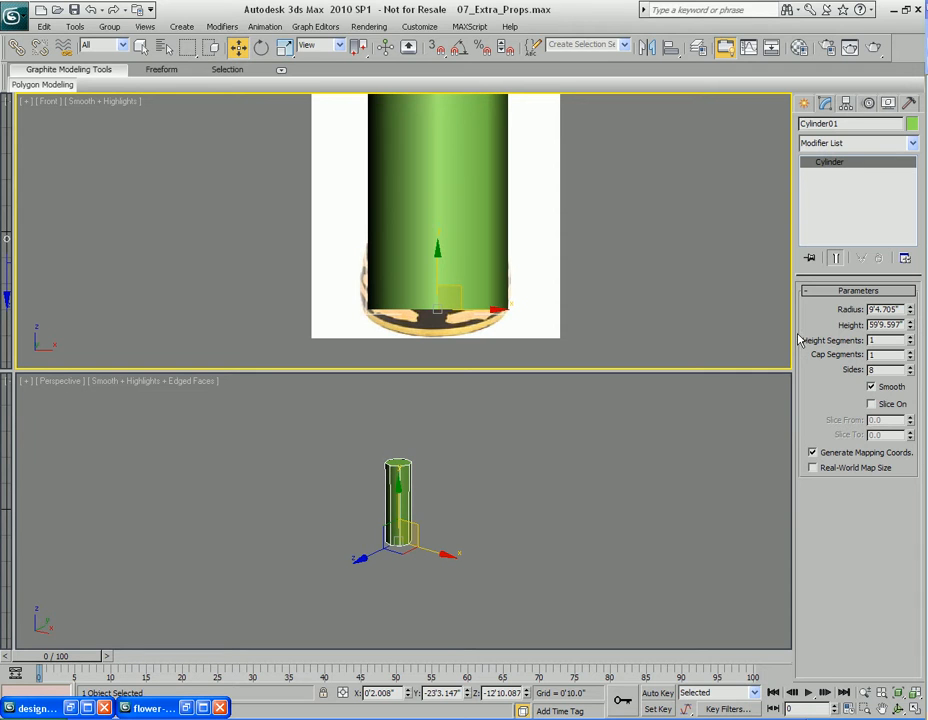
left_click_drag(498, 318, 493, 309)
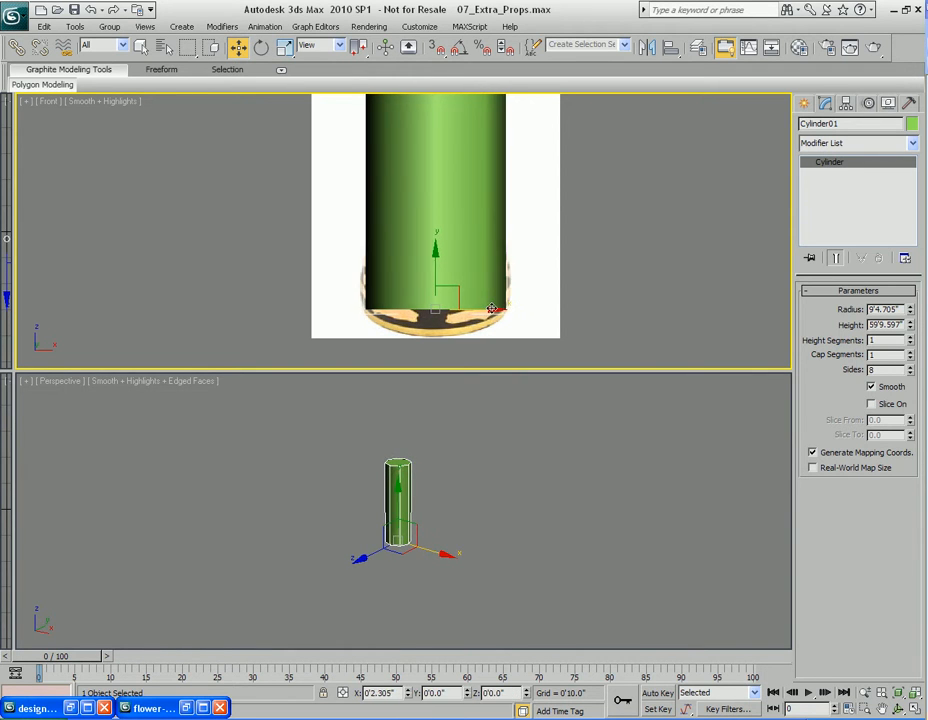
mouse_move(437, 256)
left_mouse_down()
mouse_move(440, 228)
mouse_move(438, 252)
left_mouse_up()
scroll(493, 230, "down", 3)
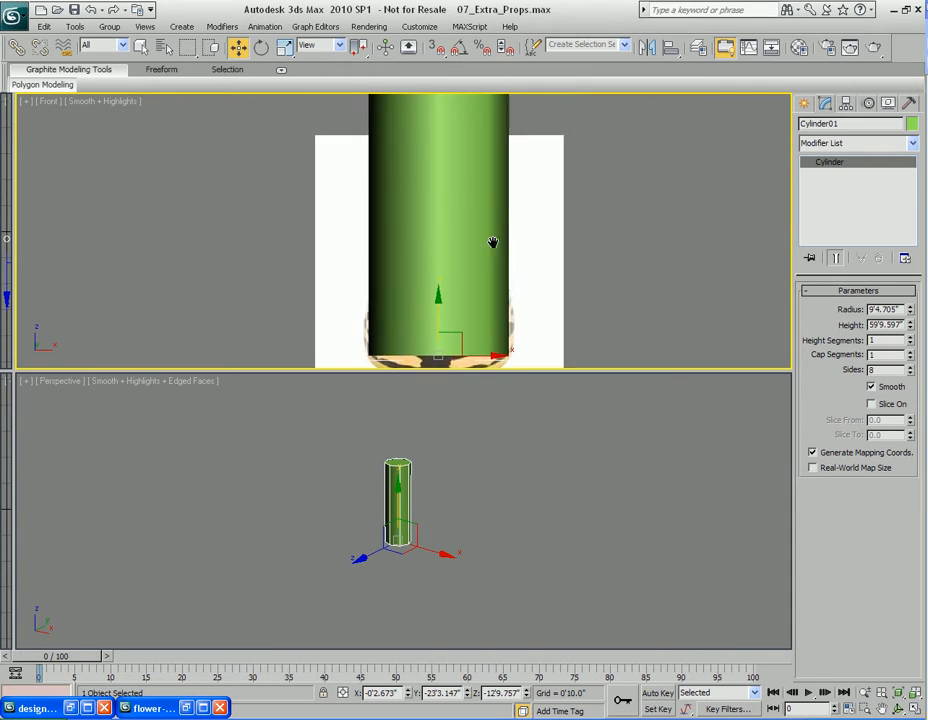
Enable see-through display and lower the cylinder's height to about 8'4.464"
key("alt+x")
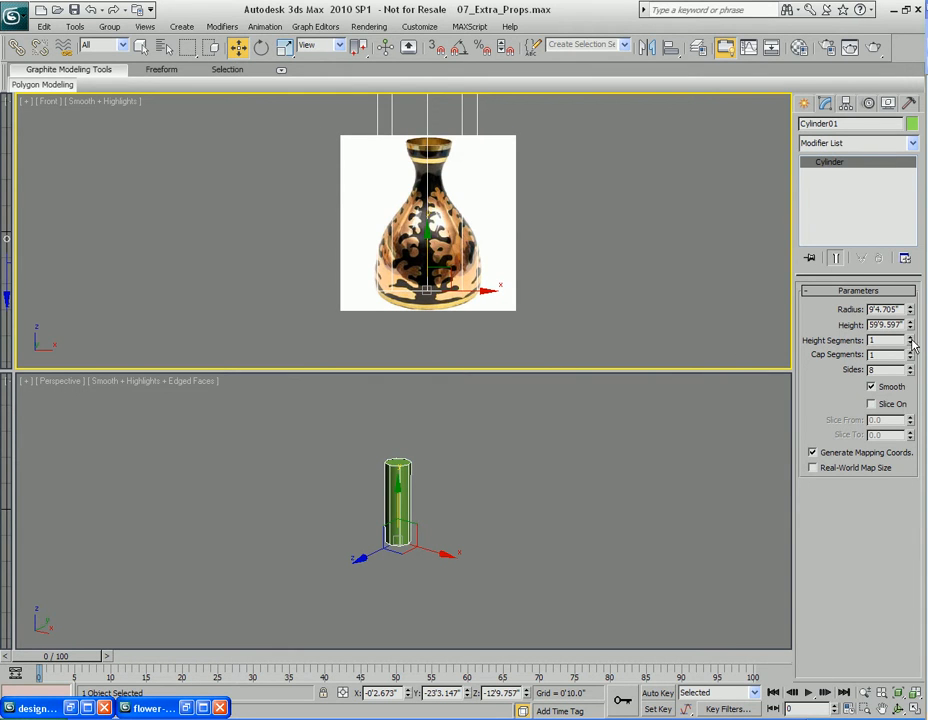
left_click_drag(911, 328, 903, 389)
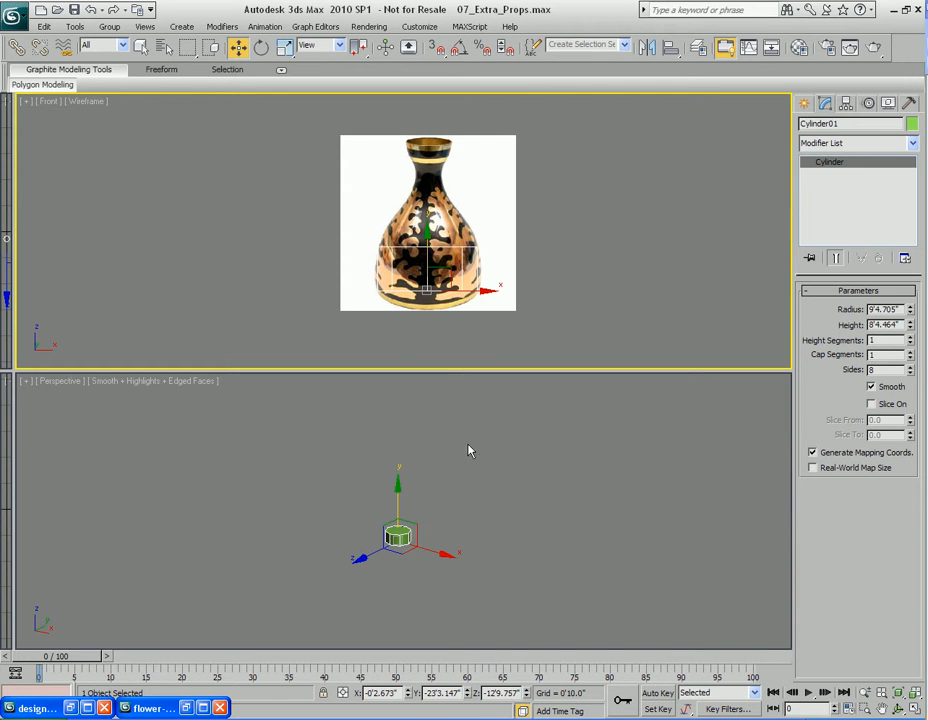
Convert the cylinder to an editable poly
right_click(435, 530)
right_click(404, 484)
mouse_move(450, 616)
left_click(549, 630)
Select the cylinder's top polygon and move it down toward the base
key("z")
scroll(449, 515, "down", 2)
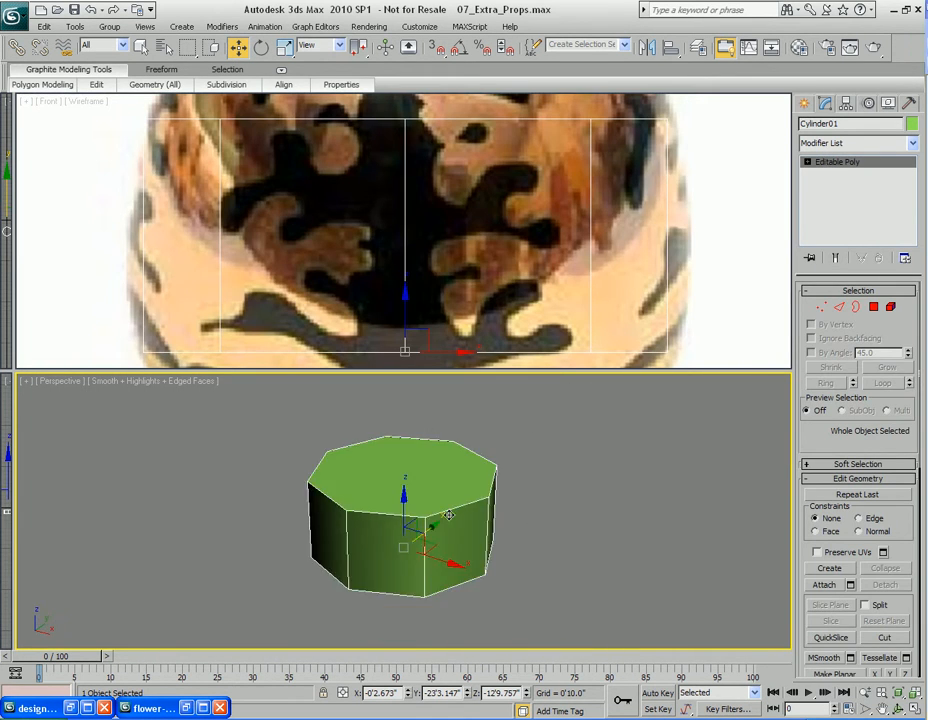
scroll(451, 240, "down", 6)
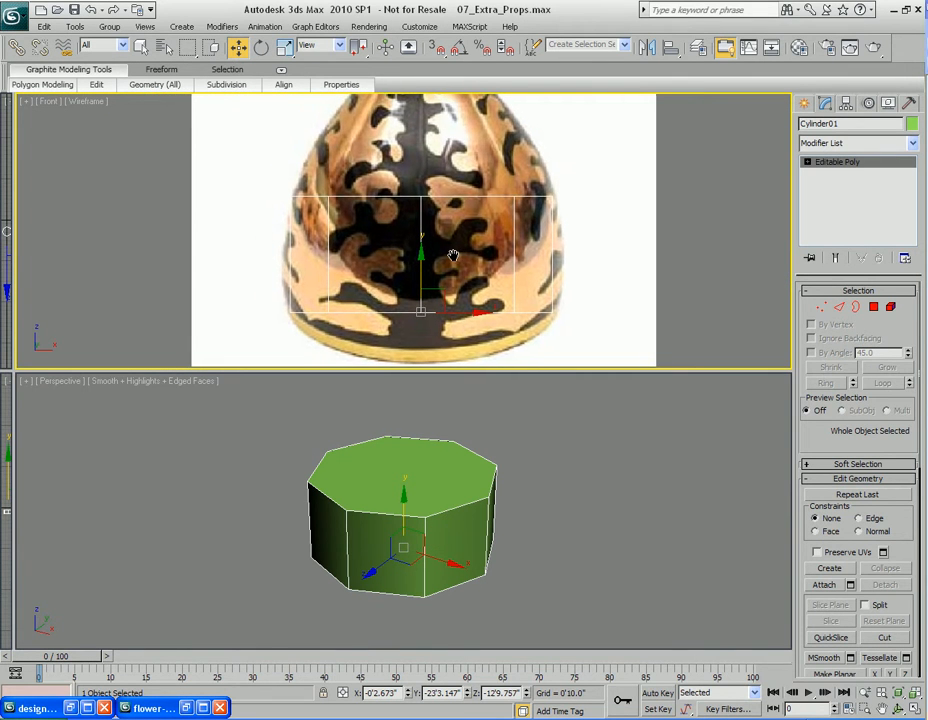
scroll(430, 259, "down", 1)
key("4")
key("q")
left_click(405, 474)
key("w")
left_click_drag(404, 421, 404, 451)
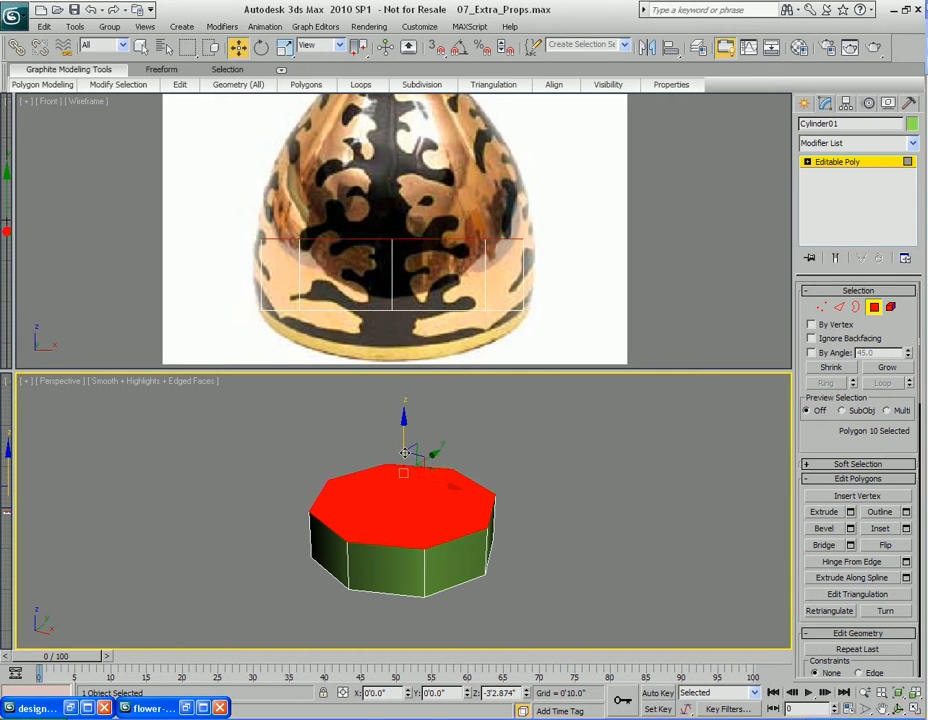
Scale the cylinder element outward and turn on NURMS smoothing
key("5")
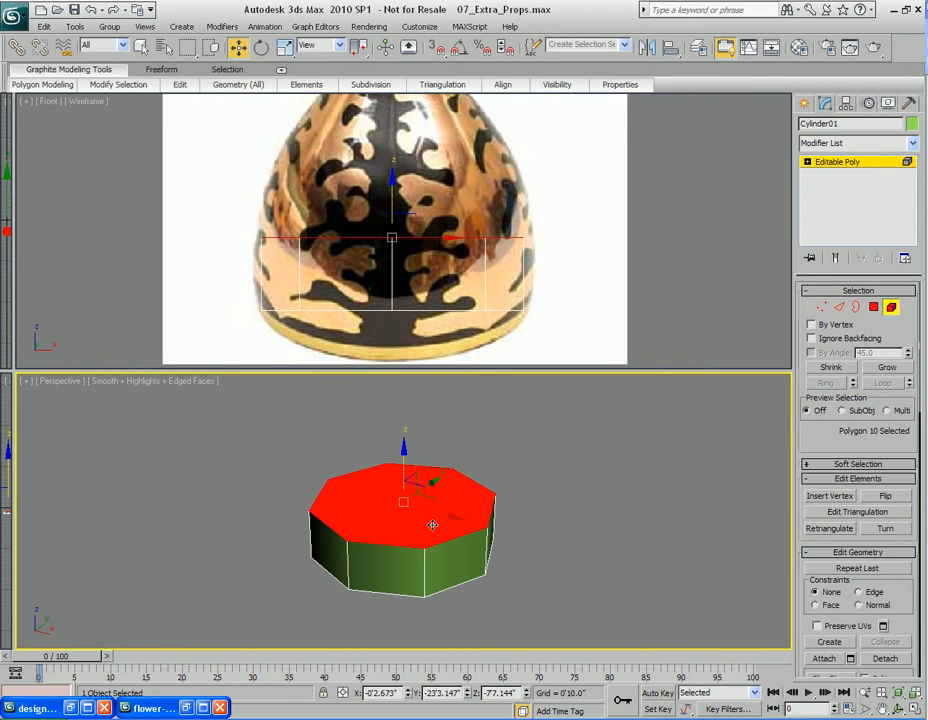
left_click(448, 526)
key("r")
left_click_drag(409, 541, 409, 542)
right_click(408, 510)
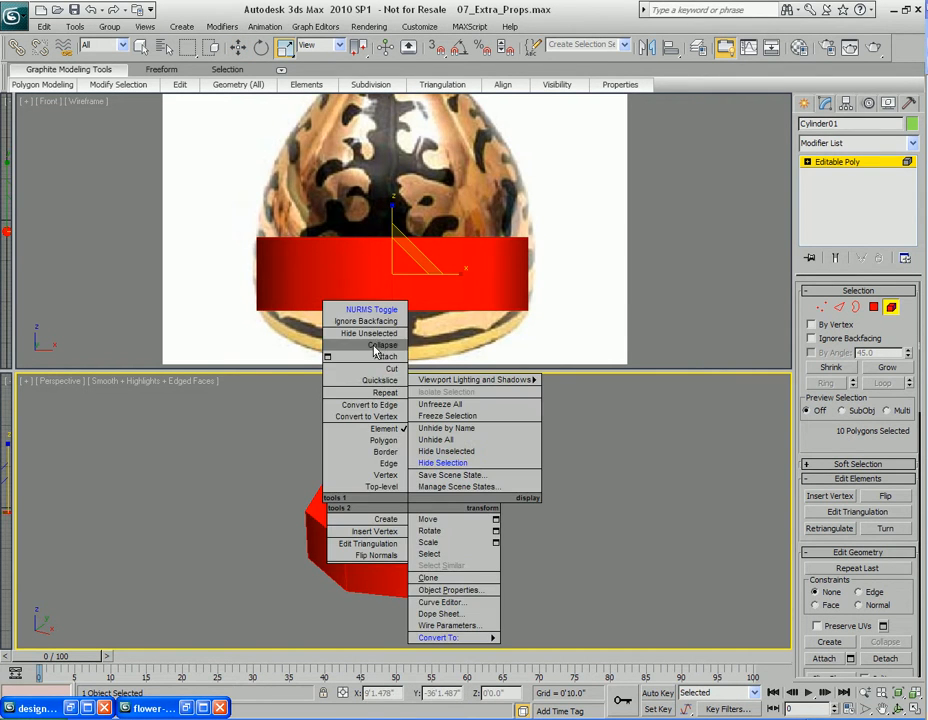
left_click(362, 309)
Move the top polygon upward to follow the reference vase's lower body
key("4")
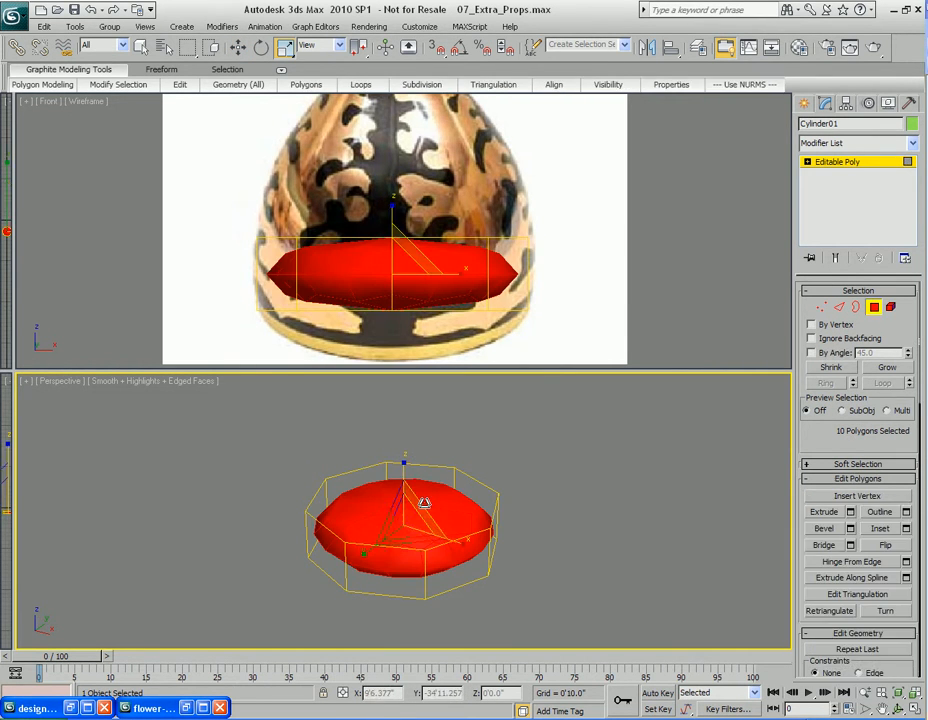
left_click(404, 493)
key("w")
left_click_drag(404, 452, 457, 488)
key("4")
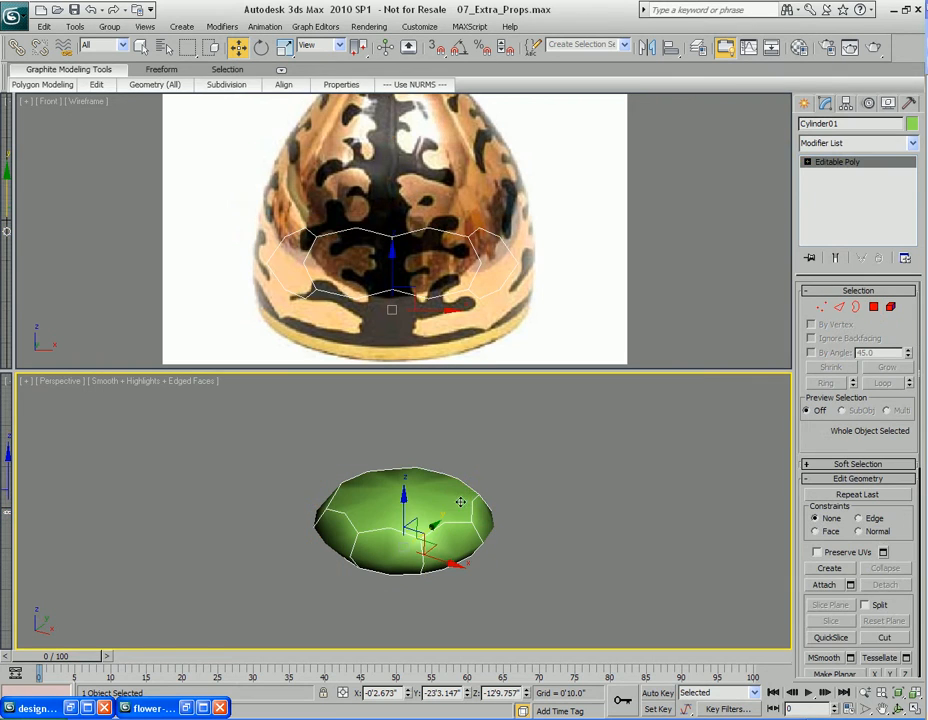
left_click_drag(435, 311, 439, 310)
key("4")
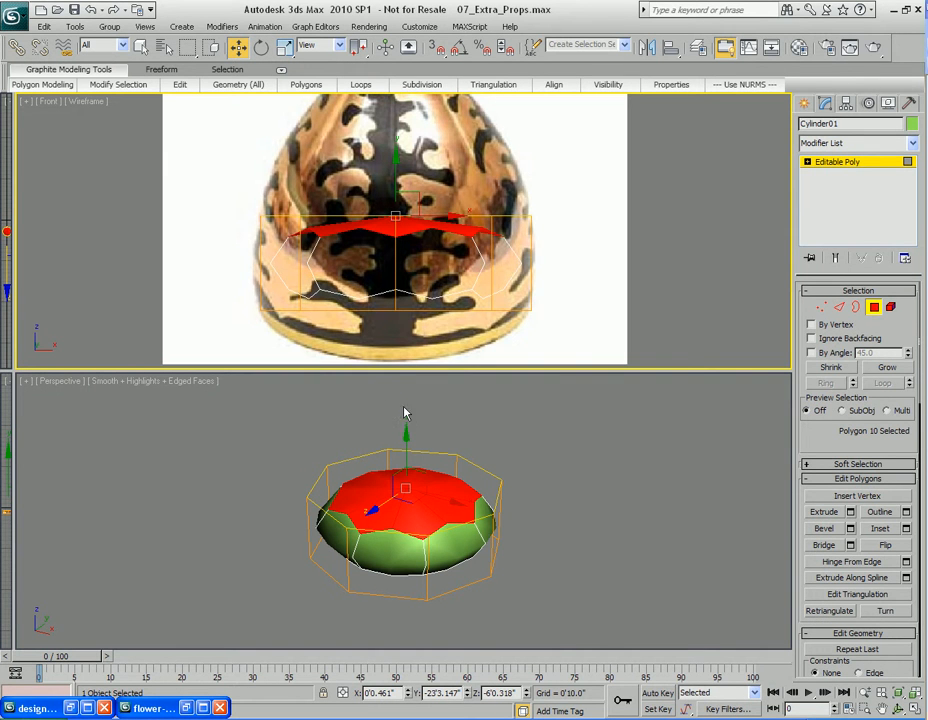
Raise the top polygon further and scale it to match the reference vase's body width
middle_click_drag(406, 291, 404, 307)
left_click_drag(414, 486, 406, 385)
key("r")
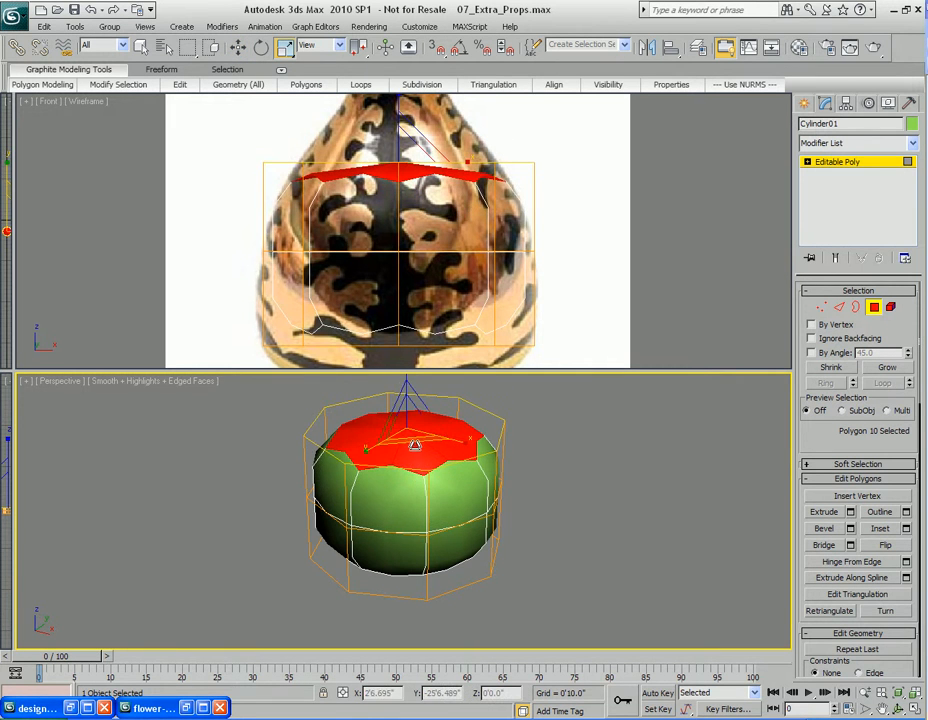
left_click_drag(410, 441, 408, 430)
middle_click_drag(392, 252, 389, 346)
Extrude the top polygon upward and scale it inward to form the vase's shoulder
key("shift+e")
left_click_drag(408, 445, 414, 348)
key("r")
middle_click_drag(422, 461, 417, 562)
key("w")
left_click_drag(403, 500, 398, 592)
key("r")
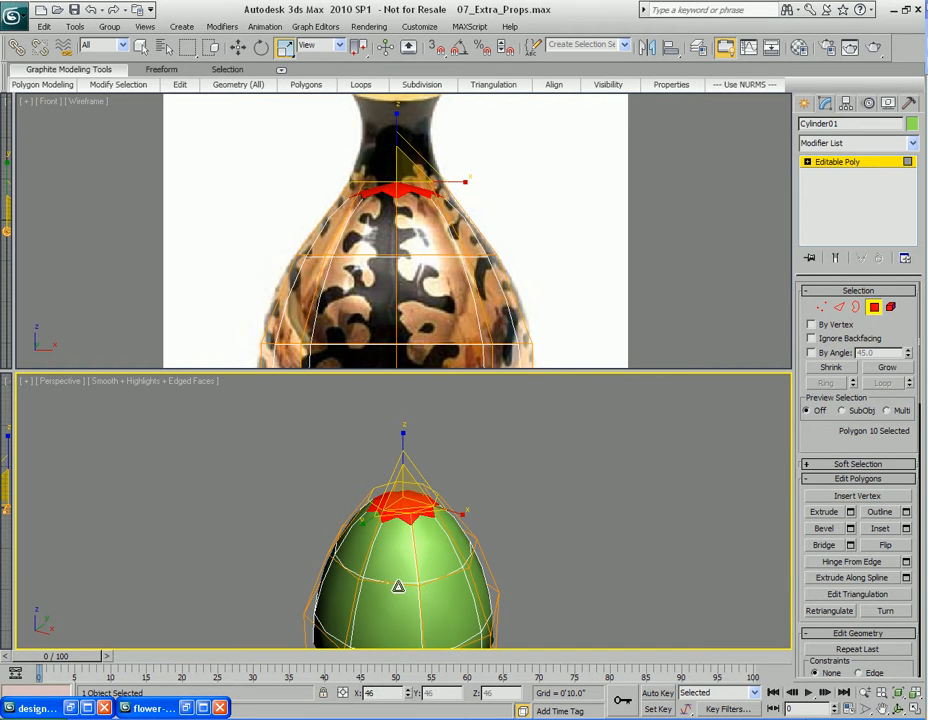
Extrude the top polygon again and reposition it toward the base of the neck
key("shift+e")
left_click_drag(410, 498, 418, 460)
middle_click_drag(418, 440, 410, 508)
key("w")
left_click_drag(396, 501, 396, 552)
key("r")
key("w")
left_click_drag(392, 497, 396, 501)
Extrude the top polygon up the neck and scale it to the reference neck's width
middle_click_drag(399, 215, 400, 284)
scroll(406, 344, "up", 2)
key("shift+e")
left_click_drag(395, 553, 393, 435)
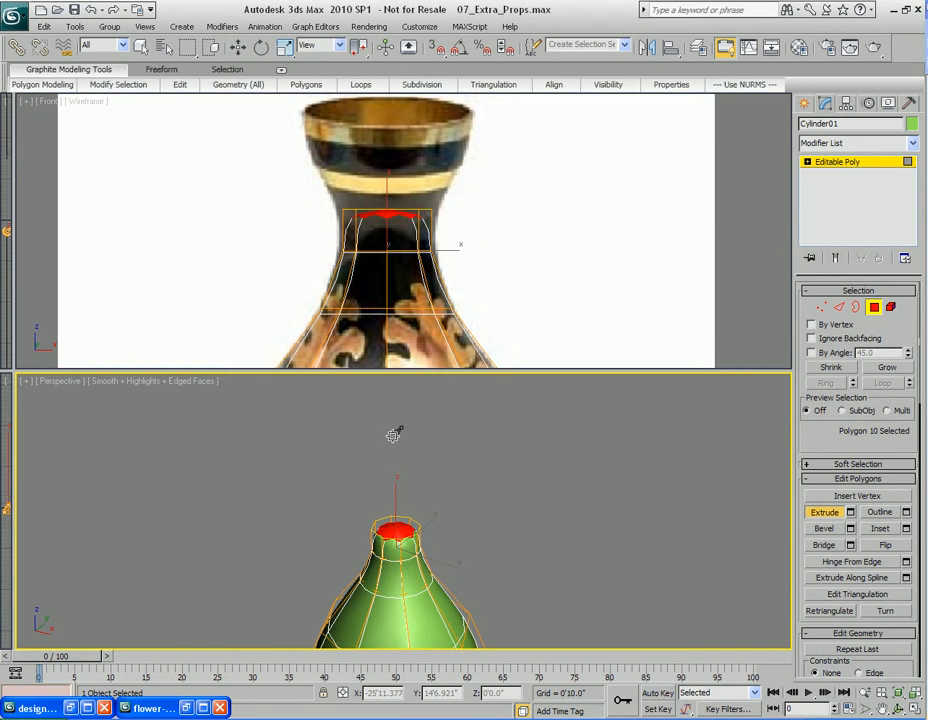
key("r")
left_click_drag(396, 527, 394, 353)
Extrude, move and scale the top polygon outward to form the flared lip of the vase
key("shift+e")
key("r")
scroll(419, 528, "up", 3)
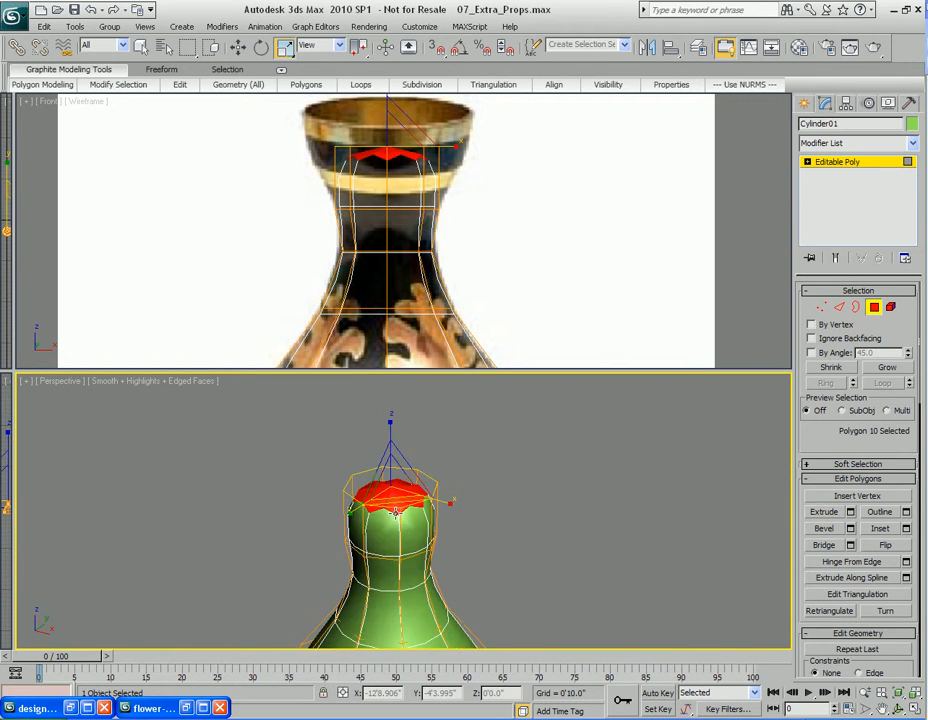
key("w")
left_click_drag(412, 487, 411, 472)
key("r")
left_click_drag(410, 518, 402, 464)
middle_click_drag(368, 288, 380, 257)
scroll(350, 158, "down", 4)
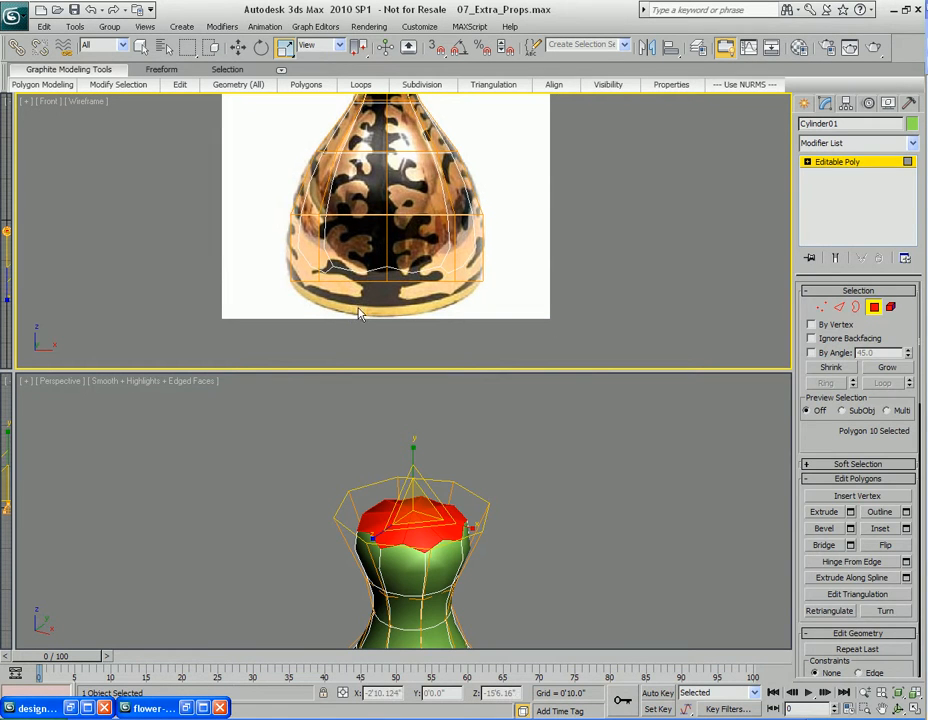
Select the bottom row of vertices and move them up to the reference vase's base
key("1")
left_click_drag(234, 265, 569, 334)
middle_click_drag(422, 288, 422, 292)
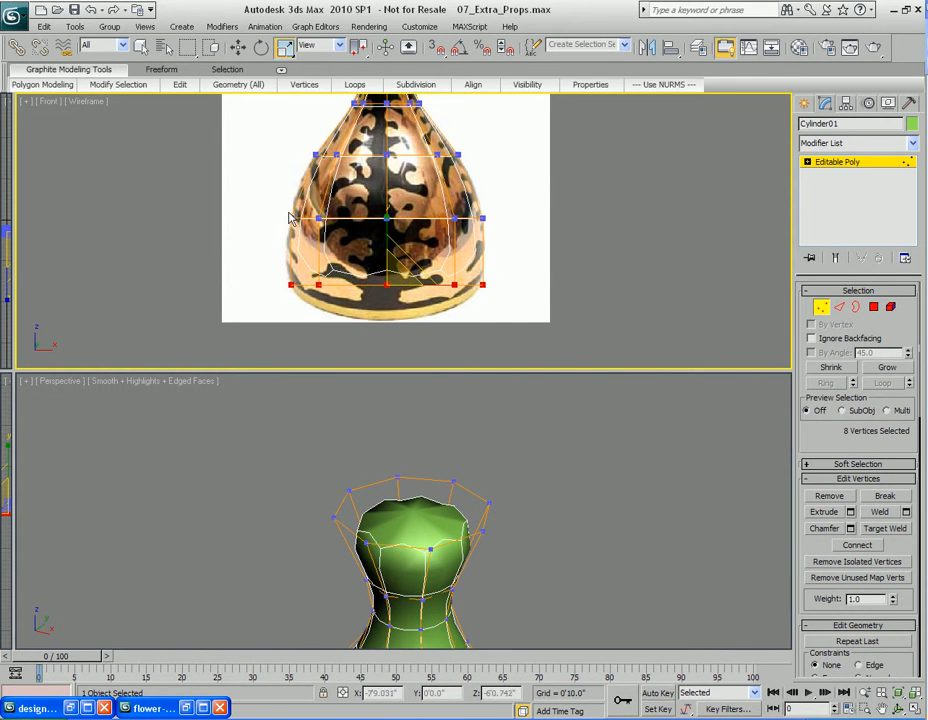
middle_click_drag(364, 233, 352, 247)
middle_click_drag(396, 288, 399, 271)
Select the bottom polygon's border edges and chamfer them with a 0'1.0" amount and 2 segments
middle_click_drag(443, 598, 462, 496)
scroll(462, 498, "down", 3)
middle_click_drag(460, 566, 435, 526)
scroll(460, 500, "up", 3)
key("4")
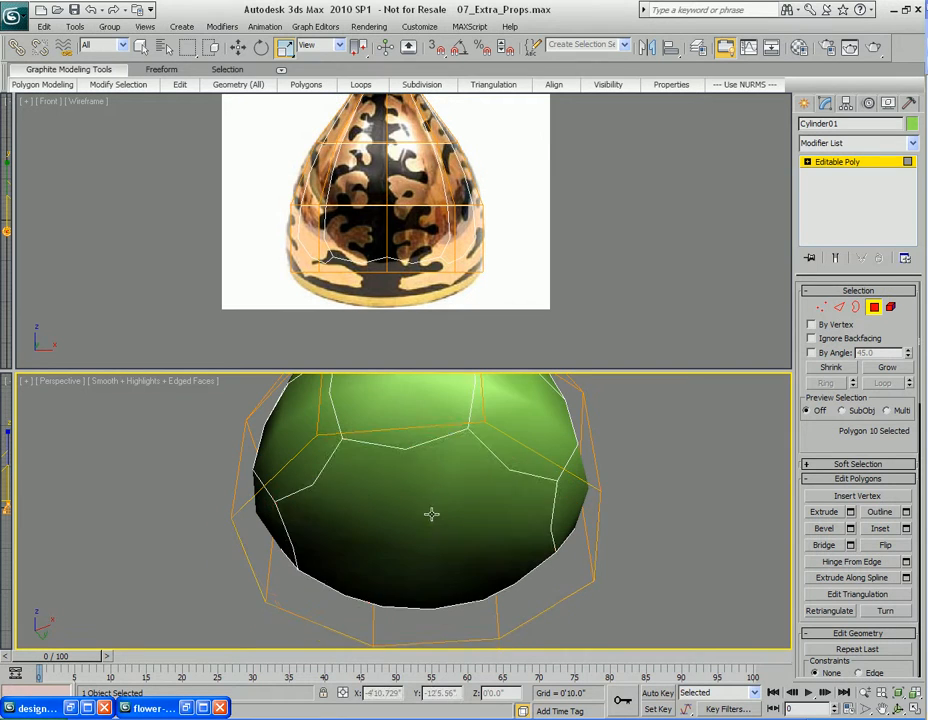
left_click(435, 526)
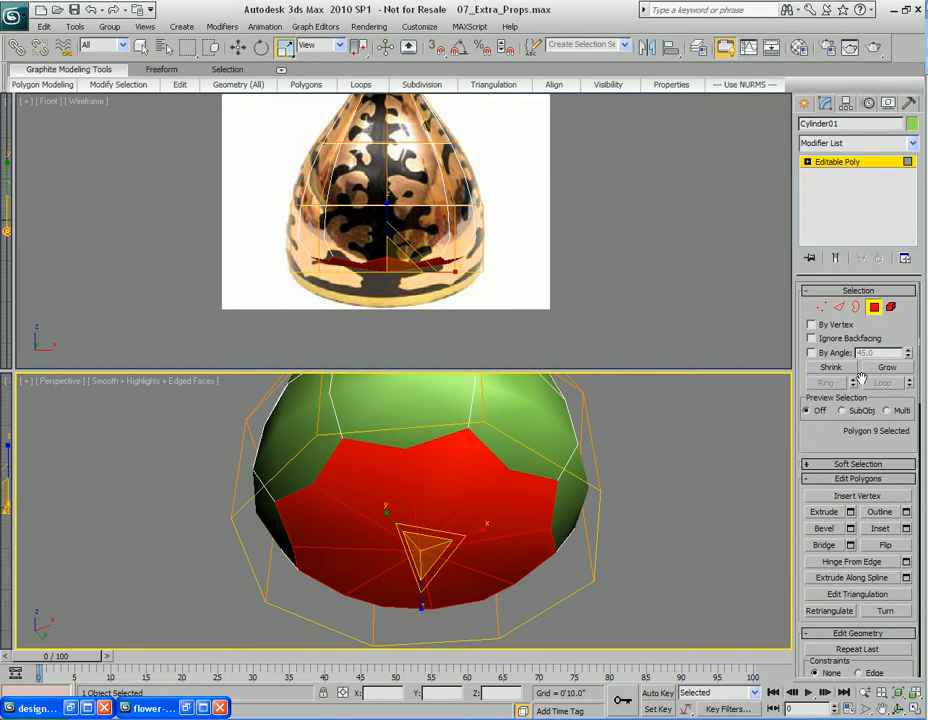
left_click(839, 307)
right_click(425, 460)
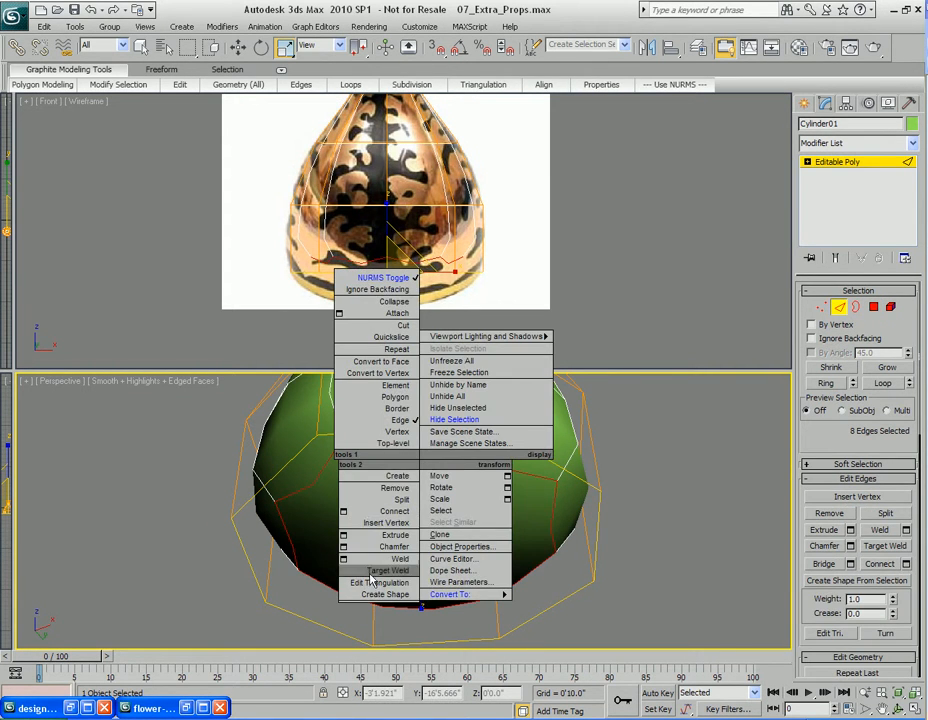
left_click(343, 547)
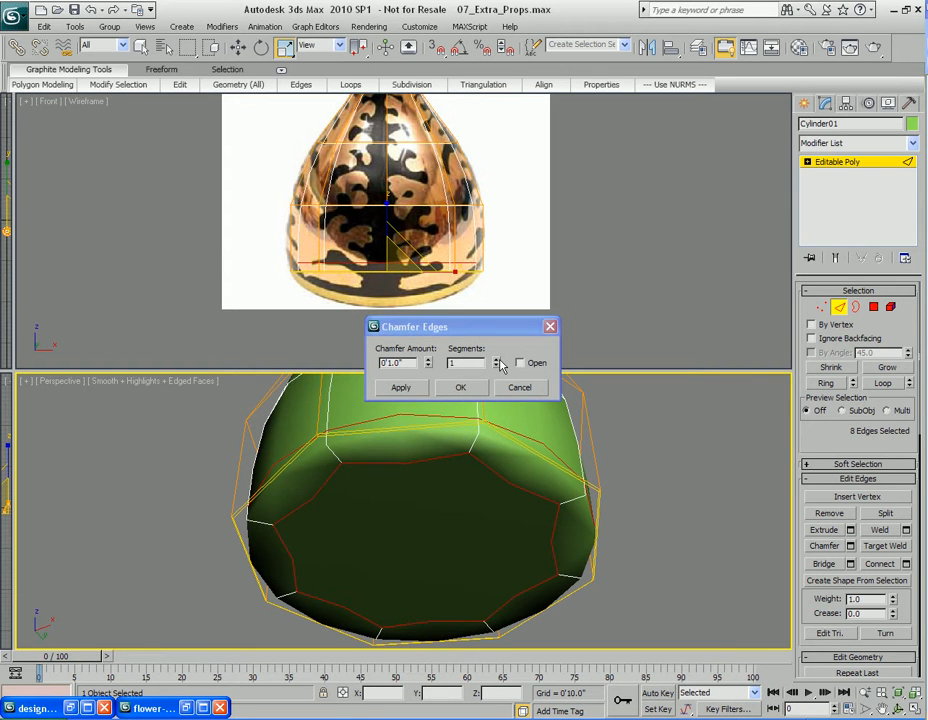
left_click(497, 360)
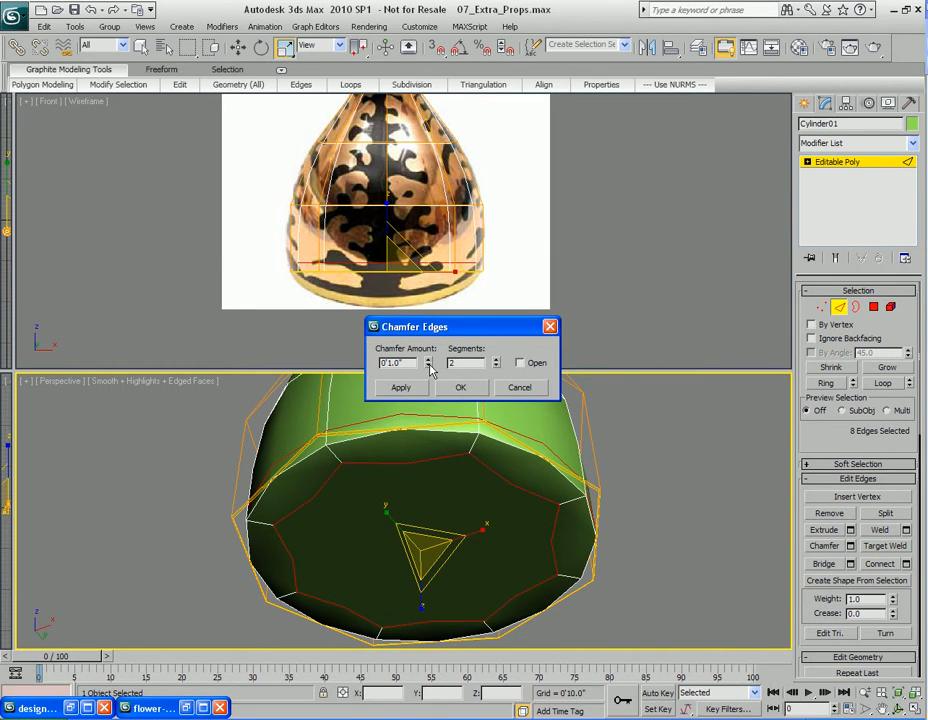
left_click(461, 388)
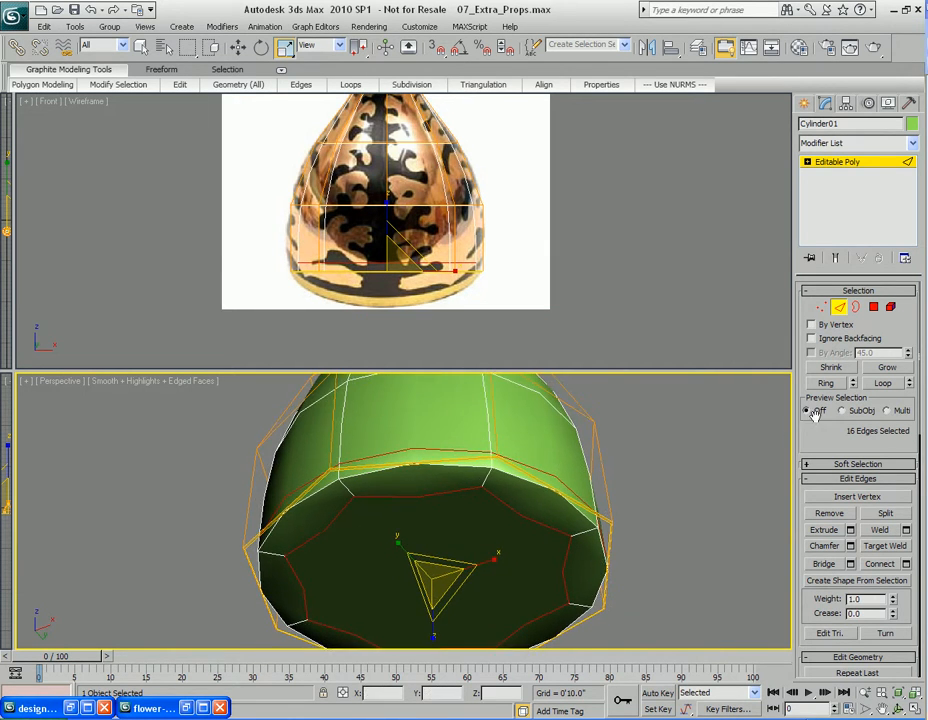
Set the NURMS subdivision display iterations to 2
right_click(843, 444)
left_click(806, 535)
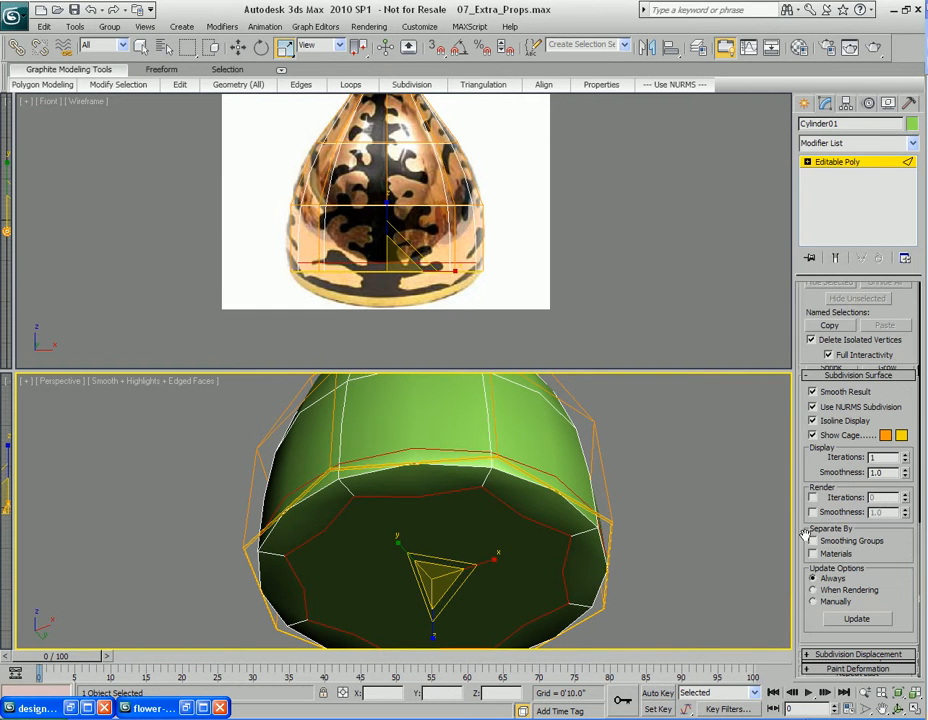
left_click(905, 458)
Render and inspect the smoothed vase shape from several angles and display modes
middle_click_drag(370, 498, 449, 458, "alt")
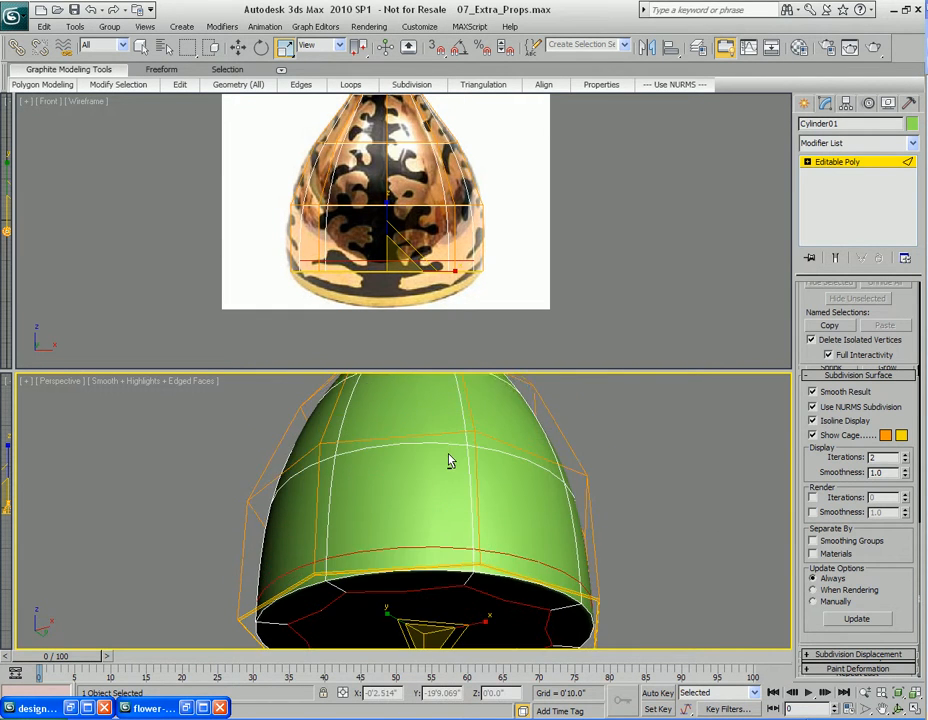
key("shift+q")
left_click(695, 142)
middle_click_drag(438, 413, 482, 464, "alt")
mouse_move(423, 247)
middle_mouse_down()
mouse_move(443, 297)
mouse_move(426, 232)
middle_mouse_up()
scroll(426, 232, "down", 3)
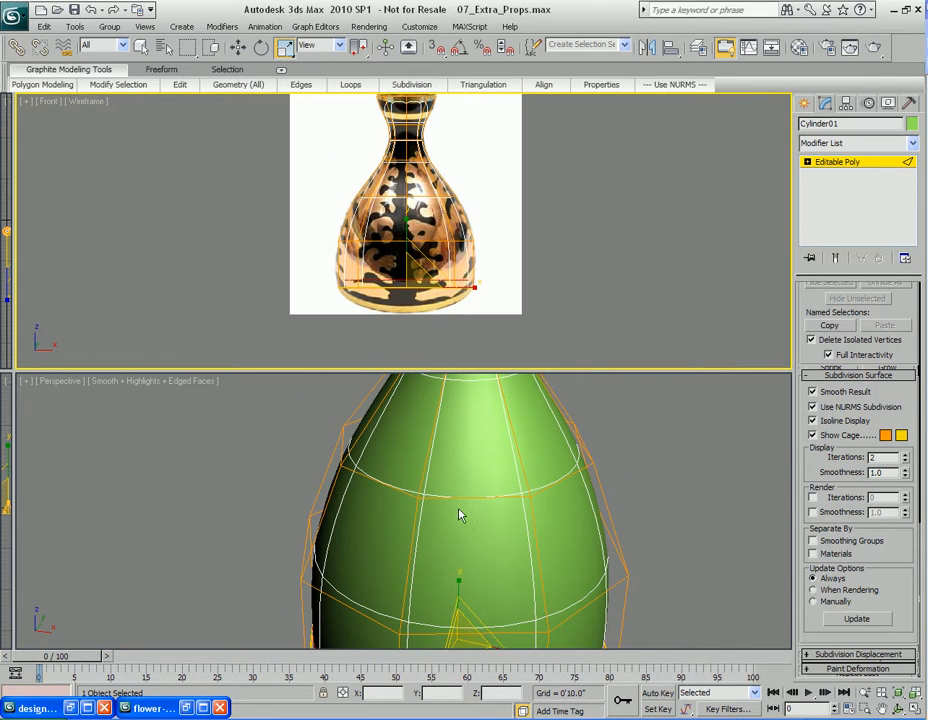
scroll(456, 515, "down", 3)
middle_click_drag(456, 515, 460, 481)
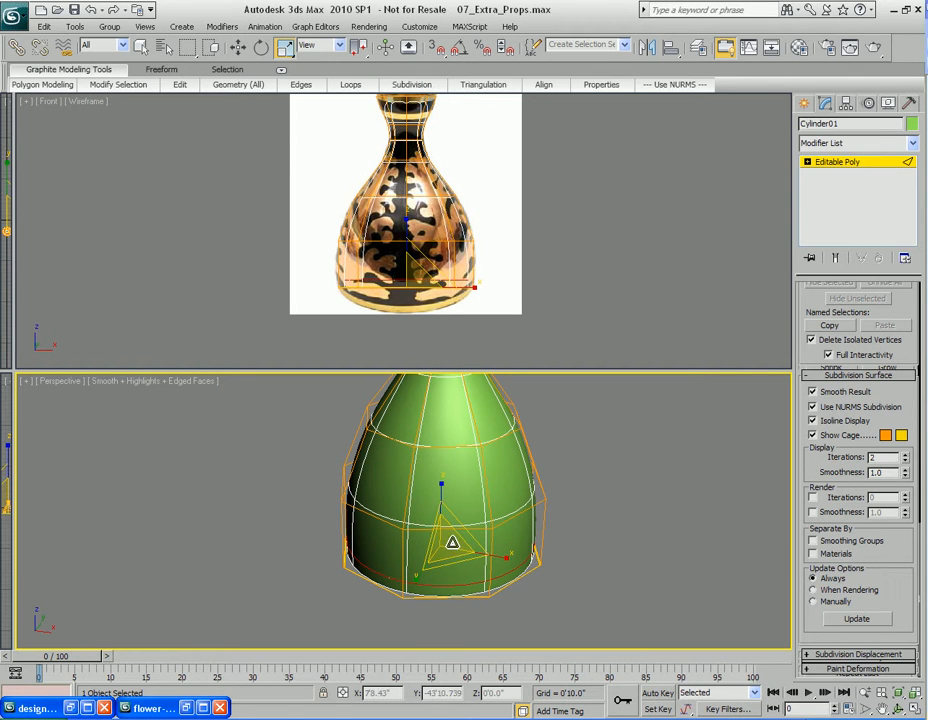
left_click_drag(450, 563, 450, 565)
key("ctrl+z")
middle_click_drag(464, 503, 460, 513)
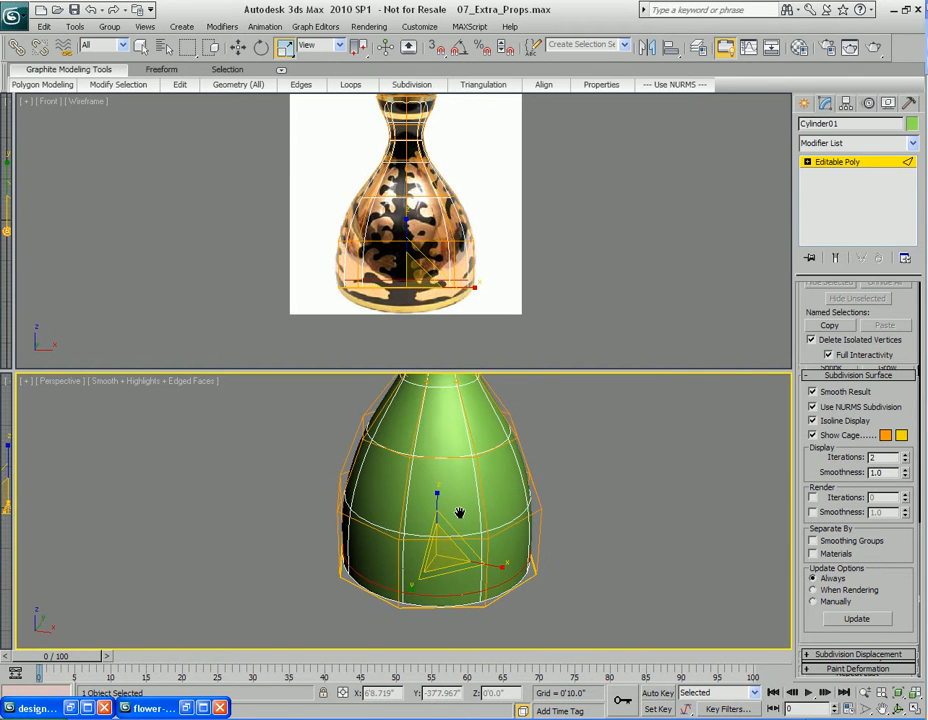
key("4")
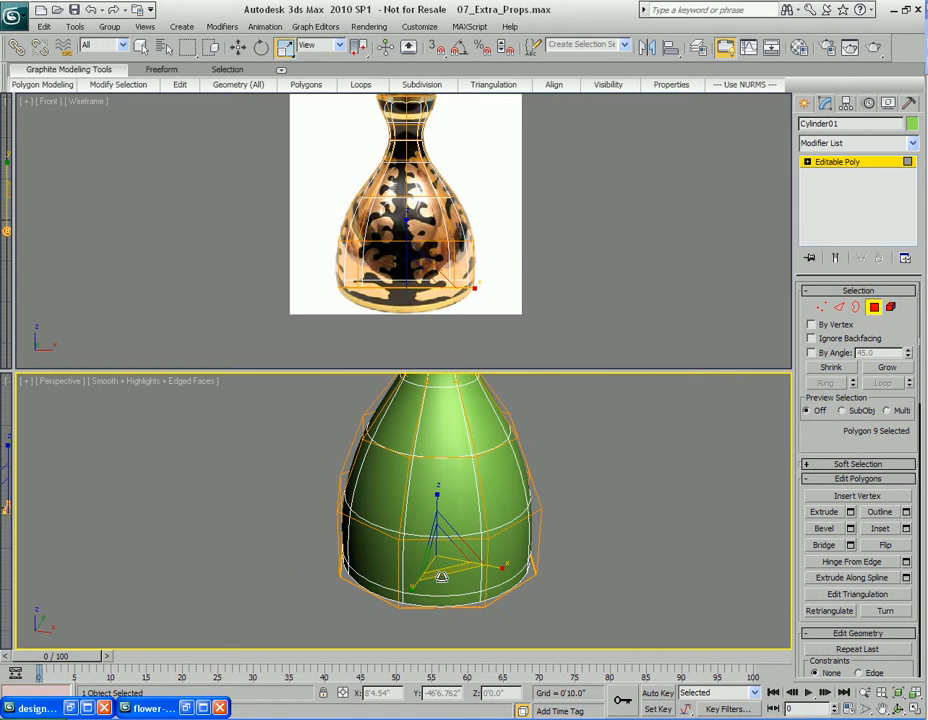
key("4")
left_click_drag(441, 571, 441, 577)
scroll(424, 260, "up", 5)
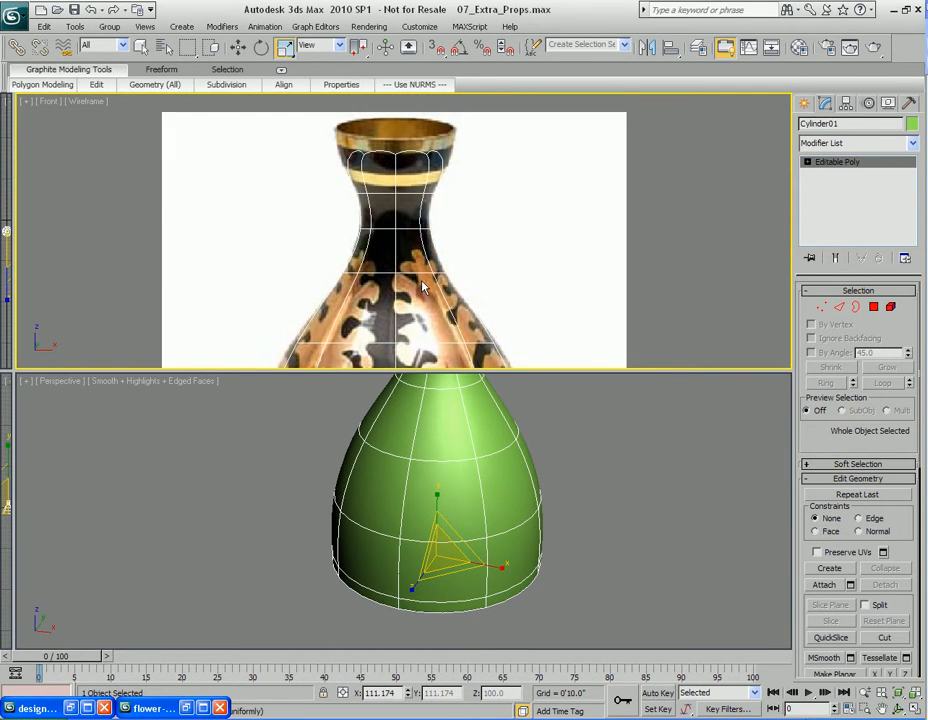
key("F3")
key("F3")
key("F3")
key("F3")
middle_click_drag(423, 208, 423, 262)
mouse_move(458, 472)
middle_mouse_down()
mouse_move(476, 505)
mouse_move(464, 514)
mouse_move(445, 474)
middle_mouse_up()
scroll(484, 530, "up", 4)
Try to inset the vase's top polygon
key("4")
left_click(436, 453)
middle_click_drag(442, 420, 413, 482)
key("q")
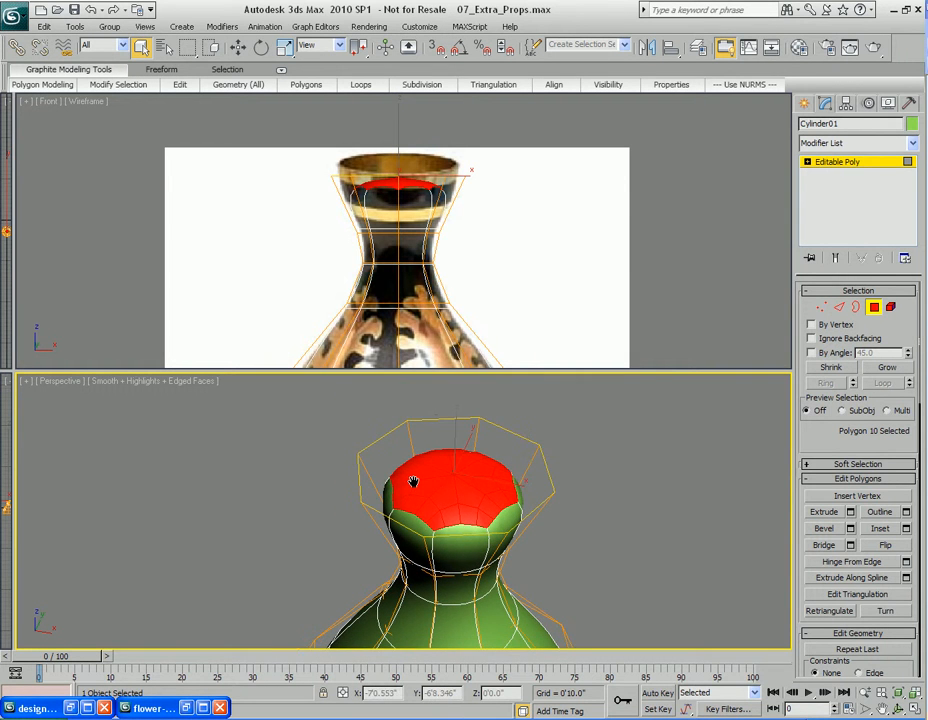
scroll(455, 500, "up", 6)
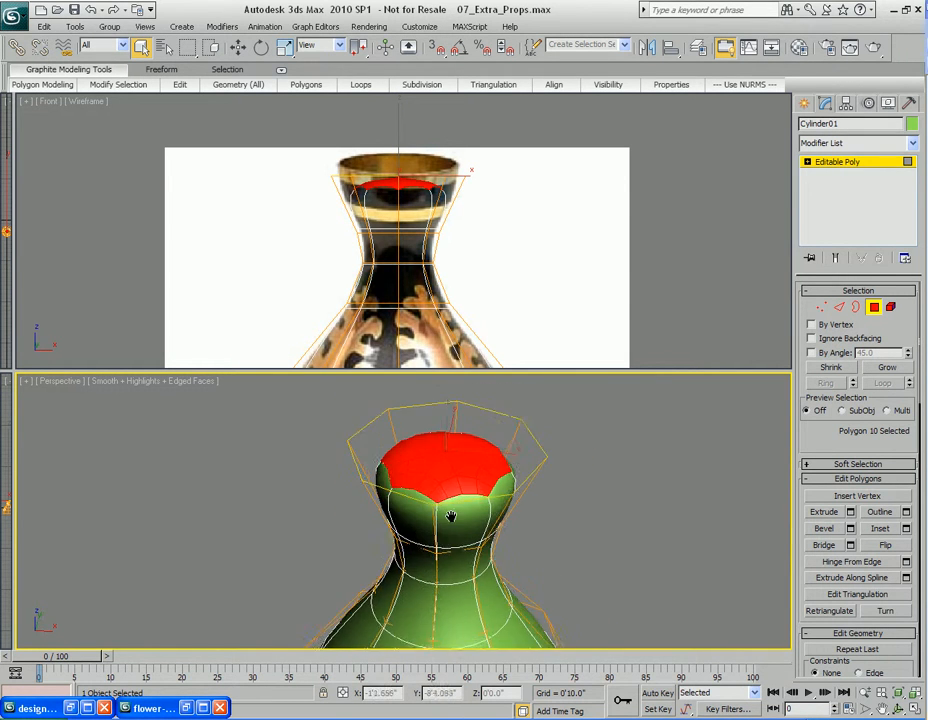
right_click(461, 464)
left_click(426, 528)
middle_click_drag(446, 474, 443, 482, "alt")
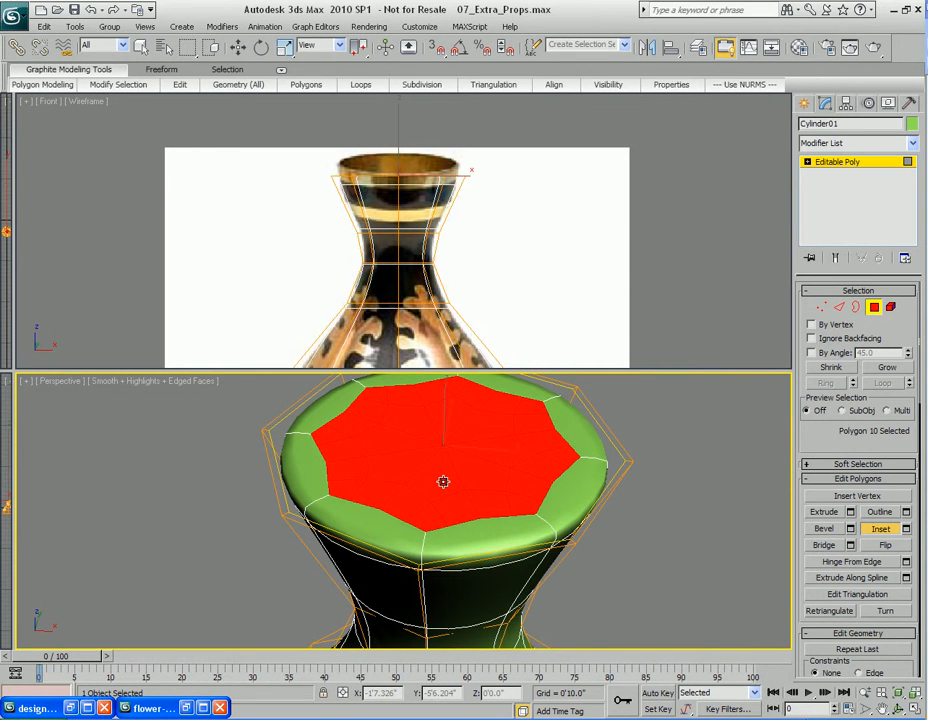
mouse_move(443, 482)
middle_mouse_down("alt")
mouse_move(437, 443)
mouse_move(439, 503)
mouse_move(451, 524)
mouse_move(447, 505)
middle_mouse_up("alt")
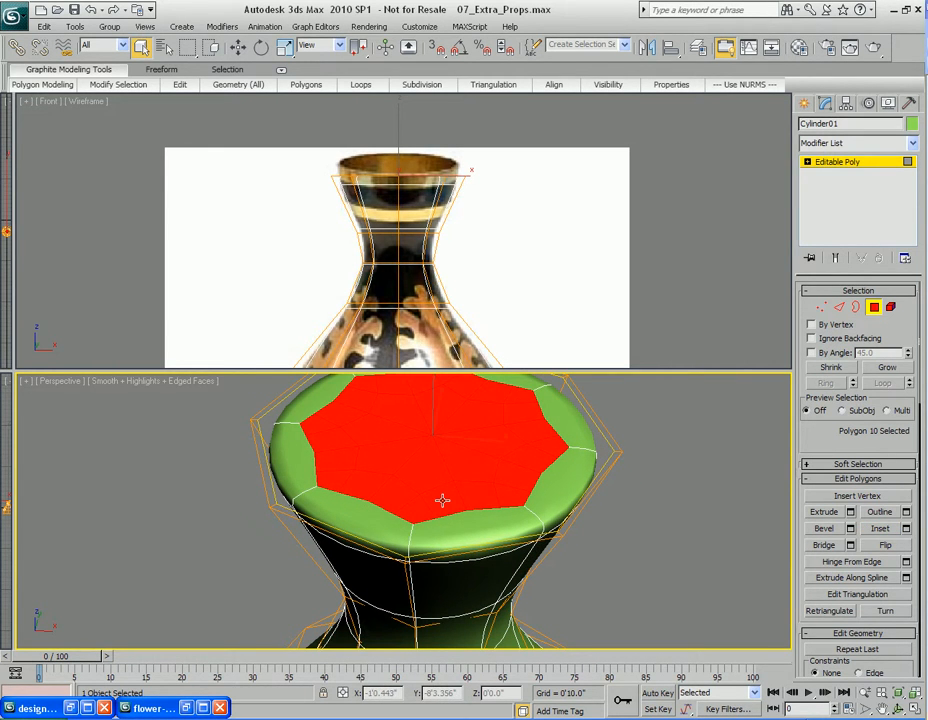
key("ctrl+z")
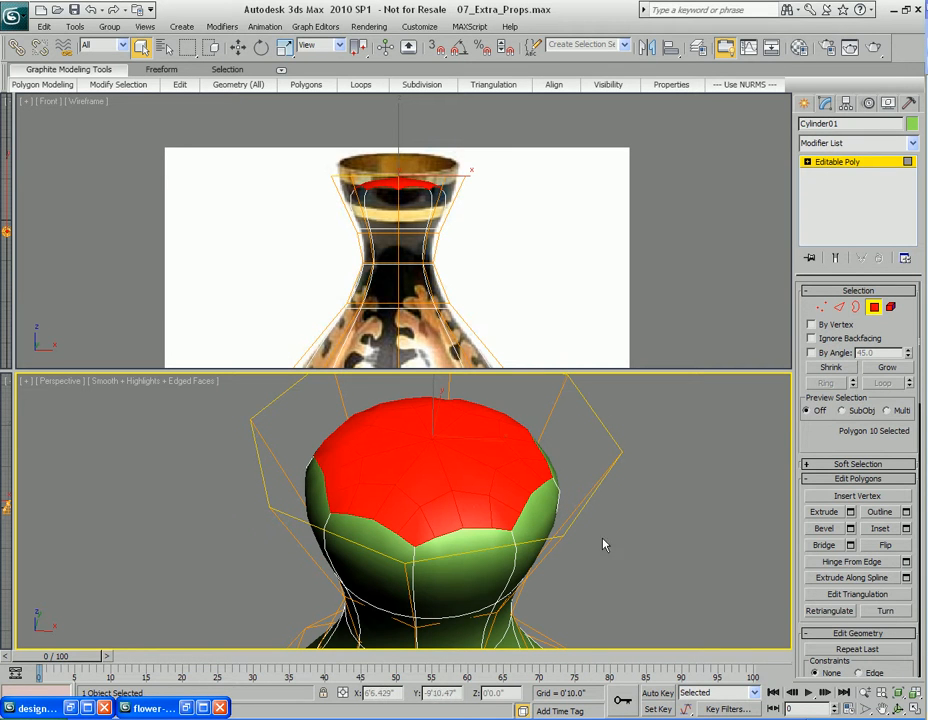
Delete the vase's top polygon to open its mouth
scroll(634, 540, "down", 5)
middle_click_drag(462, 517, 484, 527)
scroll(480, 470, "up", 2)
middle_click_drag(480, 470, 420, 484)
scroll(447, 502, "up", 1)
key("4")
key("4")
left_click(454, 492)
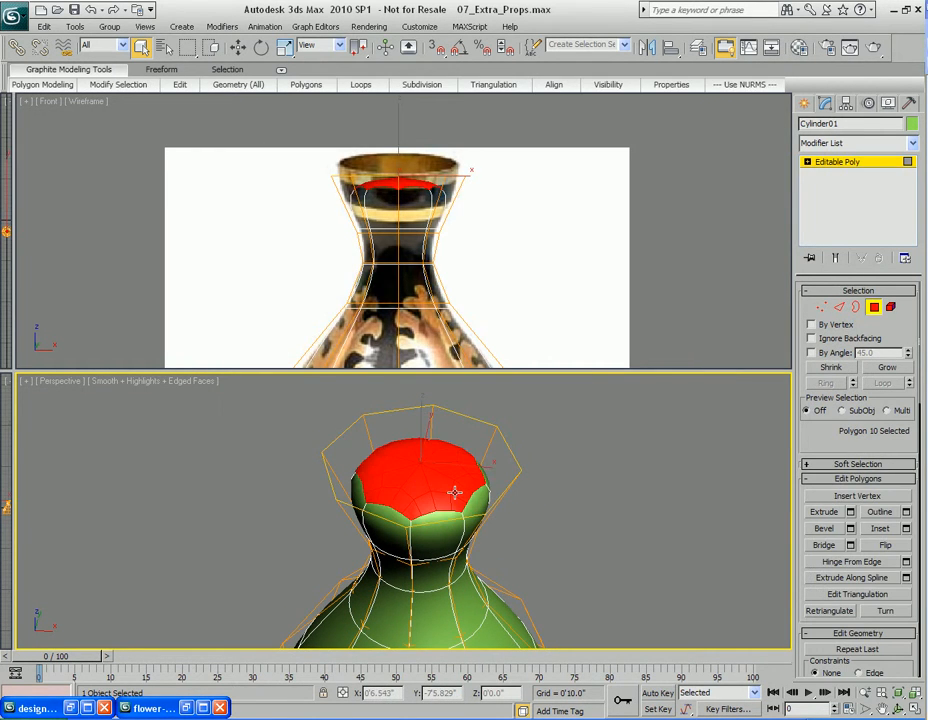
key("Delete")
Add a Shell modifier to the vase
middle_click_drag(456, 536, 463, 478, "alt")
key("4")
key("alt+w")
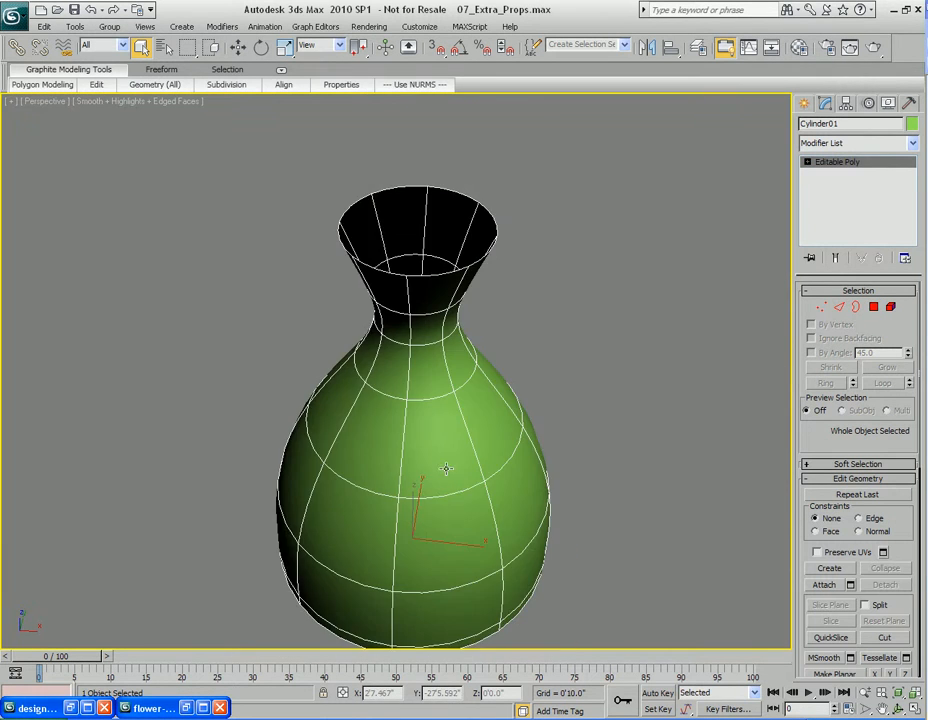
scroll(450, 460, "down", 3)
scroll(454, 429, "up", 2)
mouse_move(454, 429)
middle_mouse_down()
mouse_move(452, 458)
mouse_move(446, 434)
mouse_move(439, 439)
middle_mouse_up()
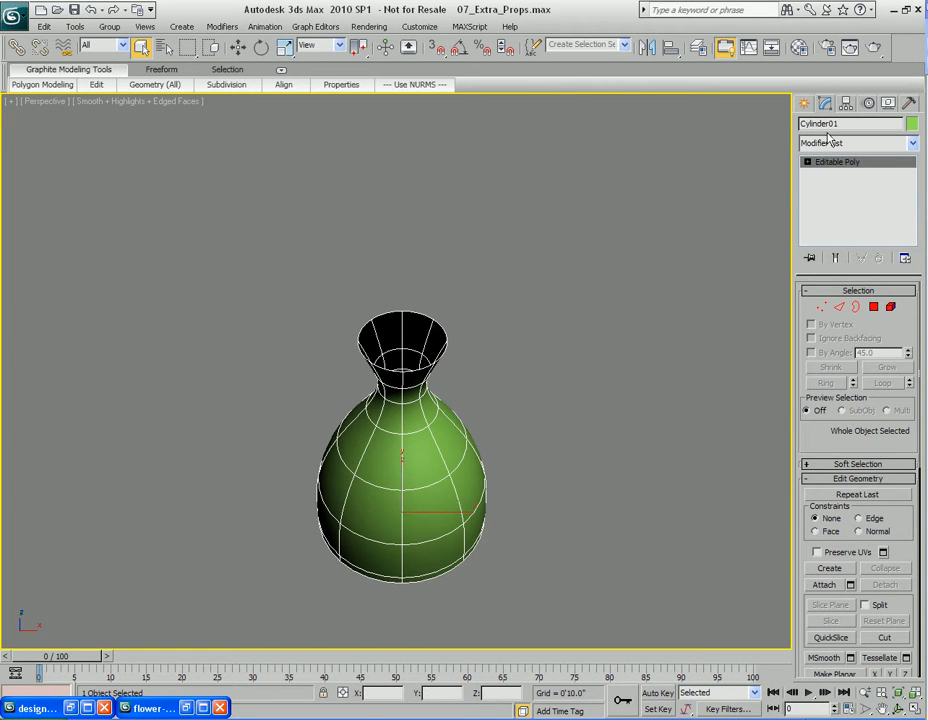
left_click(859, 147)
key("s")
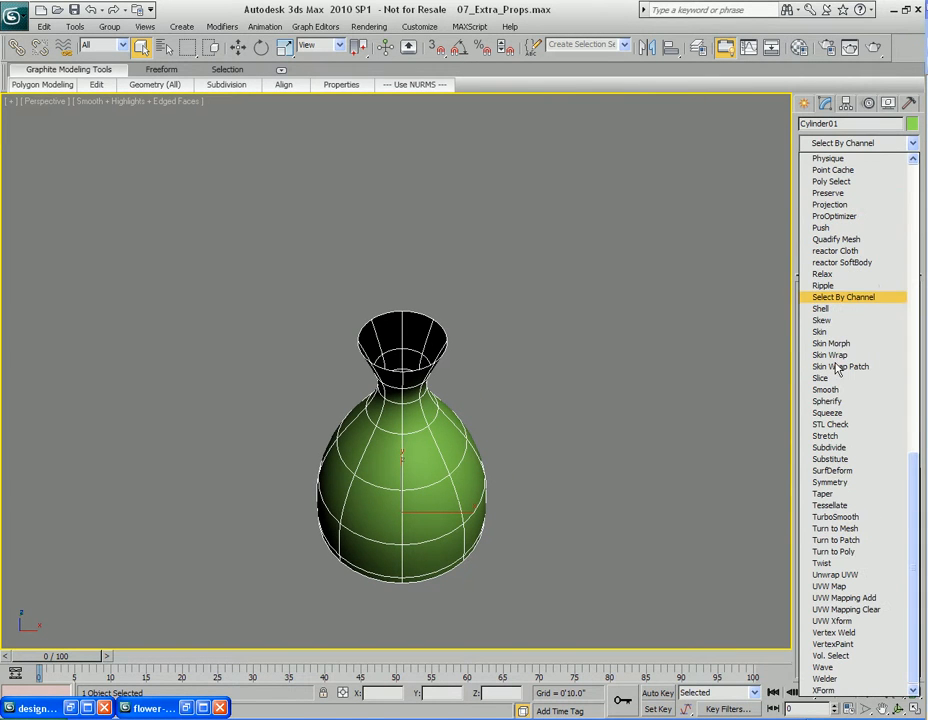
key("s")
key("Return")
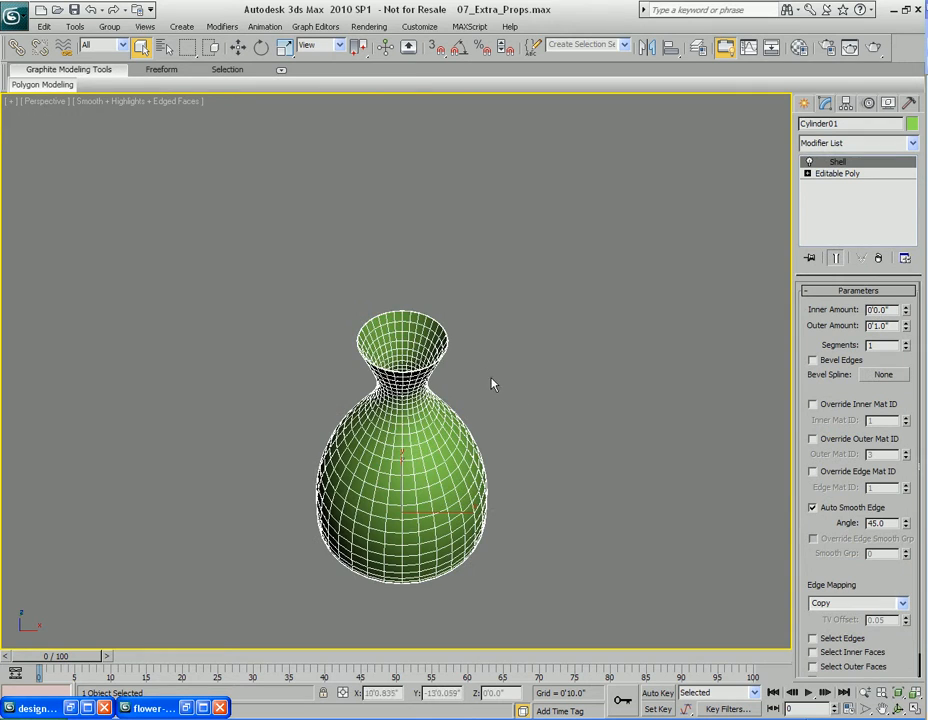
Set the Shell's Inner Amount to 0'1.0" and its Outer Amount to 0'0.0"
scroll(484, 388, "up", 4)
scroll(484, 388, "up", 3)
scroll(495, 369, "down", 4)
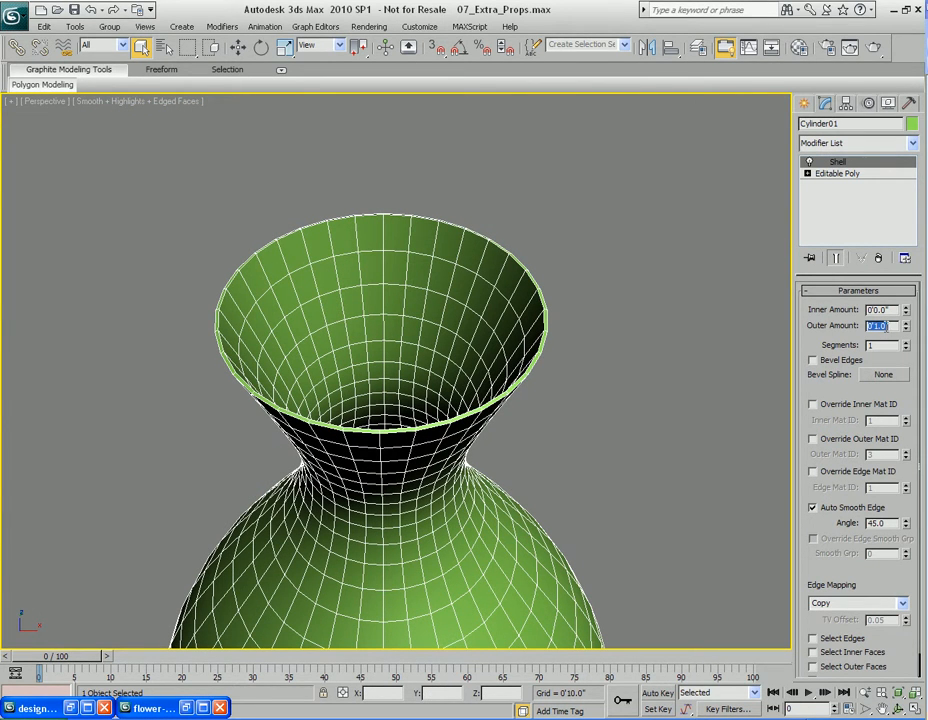
key("shift+Tab")
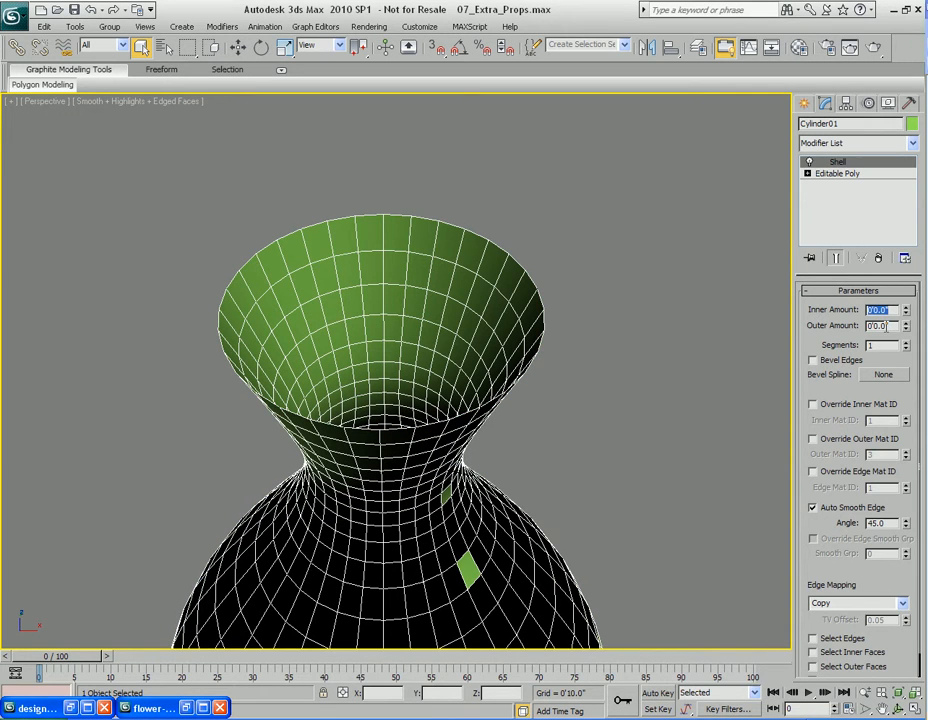
left_click(907, 311)
left_click_drag(907, 312, 907, 246)
scroll(474, 437, "up", 3)
mouse_move(507, 425)
middle_mouse_down()
mouse_move(474, 437)
mouse_move(518, 438)
middle_mouse_up()
scroll(478, 439, "down", 8)
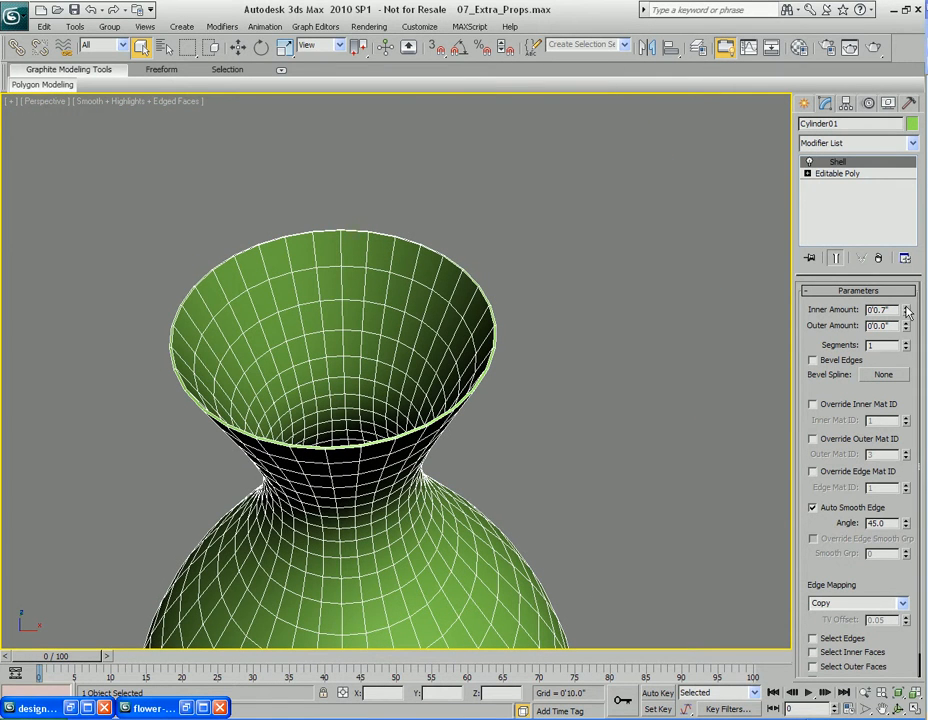
left_click_drag(907, 314, 907, 294)
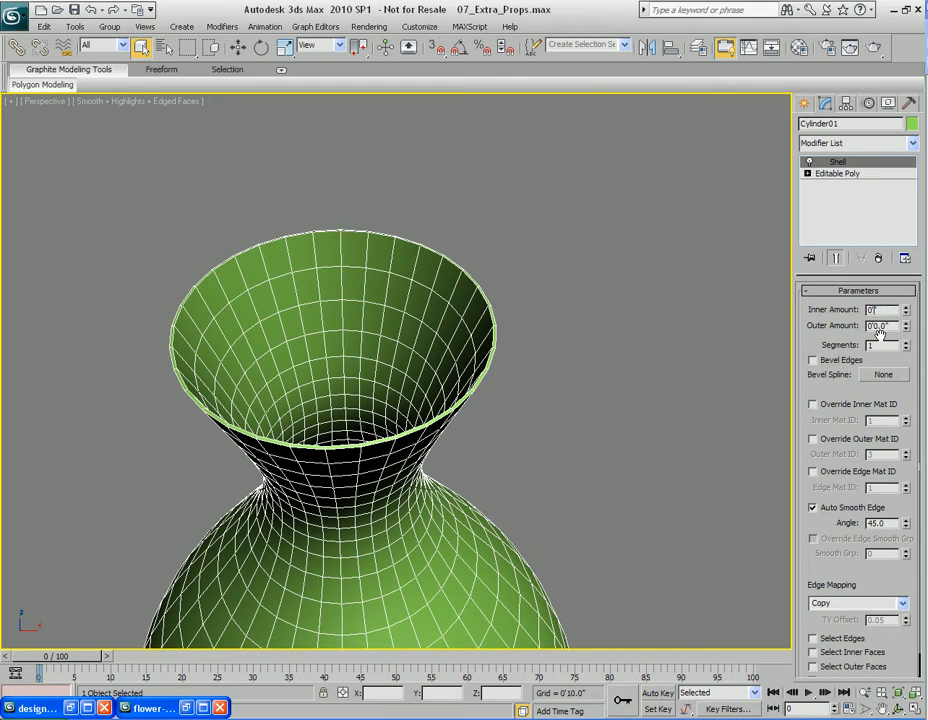
type("1")
key("Tab")
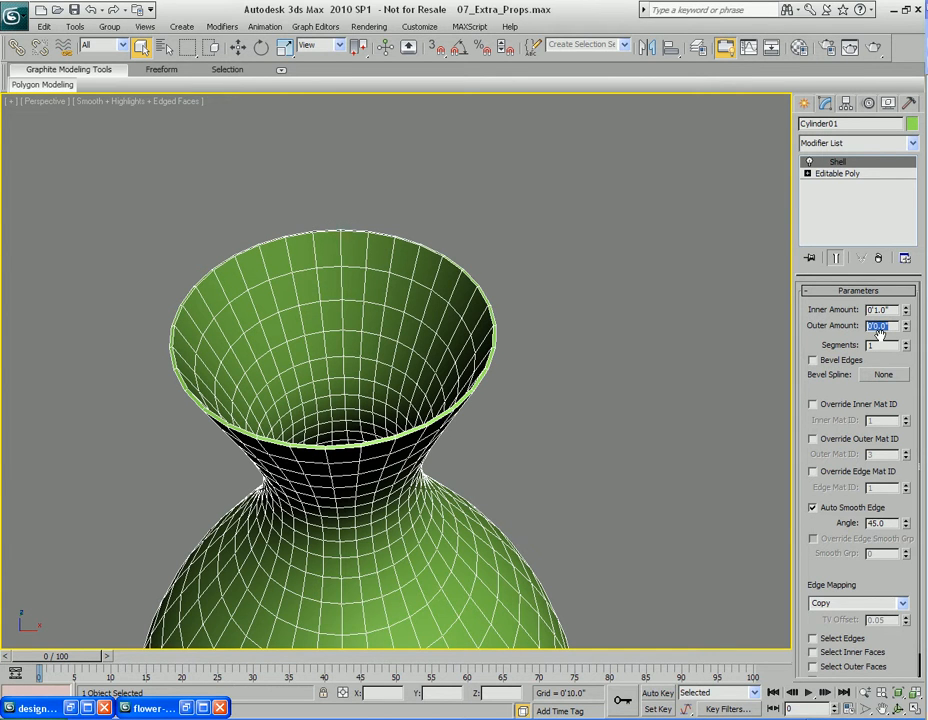
mouse_move(486, 388)
middle_mouse_down("alt")
mouse_move(499, 410)
mouse_move(514, 356)
mouse_move(506, 402)
mouse_move(514, 391)
mouse_move(547, 406)
mouse_move(537, 398)
mouse_move(526, 440)
mouse_move(497, 431)
mouse_move(510, 425)
middle_mouse_up("alt")
scroll(485, 410, "up", 4)
scroll(526, 440, "down", 4)
key("alt+x")
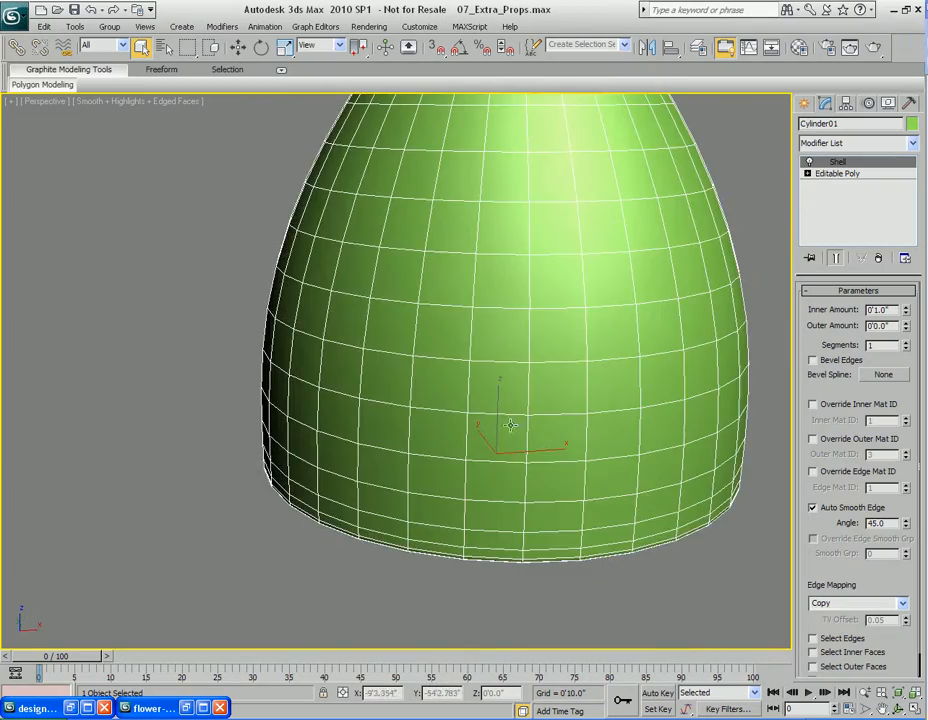
Turn off NURMS smoothing on the Editable Poly level and return to the Shell modifier
middle_click_drag(538, 468, 468, 455, "alt")
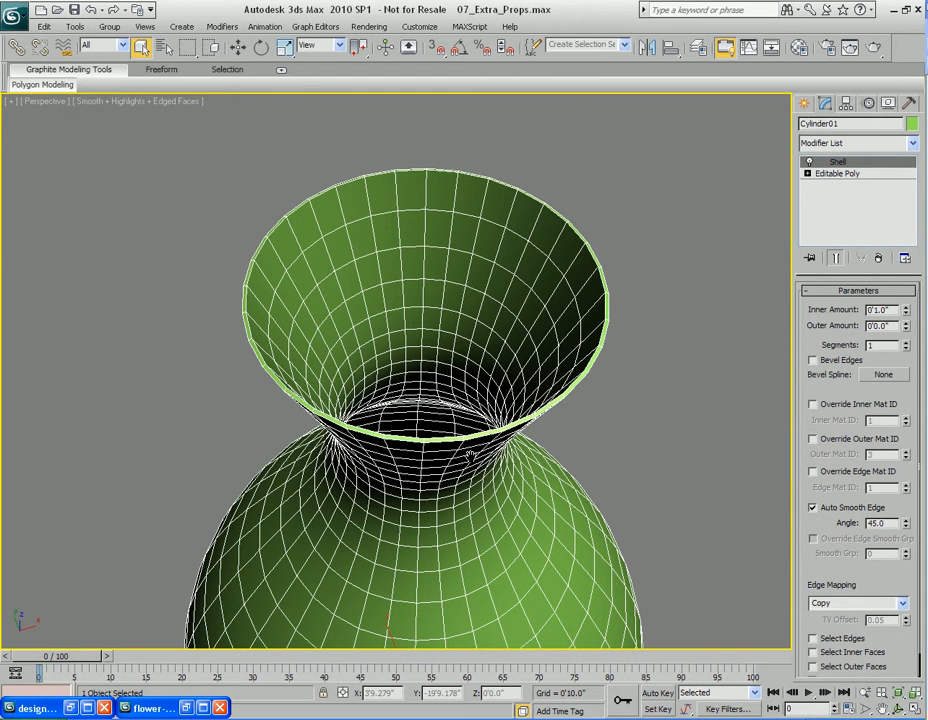
left_click(843, 173)
right_click(452, 474)
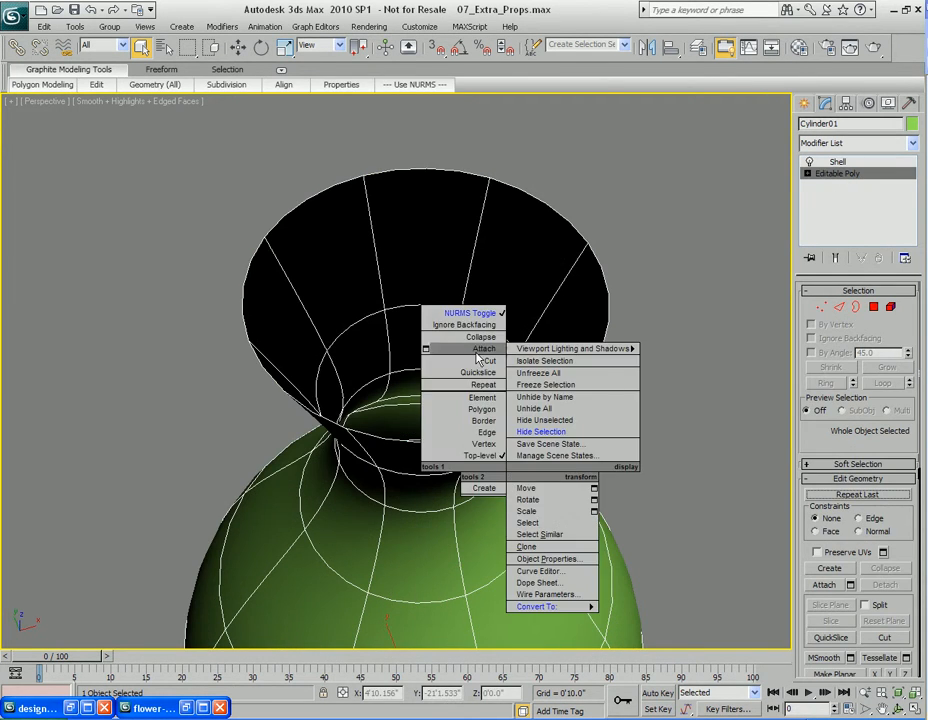
left_click(466, 188)
left_click(838, 162)
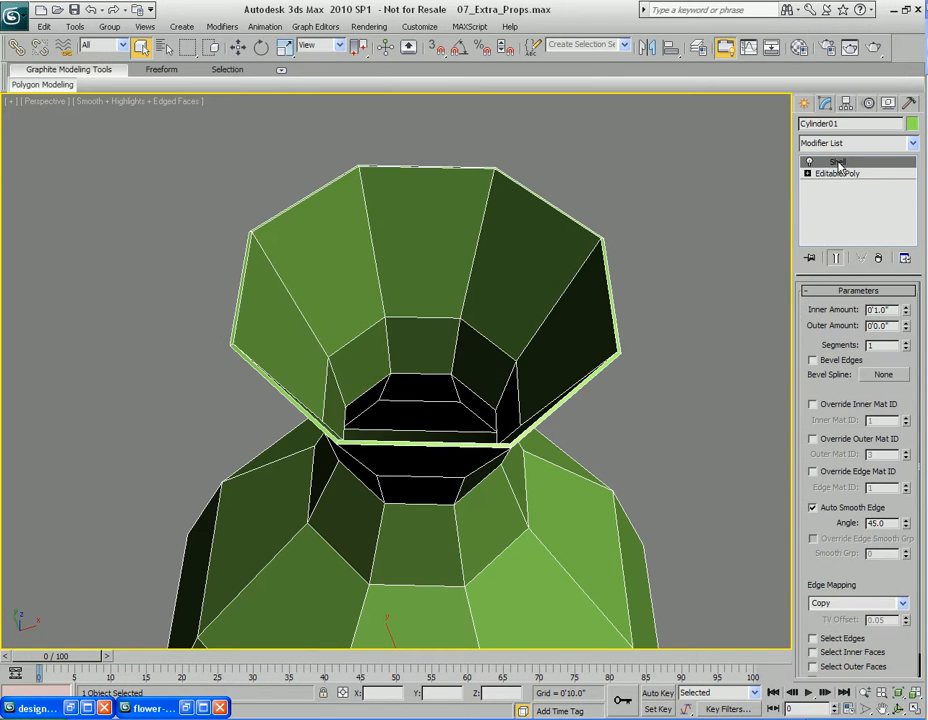
Collapse the vase's modifier stack and convert it back to an editable poly
middle_click_drag(491, 496, 505, 430, "alt")
right_click(836, 203)
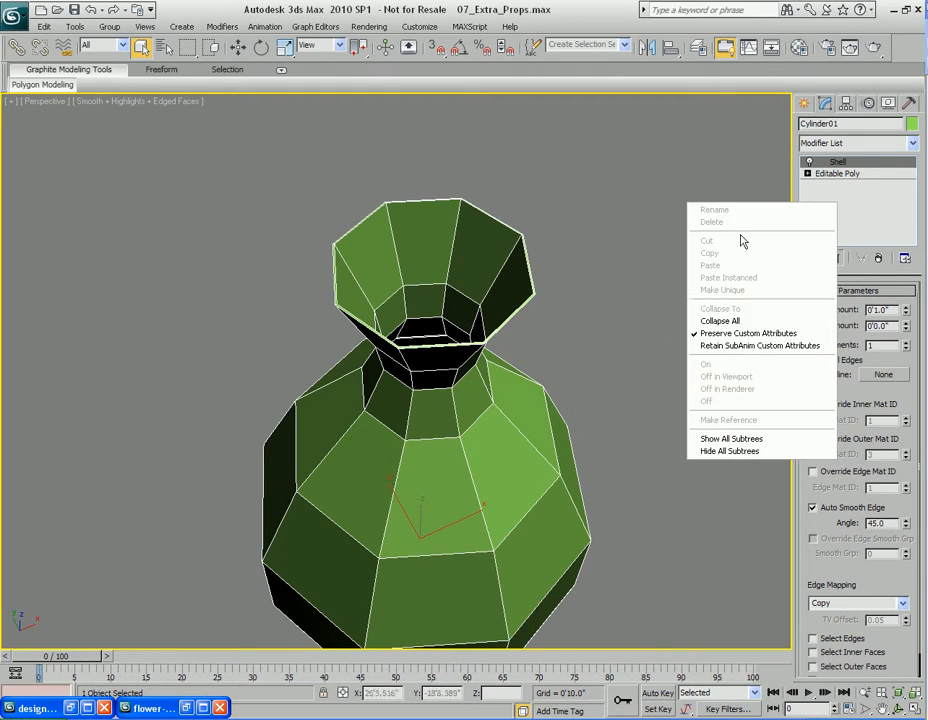
left_click(733, 322)
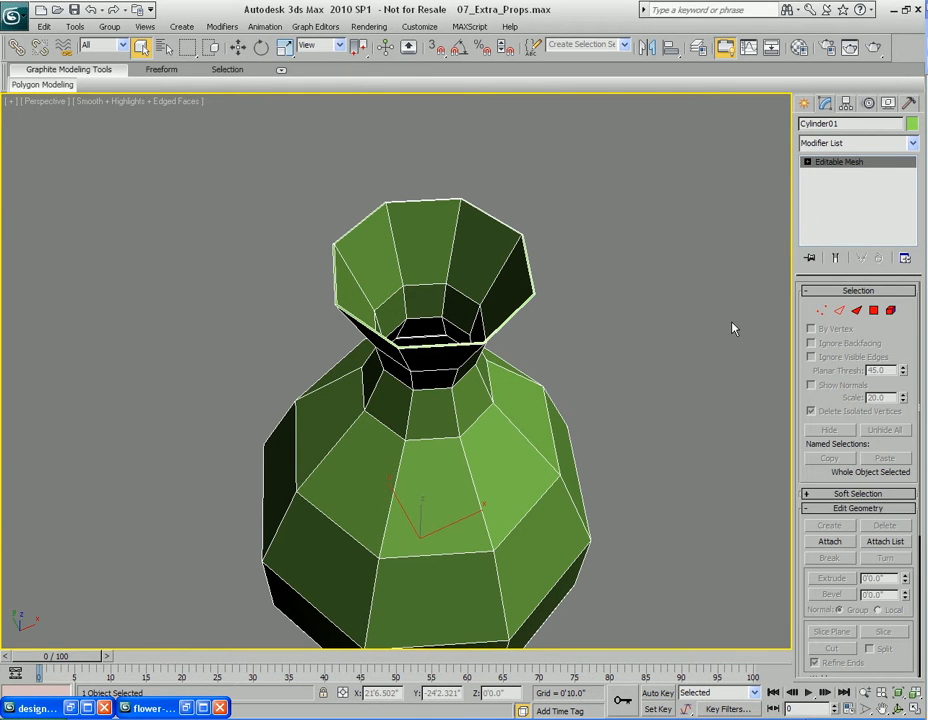
right_click(831, 204)
left_click(874, 290)
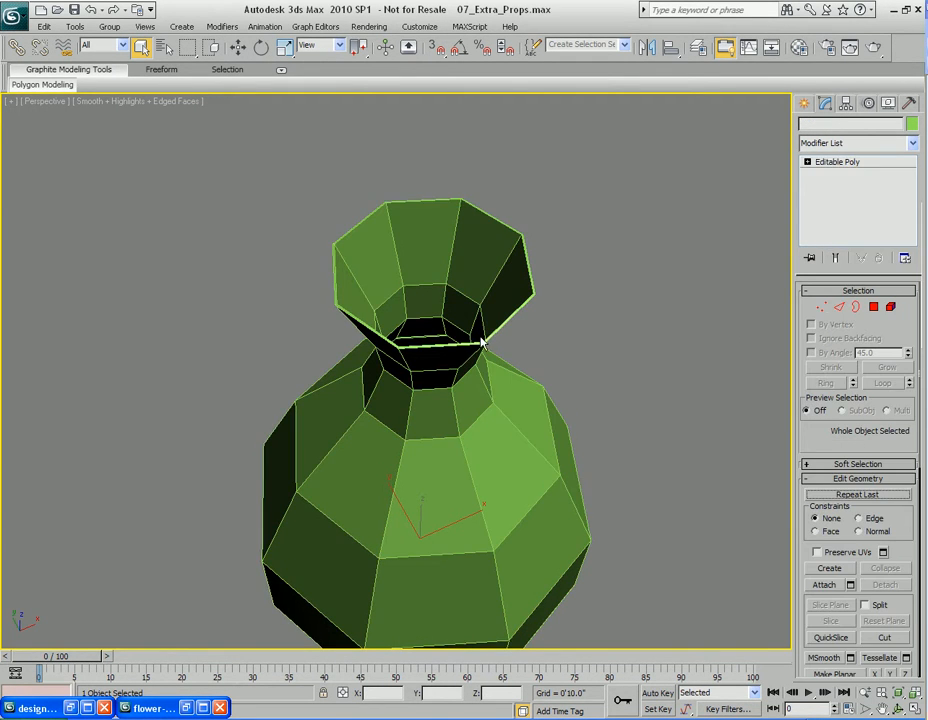
Toggle NURMS smoothing on to inspect the vase's mouth, then toggle it off again
middle_click_drag(538, 387, 507, 350, "alt")
right_click(455, 374)
left_click(404, 205)
middle_click_drag(503, 240, 500, 428)
middle_click_drag(500, 368, 502, 408, "alt")
scroll(502, 408, "up", 5)
scroll(502, 408, "down", 5)
middle_click_drag(555, 383, 497, 418)
scroll(478, 410, "up", 5)
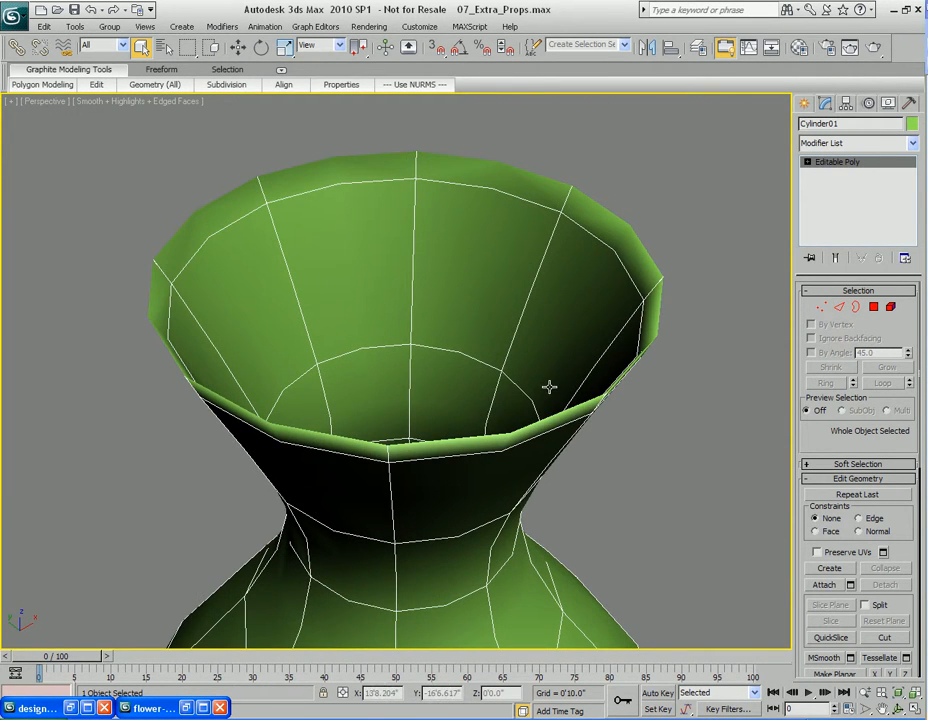
right_click(478, 392)
left_click(445, 201)
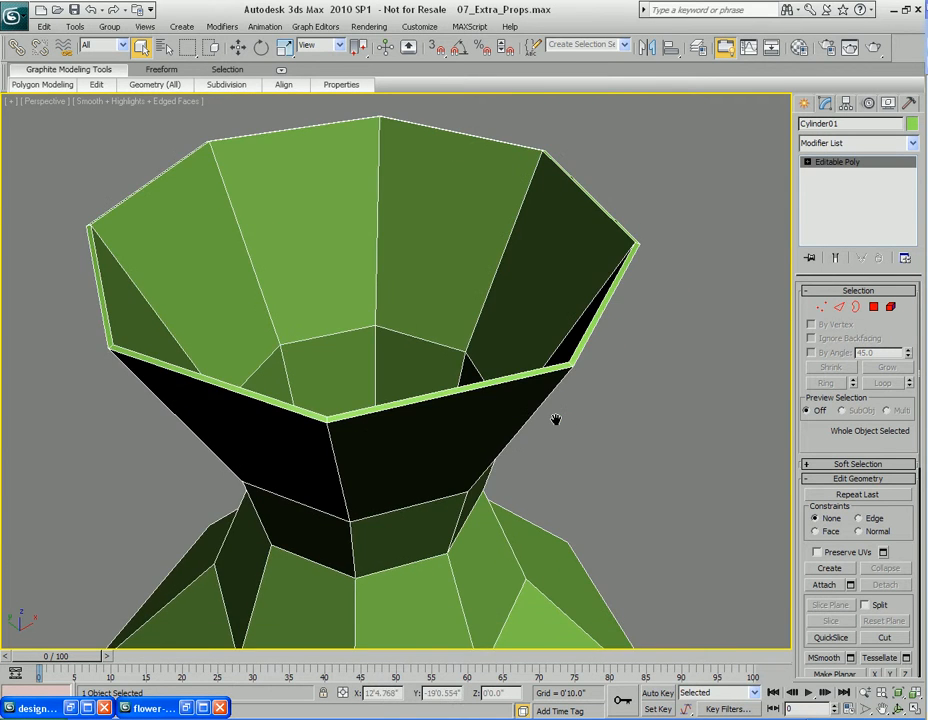
Select the ring of edges running across the thickness of the vase's rim
scroll(433, 441, "up", 5)
middle_click_drag(433, 441, 485, 427)
key("2")
left_click(409, 459)
left_click(826, 383)
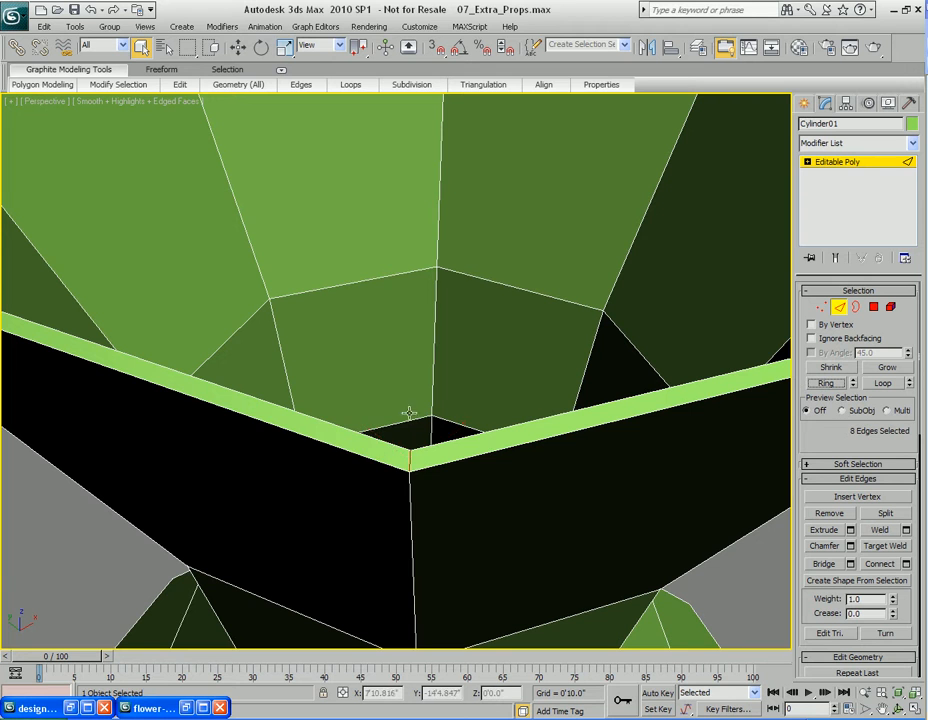
Open Connect Edges on the rim ring with NURMS smoothing on and set 2 segments
right_click(433, 420)
left_click(412, 460)
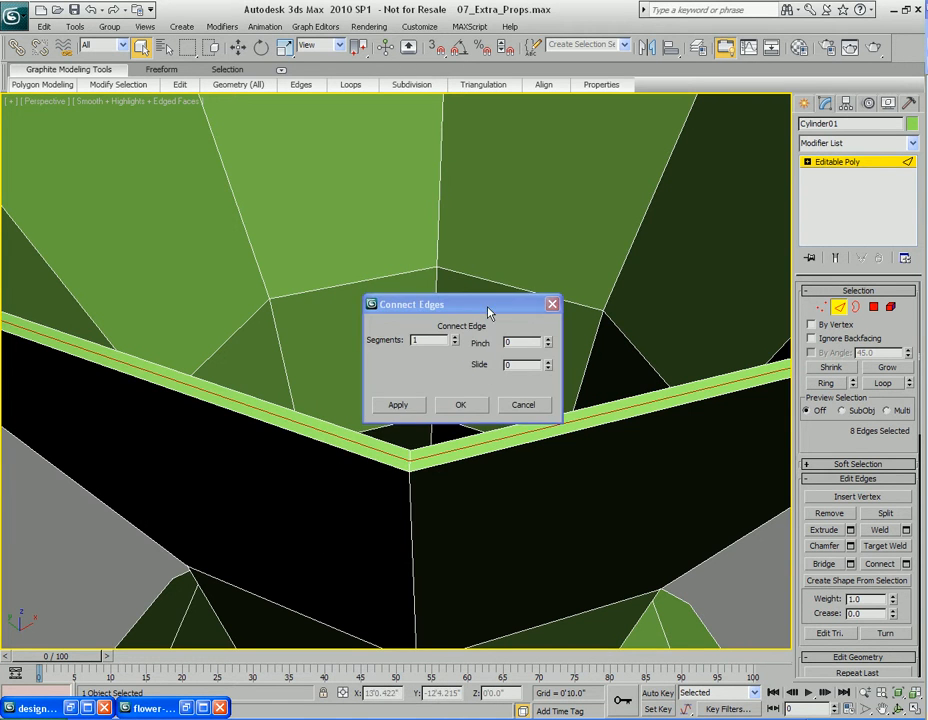
left_click_drag(489, 313, 647, 225)
right_click(391, 377)
left_click(368, 196)
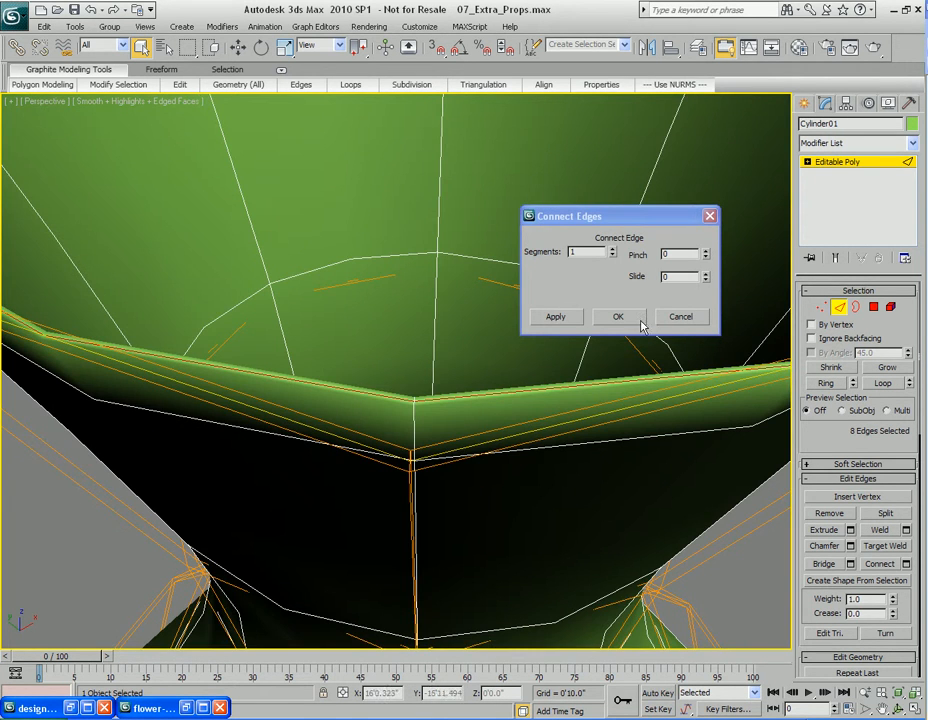
left_click(612, 249)
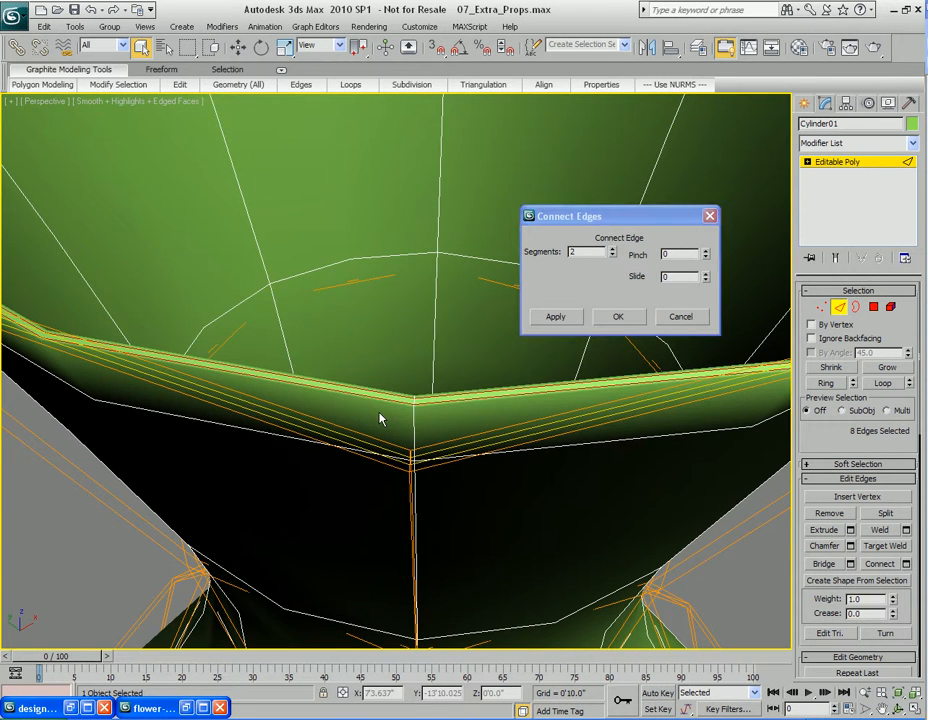
Render test views of the smoothed rim to check its shape
scroll(380, 420, "down", 5)
right_click(820, 445)
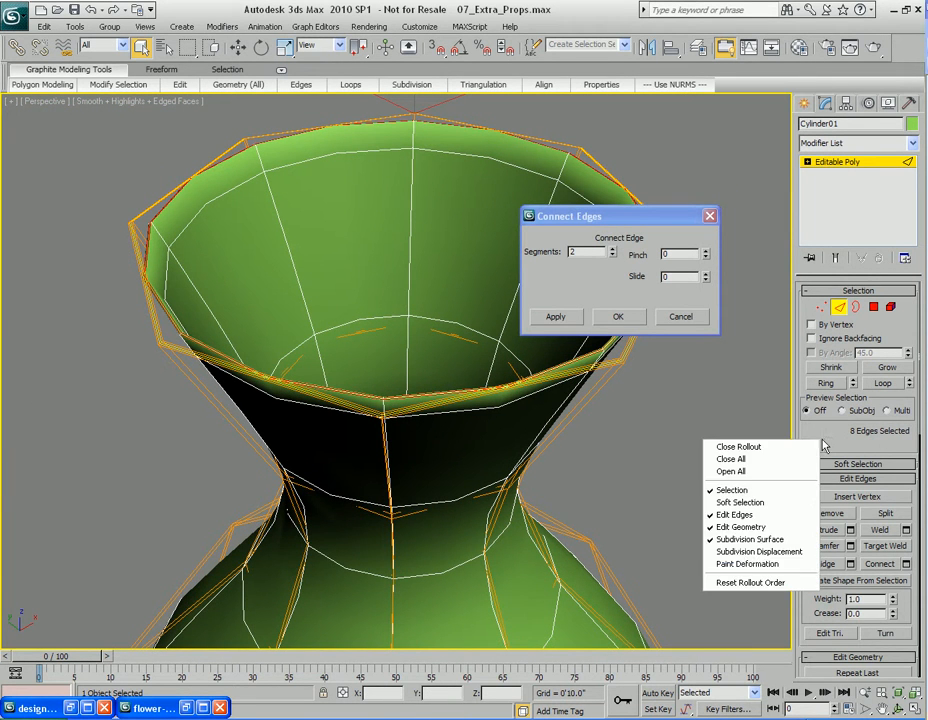
left_click(776, 552)
left_click(905, 456)
scroll(500, 440, "up", 6)
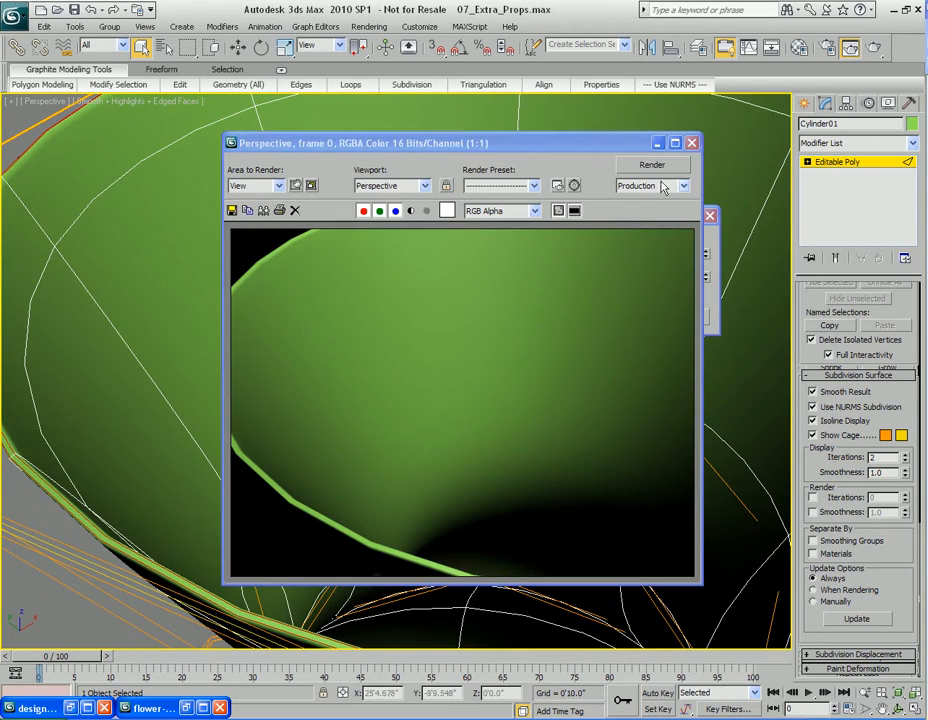
left_click(690, 143)
middle_click_drag(613, 478, 570, 396)
key("shift+q")
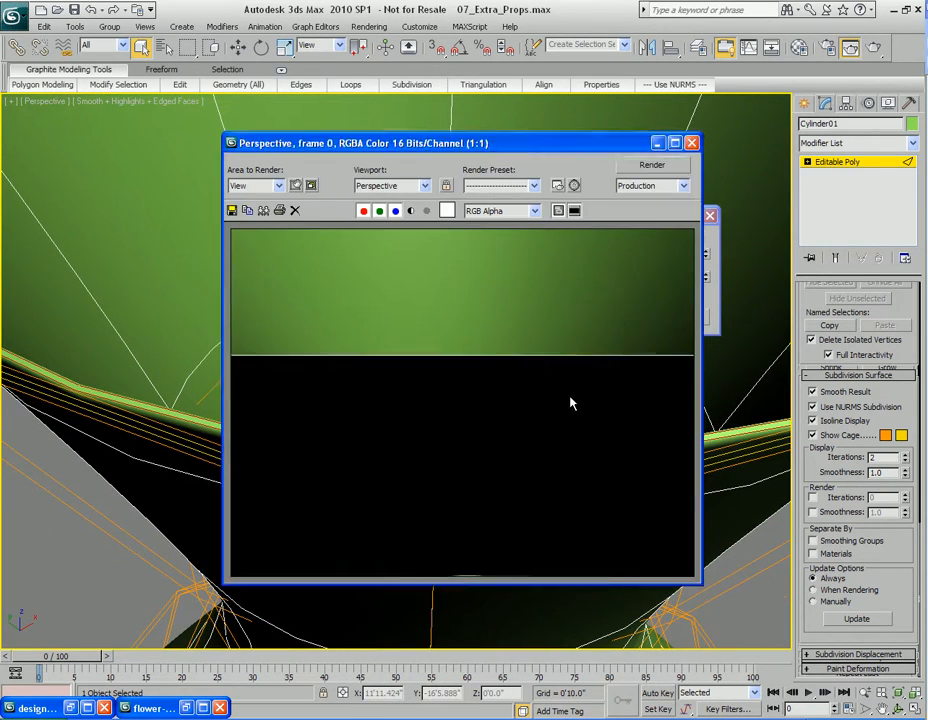
left_click(691, 144)
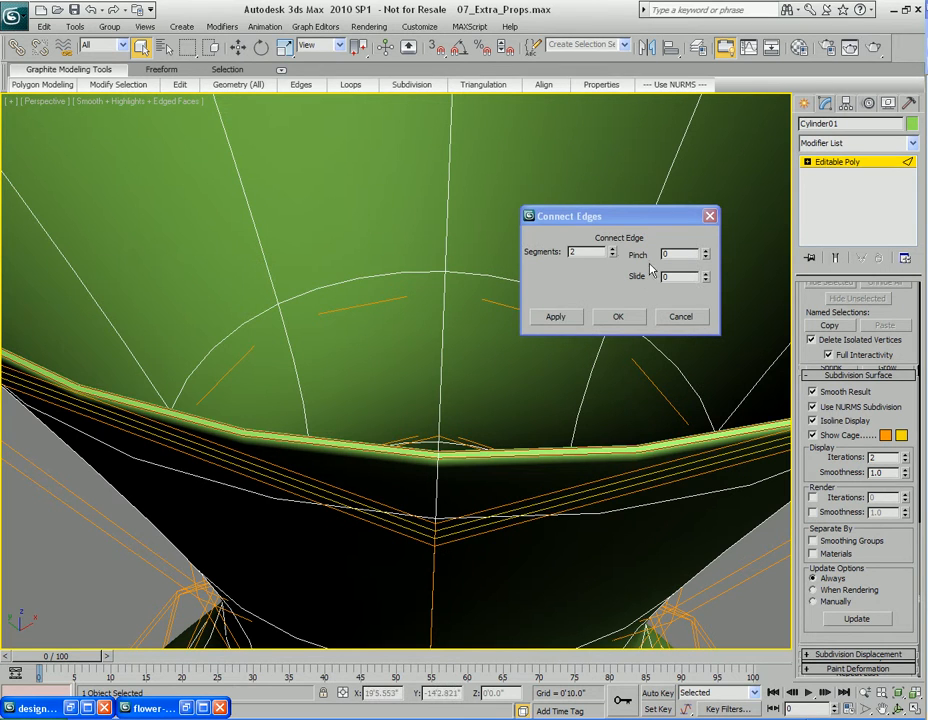
Raise the rim connection to 3 segments, render test views, and confirm the Connect Edges
left_click(613, 250)
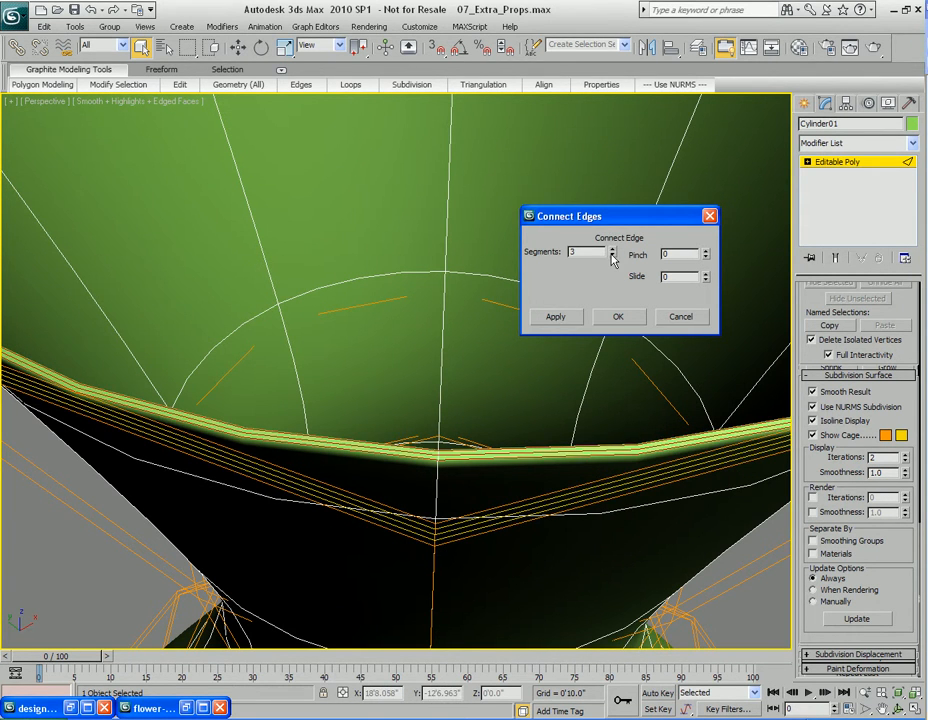
scroll(427, 455, "down", 5)
middle_click_drag(427, 430, 467, 440, "alt")
scroll(427, 437, "up", 6)
key("shift+q")
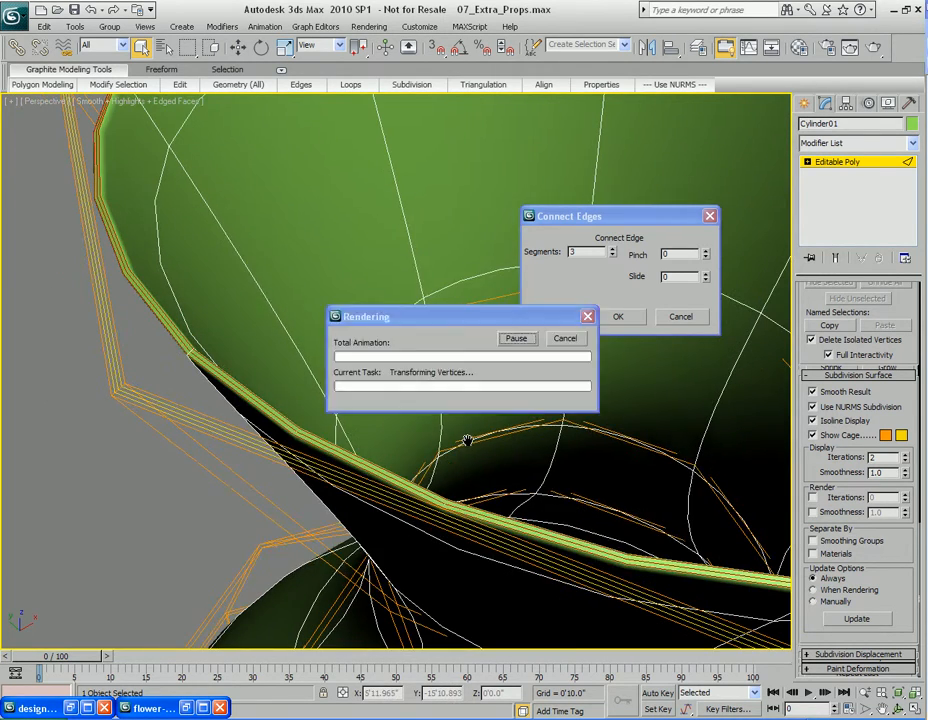
left_click(691, 143)
scroll(507, 515, "down", 10)
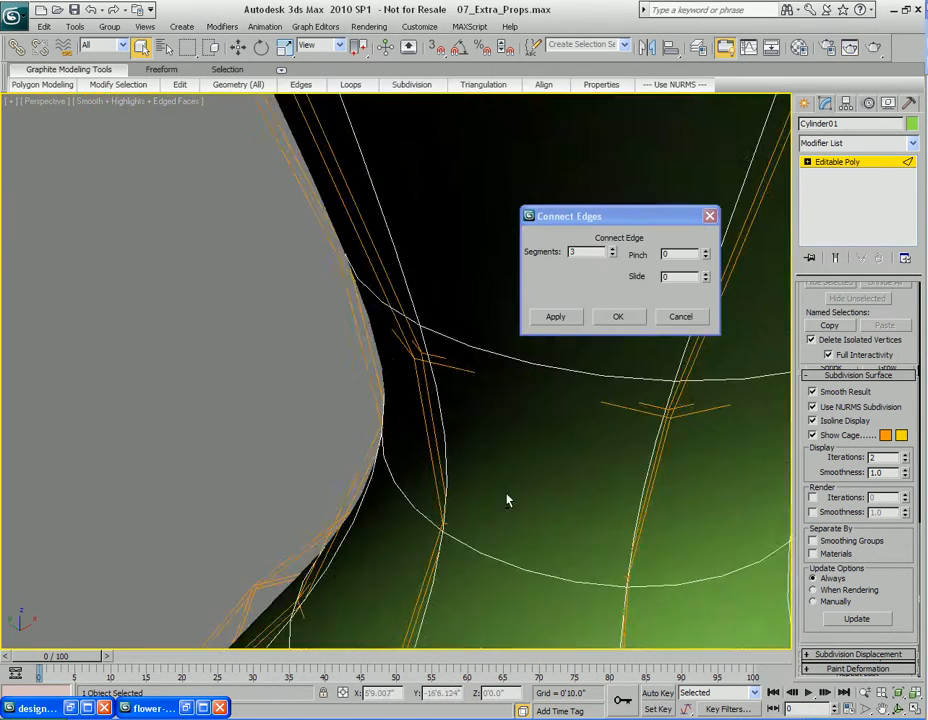
key("shift+q")
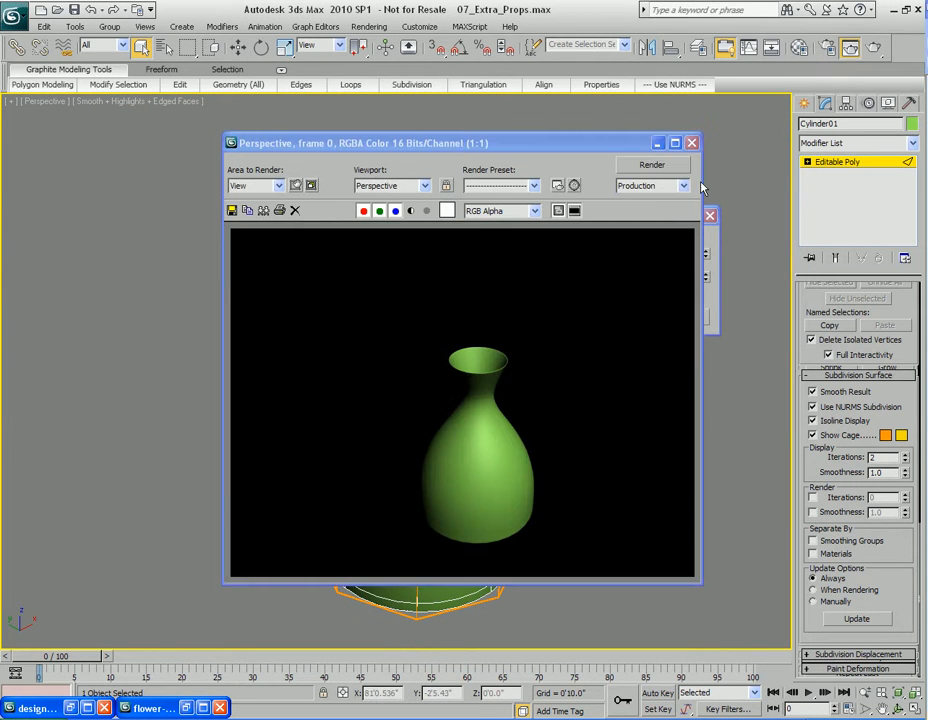
left_click(692, 143)
left_click(619, 315)
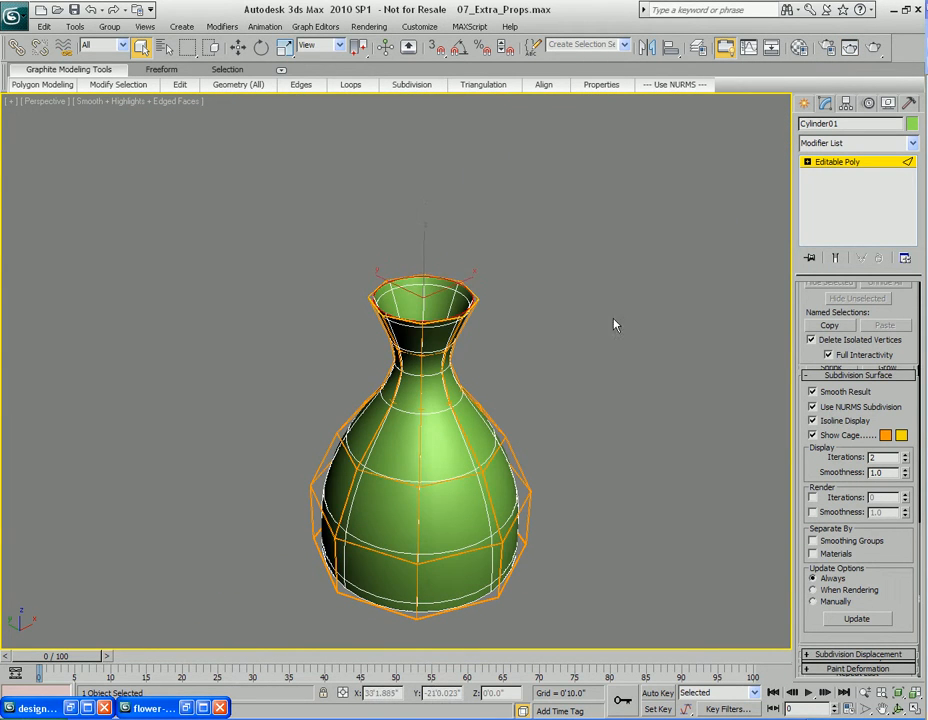
Rename the vase to Vase Type 2 and hide it
key("2")
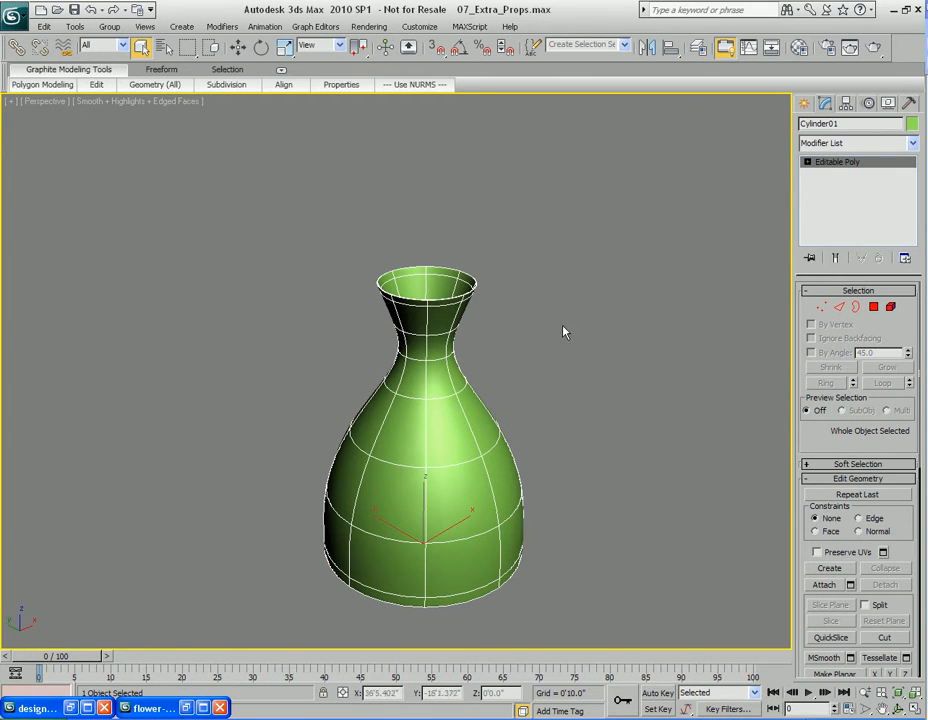
type("Vase Type 2")
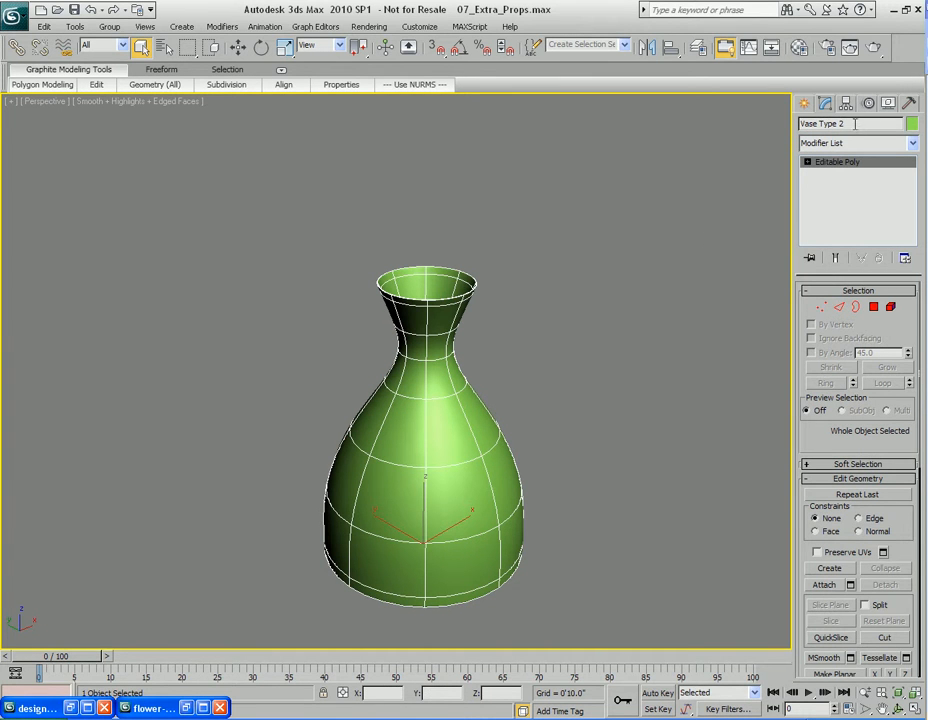
right_click(464, 452)
left_click(497, 377)
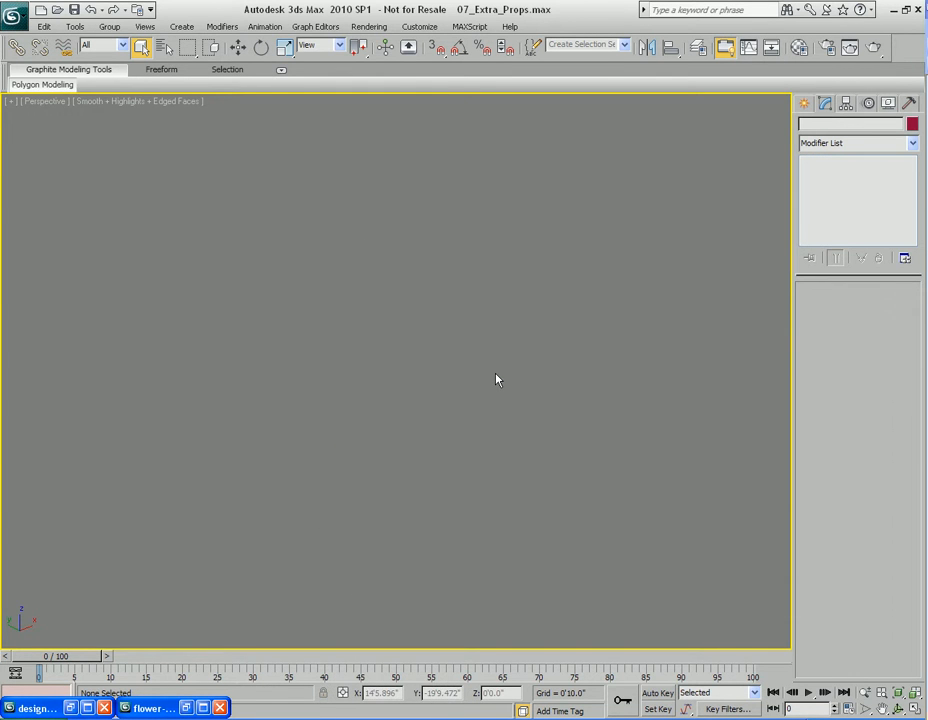
Maximize the Front viewport and place the flower-brown-vase reference image window beside it
key("alt+w")
left_click(521, 288)
key("alt+w")
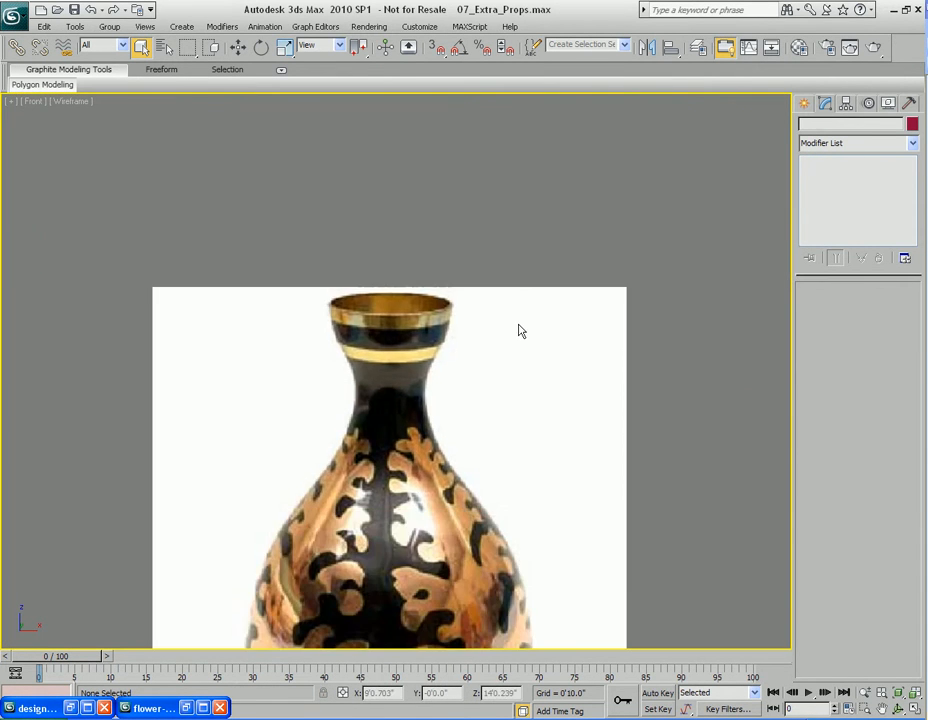
scroll(519, 330, "down", 4)
middle_click_drag(508, 456, 531, 380)
left_click(187, 708)
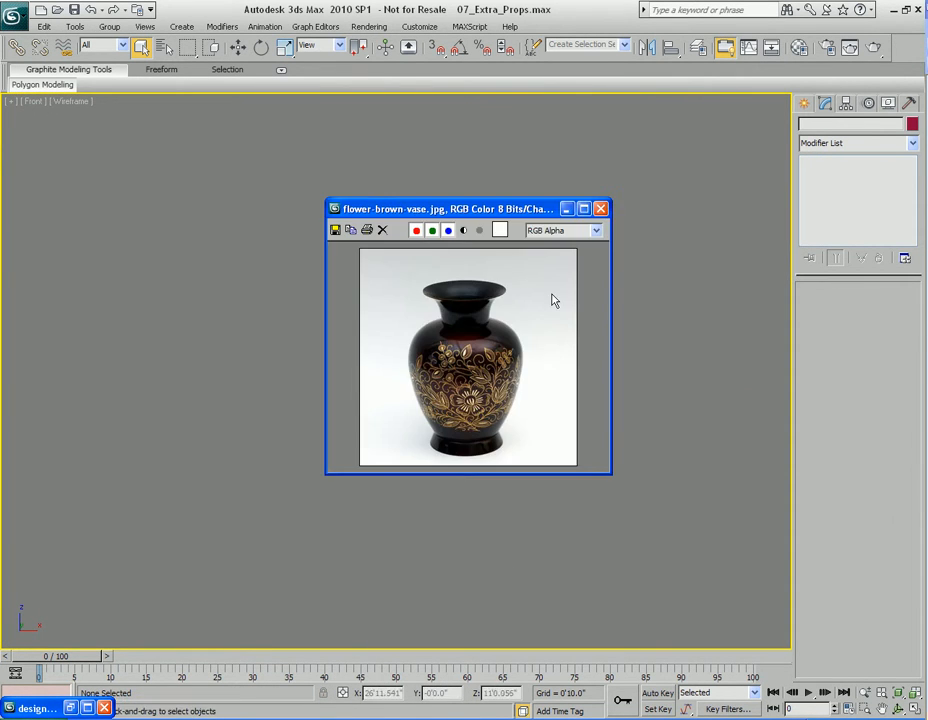
left_click_drag(518, 213, 603, 251)
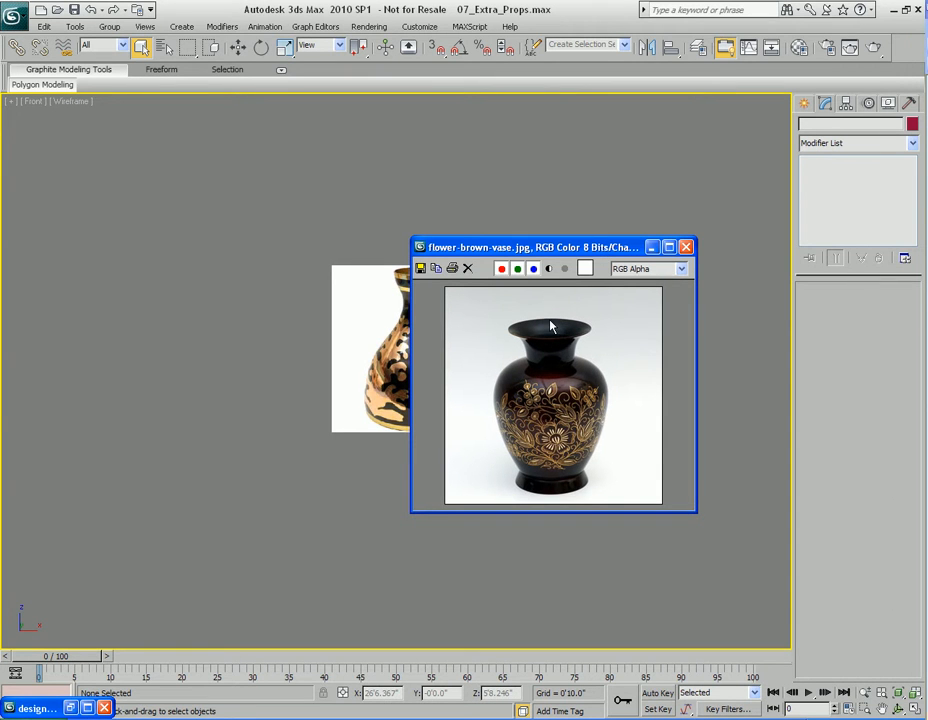
left_click_drag(516, 257, 651, 262)
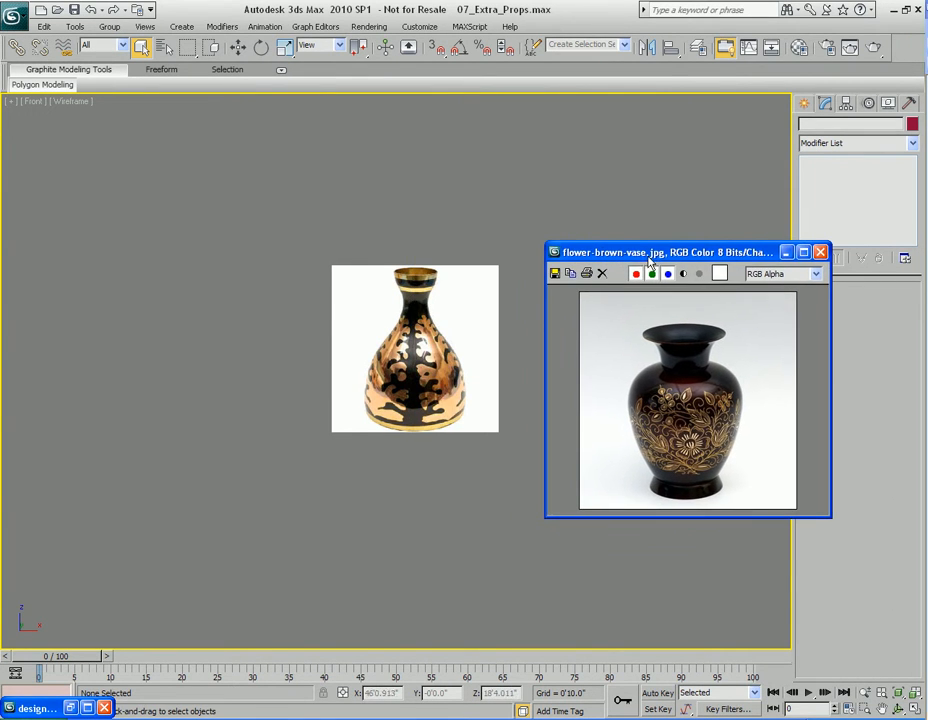
middle_click_drag(440, 386, 423, 385)
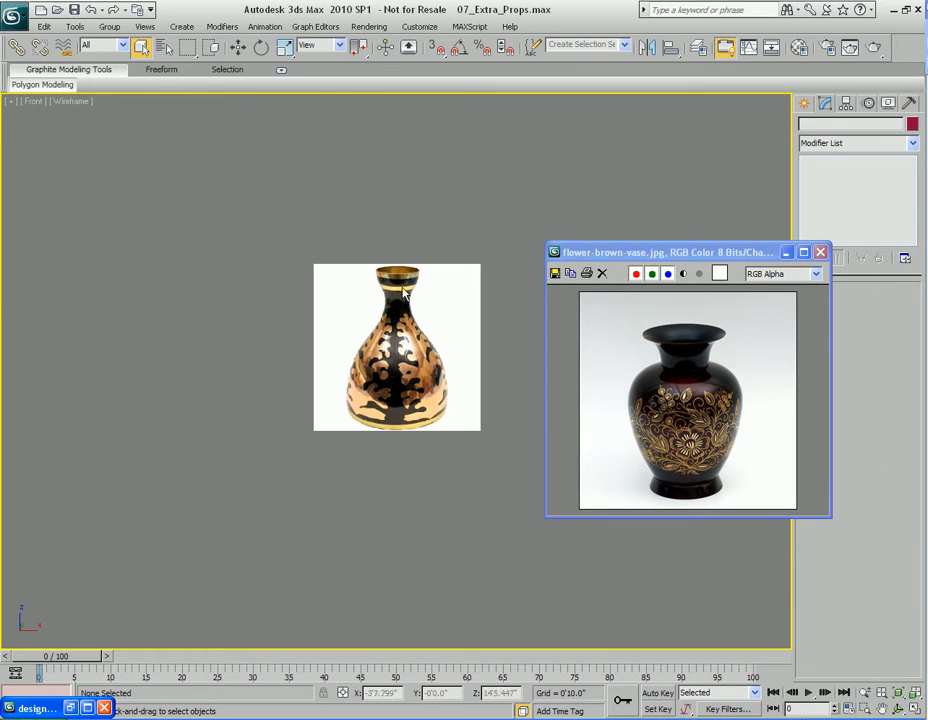
left_click_drag(690, 252, 680, 222)
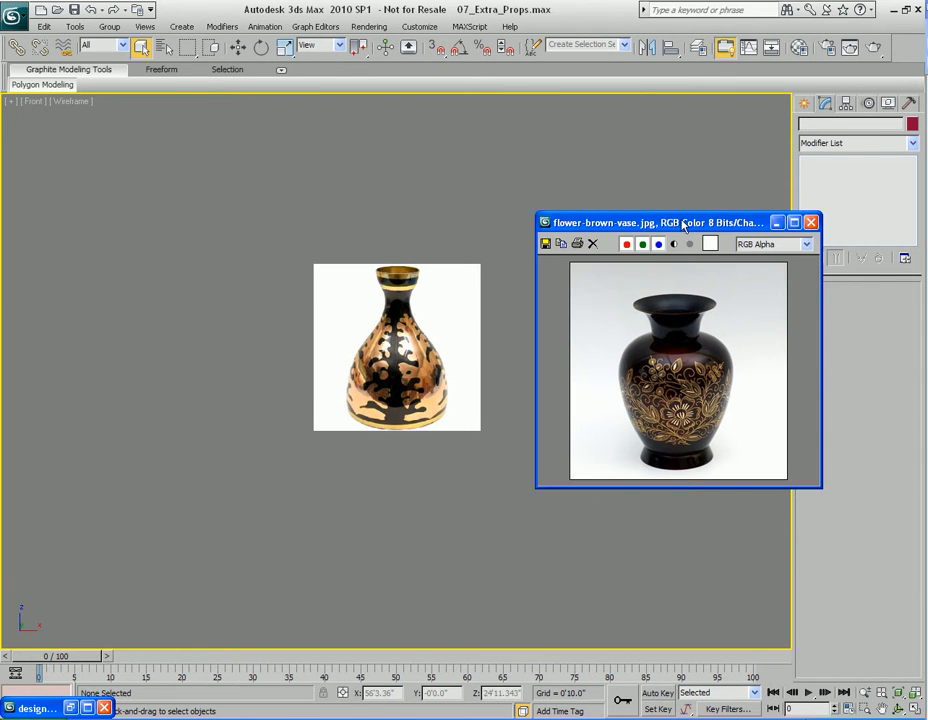
Set the Front viewport background image to flower-brown-vase.jpg
key("alt+b")
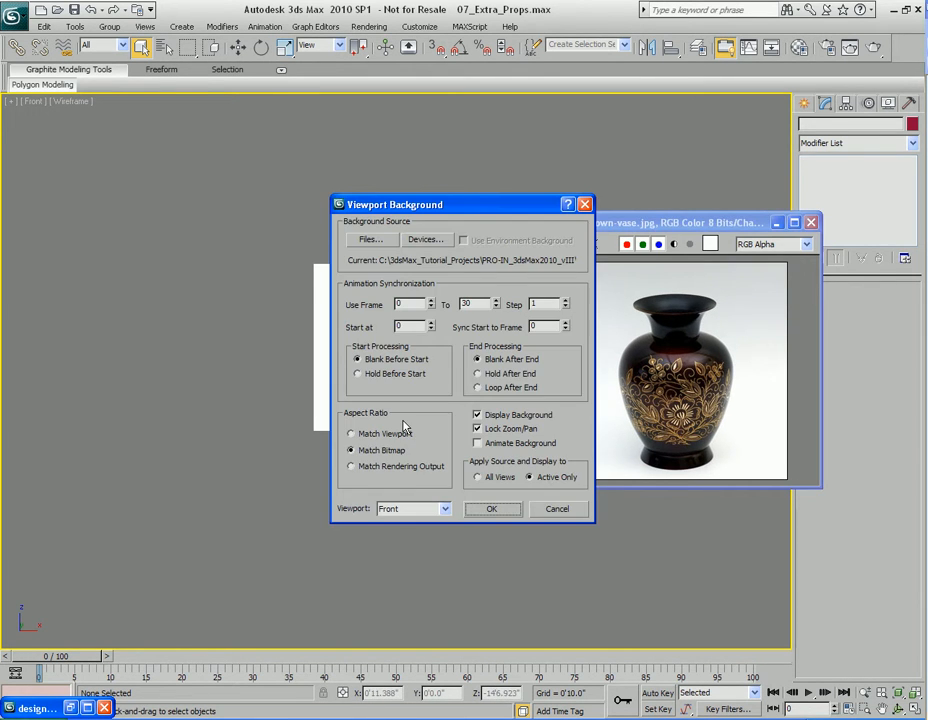
left_click(388, 246)
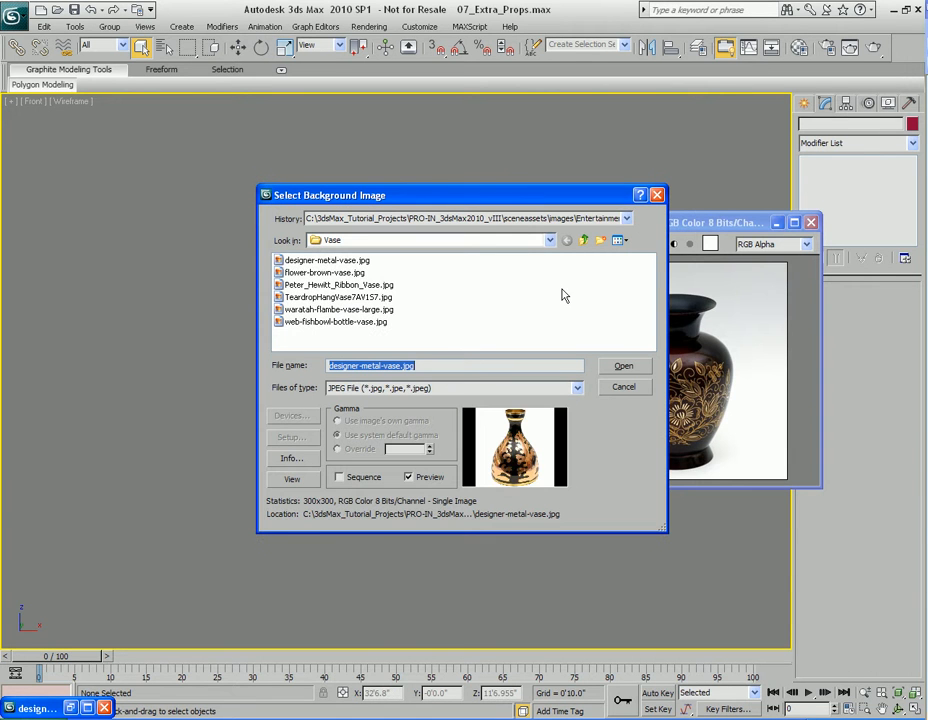
left_click(617, 240)
left_click(625, 261)
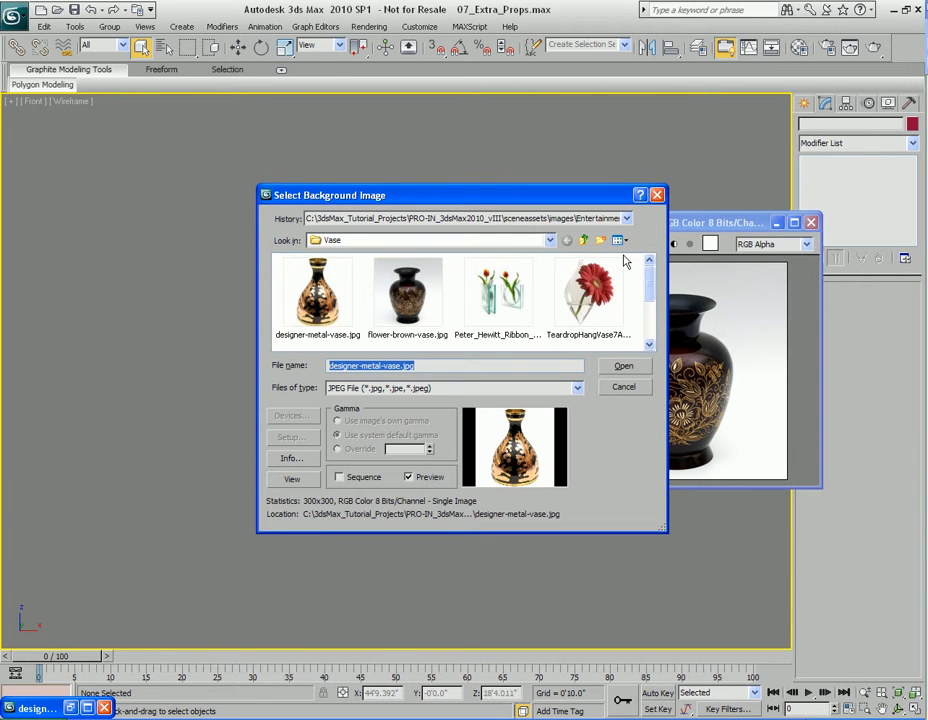
double_click(419, 296)
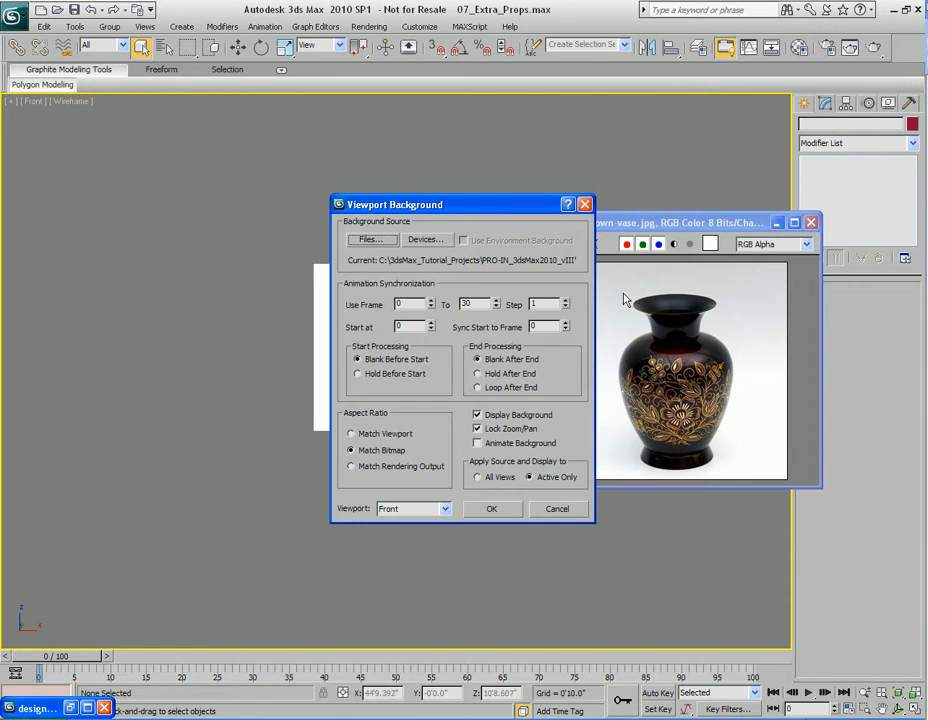
left_click(492, 510)
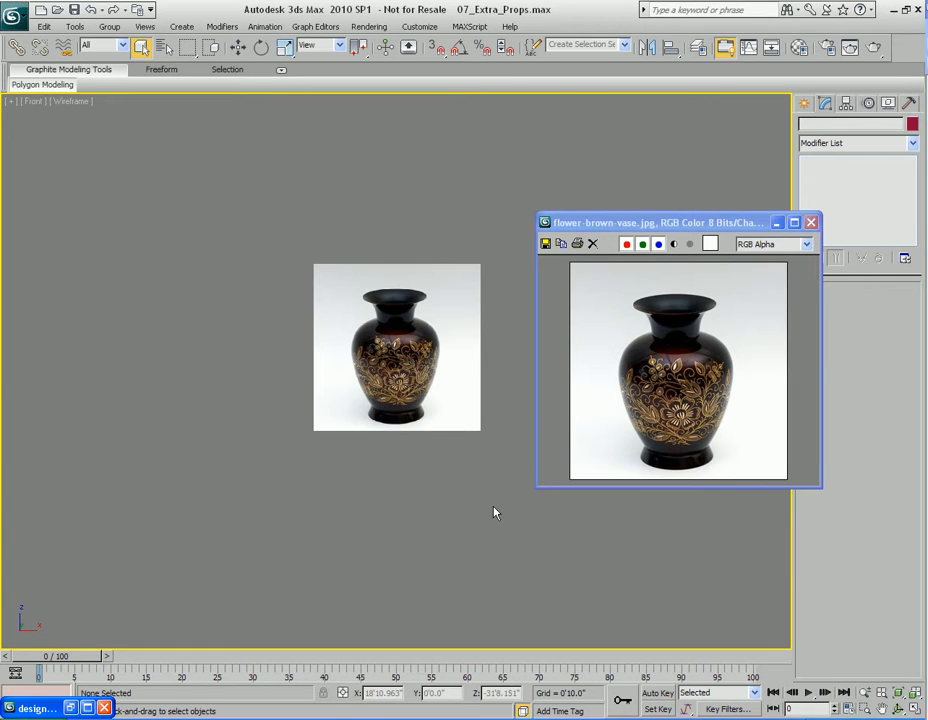
Minimize the reference image window and arrange Front and Perspective viewports with the home grid shown
left_click(774, 227)
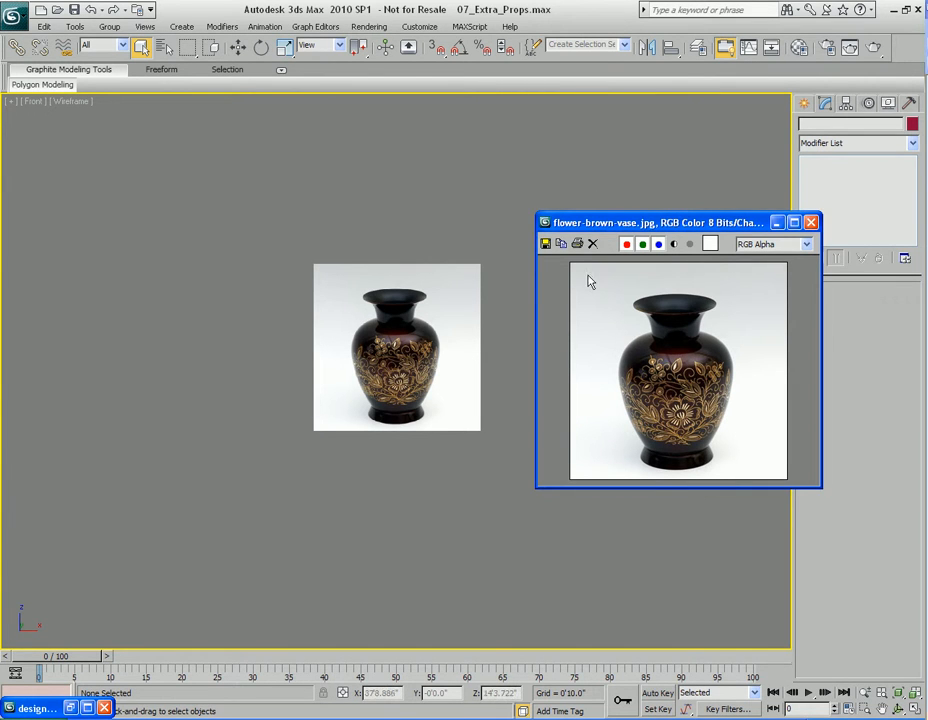
left_click(776, 222)
scroll(500, 440, "up", 3)
key("alt+w")
left_click(485, 480)
key("alt+w")
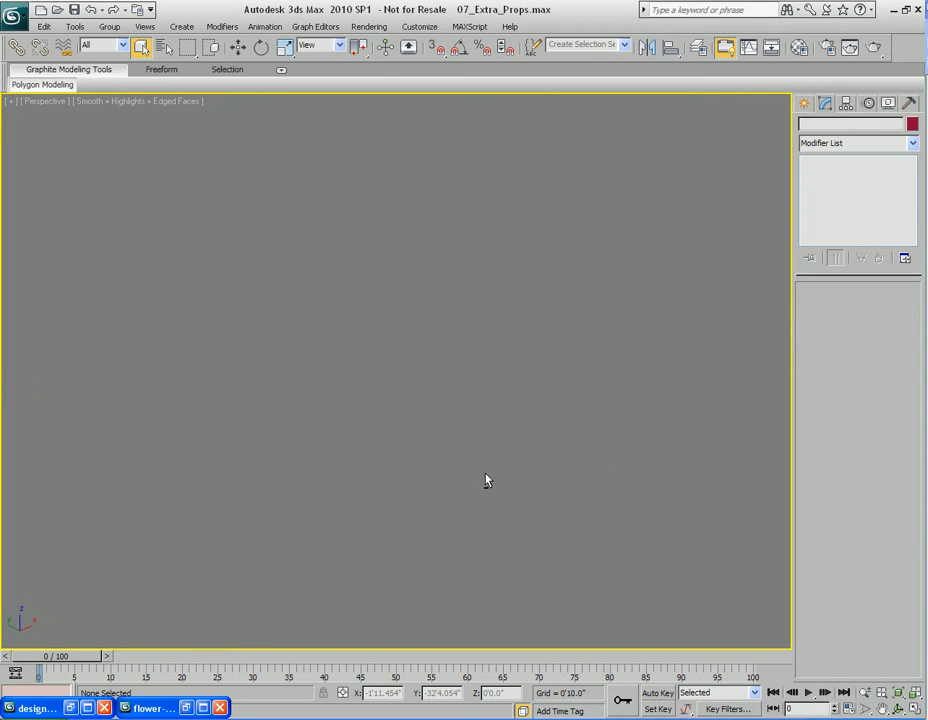
key("alt+w")
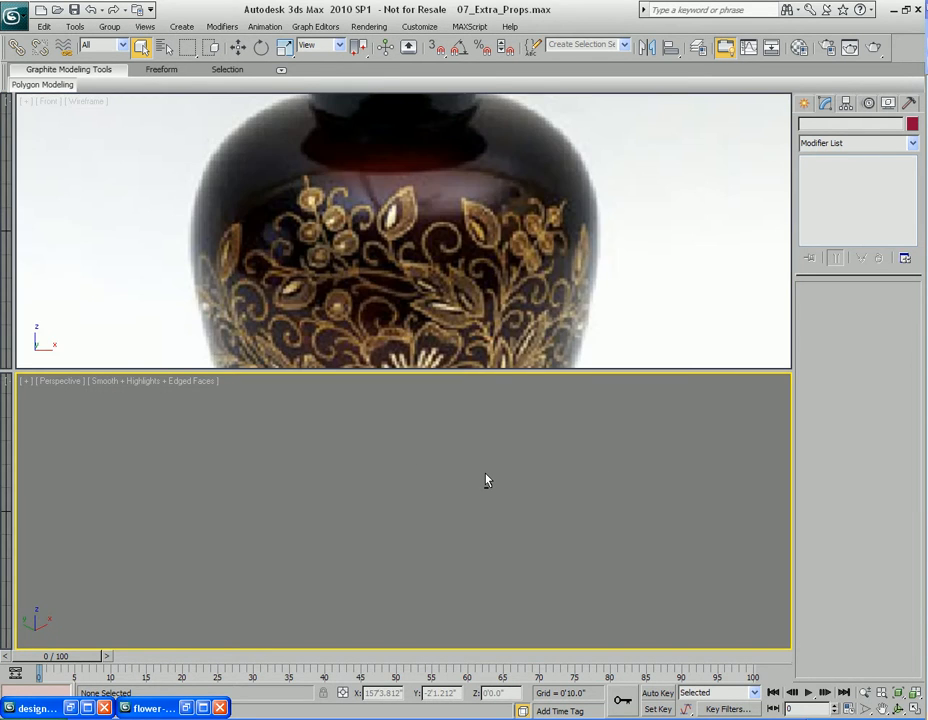
key("g")
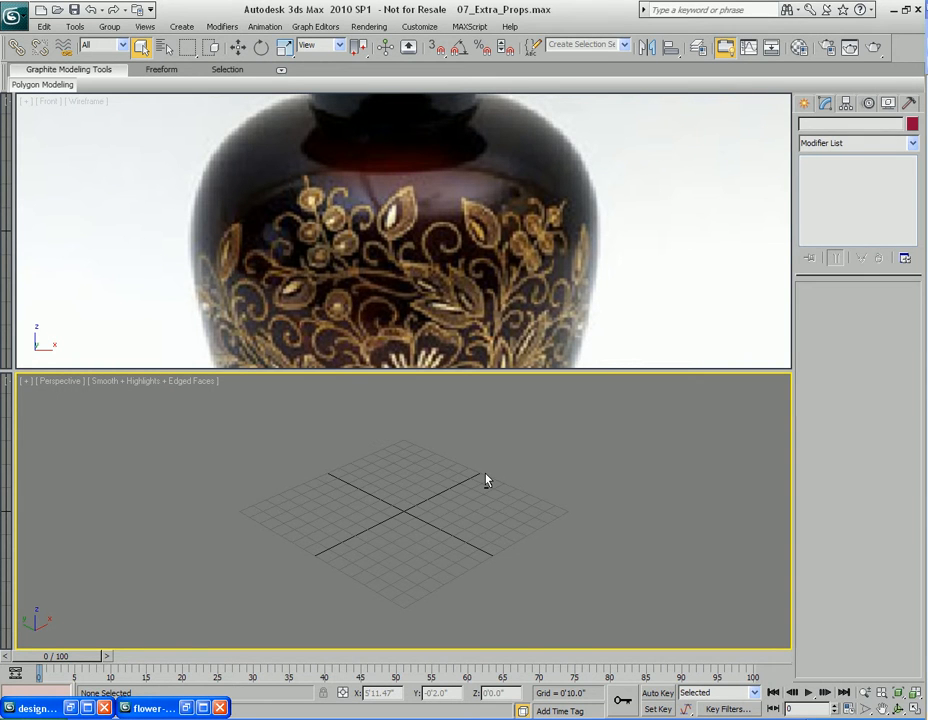
Create a cylinder in the Perspective viewport about 4'9.7" in radius and about 6'1" high
left_click(803, 104)
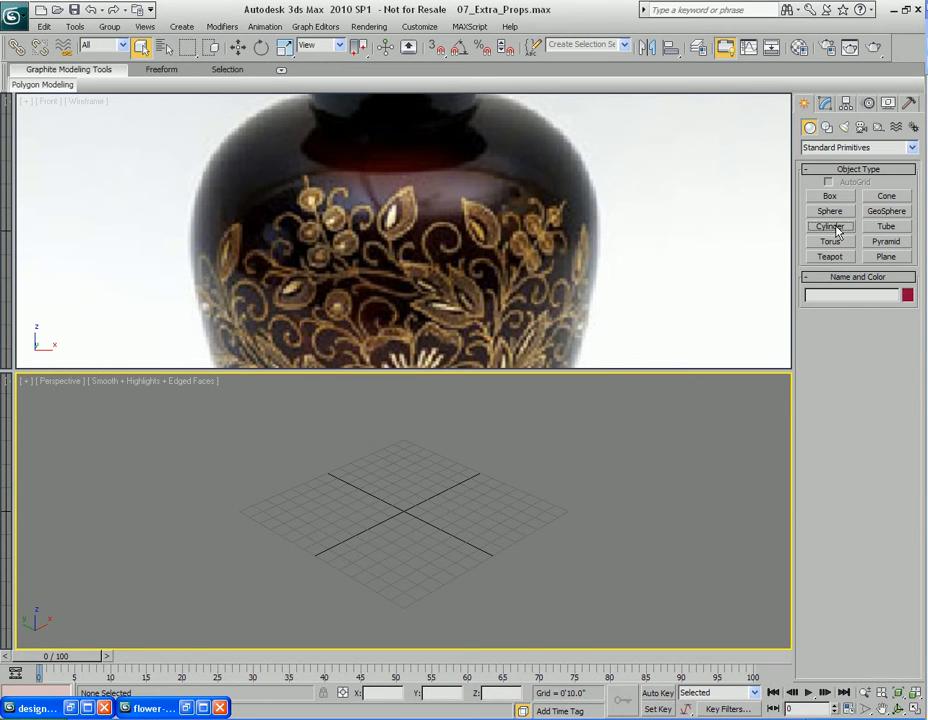
left_click(830, 226)
left_click_drag(406, 507, 446, 558)
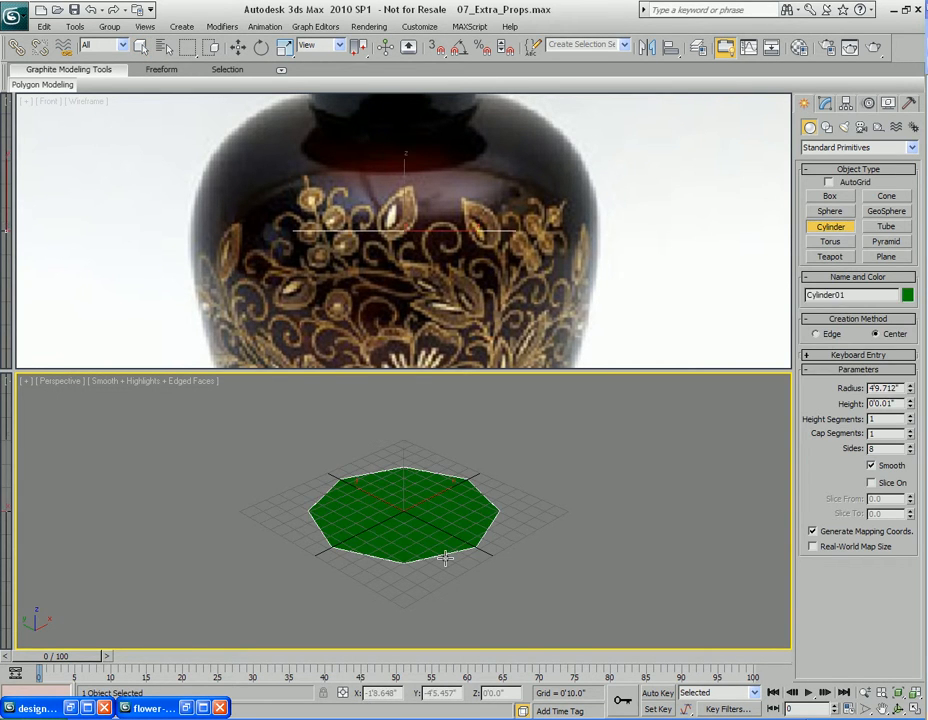
left_click(464, 427)
right_click(472, 435)
middle_click_drag(520, 481, 576, 536)
scroll(452, 257, "down", 3)
middle_click_drag(457, 291, 494, 204)
key("alt+w")
scroll(490, 262, "down", 2)
scroll(494, 204, "up", 2)
key("w")
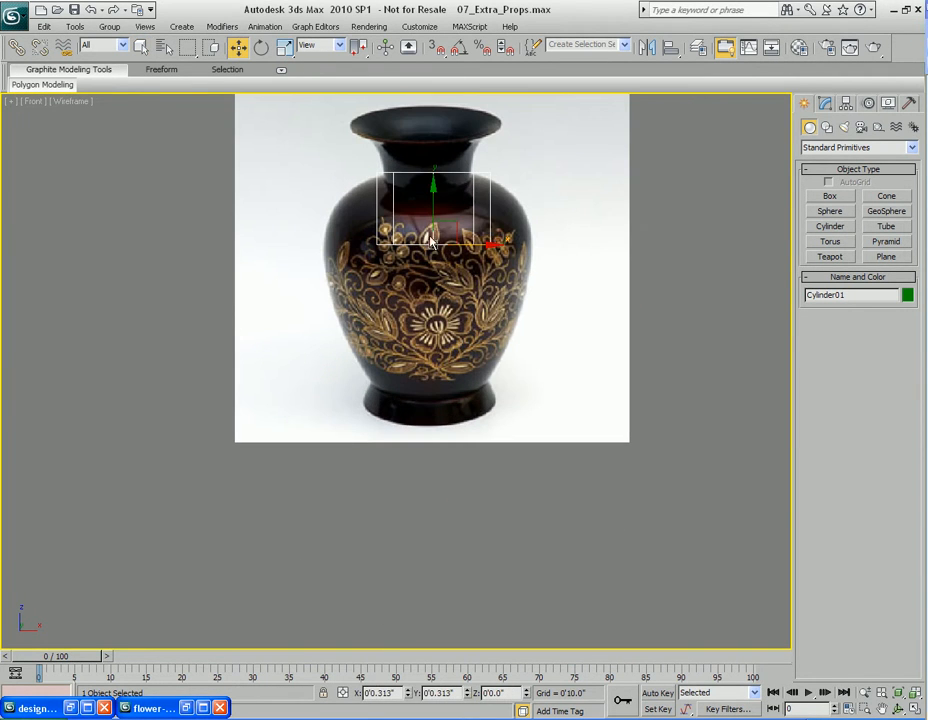
Move the cylinder down so its base sits at the bottom of the vase body in the reference
left_click_drag(431, 243, 430, 381)
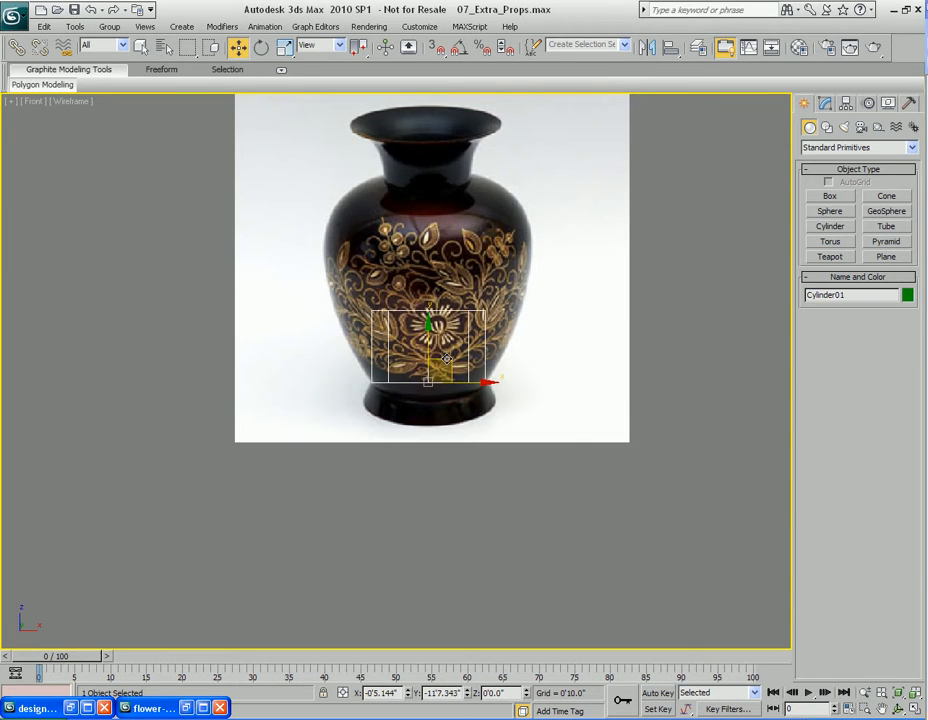
scroll(450, 375, "up", 3)
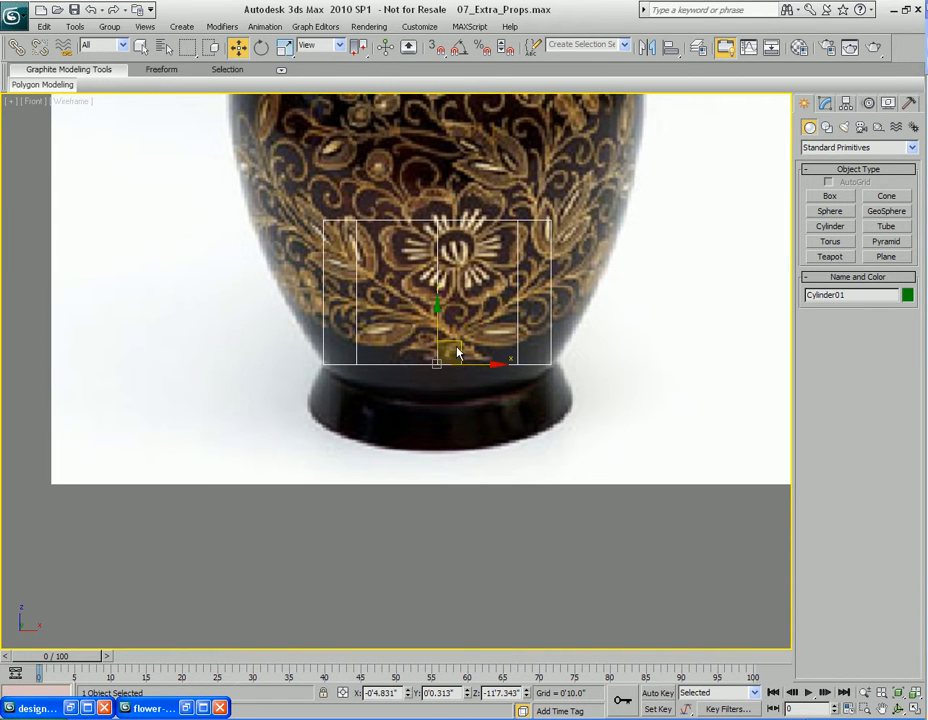
left_click_drag(444, 363, 439, 362)
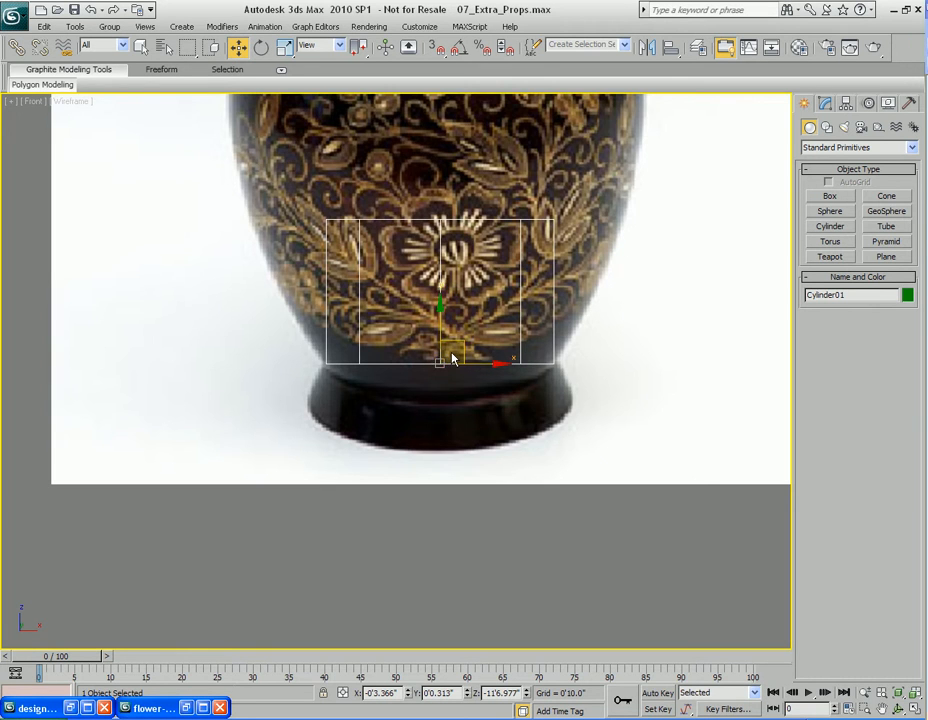
scroll(453, 359, "down", 2)
middle_click_drag(453, 359, 451, 347)
scroll(451, 347, "up", 2)
left_click_drag(493, 347, 497, 346)
scroll(462, 337, "down", 2)
middle_click_drag(462, 337, 462, 361)
key("1")
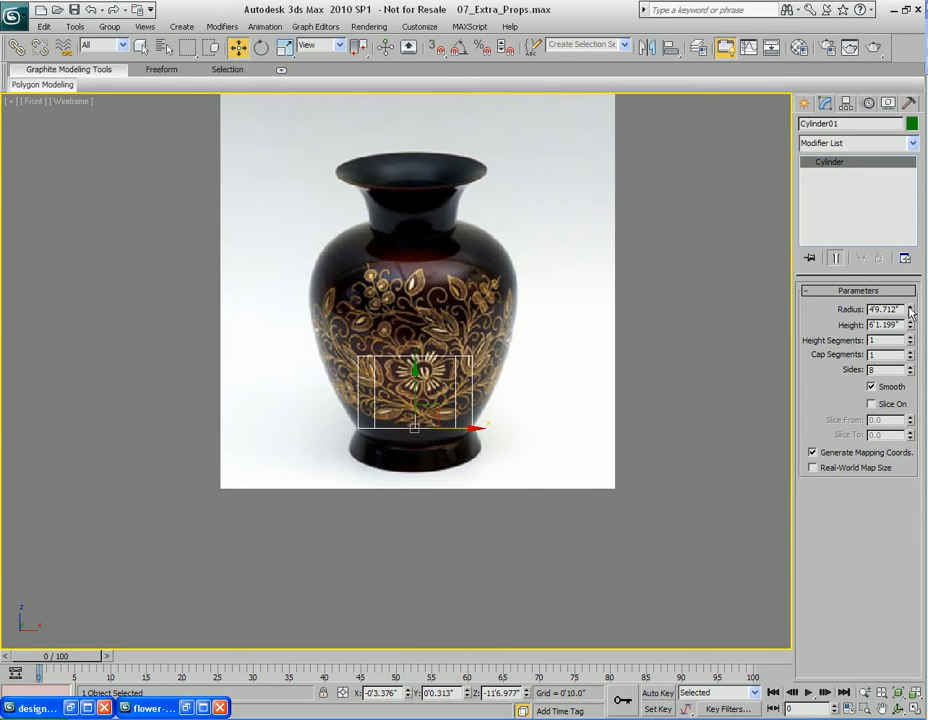
Set the cylinder's radius to 4'11.46" and convert it to an editable poly
left_click_drag(910, 313, 910, 312)
scroll(480, 400, "up", 4)
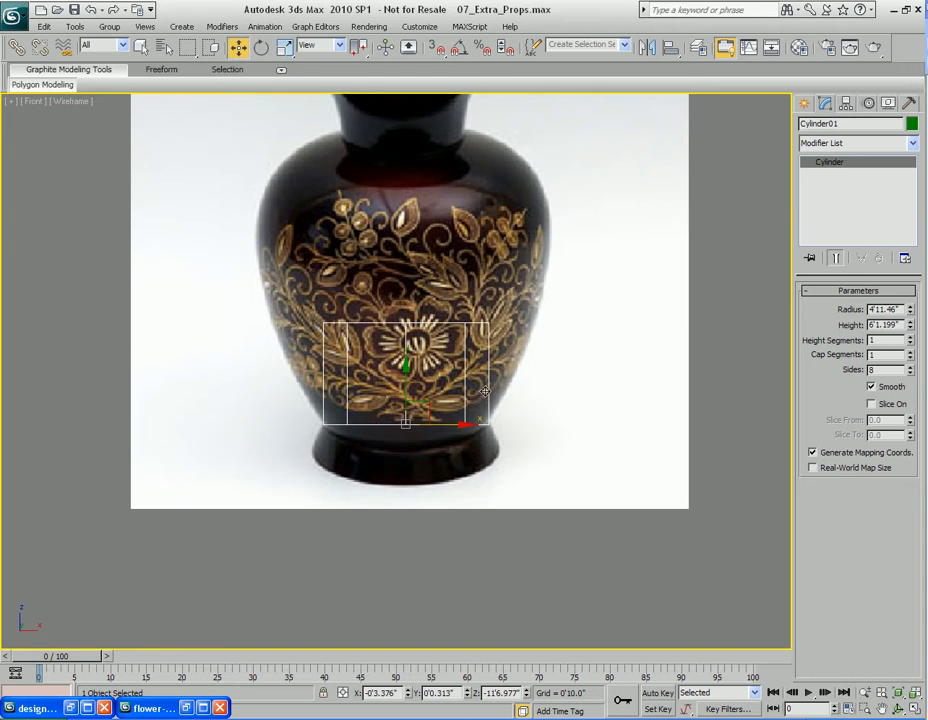
right_click(455, 304)
mouse_move(499, 507)
left_click(600, 480)
middle_click_drag(437, 401, 472, 418)
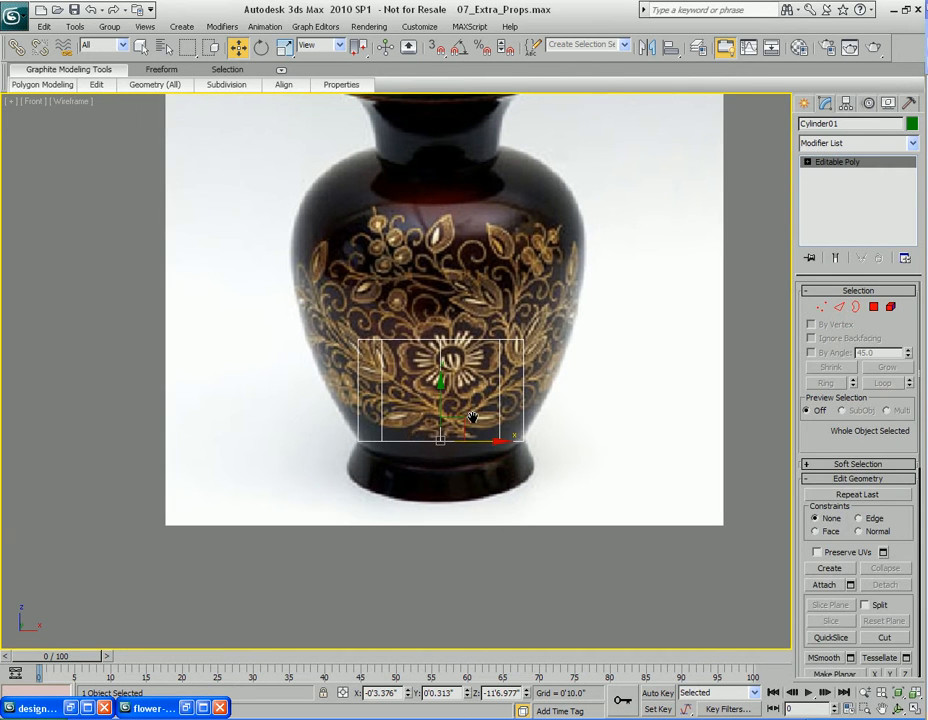
Select the cylinder's top vertices, scale them outward to the vase's widest part, and turn on NURMS smoothing
key("1")
left_click_drag(290, 311, 657, 389)
left_click_drag(443, 331, 443, 320)
key("r")
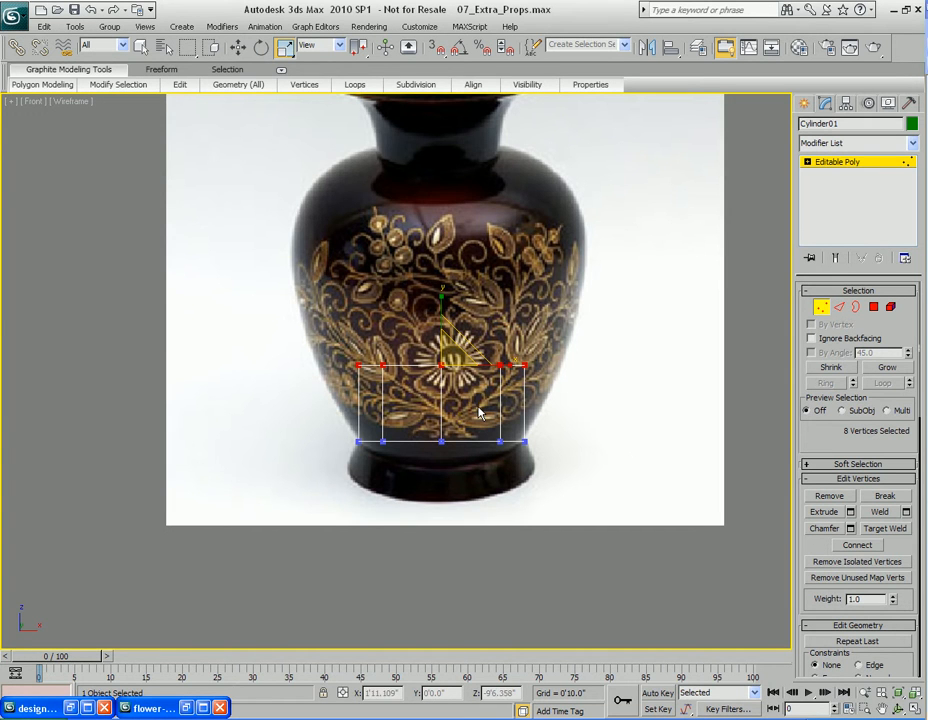
key("alt+w")
middle_click_drag(485, 490, 490, 408)
middle_click_drag(493, 518, 516, 486)
left_click_drag(444, 523, 447, 534)
right_click(395, 533)
left_click(404, 335)
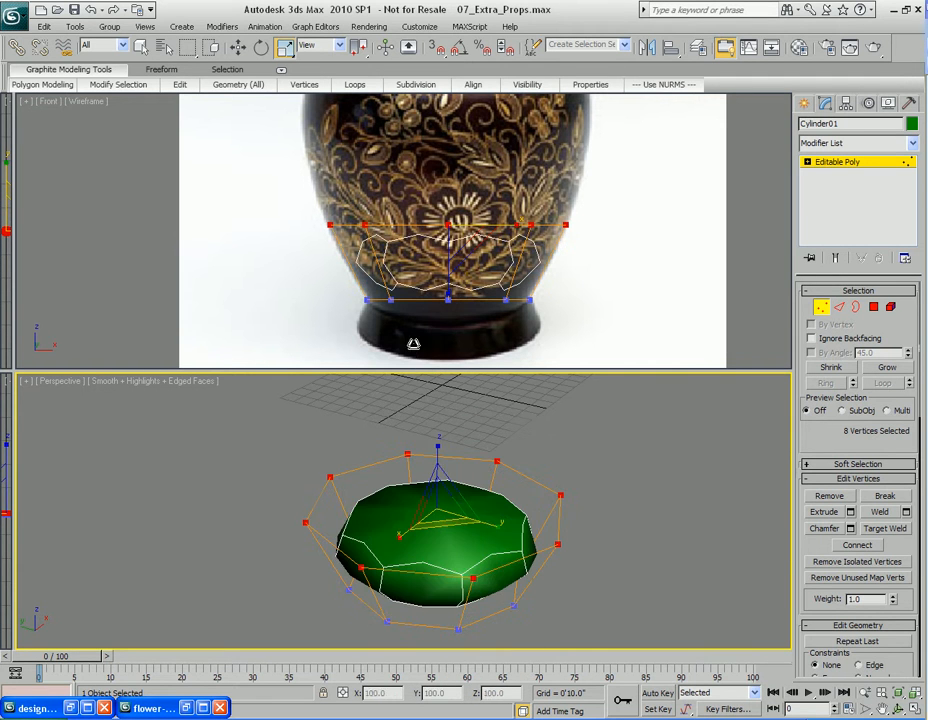
Extrude the top polygon upward to the vase's shoulder and position it against the reference
scroll(491, 515, "down", 2)
middle_click_drag(485, 472, 483, 533)
key("4")
left_click(439, 519)
key("shift+e")
left_click_drag(436, 536, 445, 158)
middle_click(446, 213)
middle_click_drag(452, 254, 464, 329)
key("w")
scroll(464, 322, "down", 2)
middle_click_drag(476, 220, 473, 256)
left_click_drag(442, 211, 442, 147)
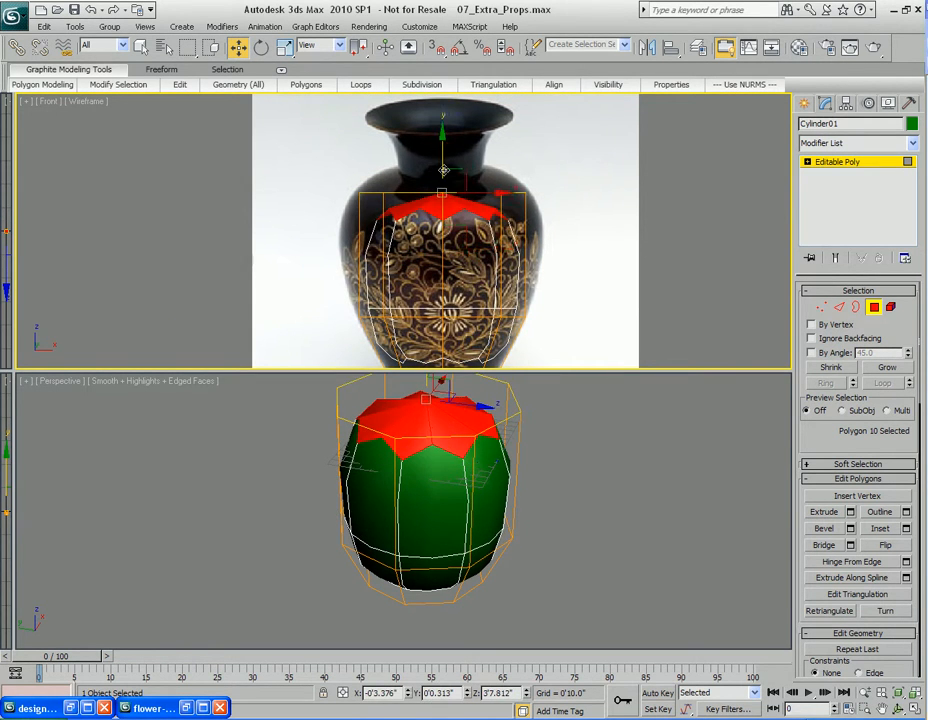
Scale the top polygon inward to follow the shoulder's curve
scroll(441, 147, "up", 4)
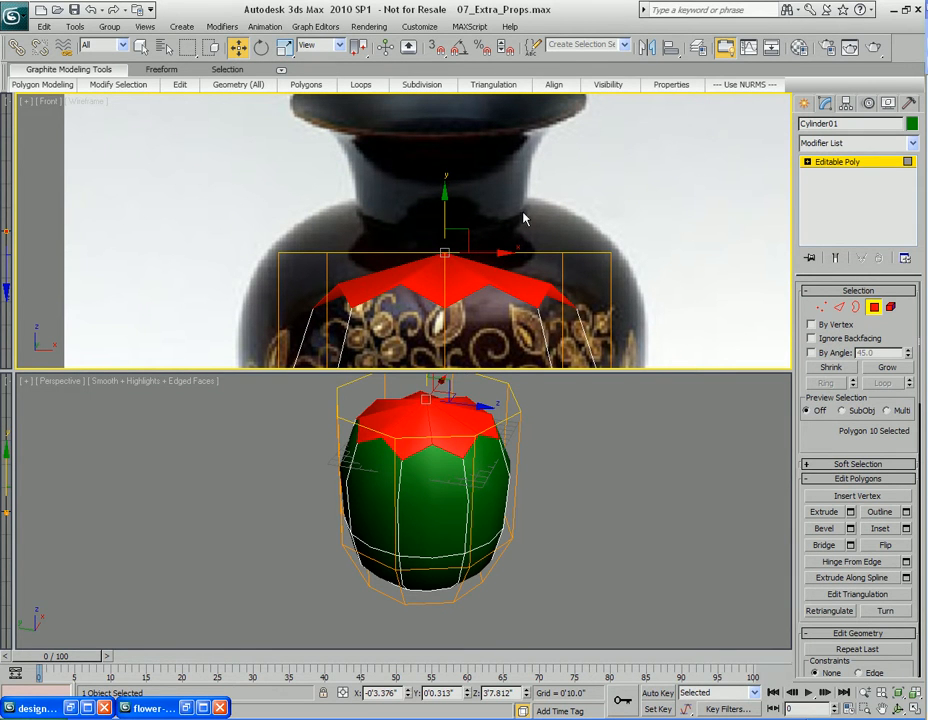
middle_click_drag(448, 309, 466, 350)
scroll(451, 240, "down", 3)
key("r")
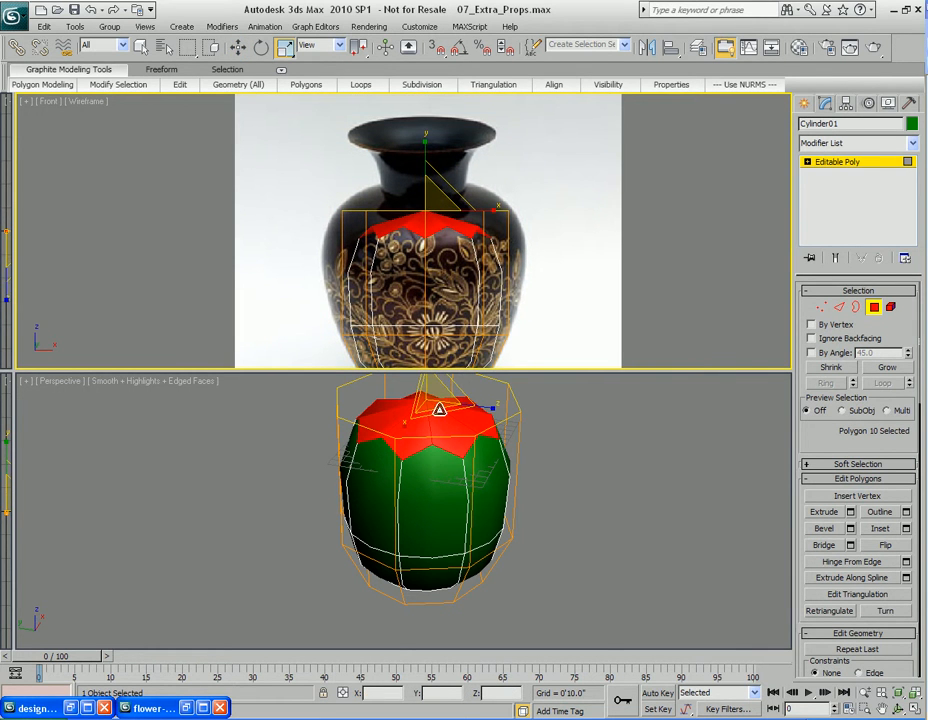
left_click_drag(436, 409, 436, 441)
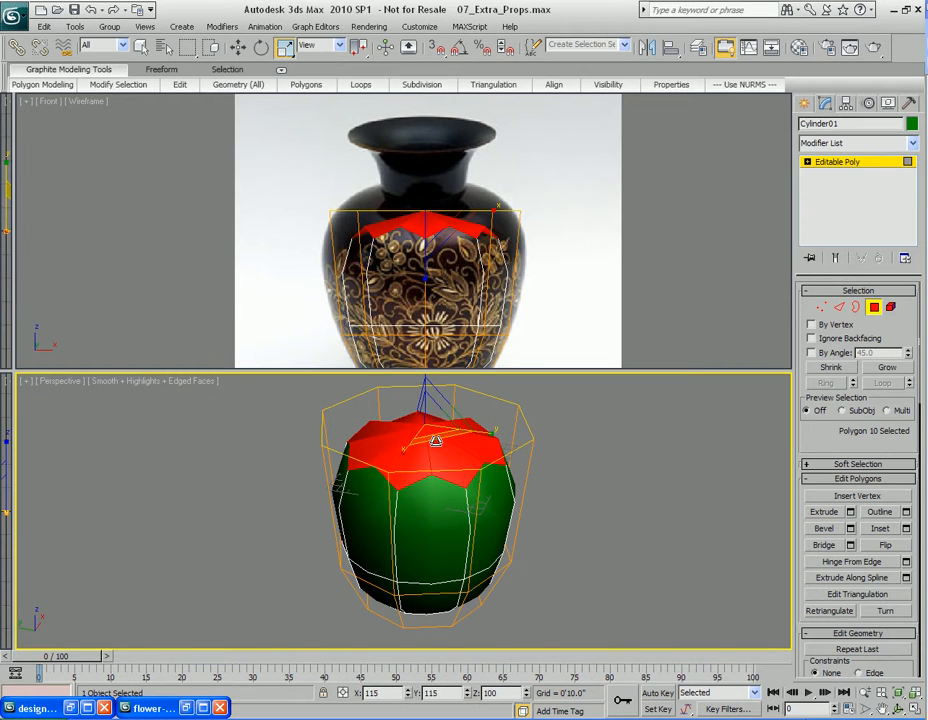
Connect the body's vertical edges with 1 segment and scale the new edge loop outward
key("2")
left_click_drag(288, 228, 610, 276)
right_click(456, 219)
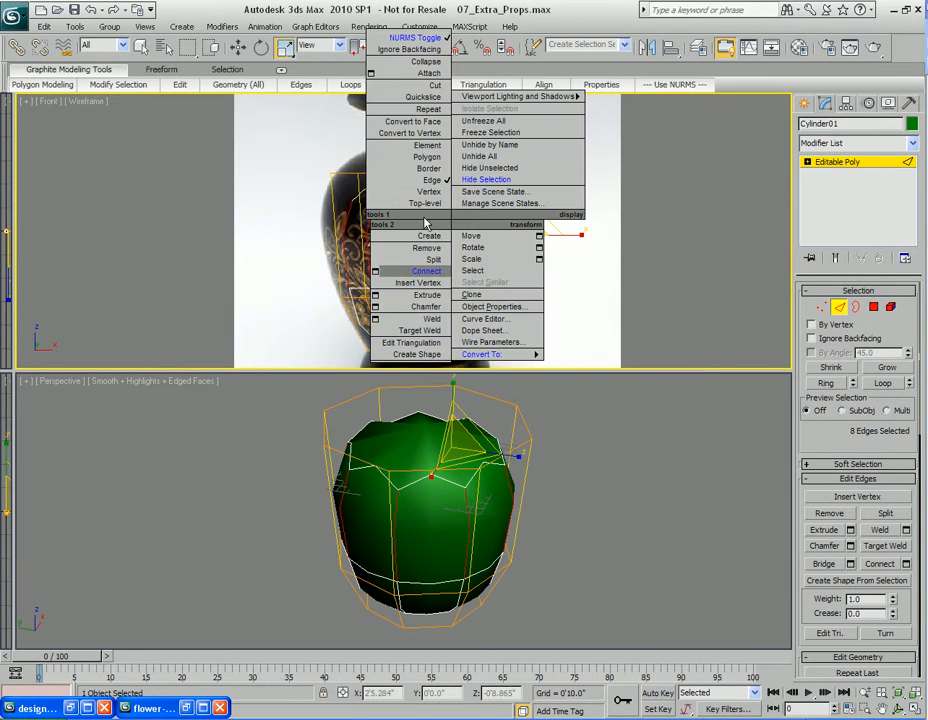
left_click(374, 272)
left_click_drag(454, 304, 664, 260)
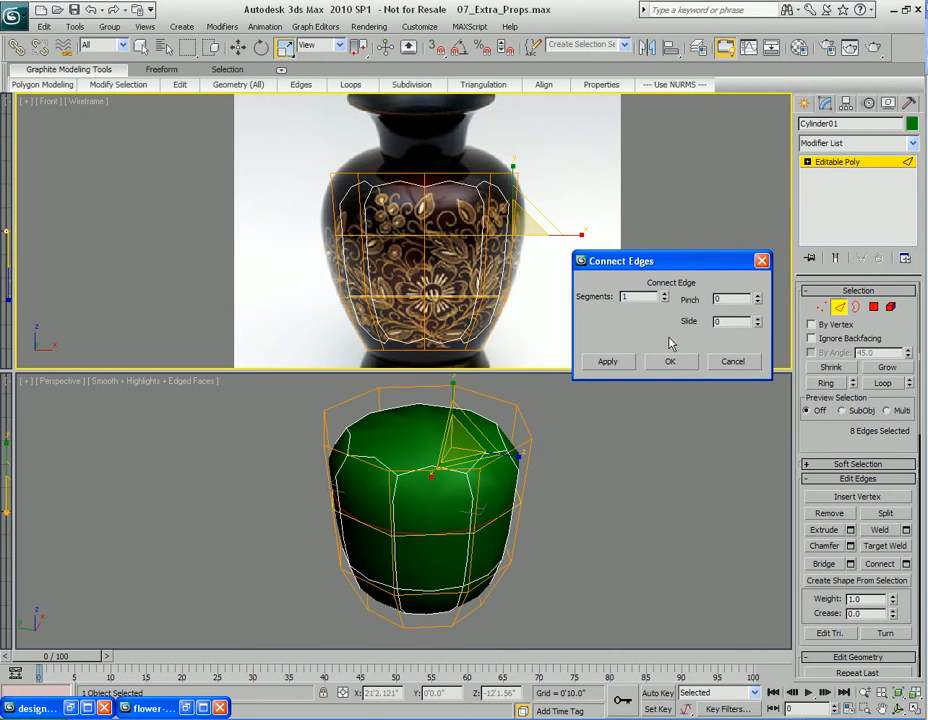
left_click(670, 362)
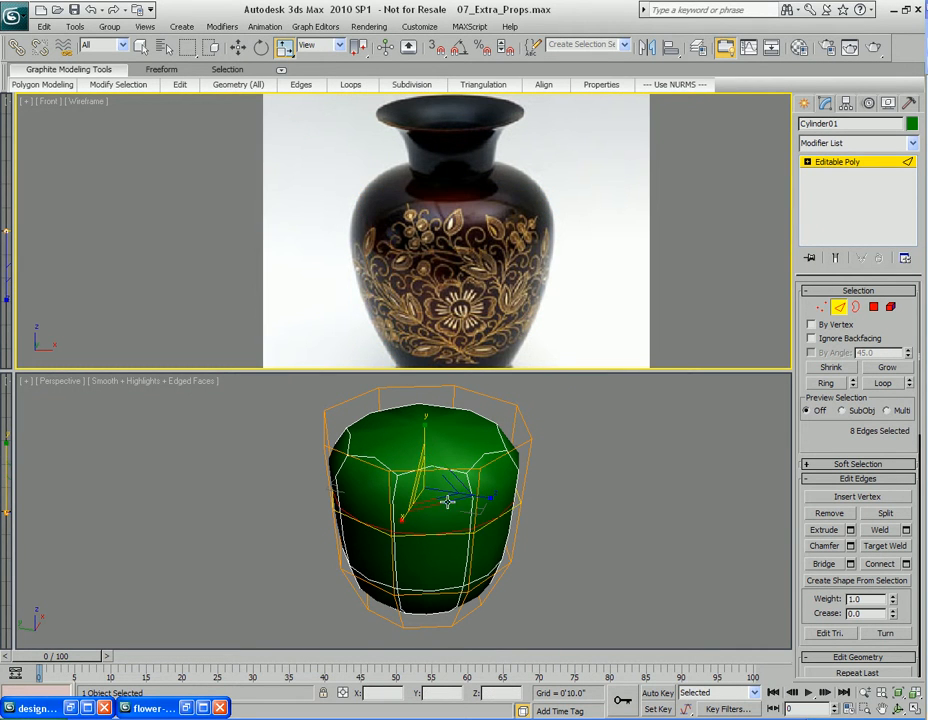
left_click_drag(434, 500, 435, 512)
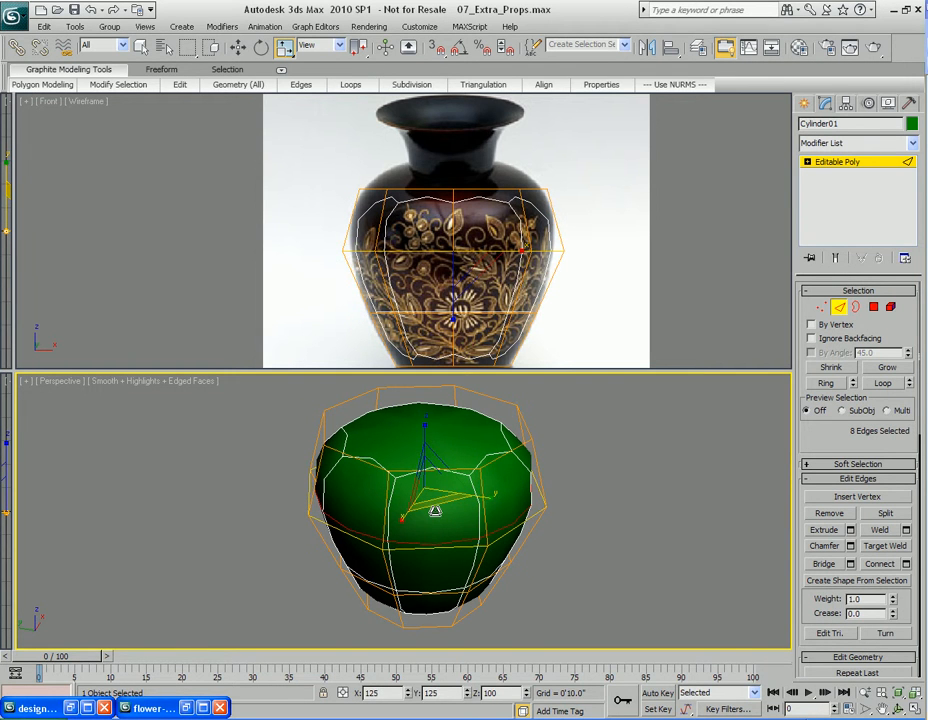
Select the bottom polygon and extrude it downward toward the vase's foot
middle_click_drag(459, 357, 448, 284)
key("1")
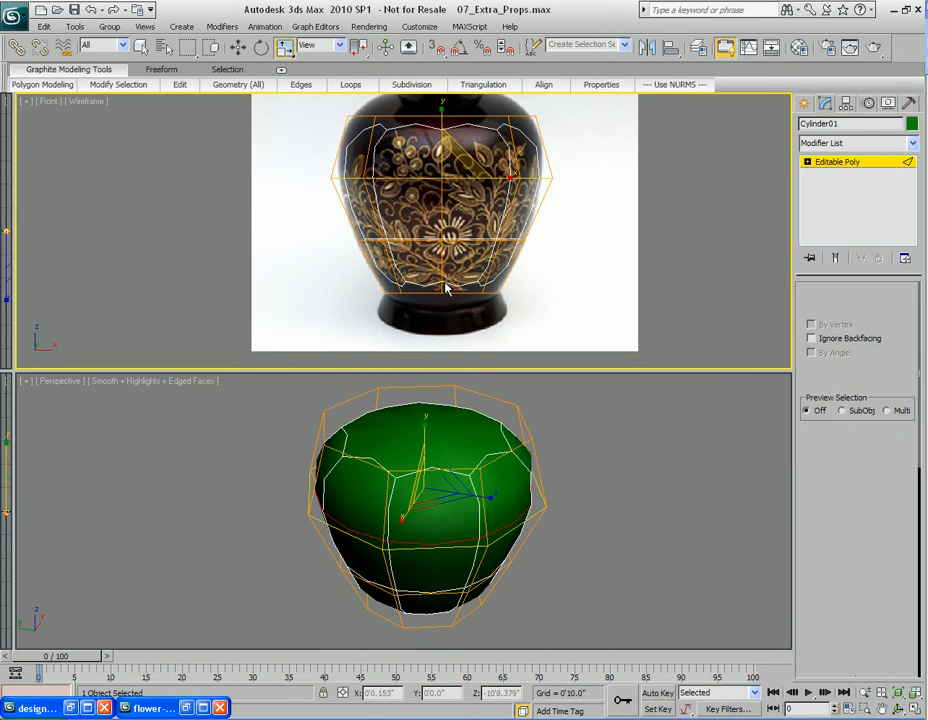
middle_click_drag(446, 602, 428, 563, "alt")
key("4")
left_click(476, 511)
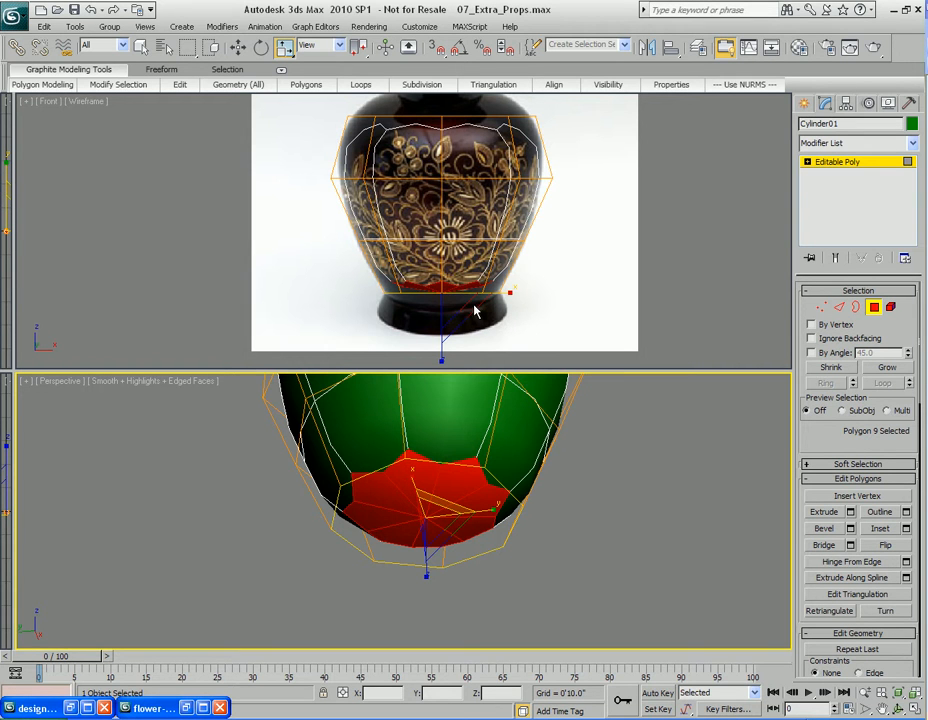
scroll(448, 507, "up", 4)
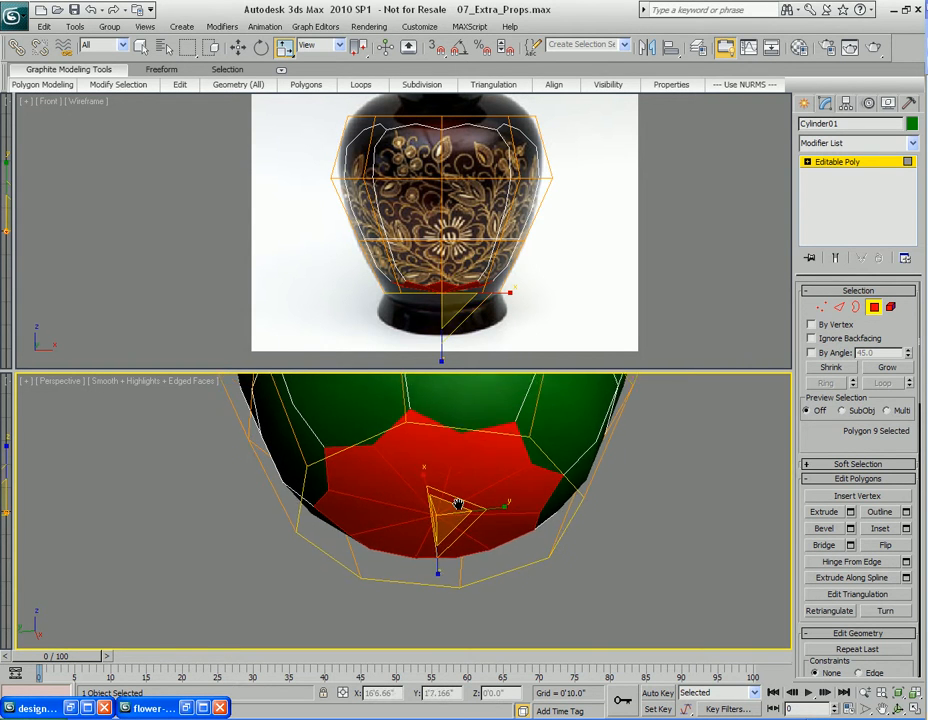
key("shift+e")
left_click_drag(440, 497, 442, 353)
Move the bottom polygon down and scale it inward to match the narrow base of the vase
key("r")
middle_click_drag(448, 306, 447, 292)
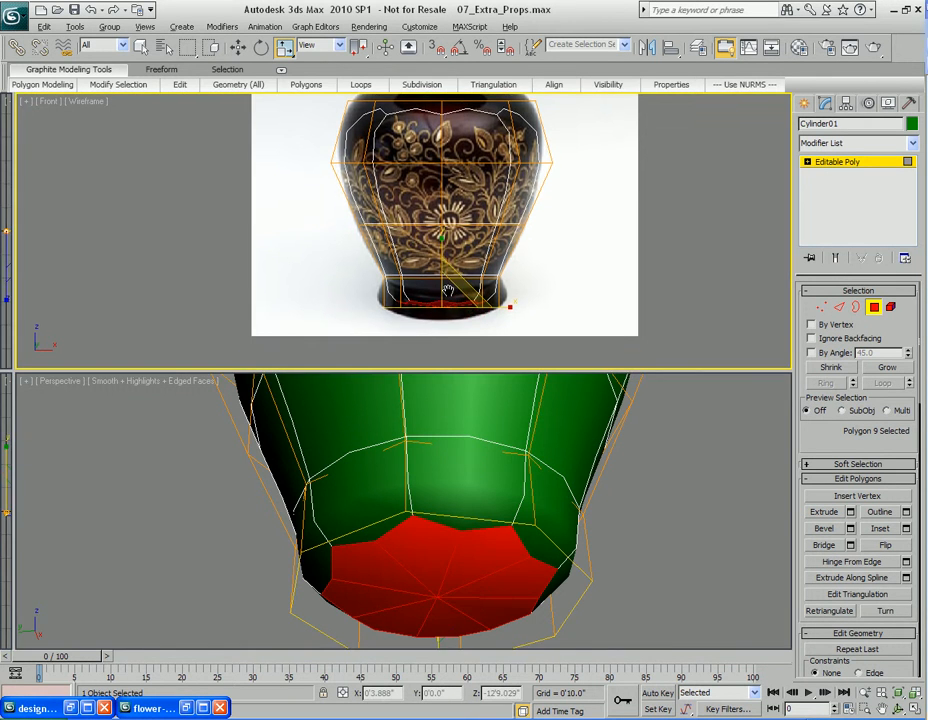
key("alt+w")
middle_click_drag(397, 416, 427, 350)
scroll(427, 350, "up", 5)
key("w")
middle_click_drag(527, 349, 495, 348)
left_click_drag(491, 387, 490, 371)
scroll(468, 492, "down", 3)
key("alt+w")
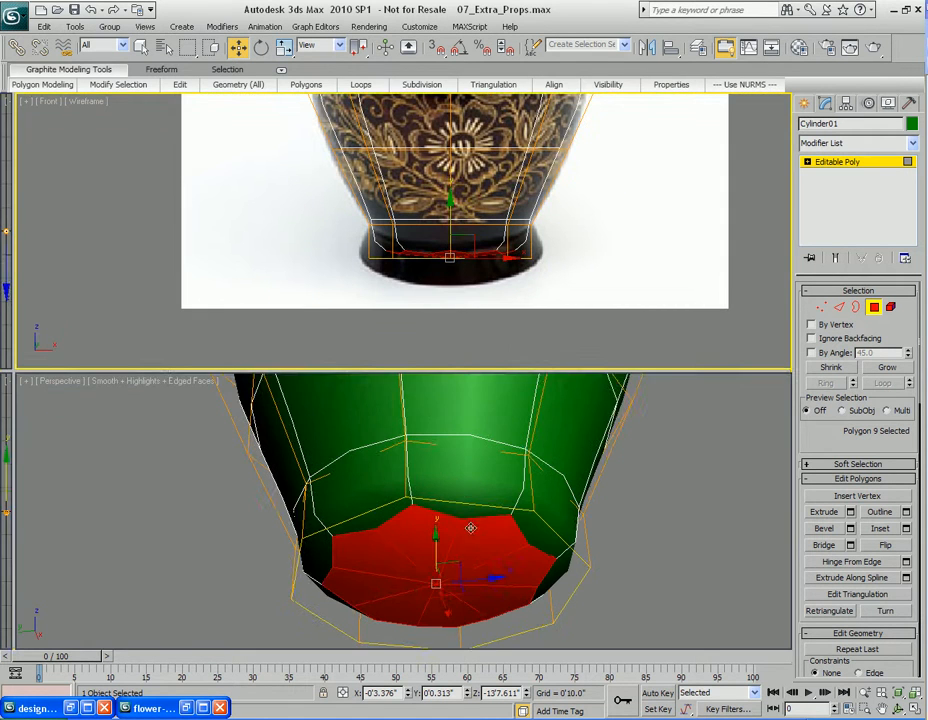
middle_click_drag(466, 487, 469, 523, "alt")
key("r")
left_click_drag(455, 552, 446, 523)
Chamfer the bottom edge loop by 0'1.0" with 2 segments, render a test view, and confirm the chamfer
key("q")
left_click(840, 308, "ctrl")
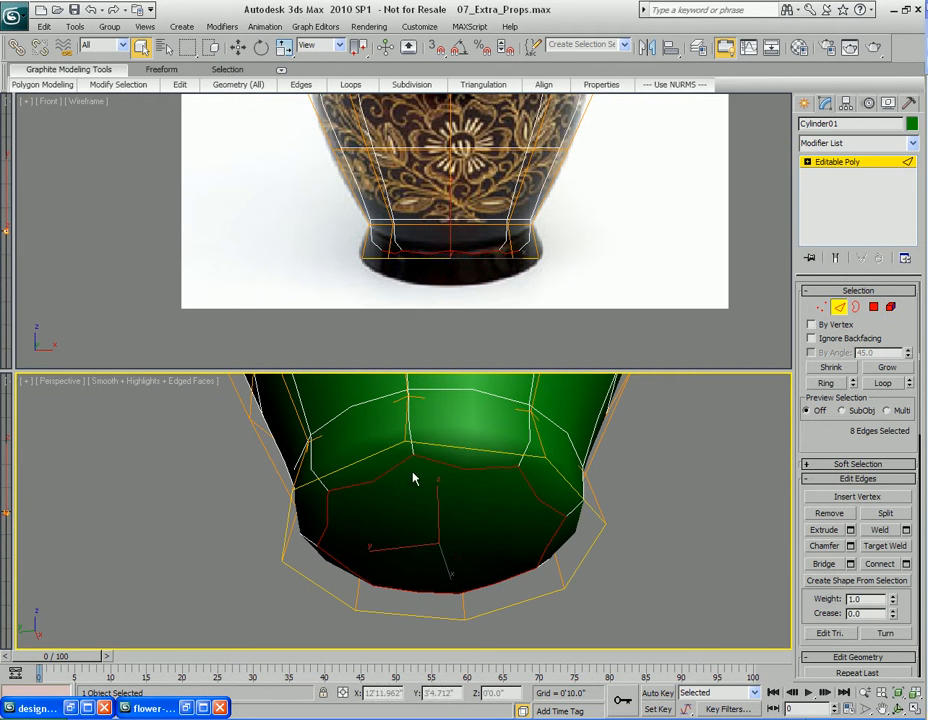
right_click(456, 508)
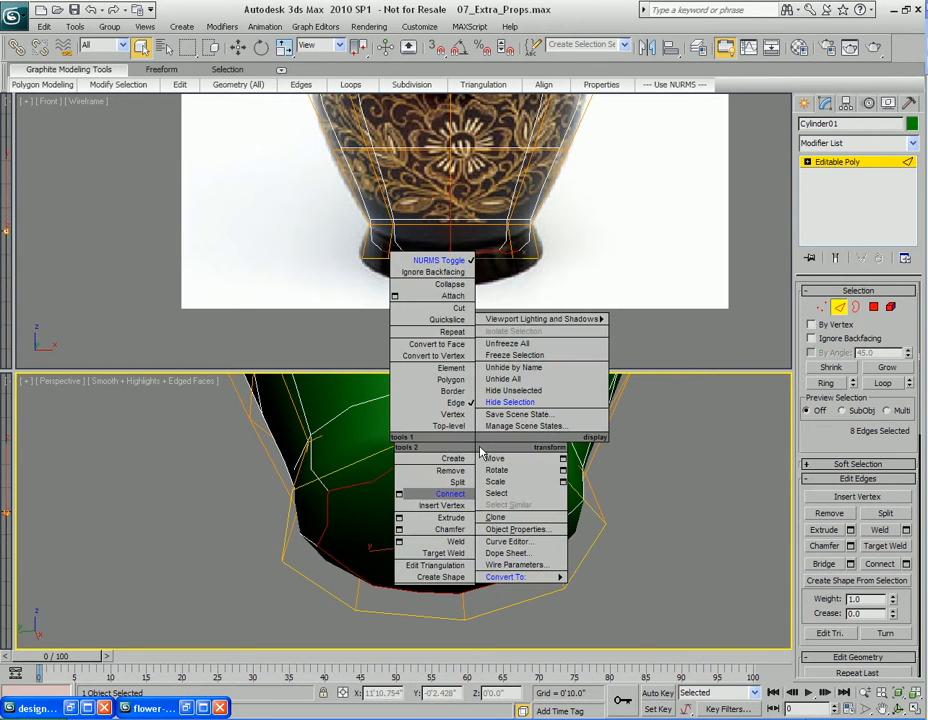
left_click(400, 530)
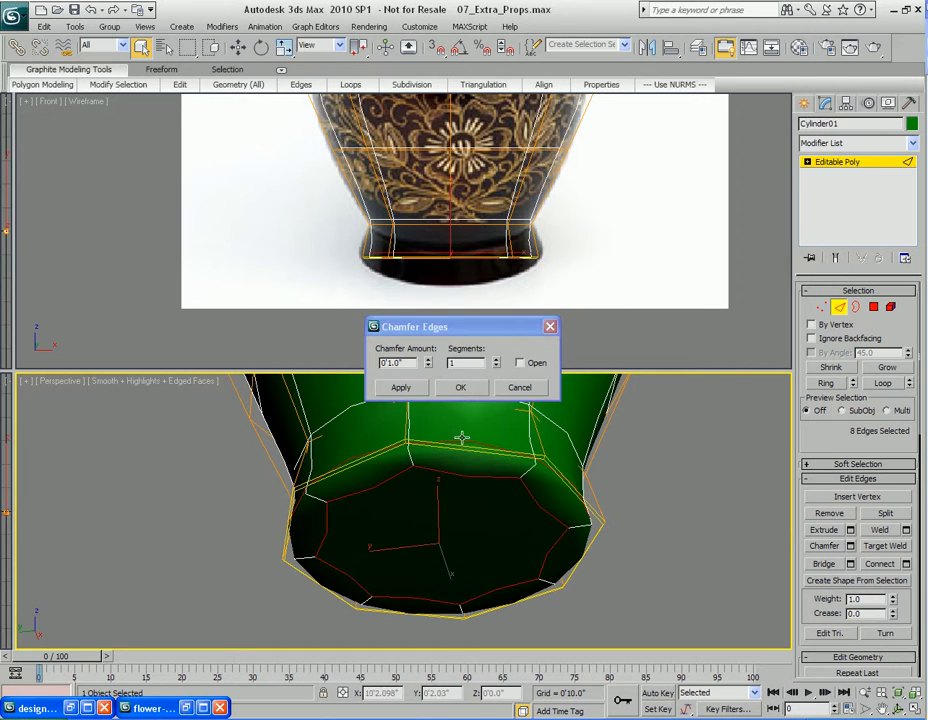
left_click(497, 360)
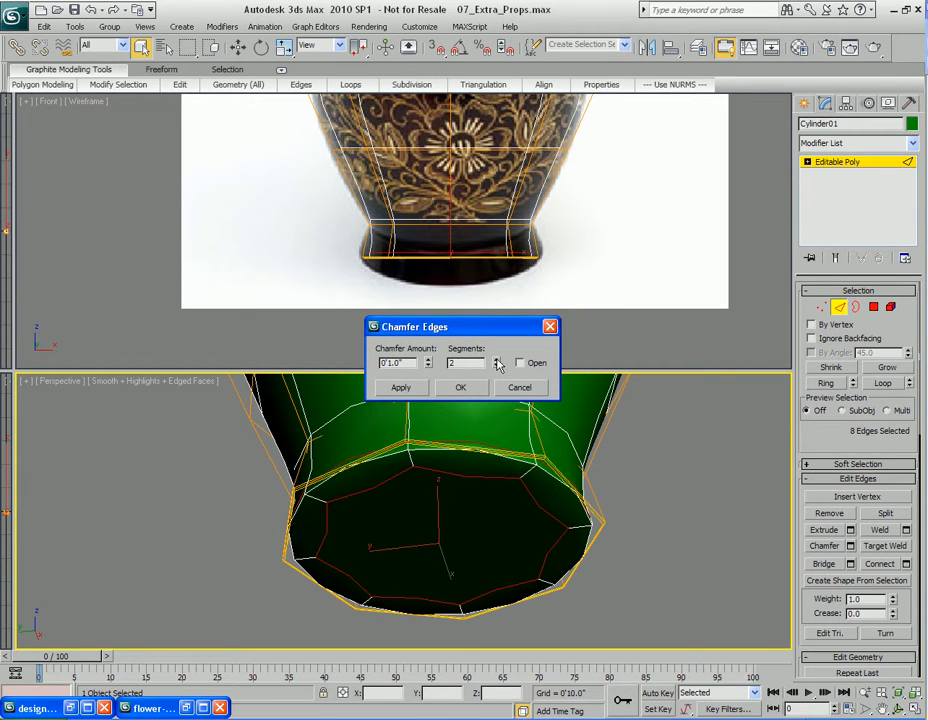
right_click(499, 493)
left_click(843, 453)
right_click(843, 450)
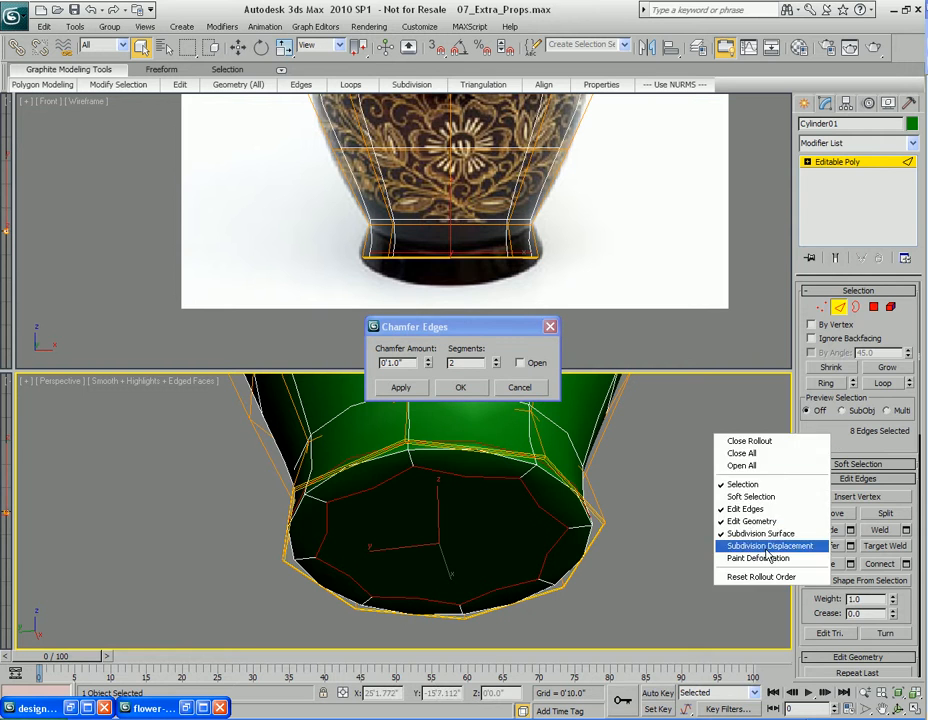
left_click(770, 530)
left_click(904, 457)
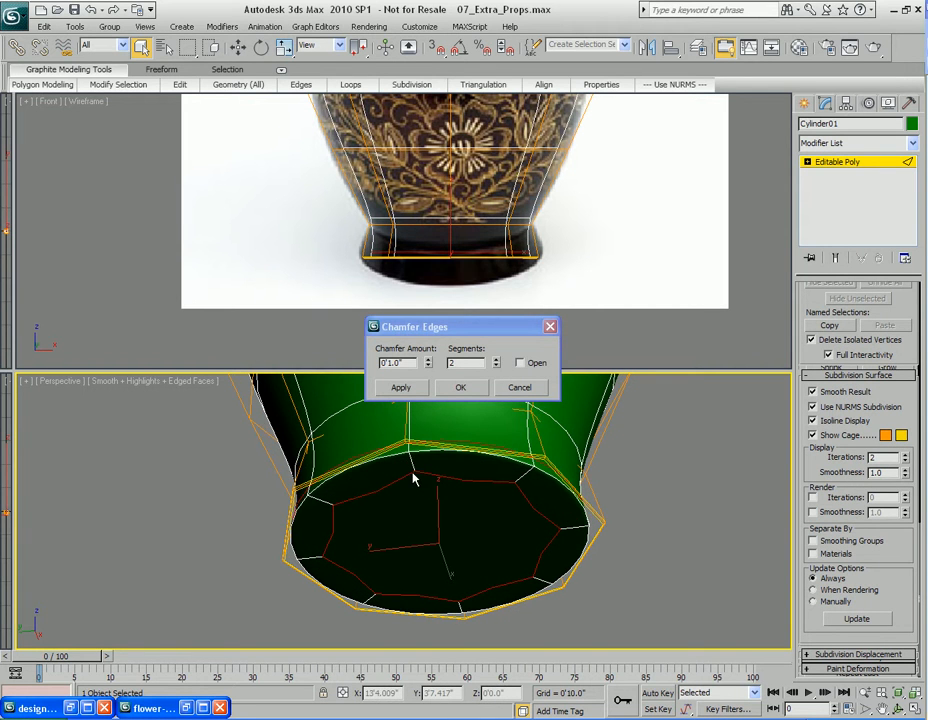
key("shift+q")
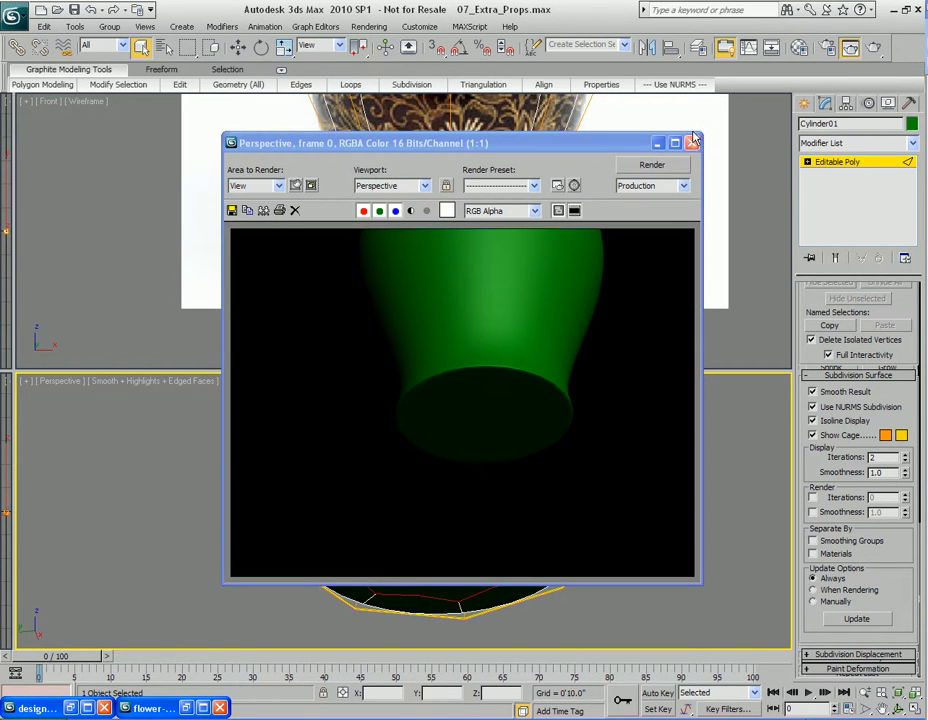
left_click(691, 143)
left_click(462, 386)
Select the bottom vertices and scale them to shape the flared foot of the vase
middle_click_drag(487, 558, 438, 526, "alt")
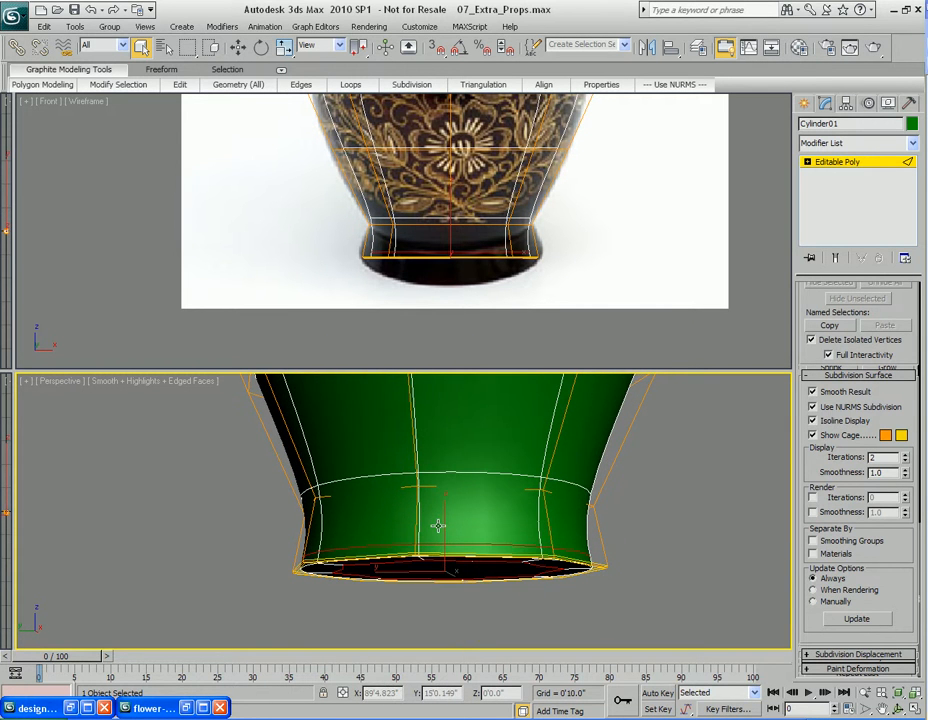
key("1")
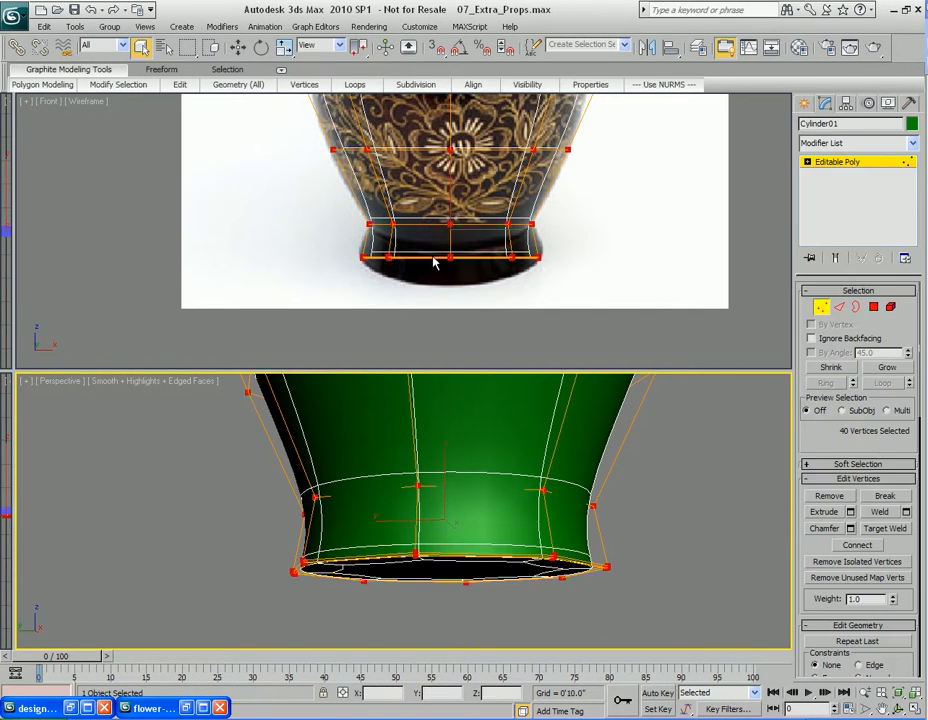
left_click_drag(343, 247, 600, 292)
scroll(493, 321, "up", 5)
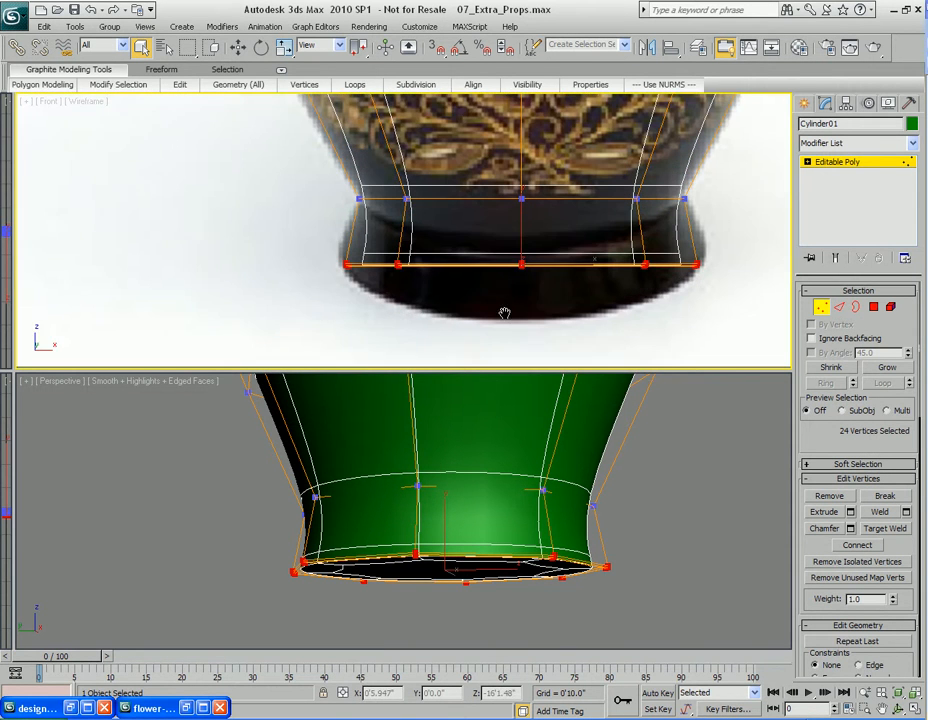
middle_click_drag(469, 298, 468, 299)
key("r")
middle_click_drag(490, 500, 474, 525, "alt")
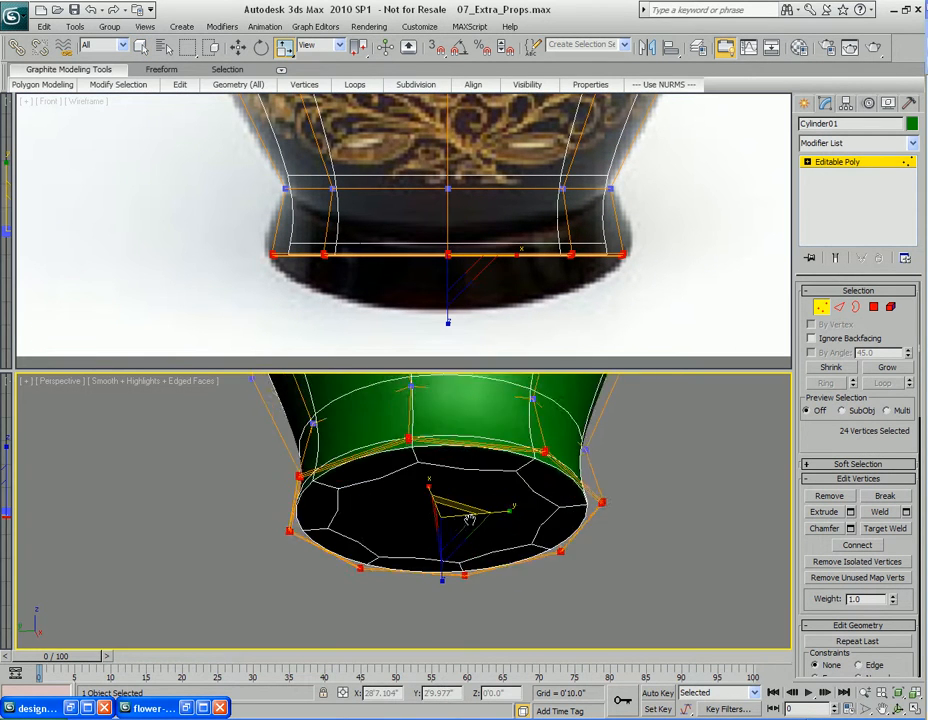
scroll(474, 523, "up", 3)
left_click_drag(477, 513, 474, 508)
middle_click_drag(425, 222, 424, 265)
middle_click_drag(452, 438, 450, 503, "alt")
Turn off NURMS smoothing and select an edge on the vase's base
key("2")
right_click(436, 482)
left_click(400, 300)
left_click(405, 477)
key("q")
middle_click_drag(467, 467, 461, 504, "alt")
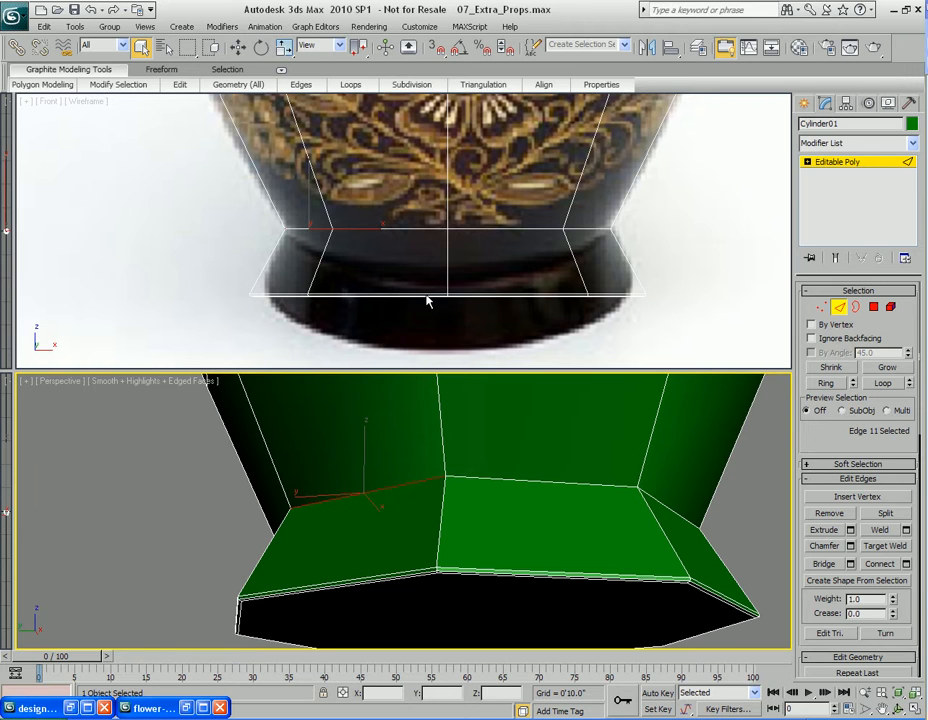
Select the edge loop above the base and chamfer it by 0'0.9" with 1 segment
middle_click_drag(528, 446, 526, 447)
left_click(883, 383)
right_click(515, 432)
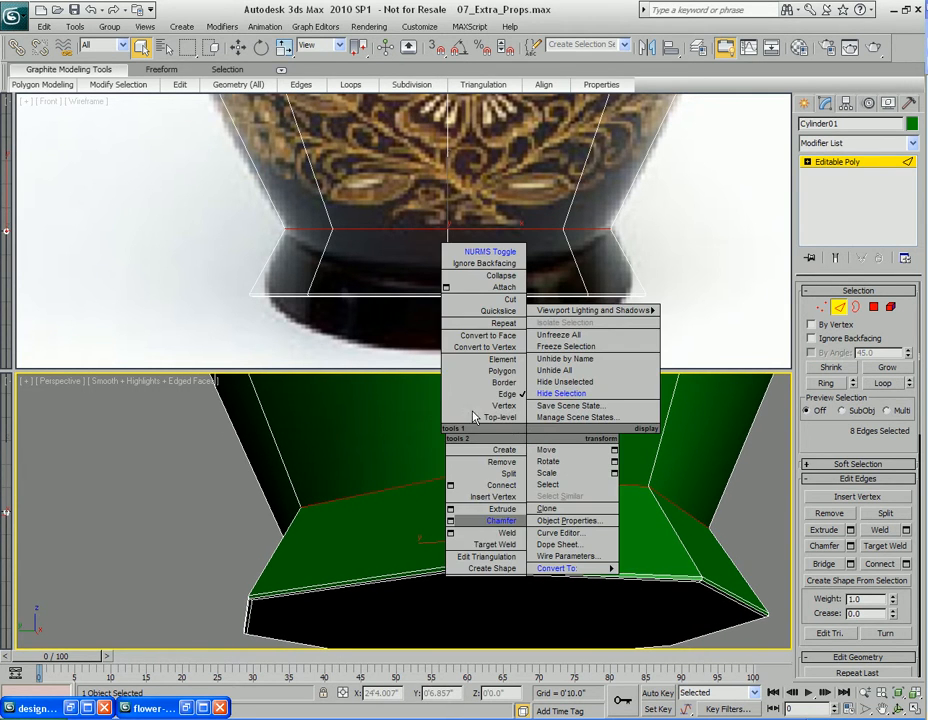
left_click(450, 520)
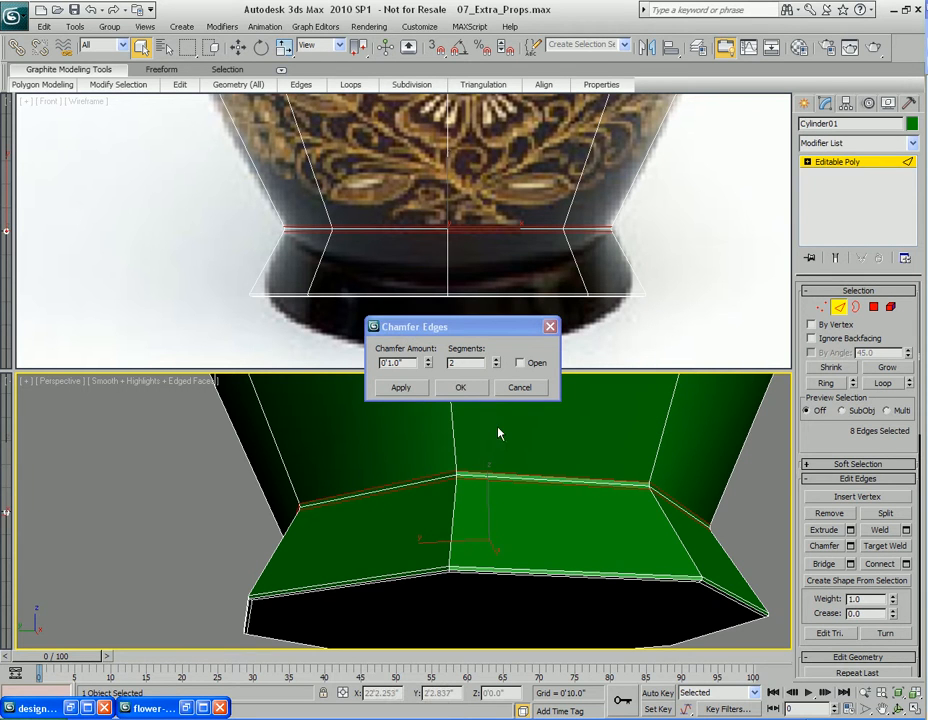
left_click(496, 366)
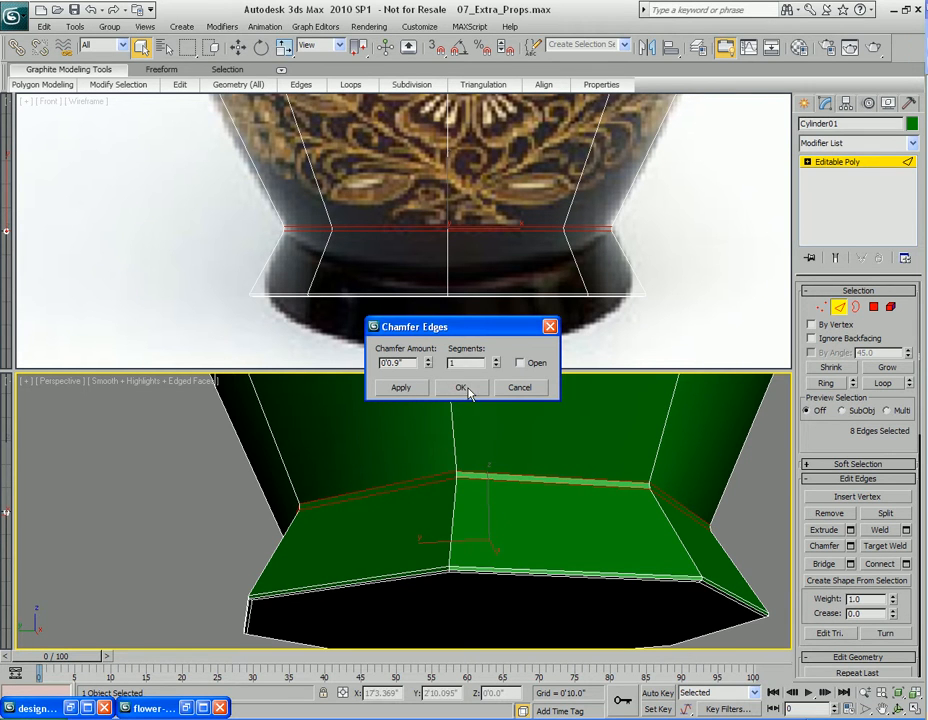
left_click(460, 387)
Select the polygon ring created by the chamfer and extrude it inward along local normals to form a groove
key("4")
left_click(441, 465)
left_click(463, 462, "ctrl")
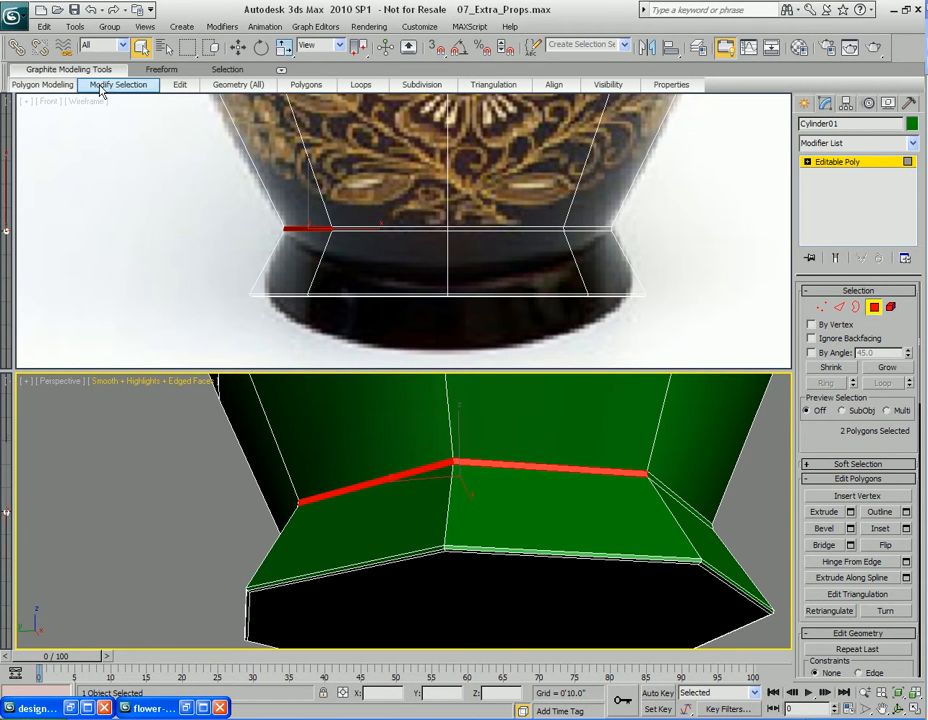
mouse_move(105, 85)
left_click(100, 158)
right_click(410, 440)
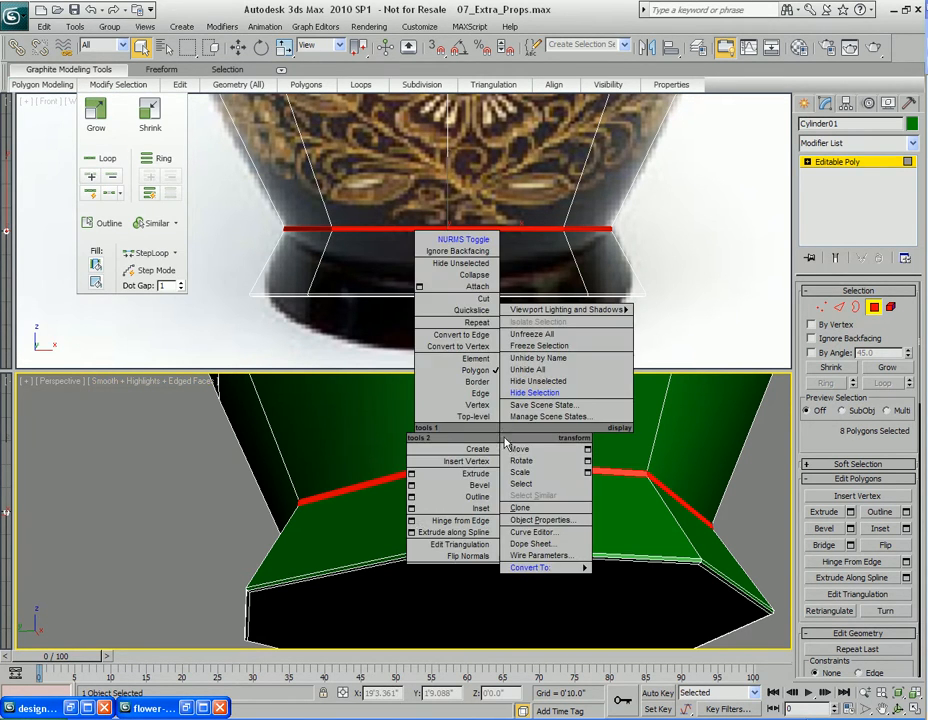
left_click(413, 472)
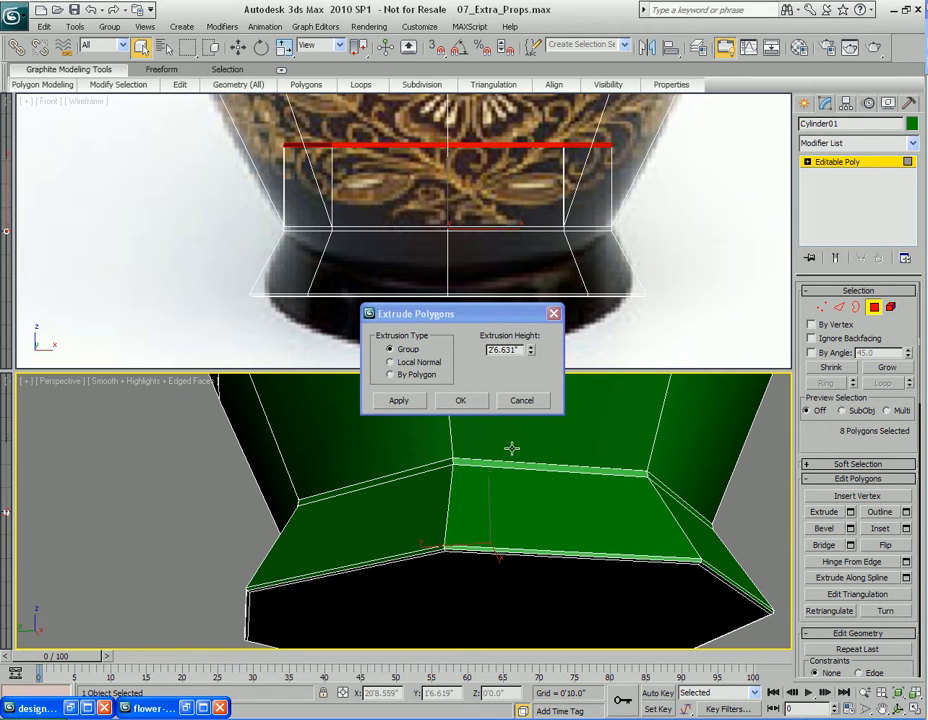
left_click(395, 362)
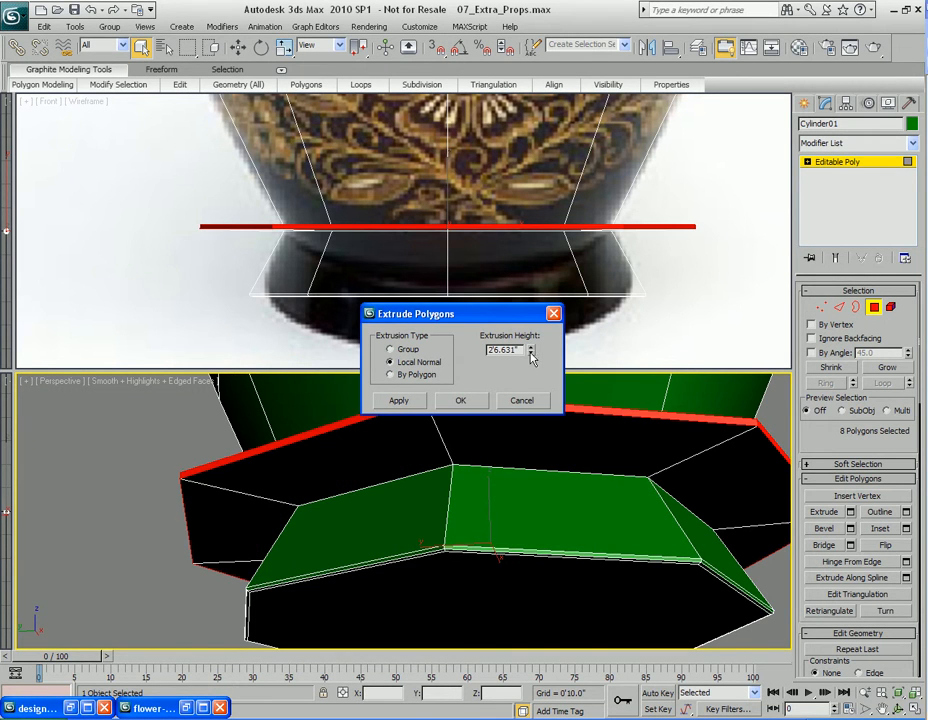
key("alt+x")
middle_click_drag(538, 454, 516, 489)
left_click_drag(530, 353, 531, 454)
left_click(460, 403)
Turn on NURMS smoothing and render a test view of the vase base
middle_click_drag(447, 527, 472, 481)
right_click(470, 491)
left_click(438, 303)
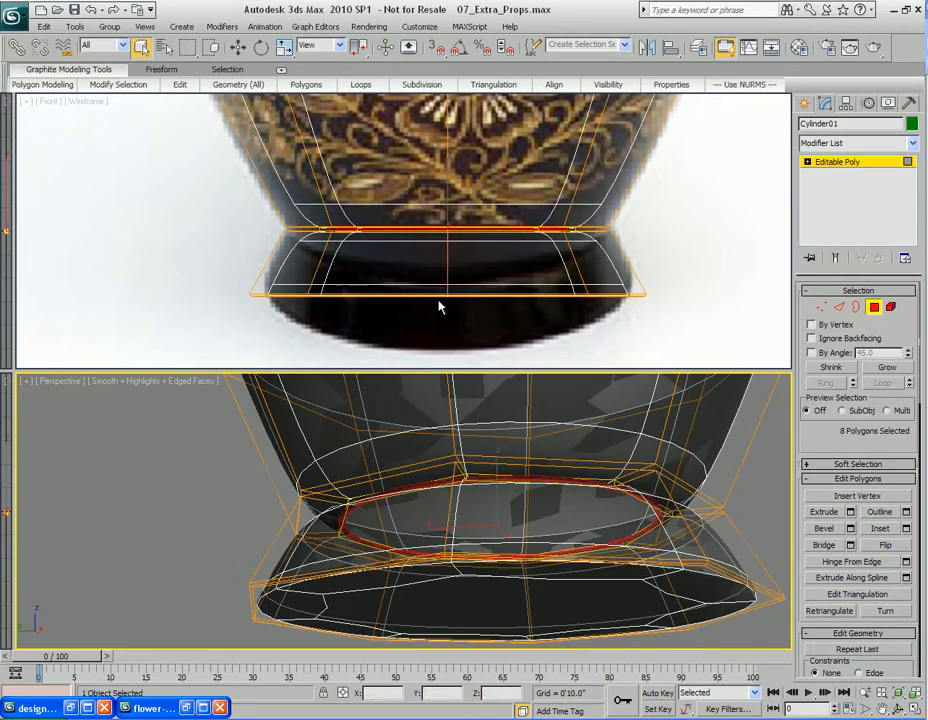
key("shift+q")
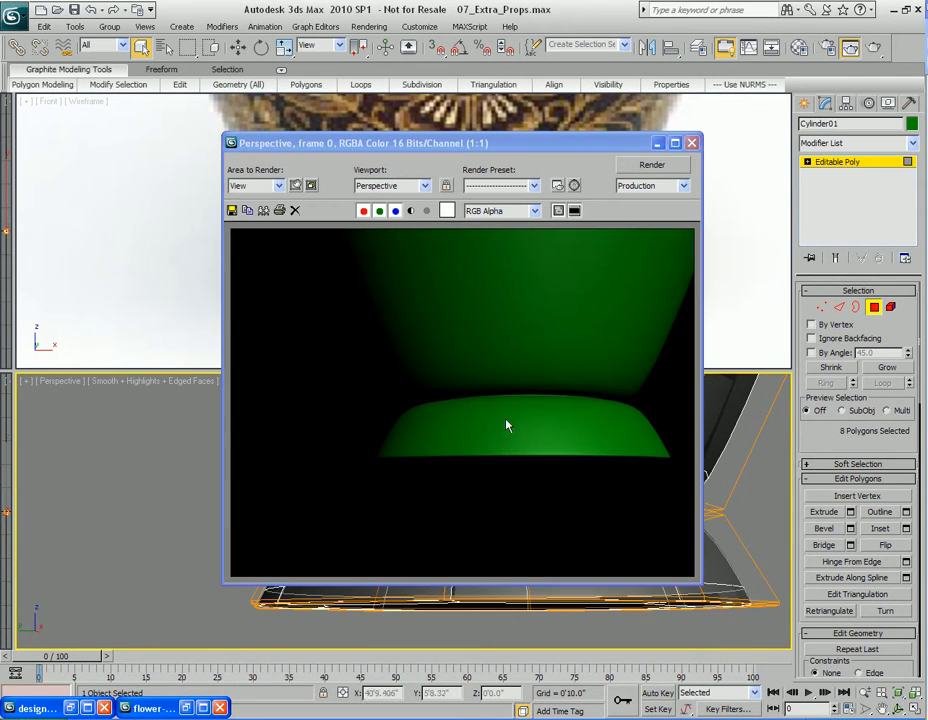
left_click(691, 143)
Turn off NURMS, select the edge loops bordering the groove, and chamfer them
scroll(410, 555, "up", 5)
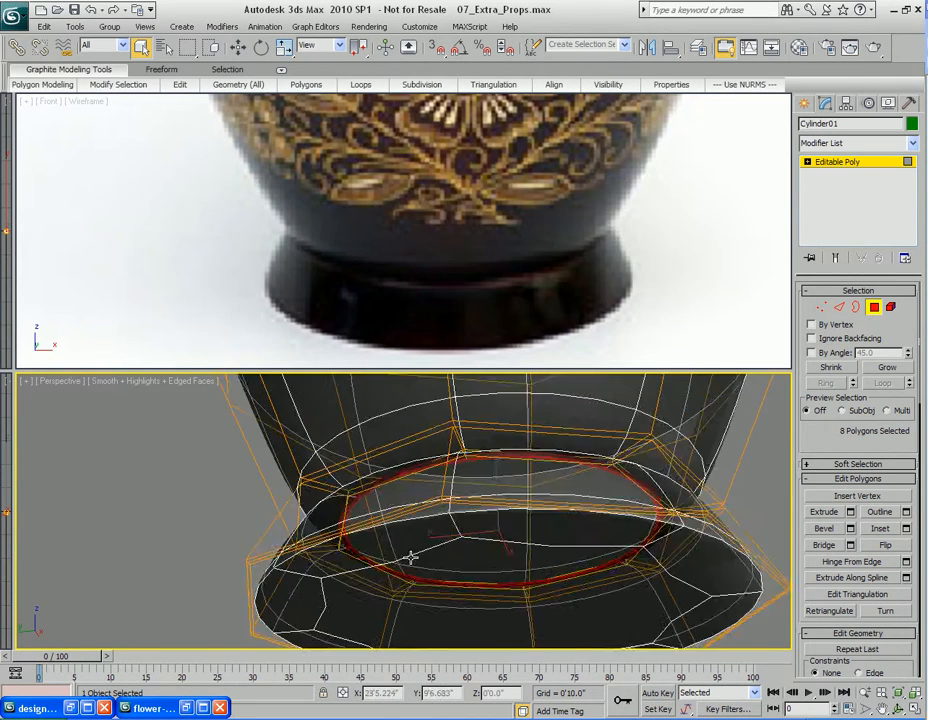
middle_click_drag(410, 555, 425, 483)
right_click(437, 516)
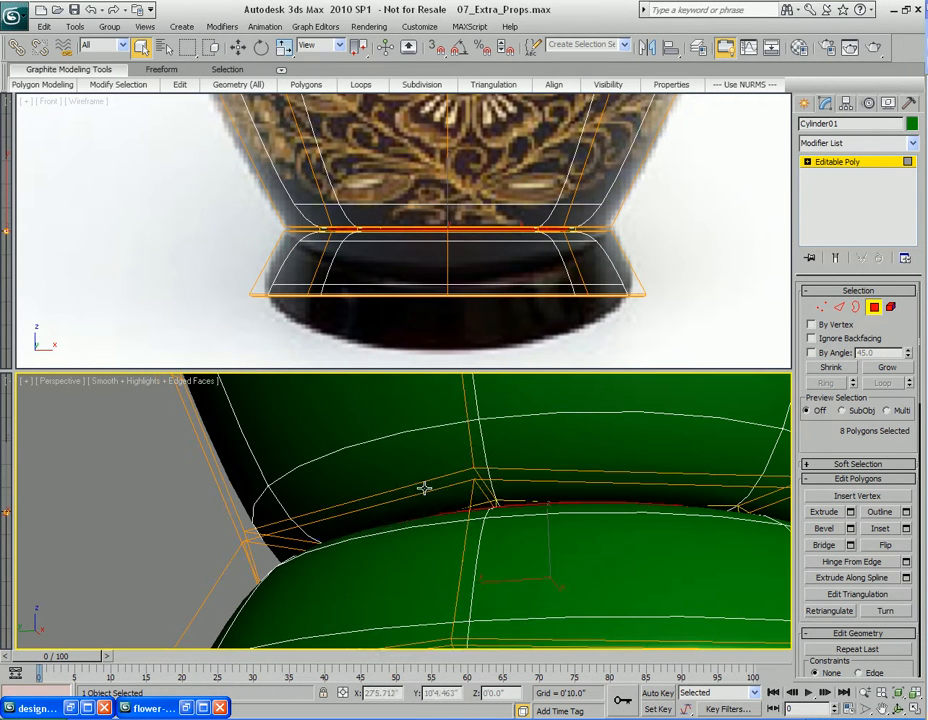
left_click(355, 379)
key("2")
left_click(414, 472)
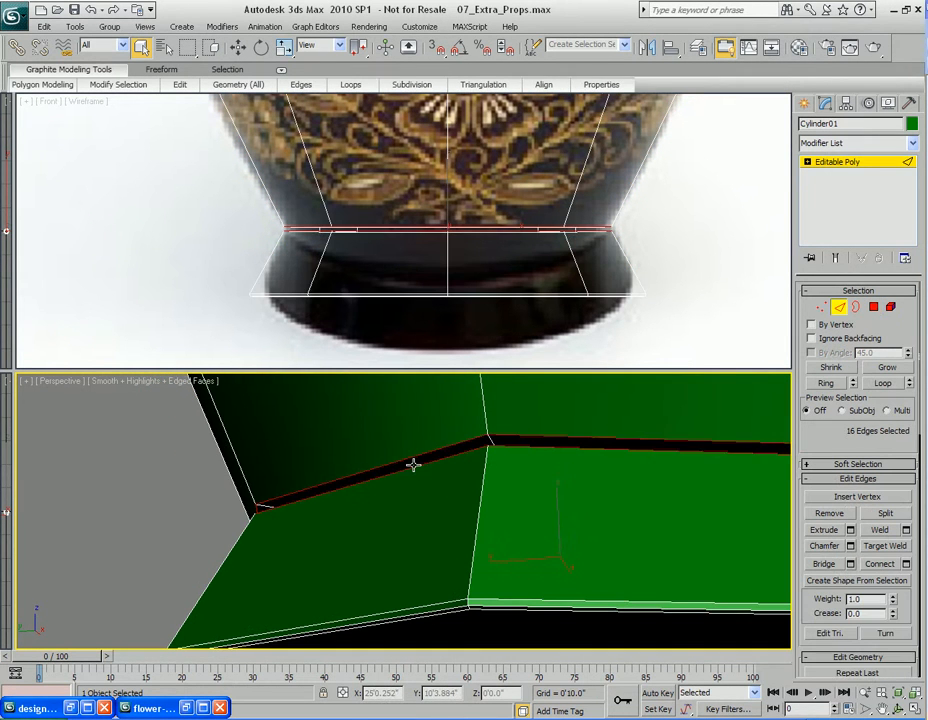
left_click(415, 467, "ctrl")
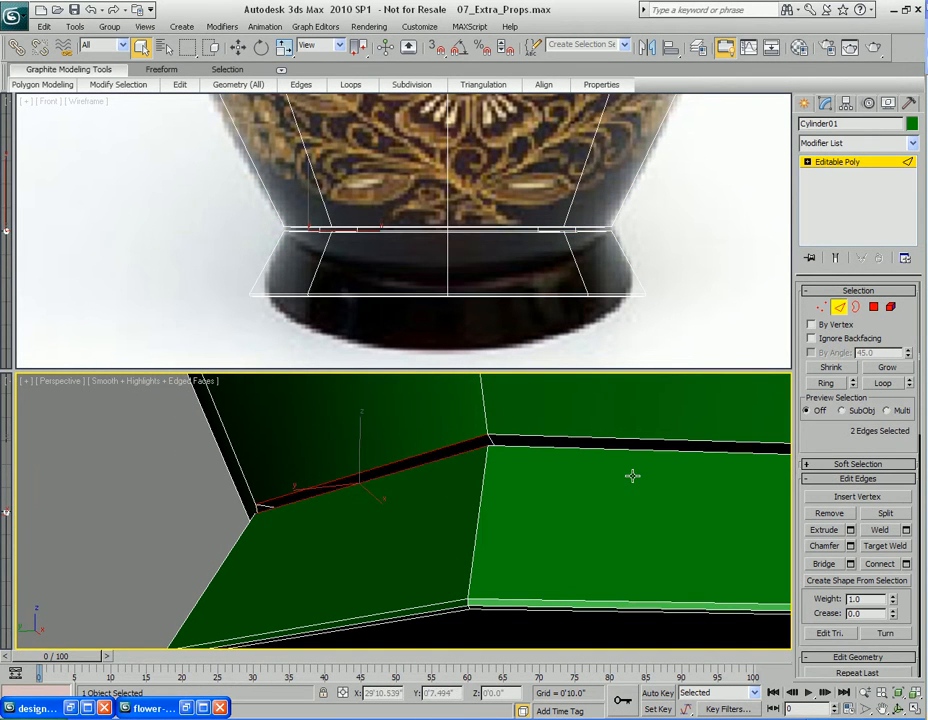
left_click(886, 383)
right_click(456, 435)
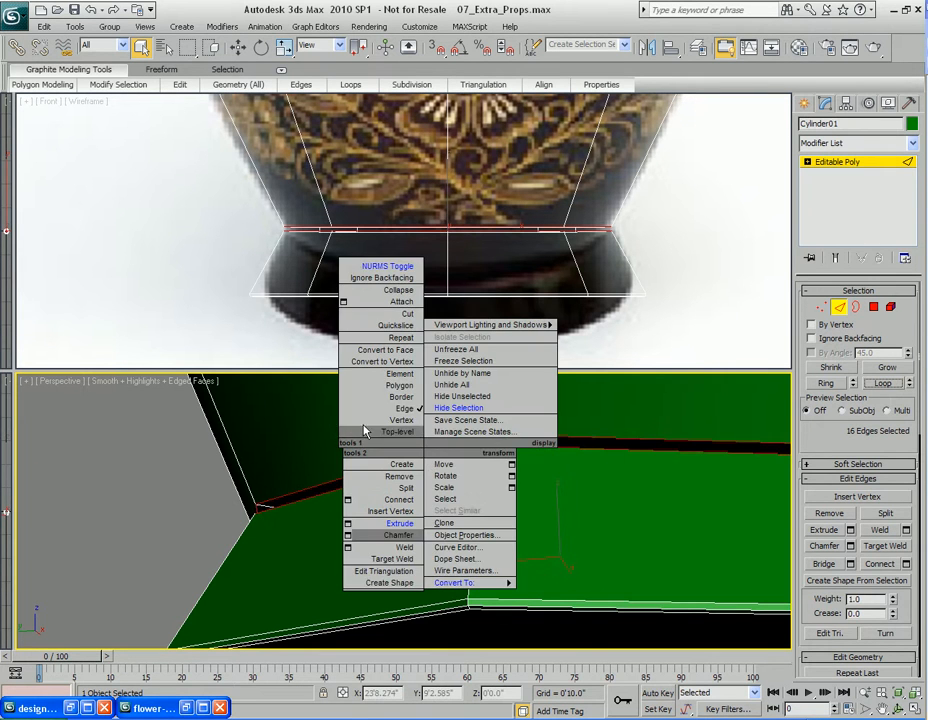
left_click(350, 541)
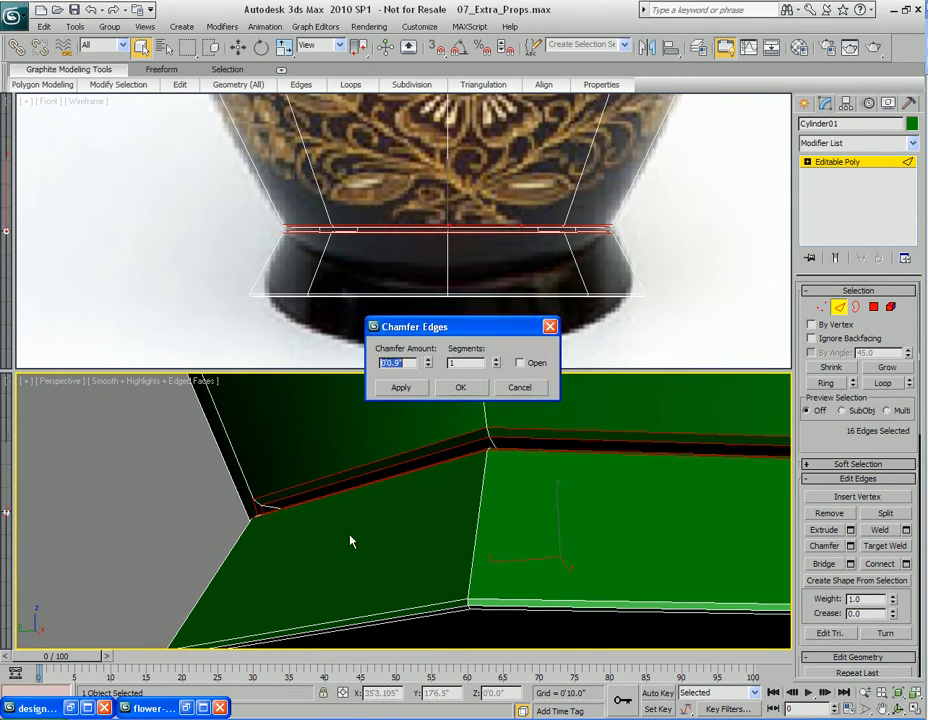
left_click(496, 359)
left_click_drag(430, 370, 427, 392)
left_click(472, 391)
Turn NURMS smoothing back on and render test views of the smoothed base
right_click(500, 506)
left_click(470, 323)
right_click(487, 517)
left_click(451, 335)
key("shift+q")
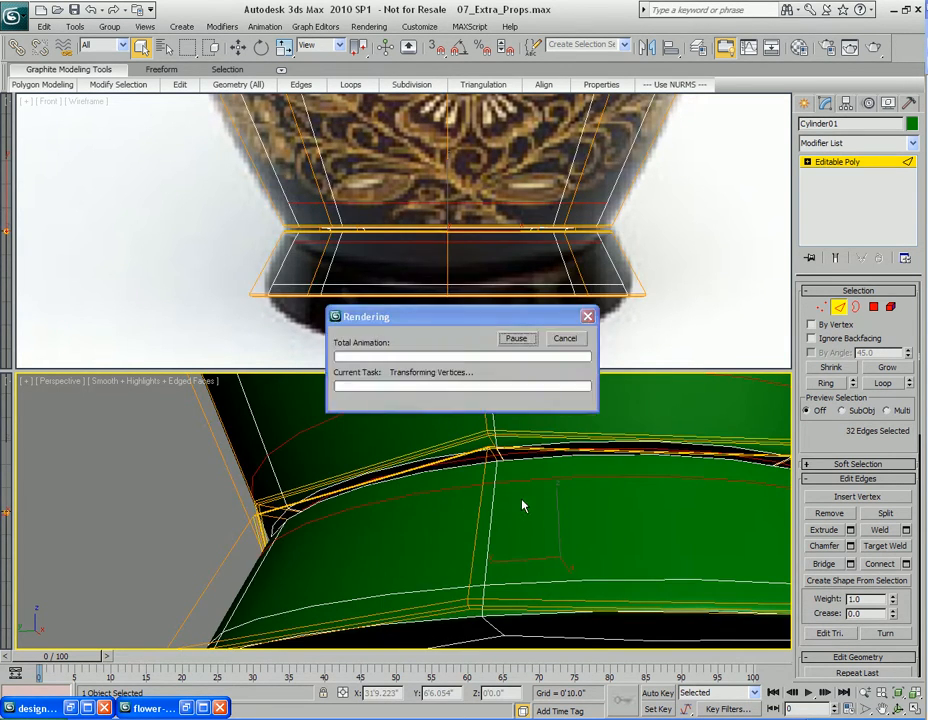
left_click(693, 143)
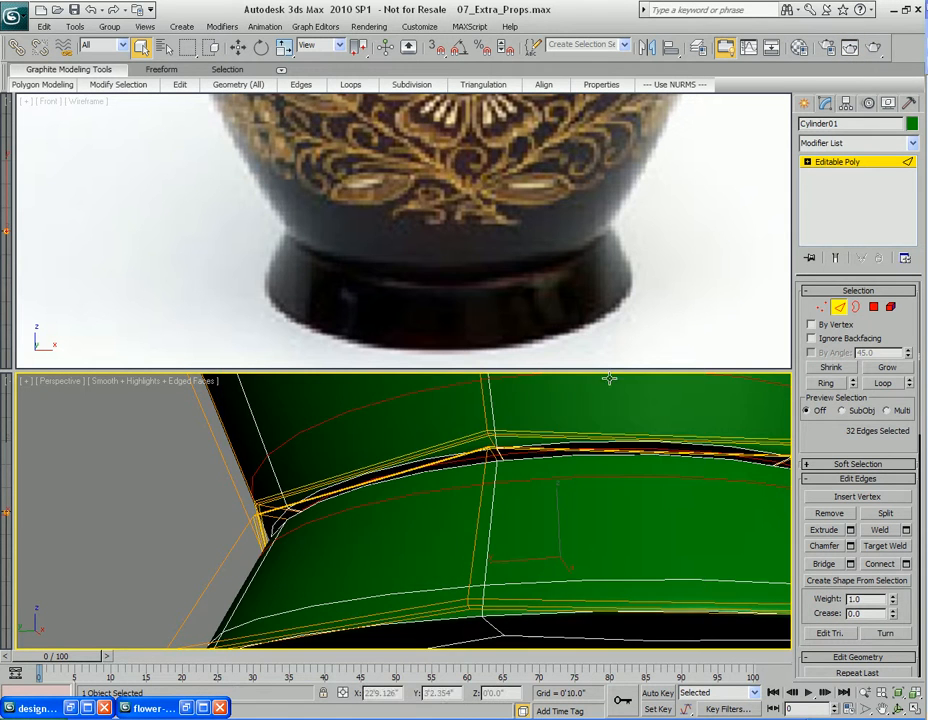
middle_click_drag(484, 442, 538, 491, "alt")
scroll(538, 490, "down", 4)
key("shift+q")
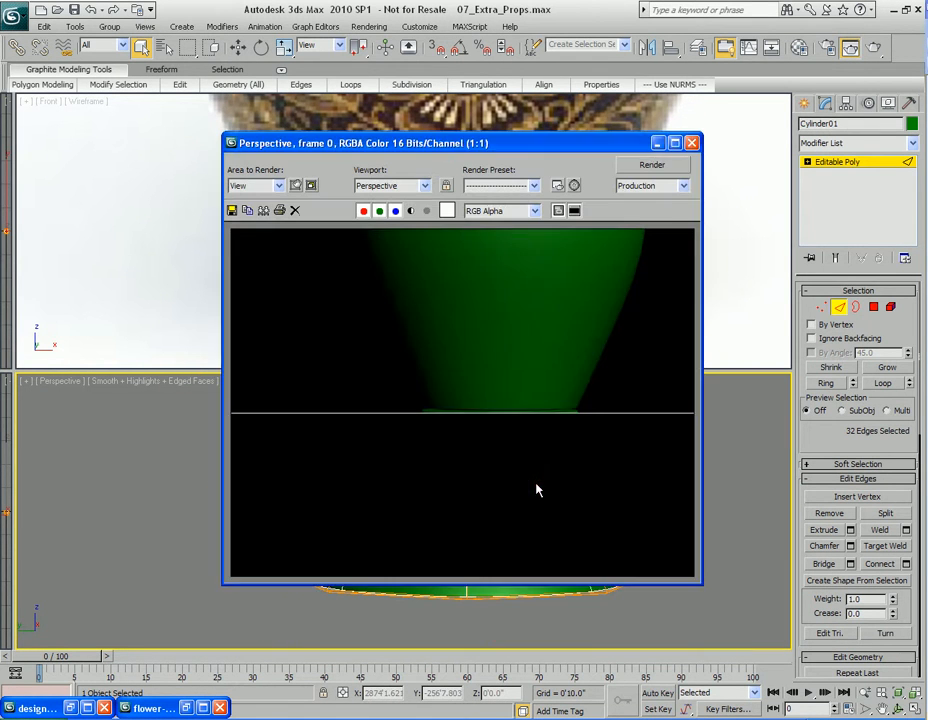
left_click(693, 143)
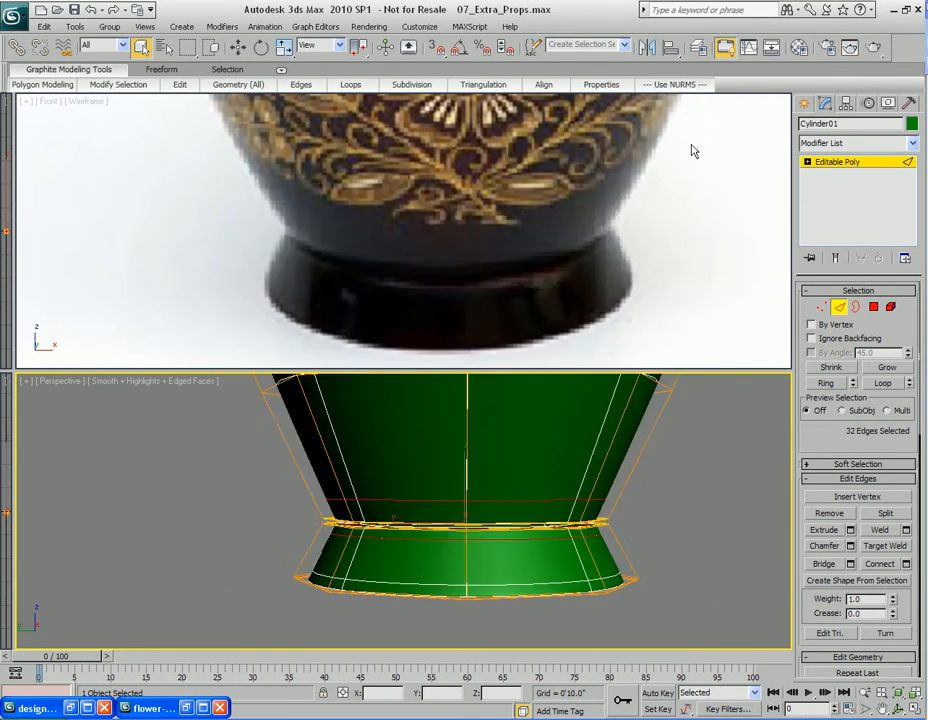
middle_click_drag(499, 466, 493, 520)
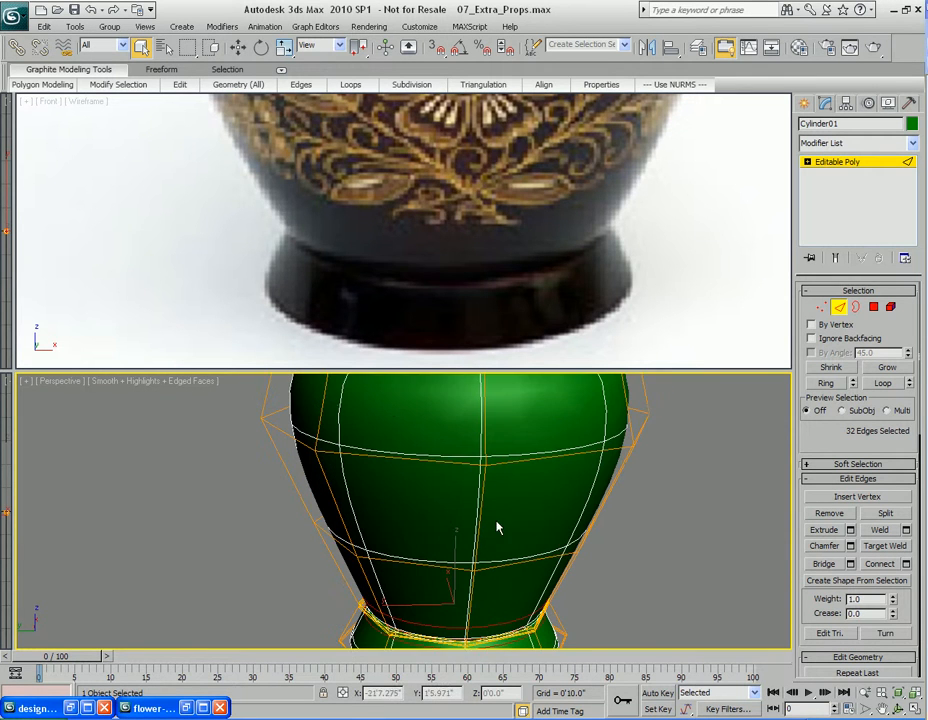
Select vertex rows of the vase body and scale them to match the bulge of the reference image
scroll(438, 321, "down", 5)
middle_click_drag(438, 321, 453, 288)
key("1")
left_click_drag(271, 238, 625, 294)
middle_click_drag(522, 522, 522, 489)
key("r")
middle_click_drag(448, 518, 484, 521, "alt")
left_click_drag(429, 490, 429, 494)
middle_click_drag(351, 183, 334, 242)
middle_click_drag(476, 451, 438, 477, "alt")
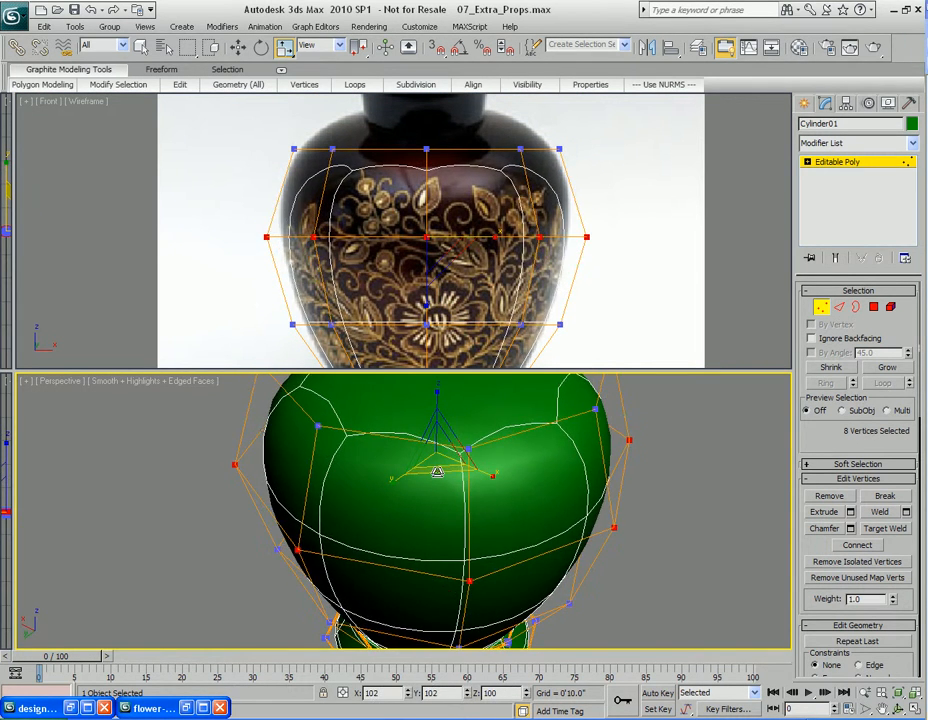
middle_click_drag(458, 211, 463, 321)
middle_click_drag(490, 495, 480, 538, "alt")
Select the top polygon of the vase and inset it
key("4")
left_click(464, 472)
middle_click_drag(489, 490, 484, 491, "alt")
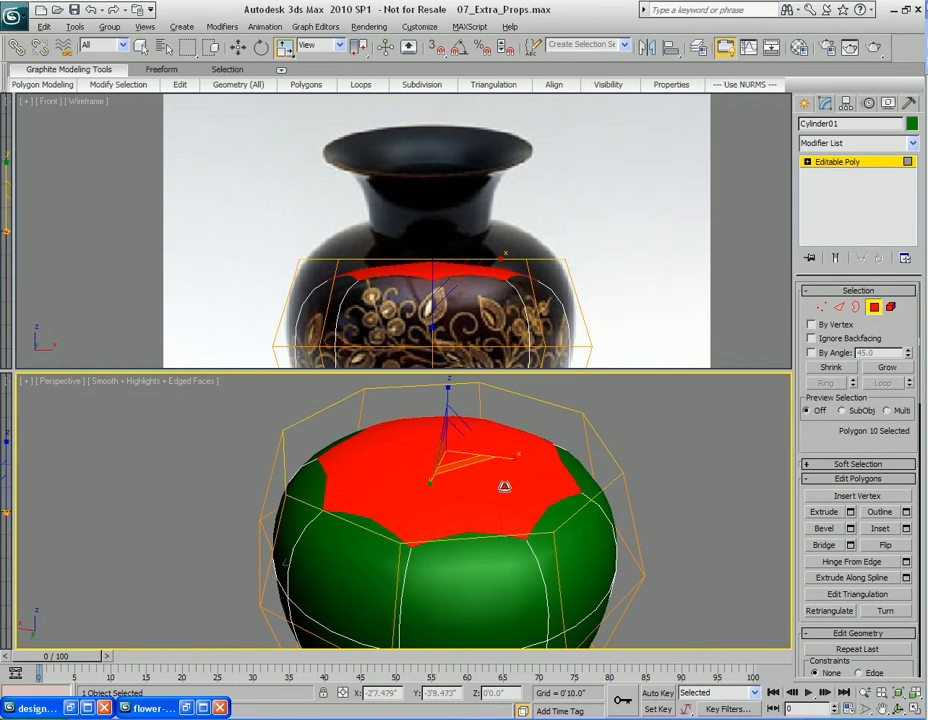
right_click(500, 480)
left_click(400, 534)
left_click_drag(452, 478, 406, 642)
key("w")
middle_click_drag(443, 491, 444, 492, "alt")
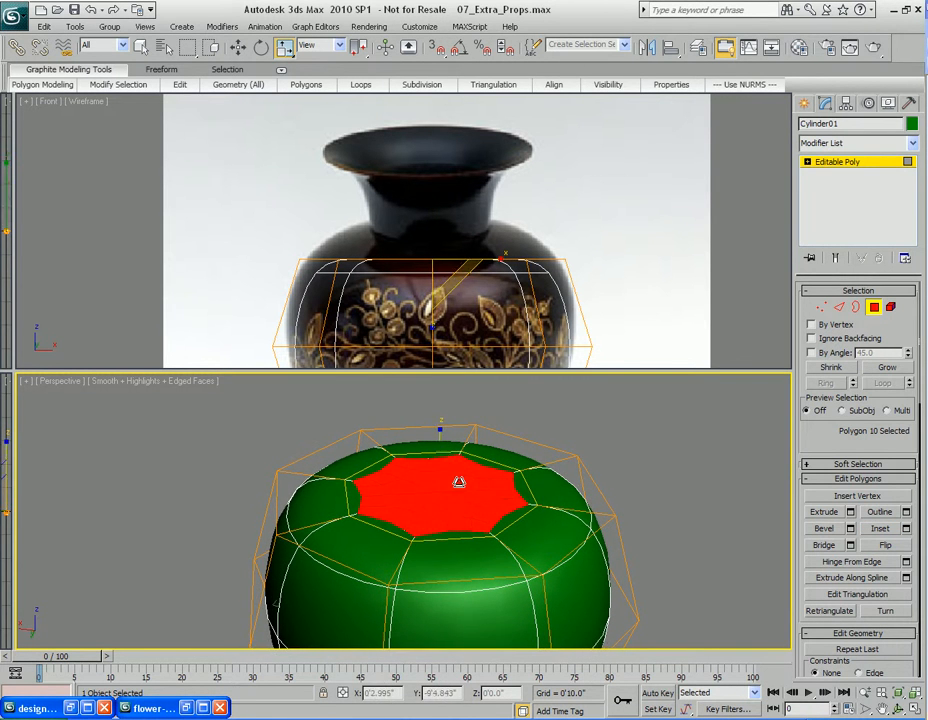
Extrude the inset top polygon upward and move it up to start the neck
key("shift+e")
left_click_drag(440, 503, 440, 332)
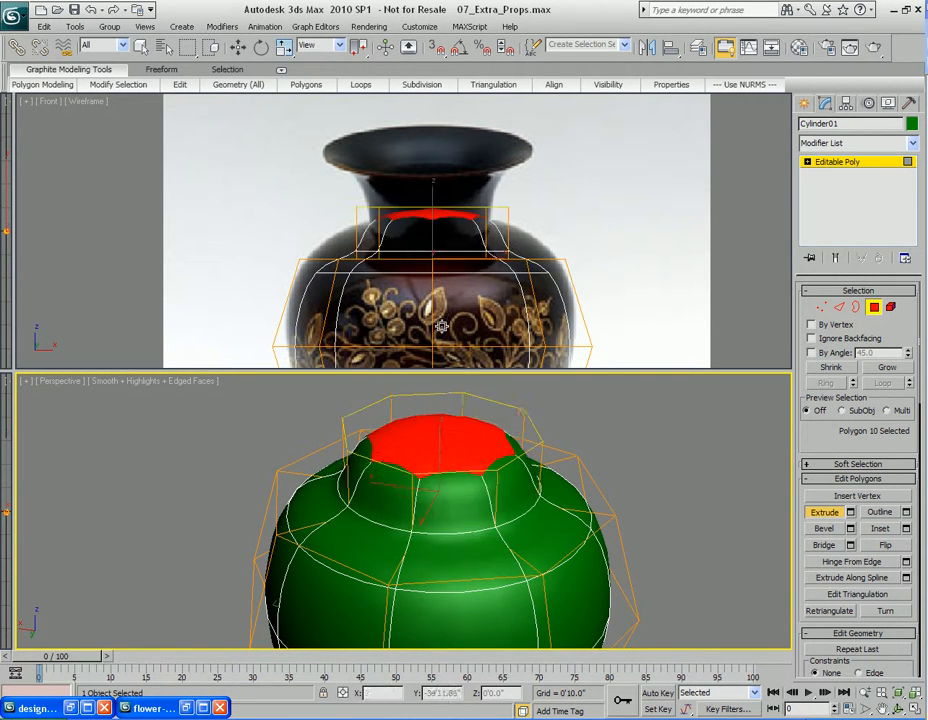
key("w")
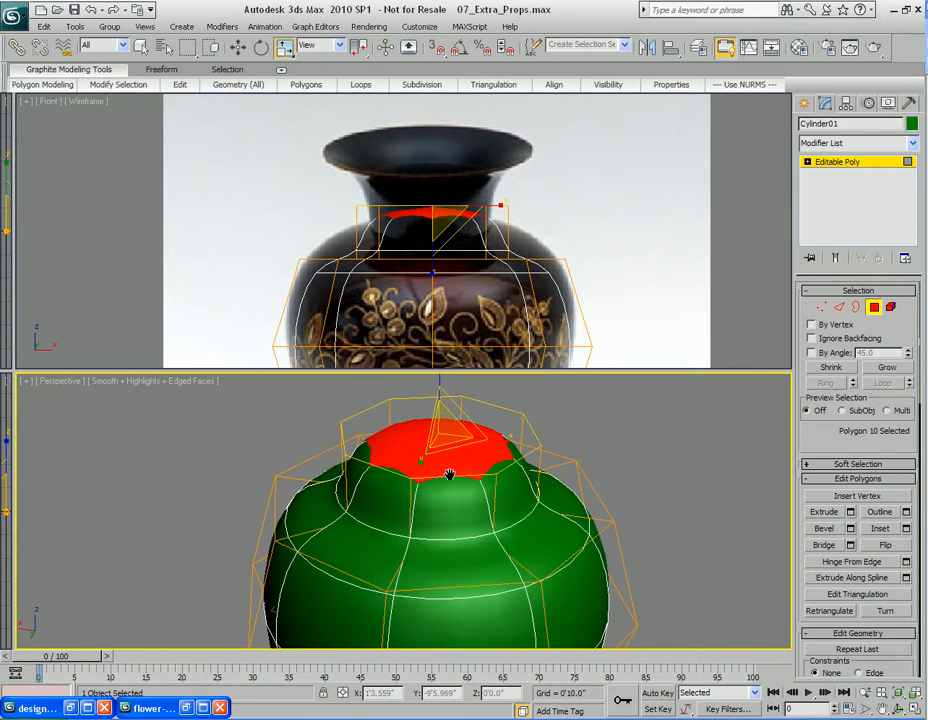
middle_click_drag(472, 347, 471, 329)
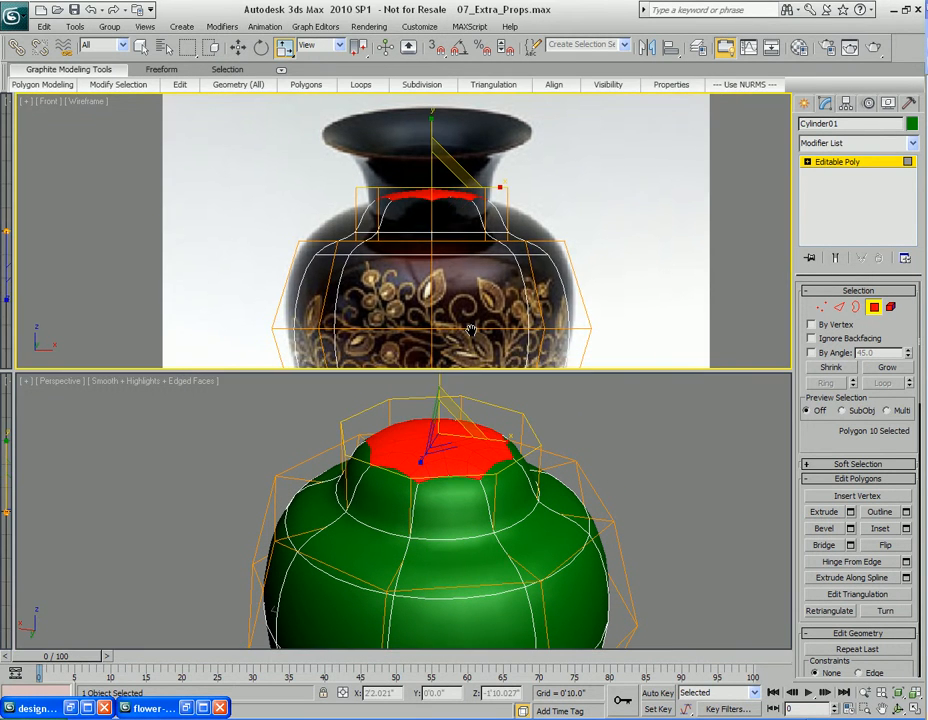
left_click(445, 408)
key("q")
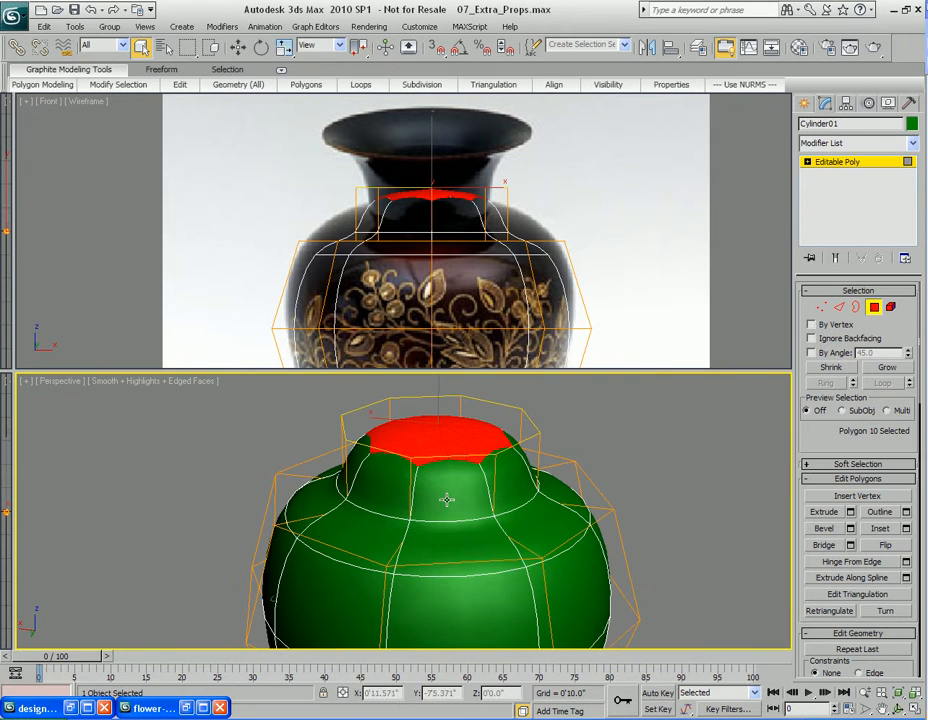
Select the ring of polygons around the neck and move them to match the reference neck
left_click(390, 489)
left_click(445, 480, "ctrl")
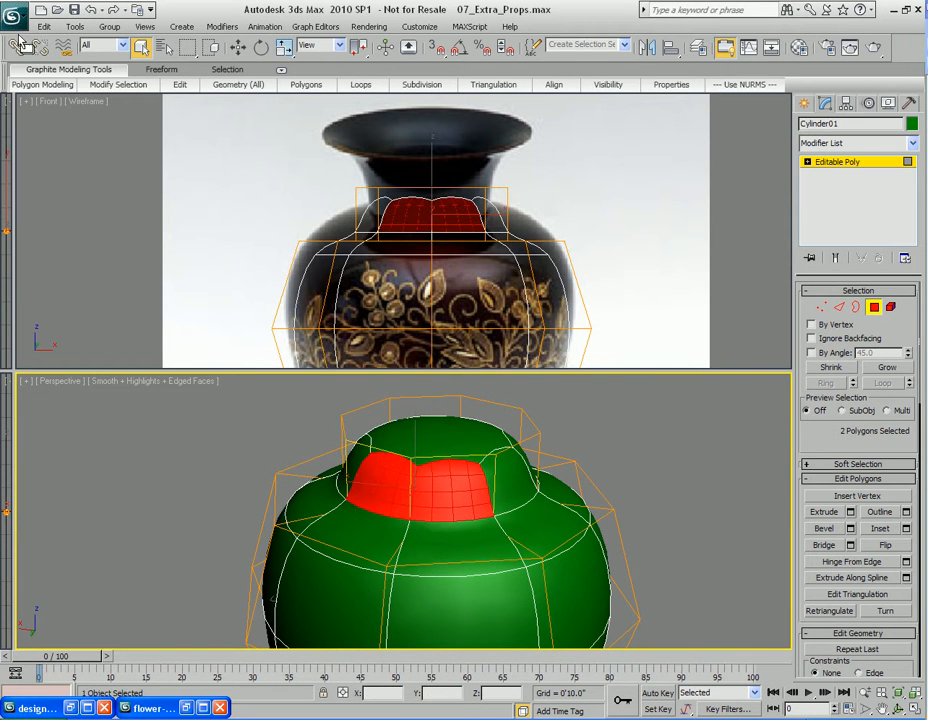
left_click(106, 84)
left_click(101, 158)
key("w")
middle_click_drag(443, 460, 449, 502, "alt")
left_click_drag(452, 492, 452, 480)
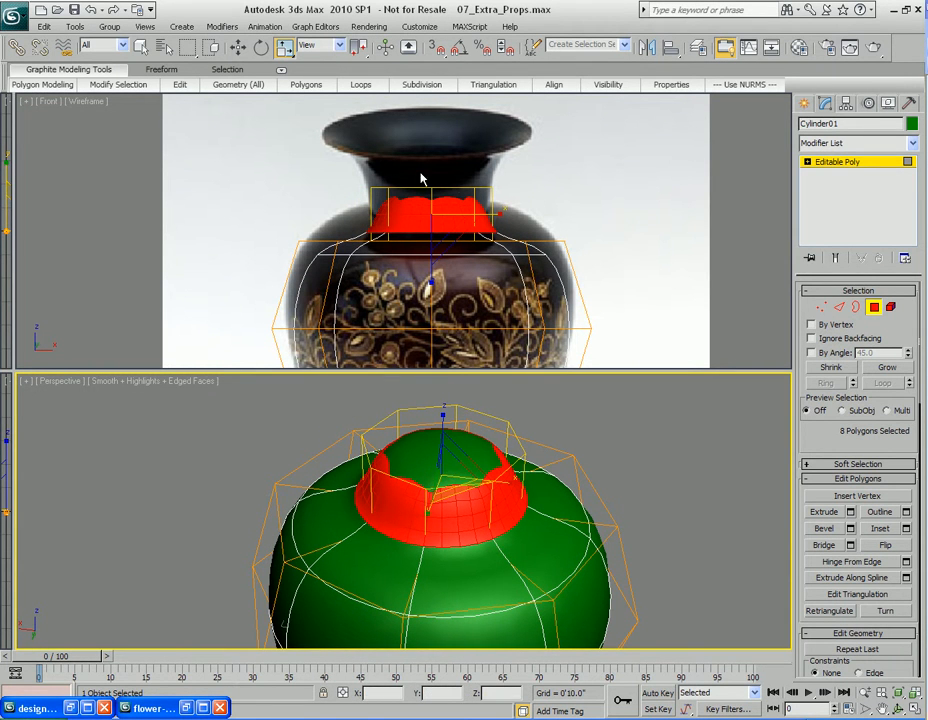
middle_click_drag(447, 183, 494, 224)
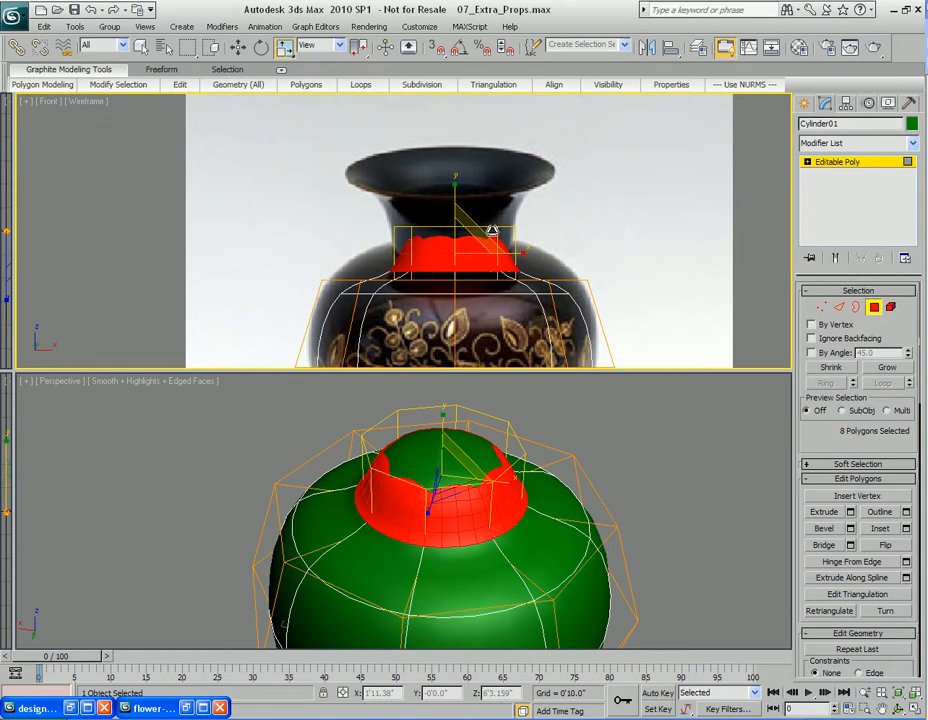
middle_click_drag(466, 524, 470, 502, "alt")
Select the top polygon and scale it outward to flare the vase's mouth
key("4")
key("4")
key("q")
left_click(456, 482)
middle_click_drag(470, 437, 445, 465, "alt")
key("w")
left_click_drag(434, 413, 434, 408)
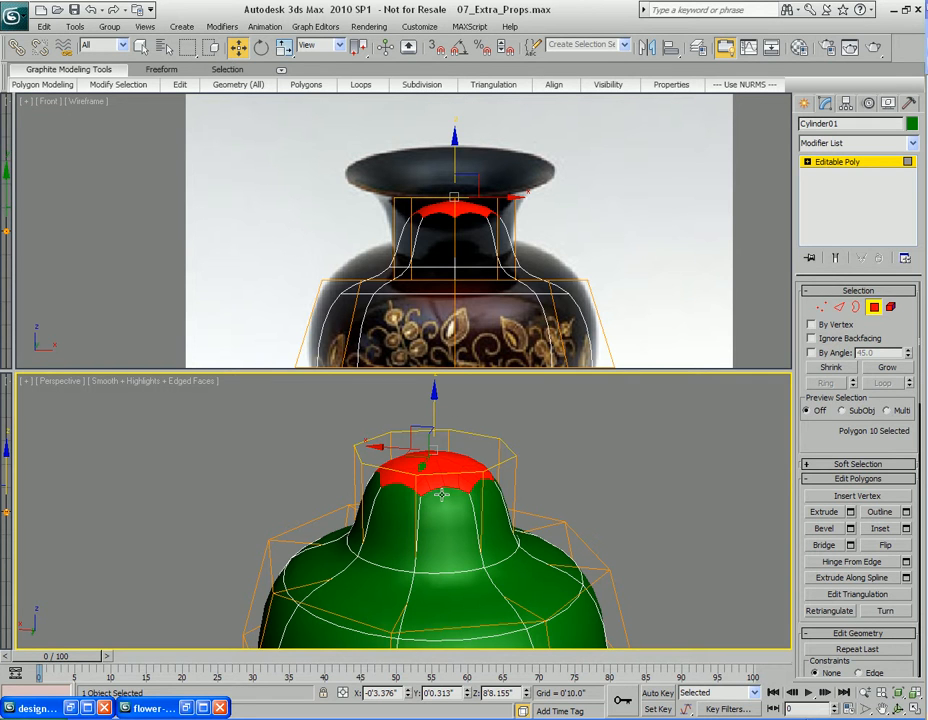
left_click(458, 153)
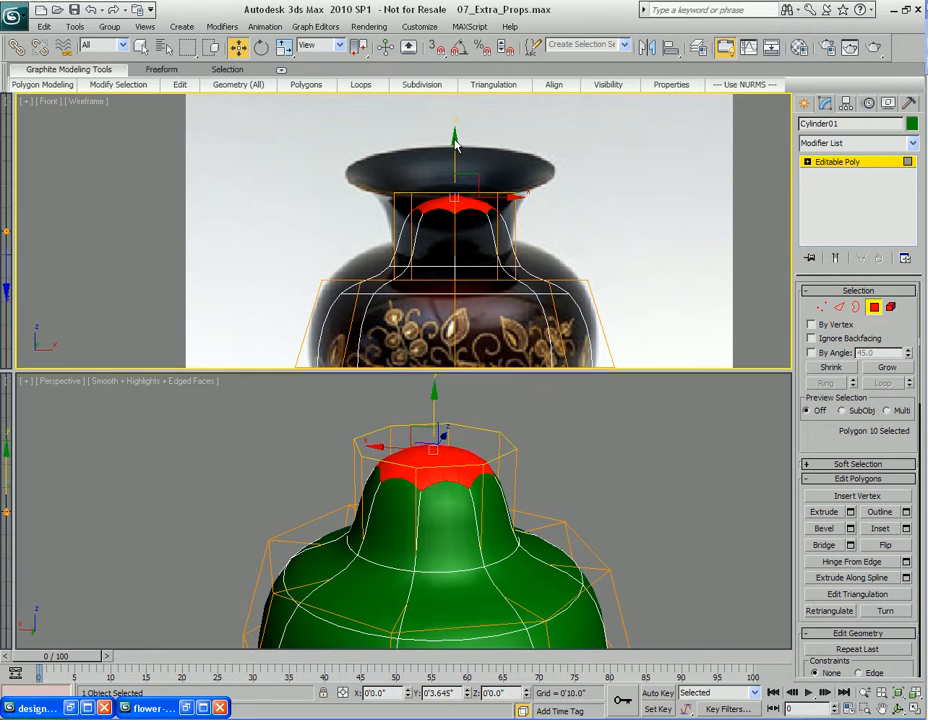
key("r")
middle_click_drag(469, 455, 463, 457, "alt")
left_click_drag(445, 437, 443, 464)
middle_click_drag(443, 464, 480, 489, "alt")
Delete the top polygon to open the vase's mouth
key("q")
scroll(480, 489, "up", 2)
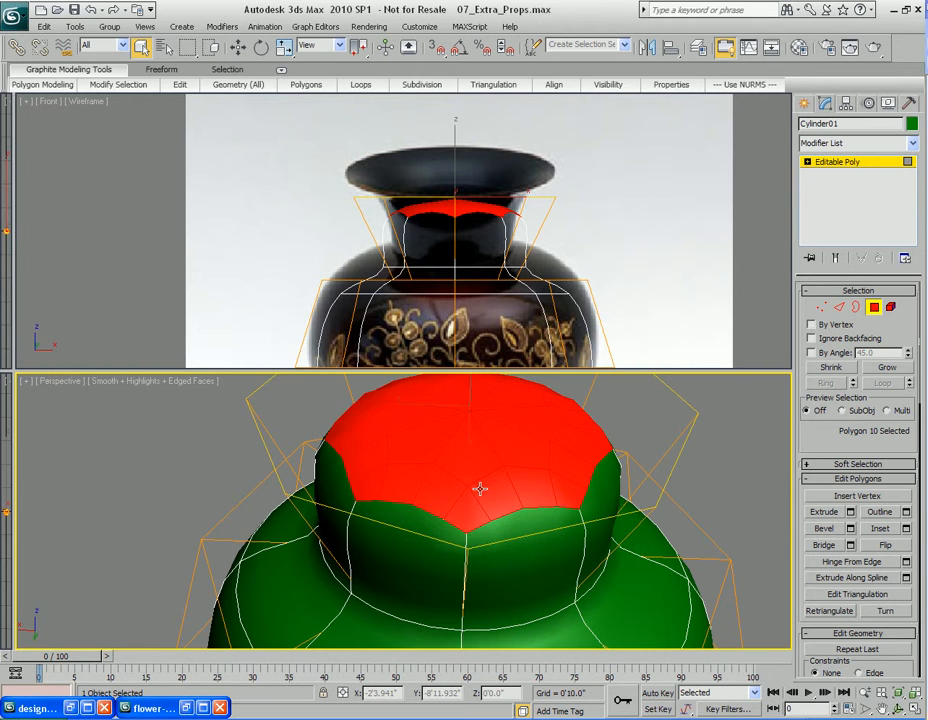
key("Delete")
mouse_move(480, 489)
middle_mouse_down("alt")
mouse_move(475, 514)
mouse_move(477, 472)
middle_mouse_up("alt")
scroll(475, 492, "down", 2)
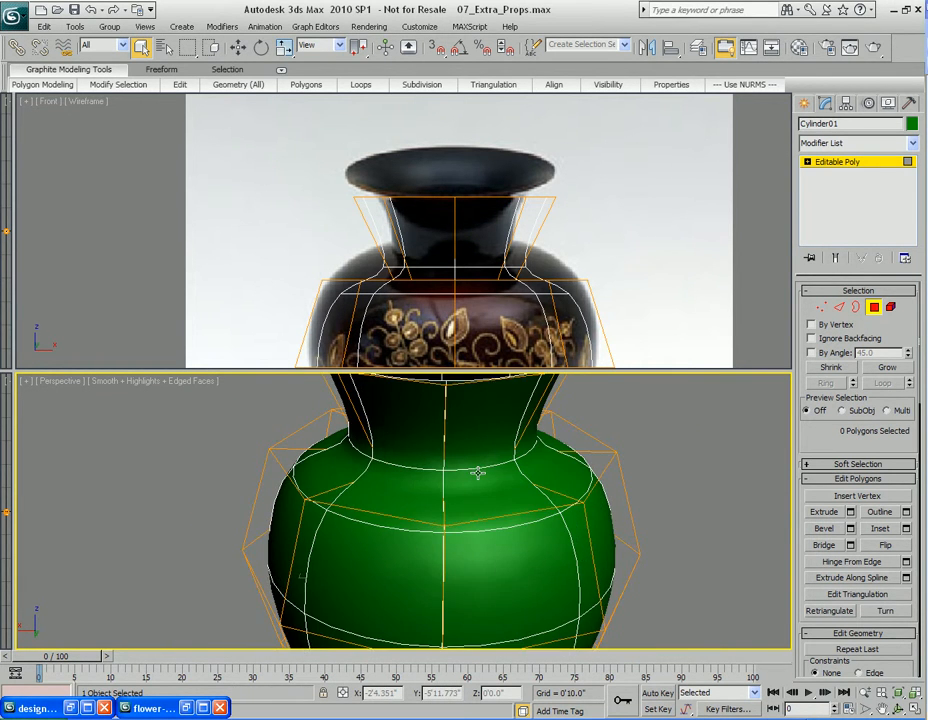
scroll(477, 472, "up", 4)
mouse_move(460, 492)
middle_mouse_down("alt")
mouse_move(468, 524)
mouse_move(462, 478)
middle_mouse_up("alt")
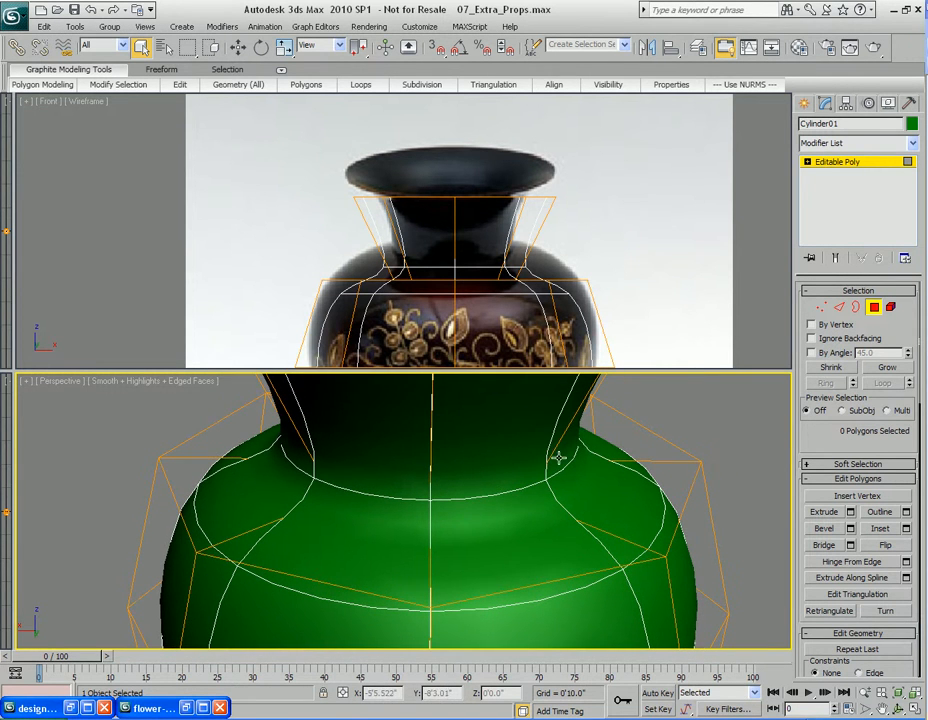
With NURMS smoothing turned off, select the edge loop at the base of the neck and chamfer it 0'0.52" with 2 segments
right_click(466, 507)
left_click(420, 311)
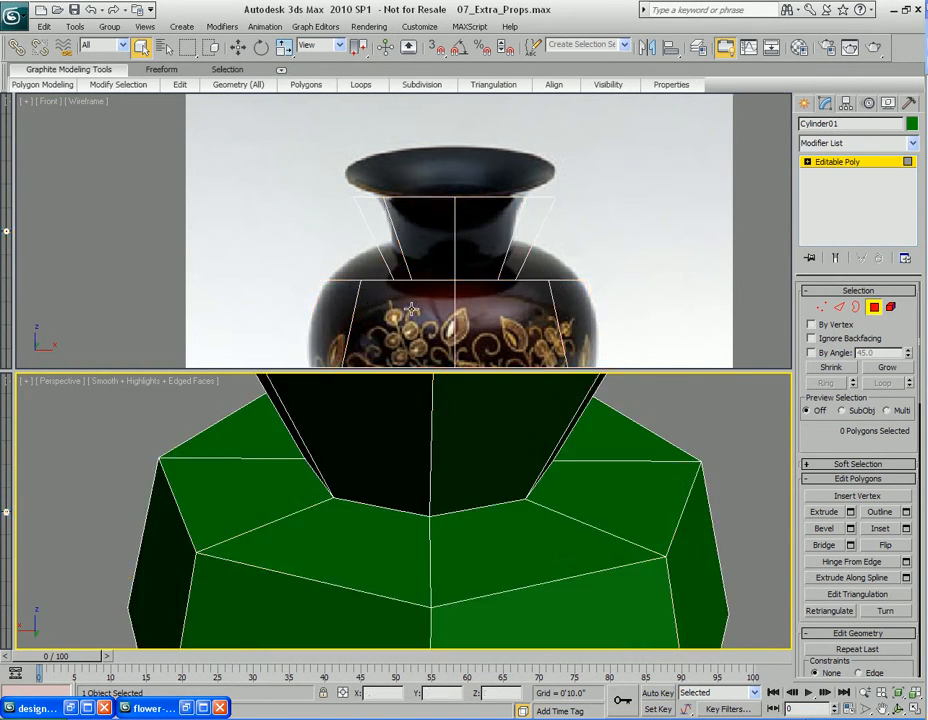
key("2")
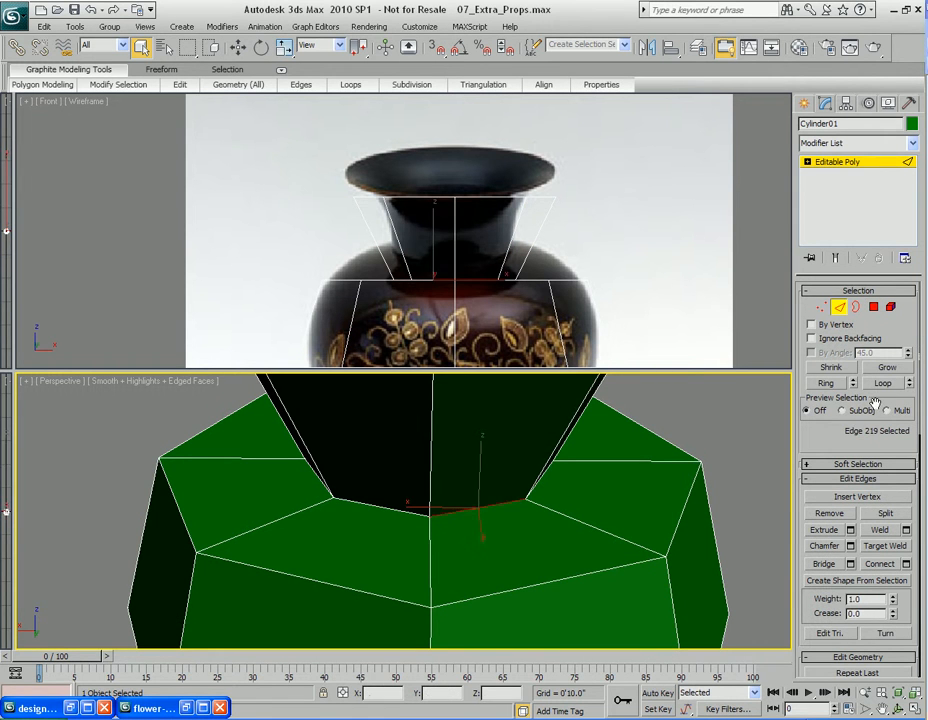
left_click(884, 386)
right_click(417, 485)
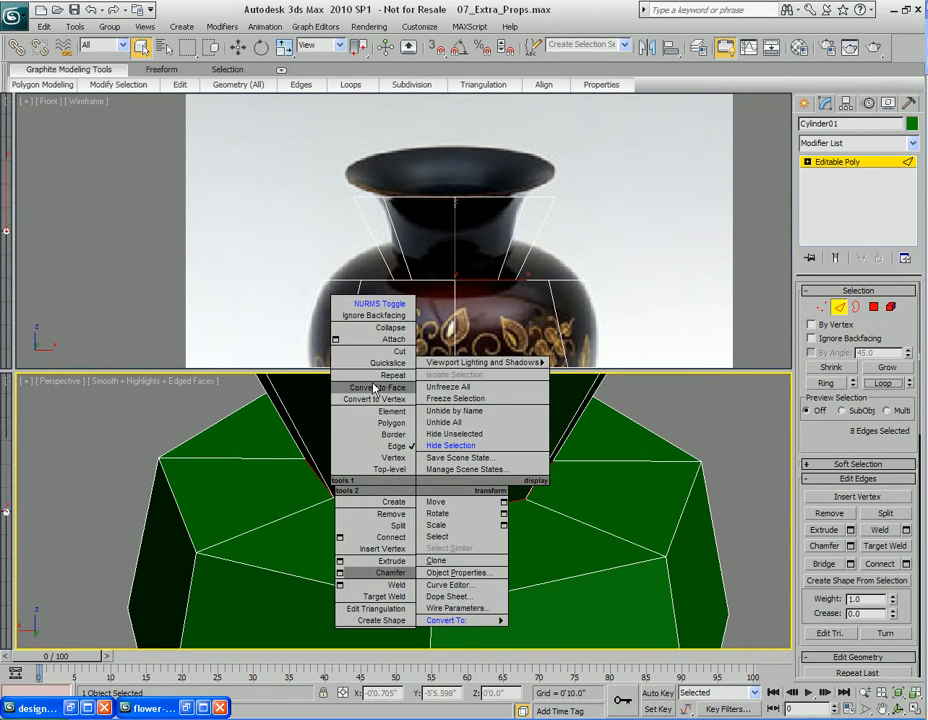
left_click(339, 572)
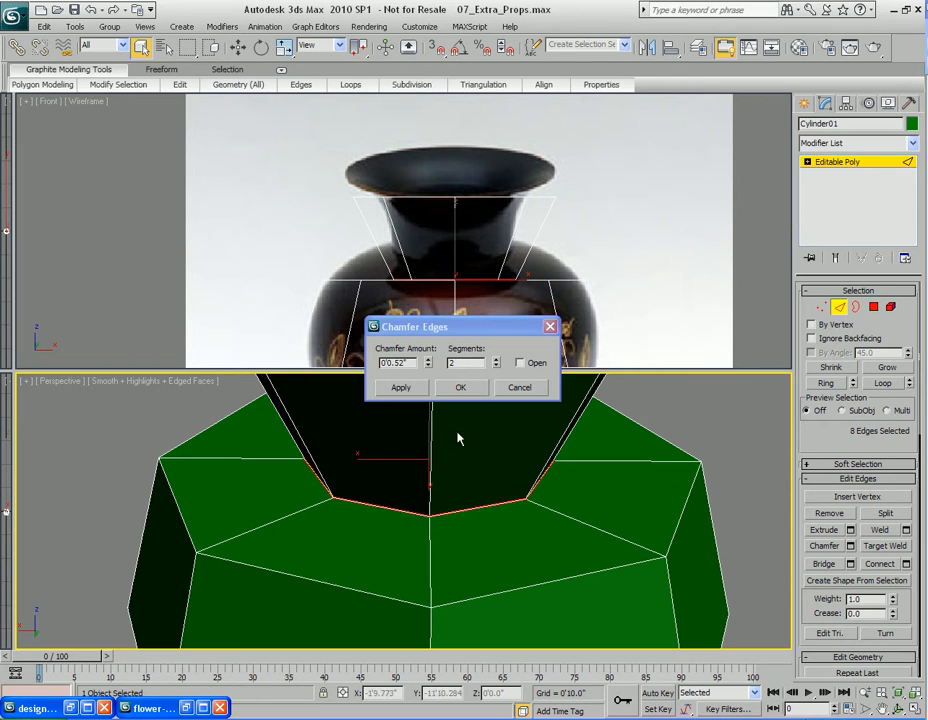
left_click(473, 390)
Turn NURMS smoothing back on and render the perspective view to check the vase
middle_click_drag(494, 483, 496, 519)
scroll(495, 520, "down", 3)
right_click(487, 520)
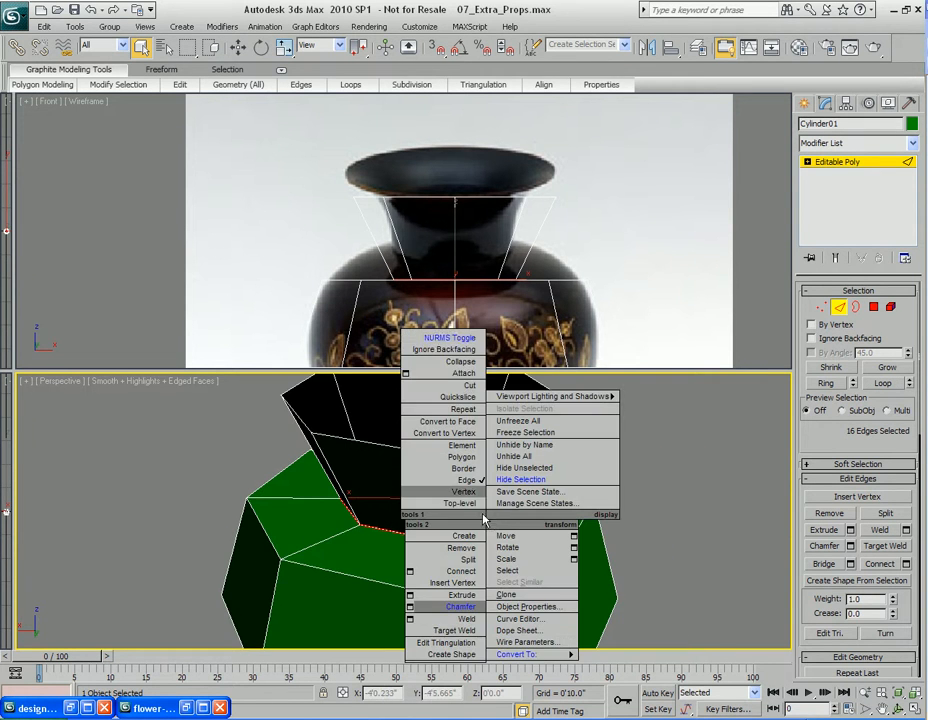
left_click(431, 340)
key("shift+q")
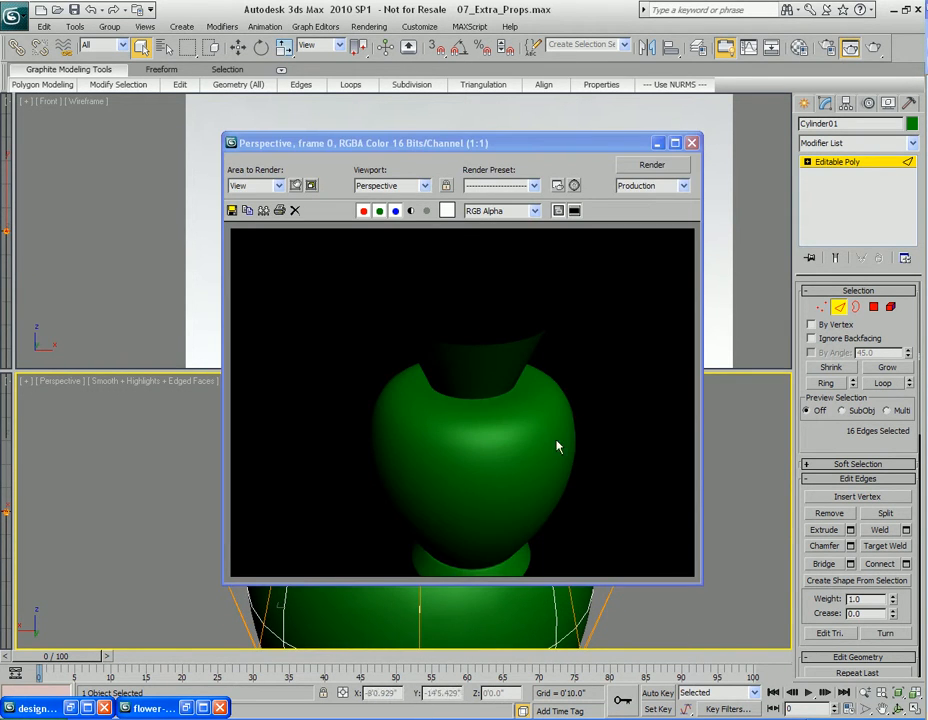
left_click(691, 143)
Select the ring of vertical edges on the neck and connect them with 1 segment
middle_click_drag(545, 464, 487, 483)
scroll(456, 466, "up", 2)
middle_click_drag(435, 279, 435, 265)
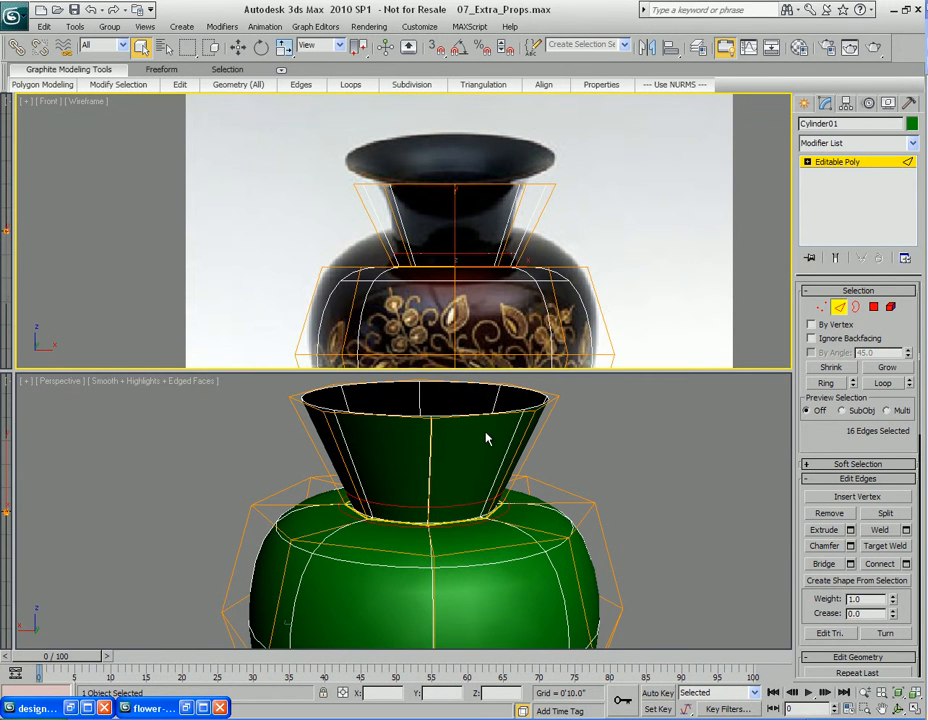
left_click(430, 456)
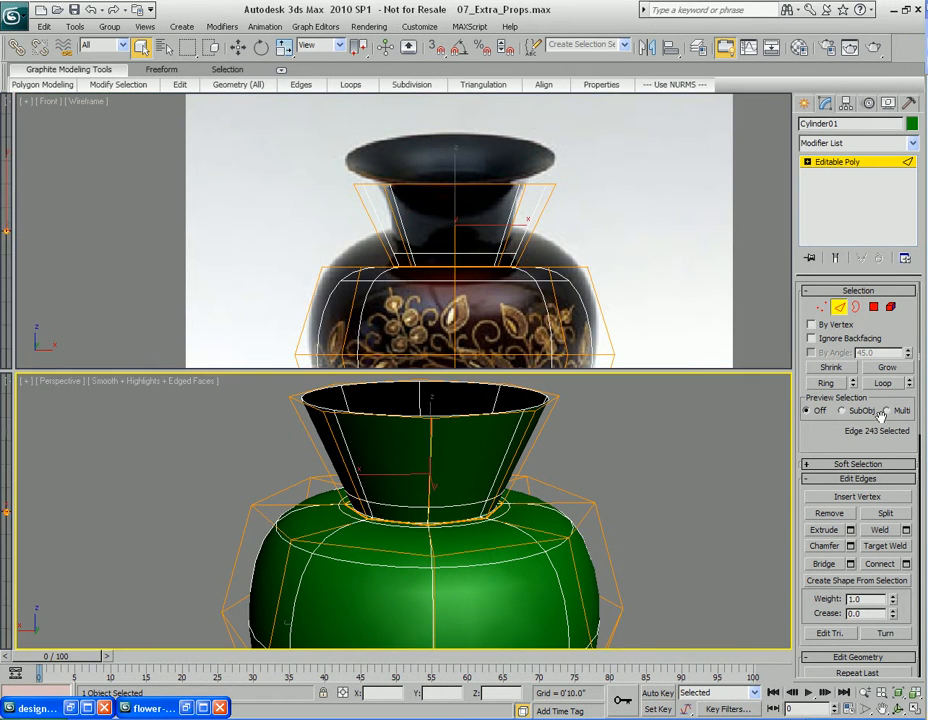
left_click(830, 384)
right_click(462, 441)
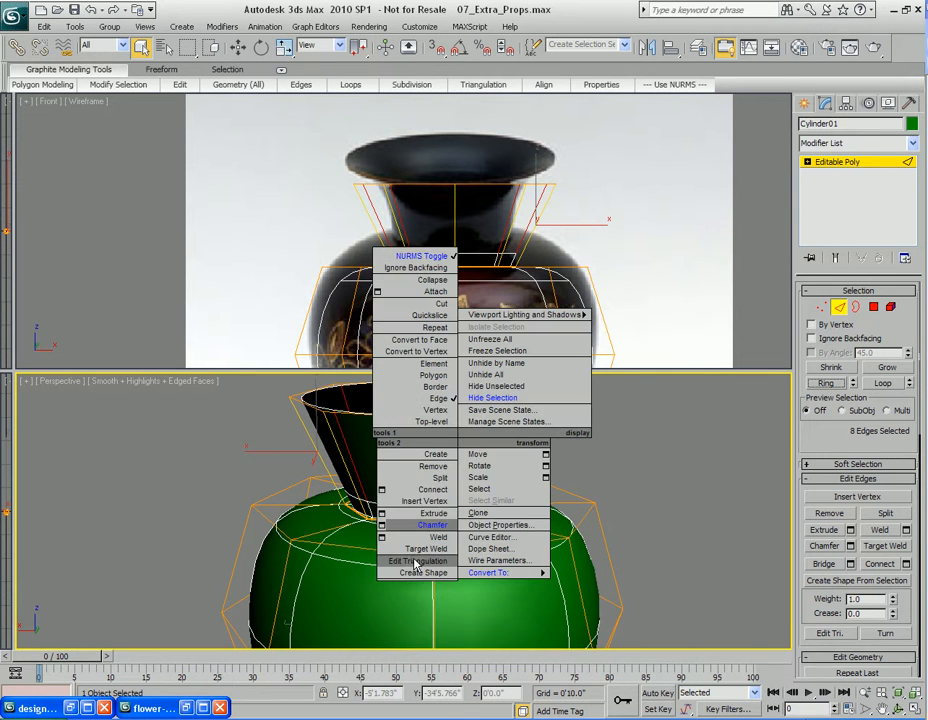
left_click(381, 490)
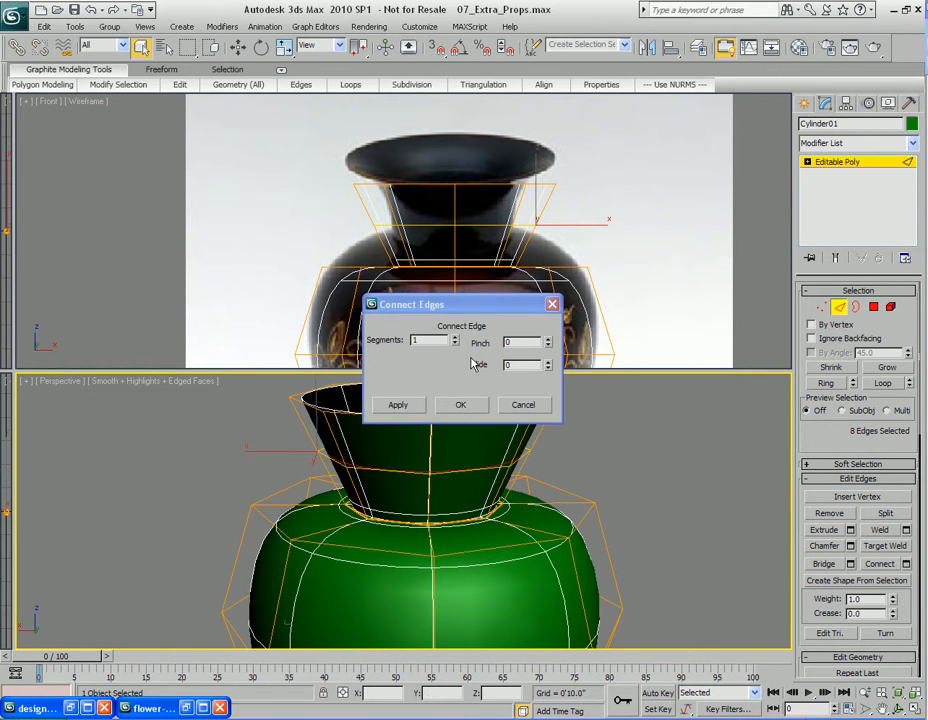
left_click(463, 406)
Scale the new neck edge loop inward to pinch the middle of the neck
middle_click_drag(474, 505, 497, 538, "alt")
scroll(559, 519, "up", 3)
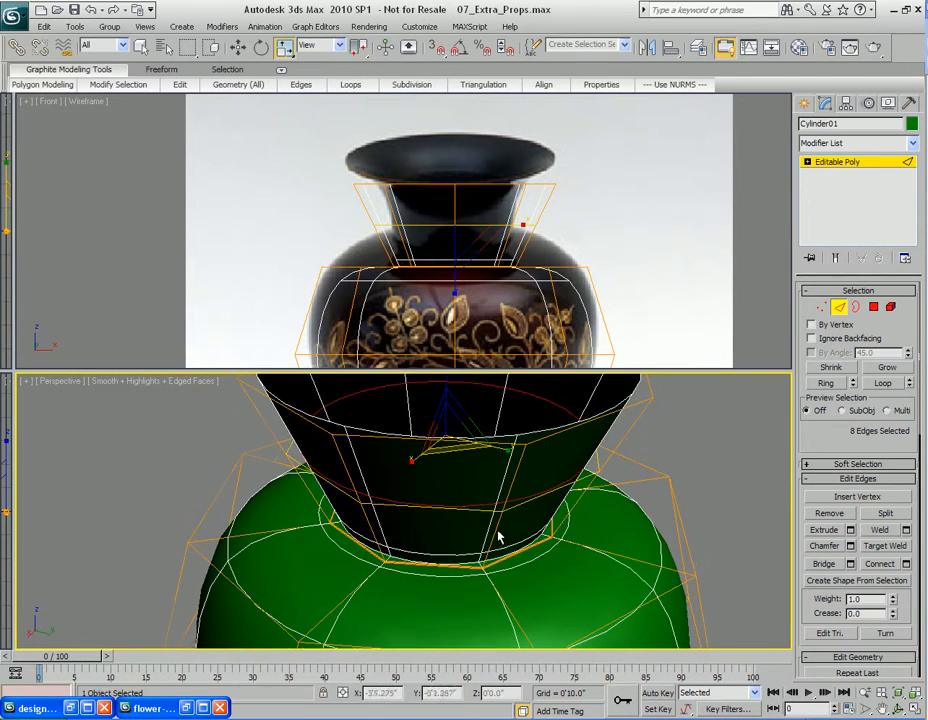
left_click_drag(446, 450, 449, 441)
middle_click_drag(488, 451, 496, 495, "alt")
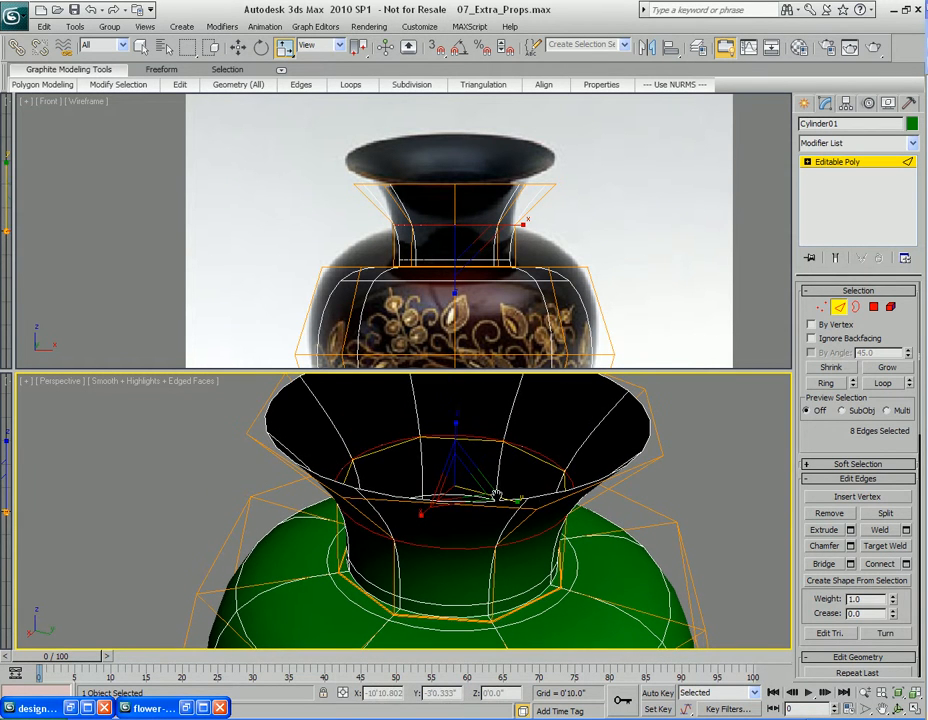
Select the top border of the mouth and scale it to refine the flare of the vase's lip
key("3")
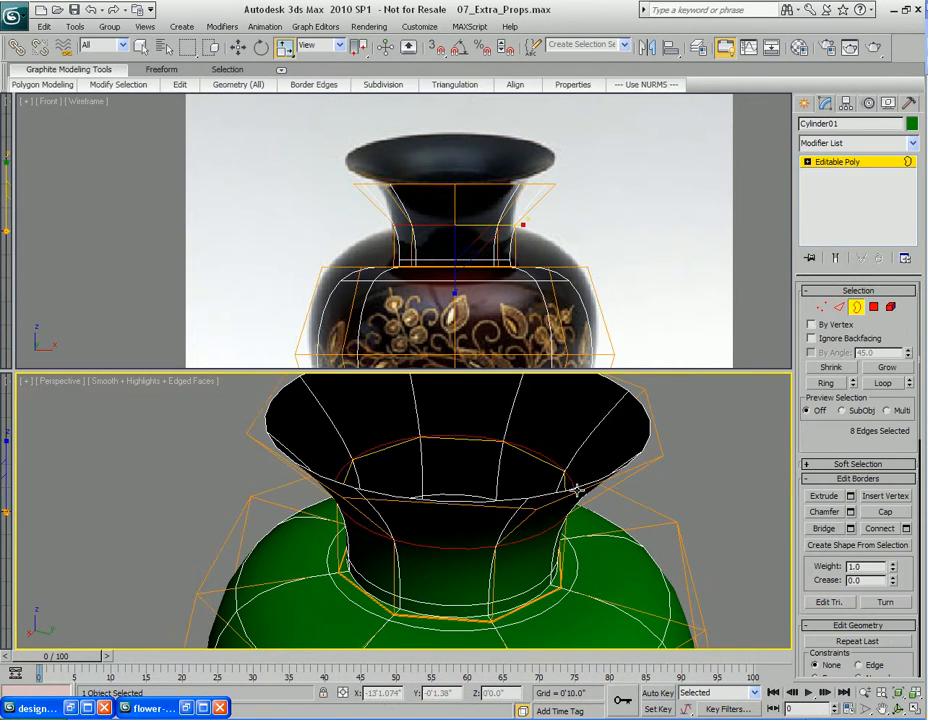
left_click(577, 490)
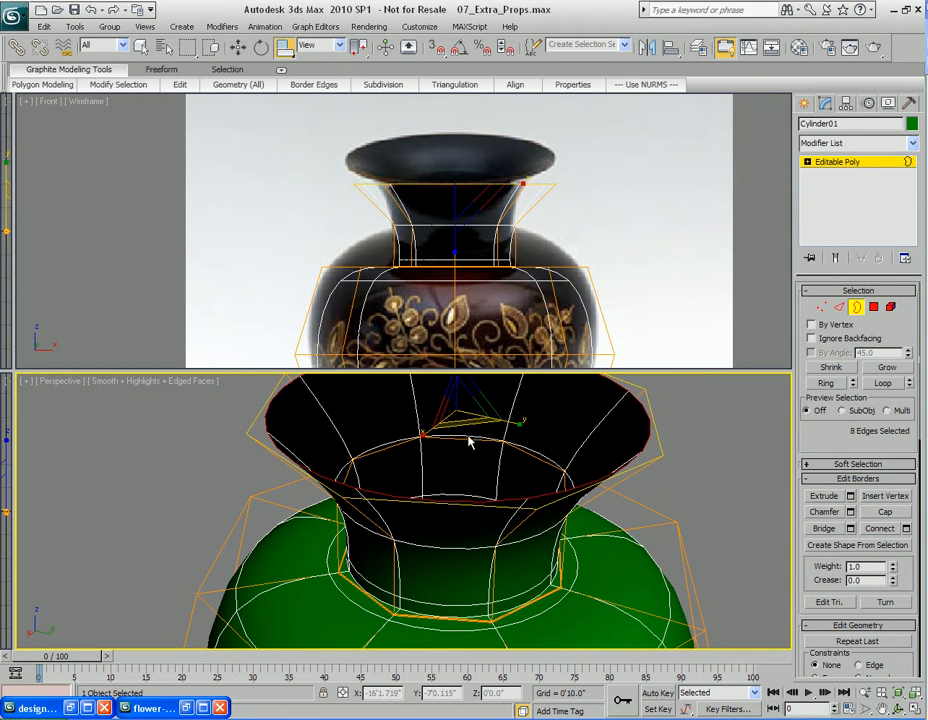
left_click_drag(465, 421, 465, 413)
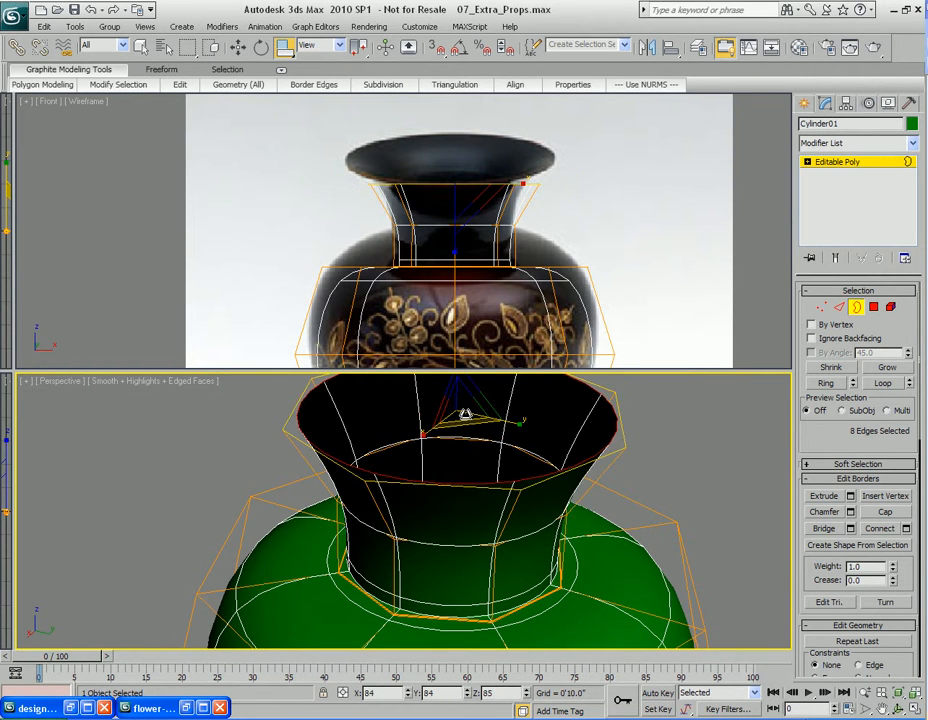
scroll(497, 460, "down", 10)
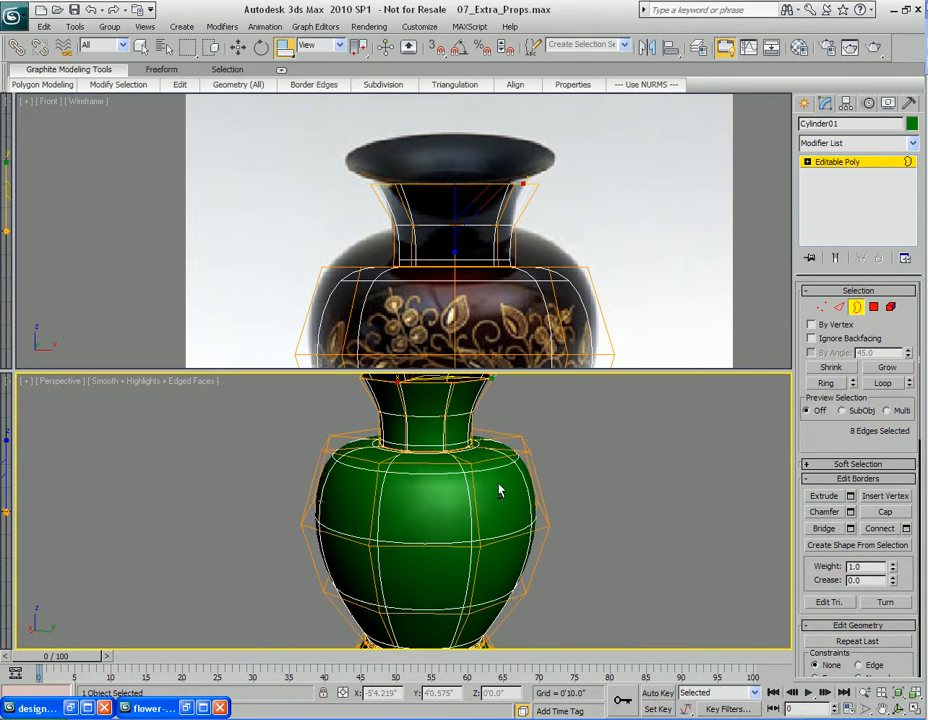
scroll(468, 543, "up", 6)
middle_click_drag(467, 537, 459, 526)
middle_click_drag(450, 473, 449, 477, "alt")
left_click_drag(431, 437, 431, 442)
middle_click_drag(481, 549, 477, 517)
scroll(474, 516, "down", 4)
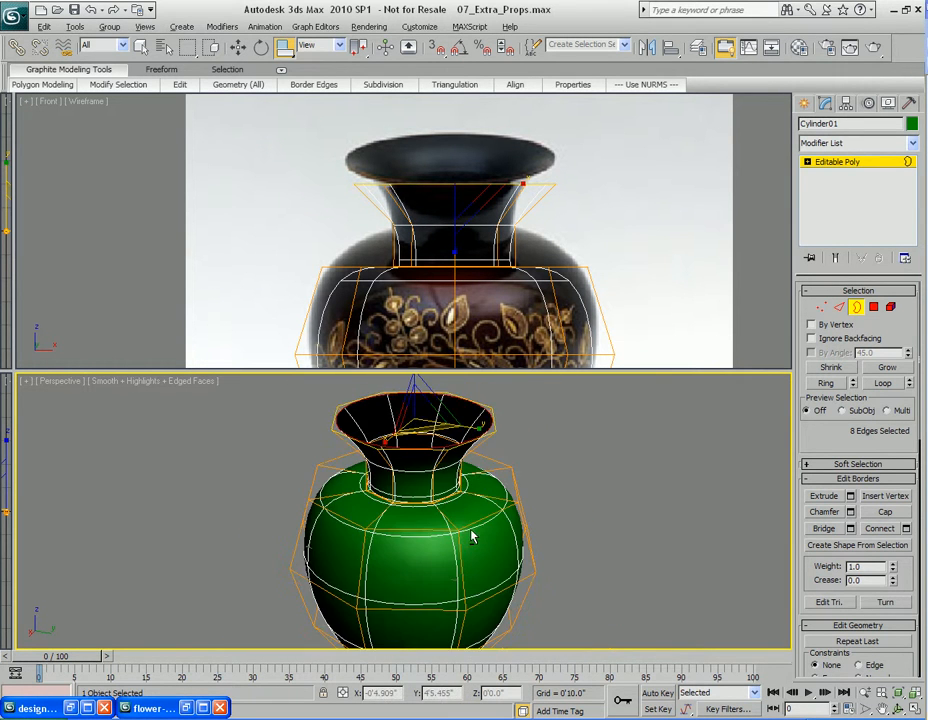
middle_click_drag(453, 568, 460, 547)
Select the edge loop on the vase's shoulder and scale it outward about 122% to match the reference
middle_click_drag(442, 277, 438, 202)
middle_click_drag(438, 511, 440, 567)
scroll(443, 515, "up", 3)
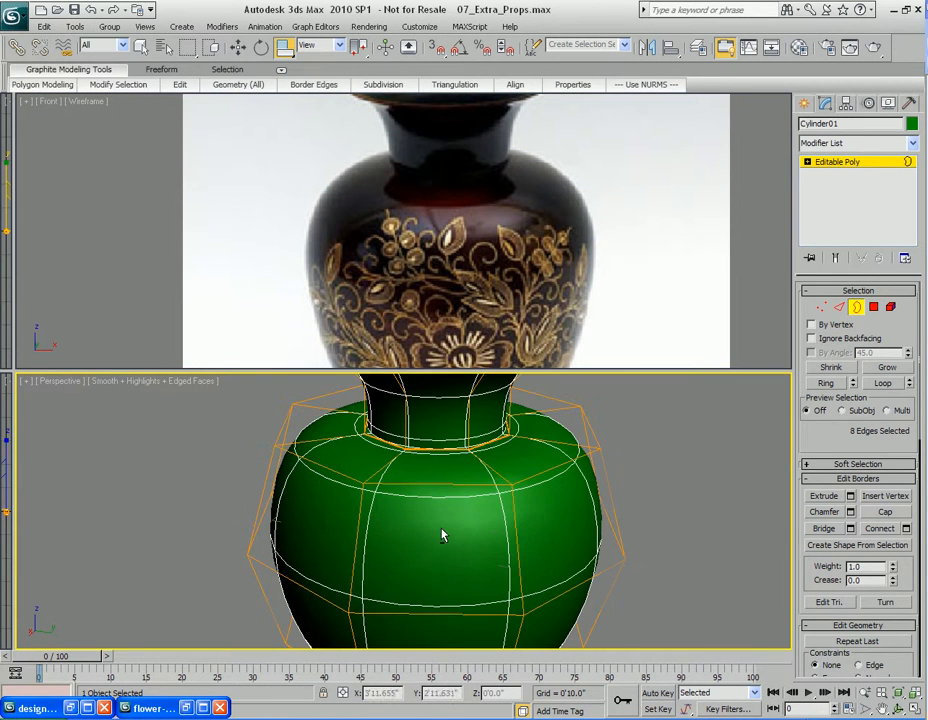
key("2")
left_click(439, 488)
left_click(879, 386)
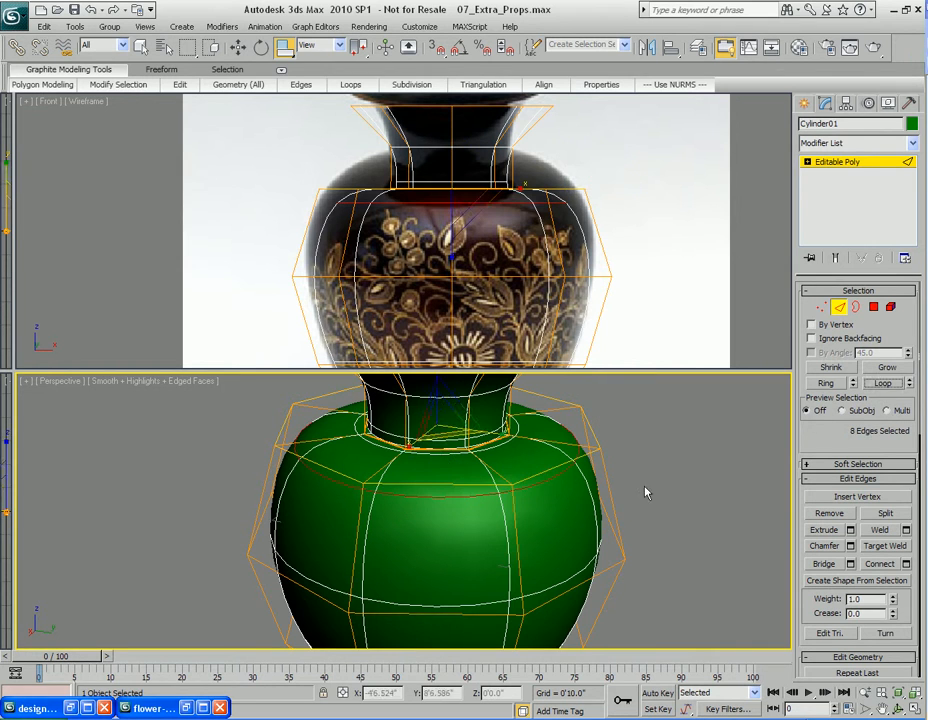
middle_click_drag(472, 464, 450, 514)
mouse_move(449, 497)
left_mouse_down()
mouse_move(436, 463)
mouse_move(442, 476)
left_mouse_up()
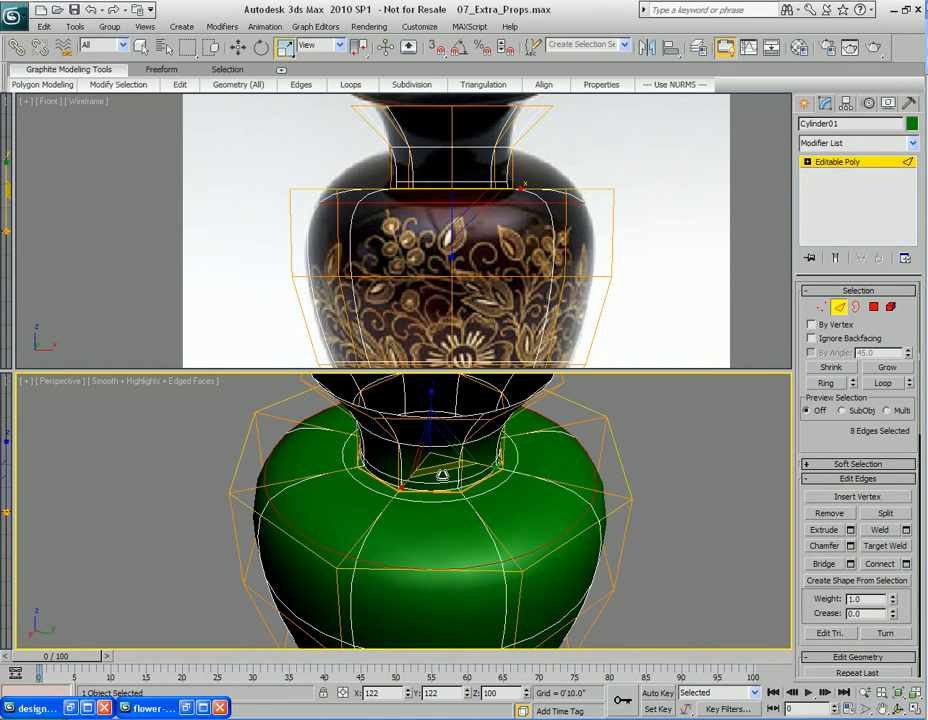
scroll(456, 270, "down", 2)
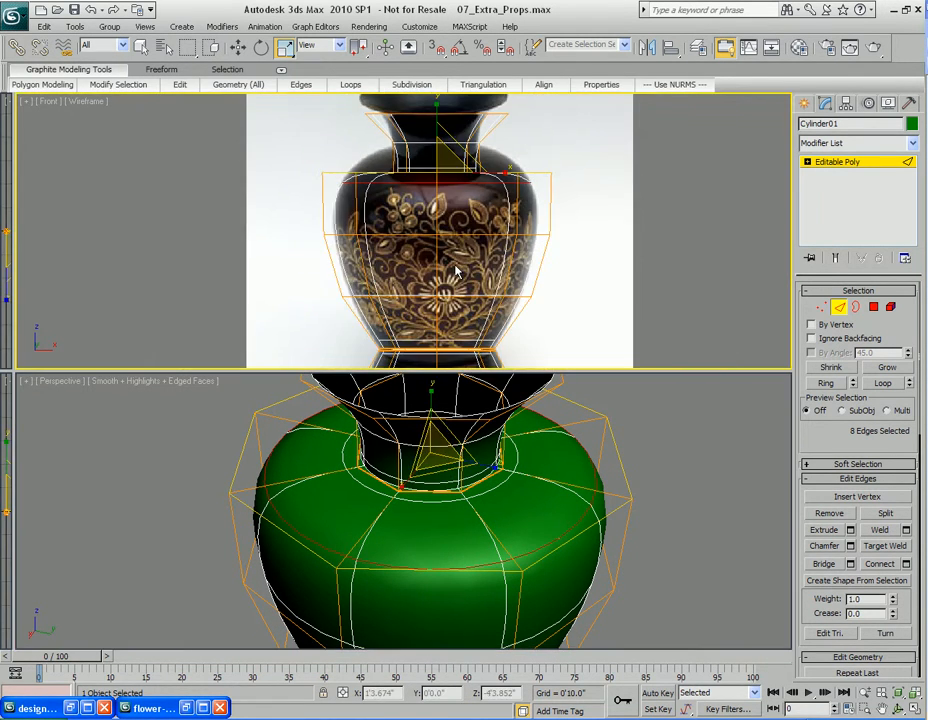
middle_click_drag(502, 165, 499, 208)
middle_click_drag(516, 303, 513, 272)
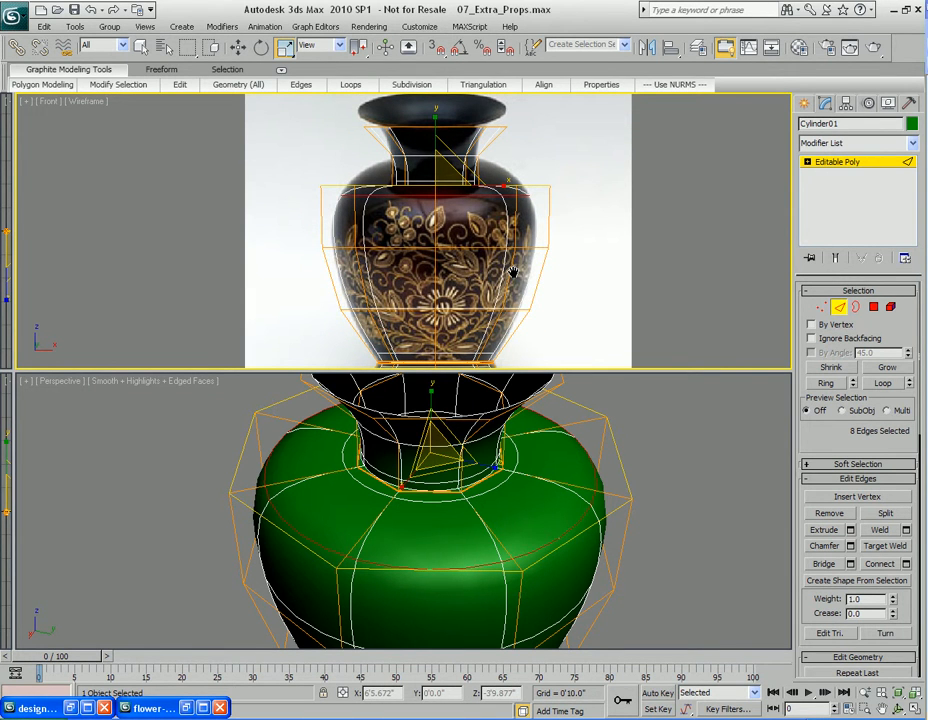
Maximize the perspective view and move the shoulder edge loop to refine the body's curve
scroll(470, 443, "down", 5)
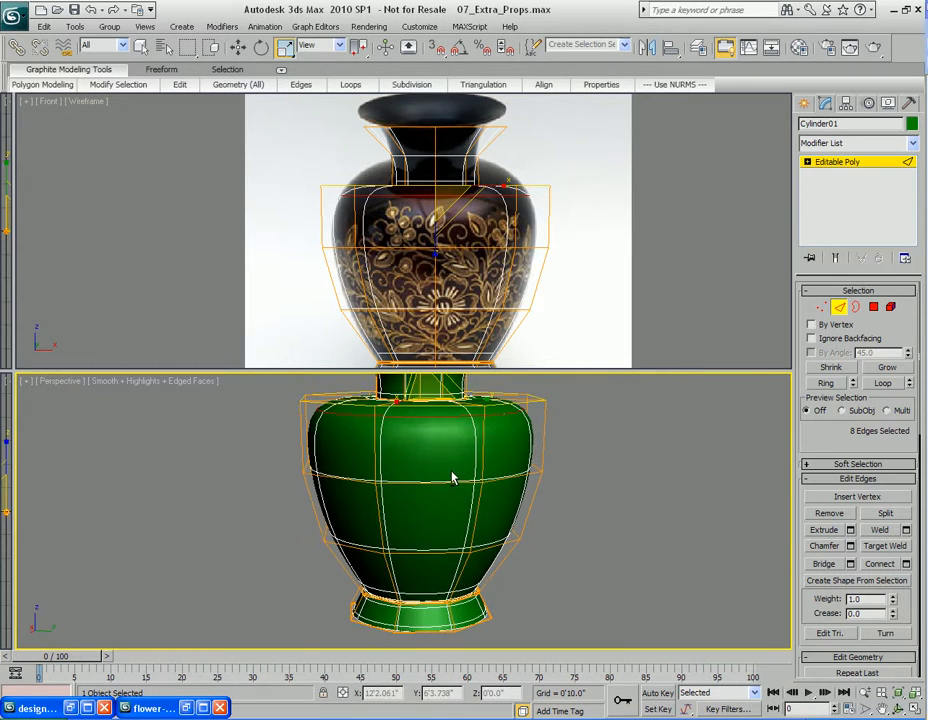
scroll(453, 487, "up", 5)
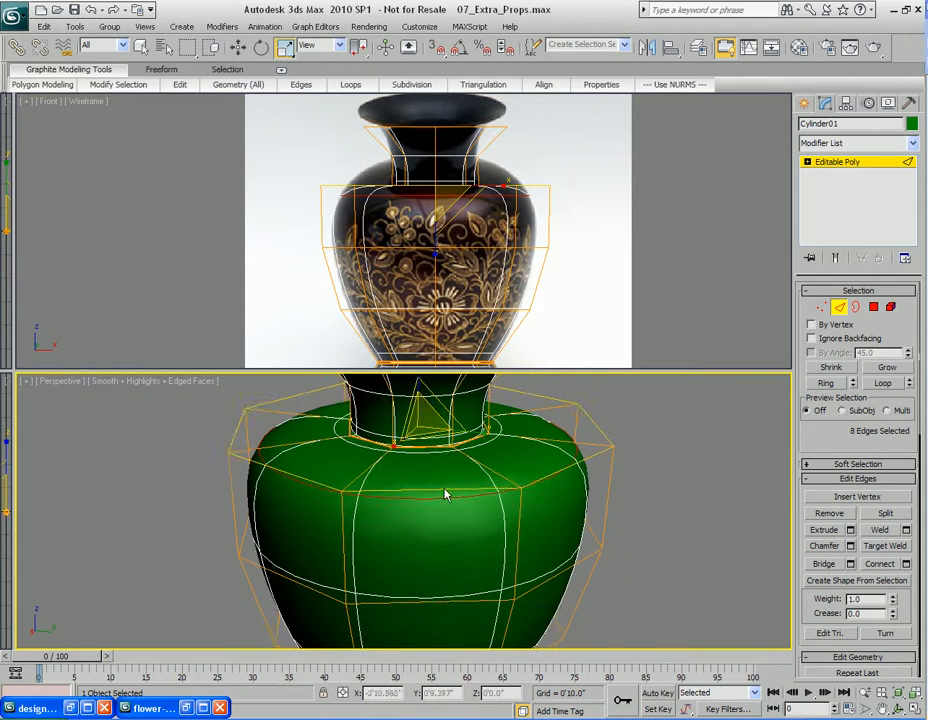
middle_click_drag(425, 509, 426, 460, "alt")
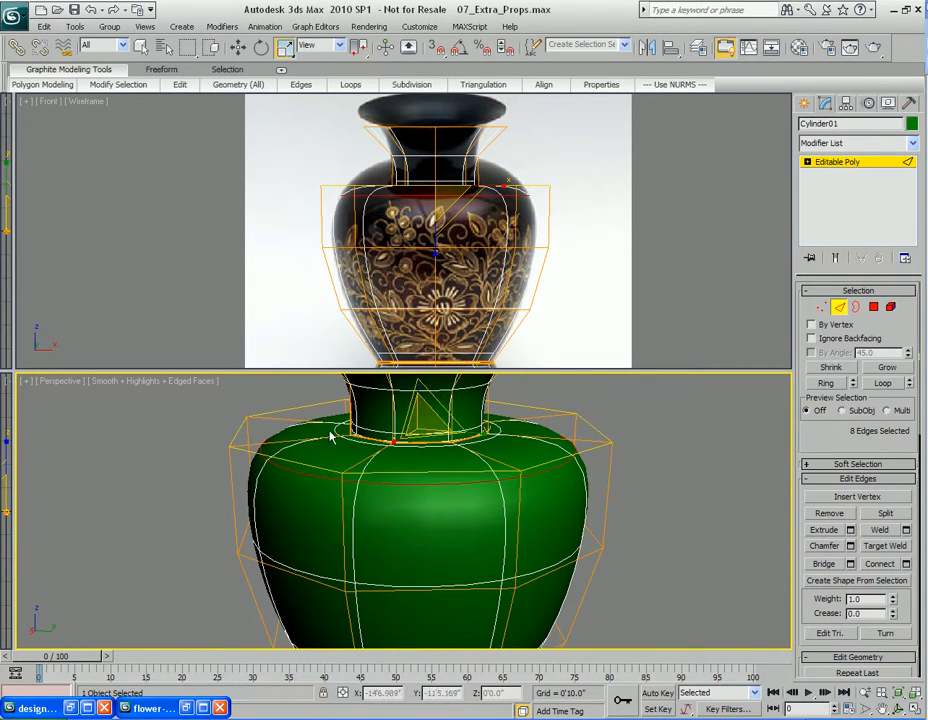
middle_click_drag(349, 437, 357, 460, "alt")
key("w")
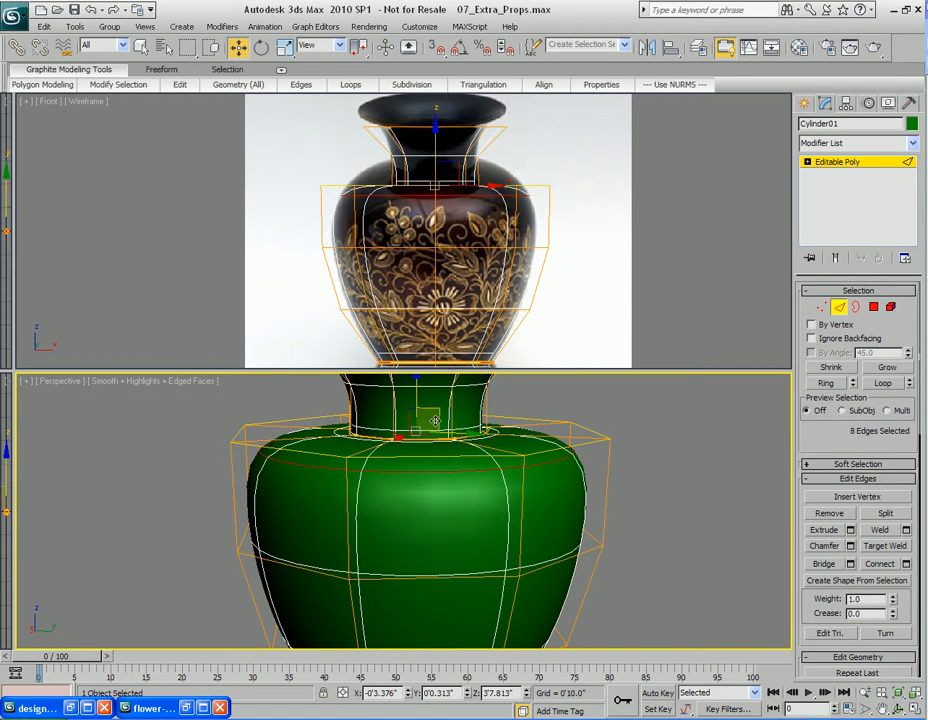
key("alt+w")
middle_click_drag(433, 449, 448, 465, "alt")
Render the perspective view twice to check the vase's silhouette
key("shift+q")
left_click(691, 143)
left_click_drag(419, 234, 420, 266)
key("shift+q")
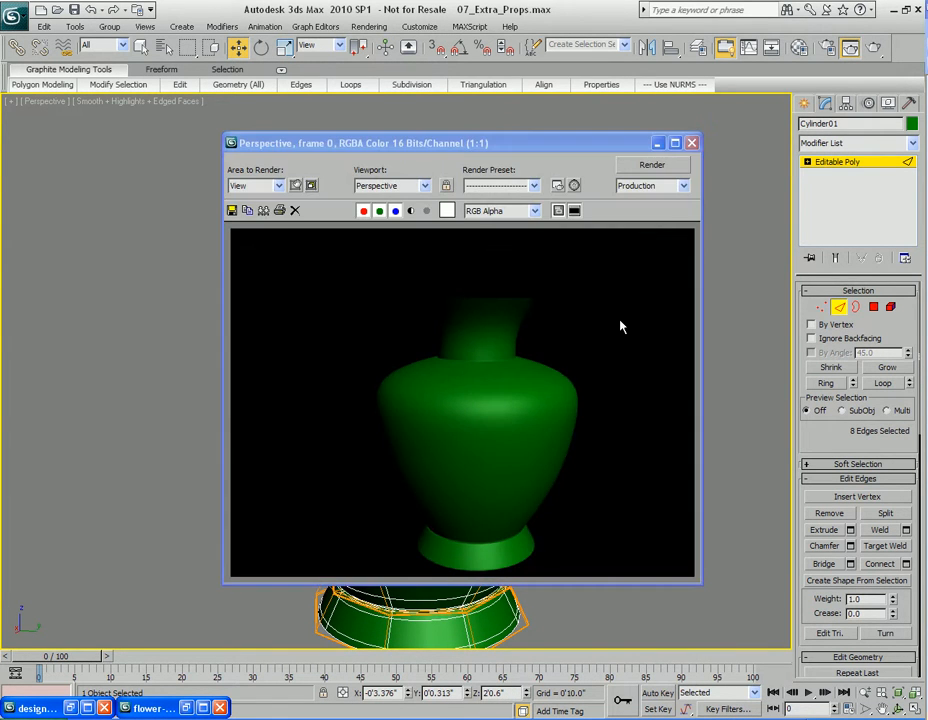
left_click(692, 144)
Select the edge loop around the middle of the body, move it down, and render to check
middle_click_drag(426, 497, 452, 435, "alt")
left_click(432, 394)
left_click(885, 385)
left_click_drag(413, 328, 415, 353)
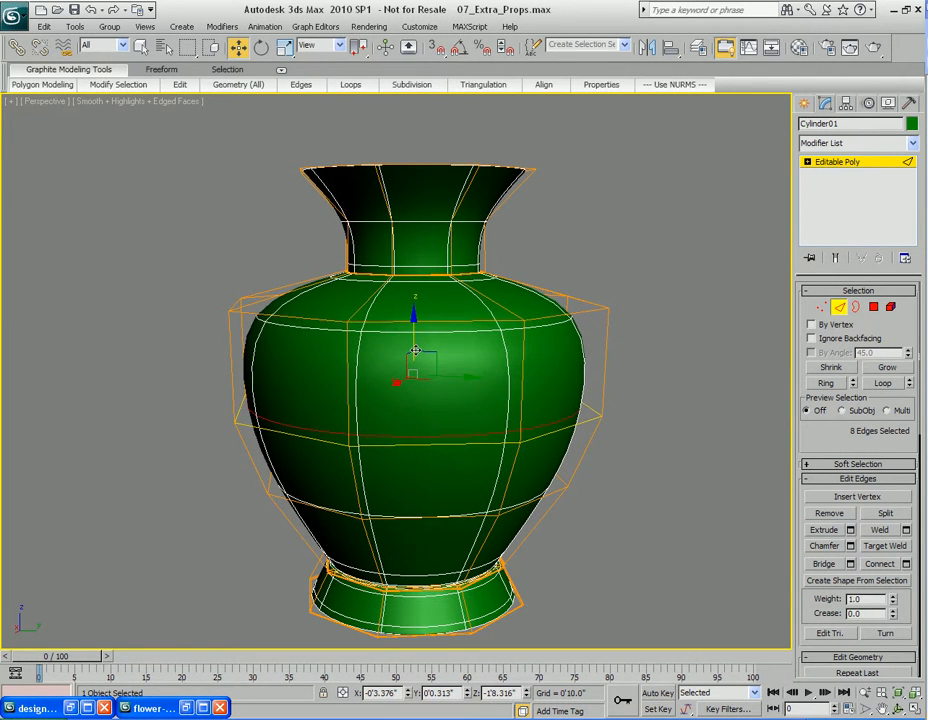
key("shift+q")
left_click(694, 146)
middle_click_drag(425, 336, 420, 405, "alt")
Select the neck polygons and grow the selection repeatedly until it covers the vase's walls
key("2")
key("4")
left_click_drag(302, 311, 561, 378)
middle_click_drag(331, 437, 648, 420, "alt")
key("q")
left_click(886, 368)
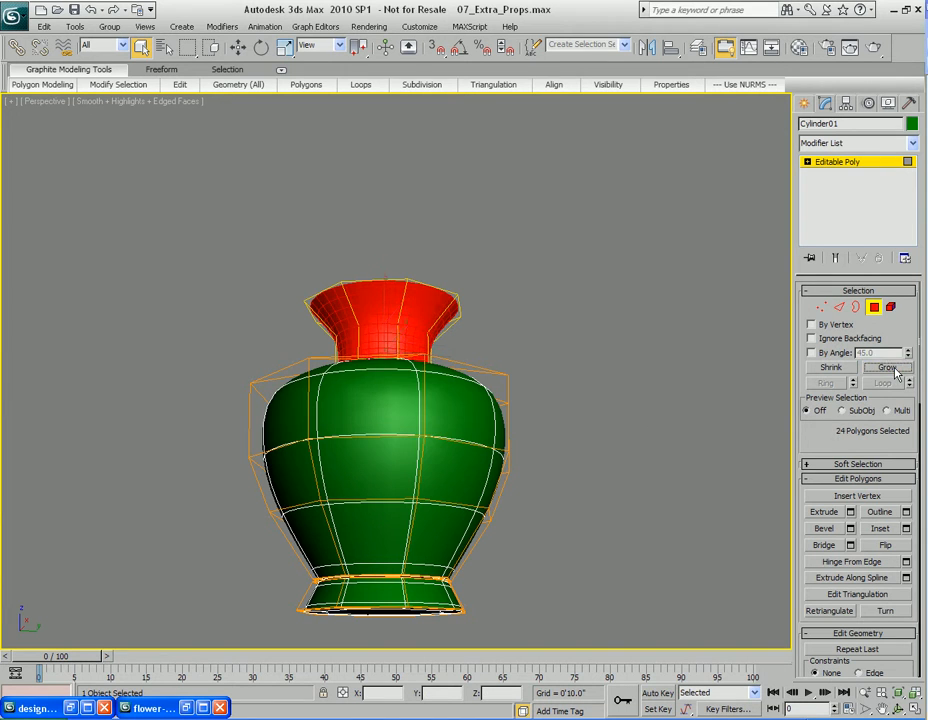
left_click(886, 368)
left_click(886, 368)
left_click(886, 368)
left_click(886, 368)
scroll(389, 400, "up", 10)
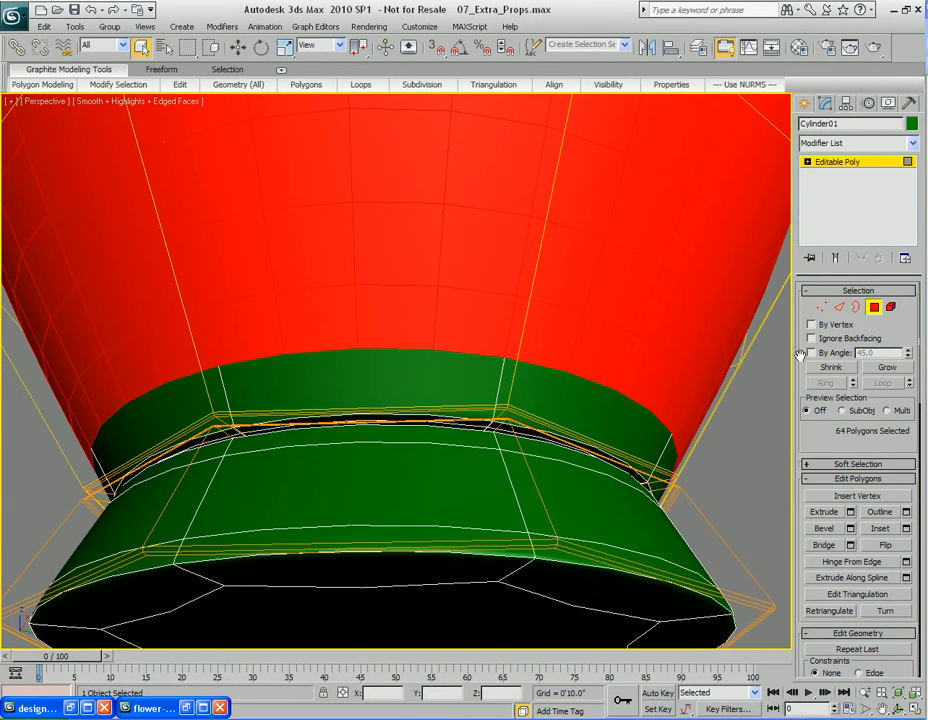
left_click(886, 368)
scroll(520, 345, "down", 10)
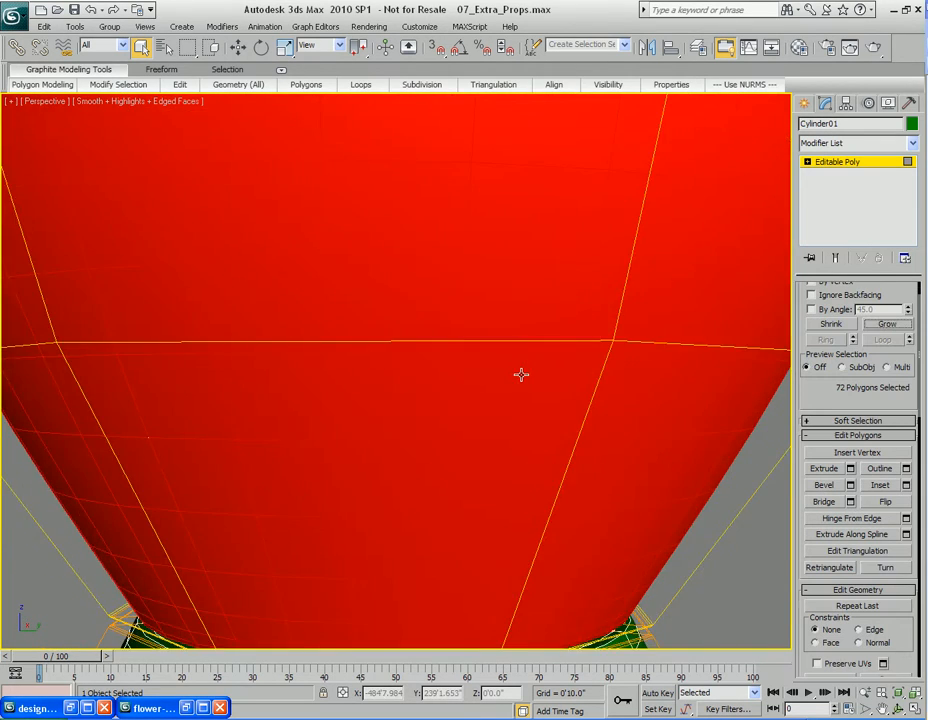
Scale a copy of the selected polygons inward, cloning it to a new element for the inner wall
middle_click_drag(451, 287, 485, 427)
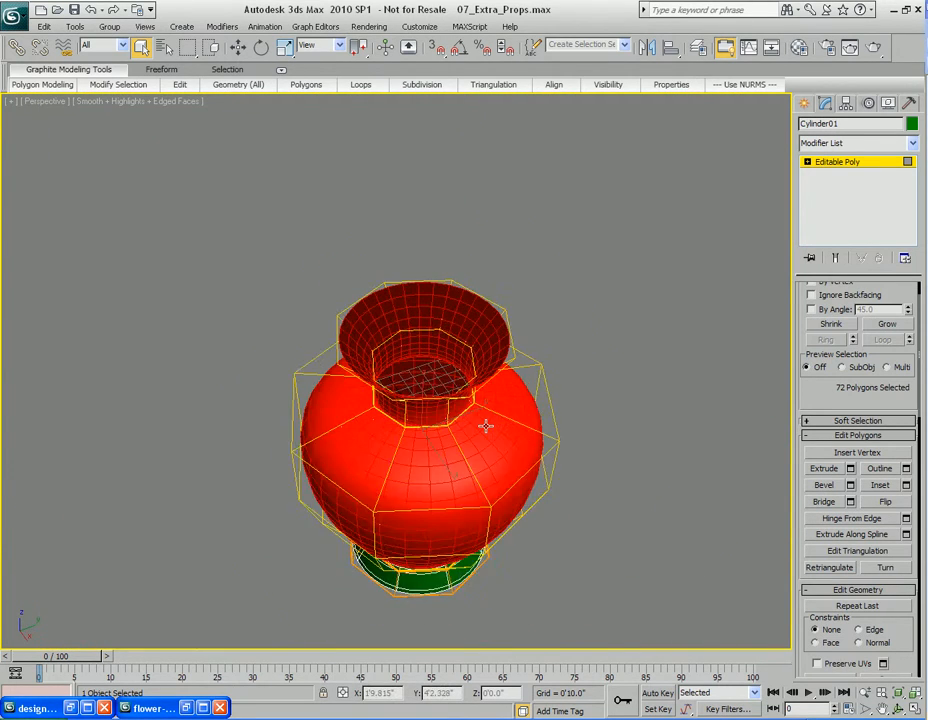
scroll(500, 436, "up", 4)
key("r")
left_click_drag(425, 485, 426, 482)
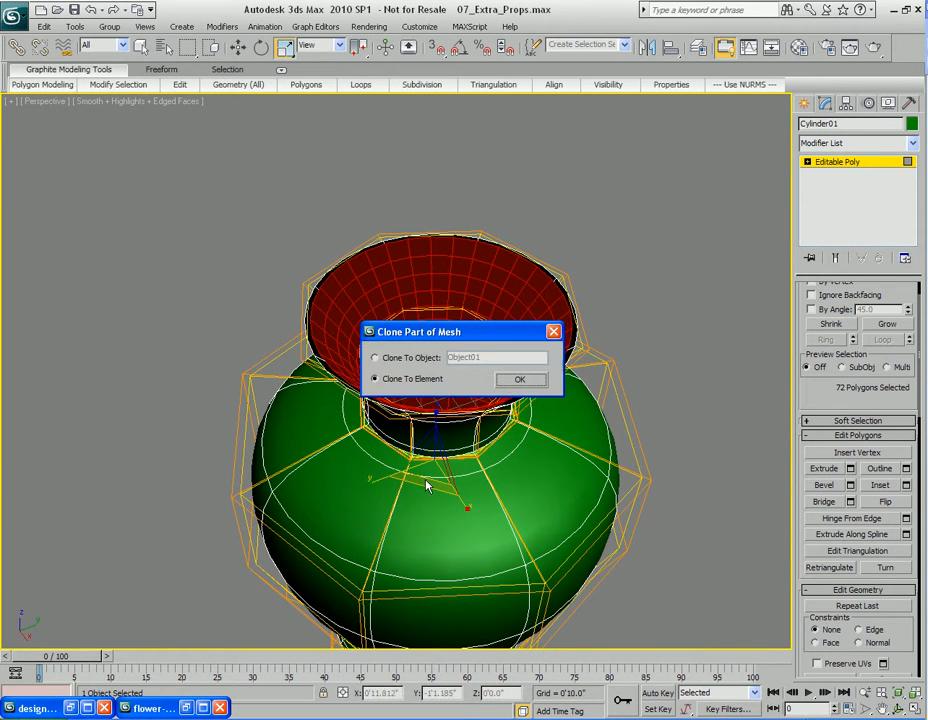
left_click(517, 381)
Finish cloning the polygons to an element, then select the inner wall's bottom border and cap it
right_click(479, 333)
left_click(428, 450)
middle_click_drag(434, 469, 448, 496, "alt")
scroll(456, 516, "up", 3)
key("q")
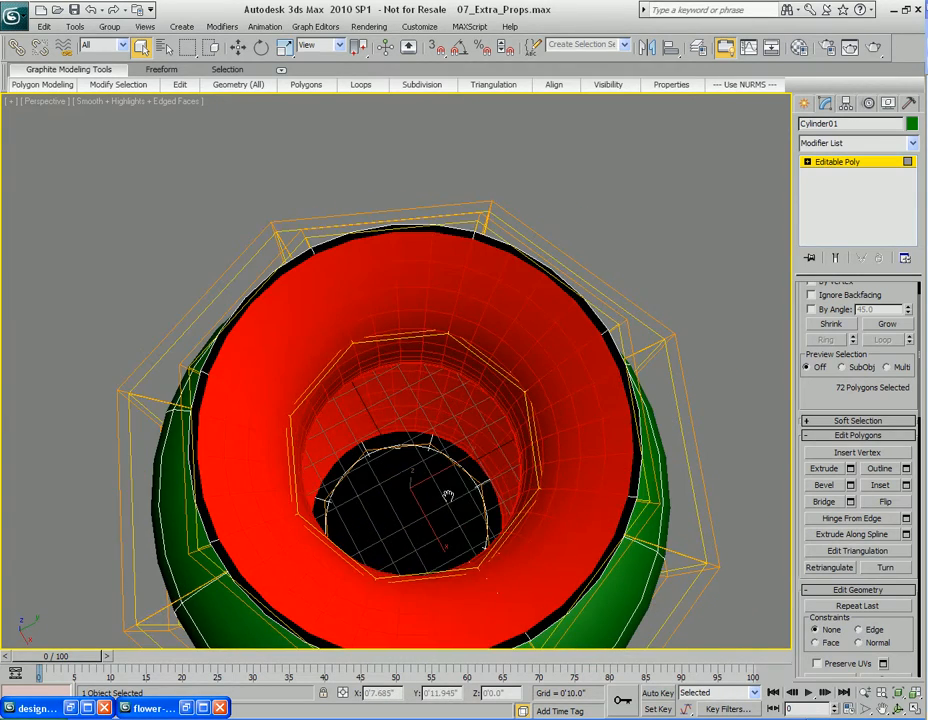
key("3")
left_click(447, 489)
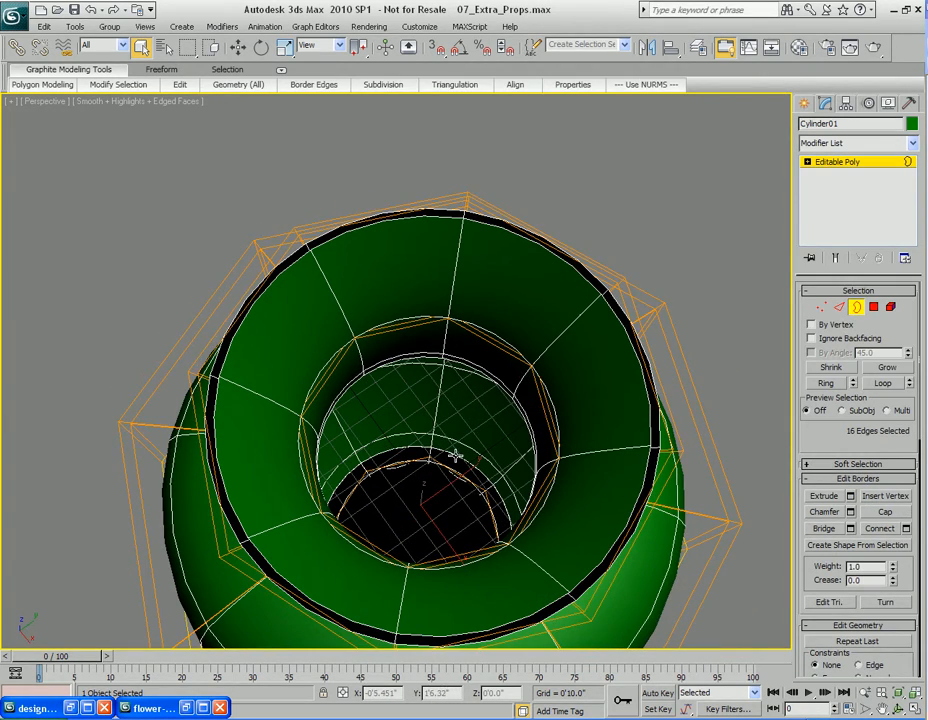
key("g")
right_click(477, 400)
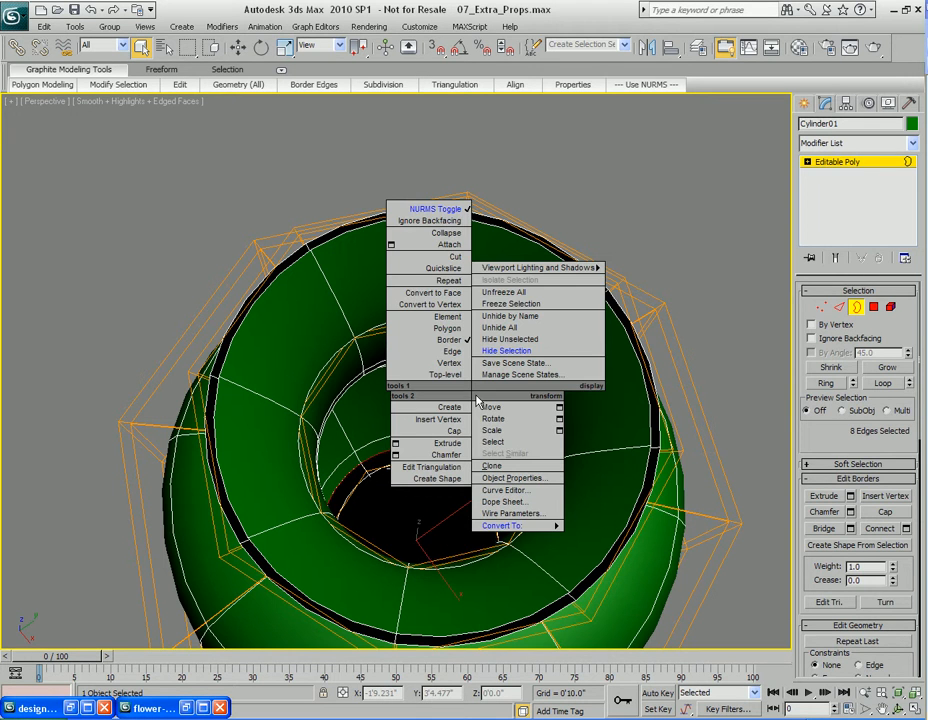
left_click(438, 433)
Render the perspective view to check the capped inner wall
middle_click_drag(437, 437, 433, 470, "alt")
key("F9")
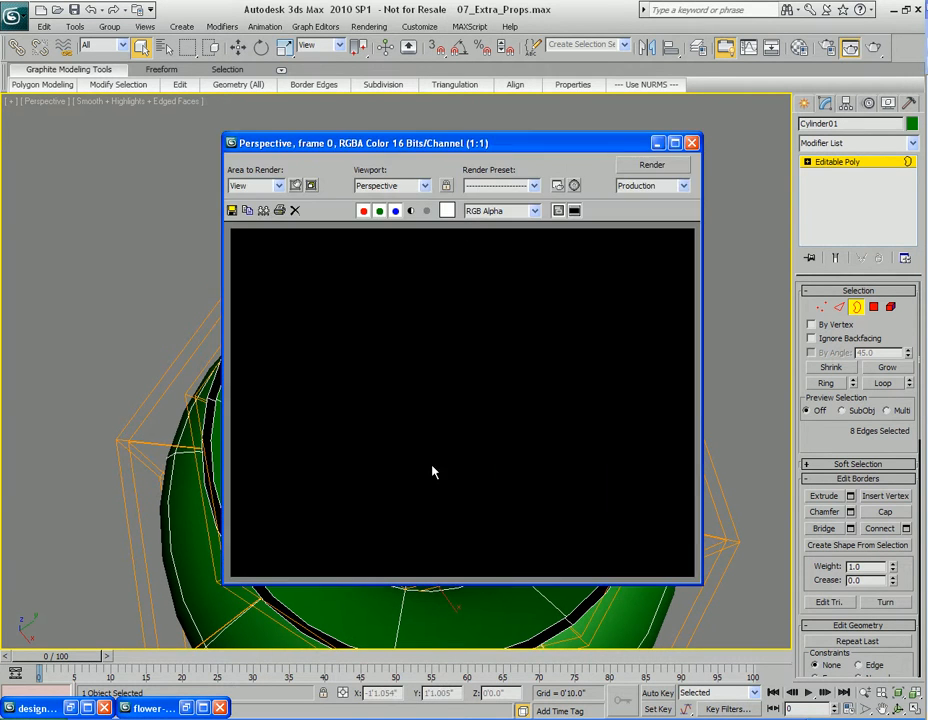
left_click(693, 143)
Select the outer and inner rim borders of the vase's lip and bridge them to close the wall
middle_click_drag(472, 358, 425, 356, "alt")
scroll(462, 340, "up", 3)
middle_click_drag(290, 296, 348, 276)
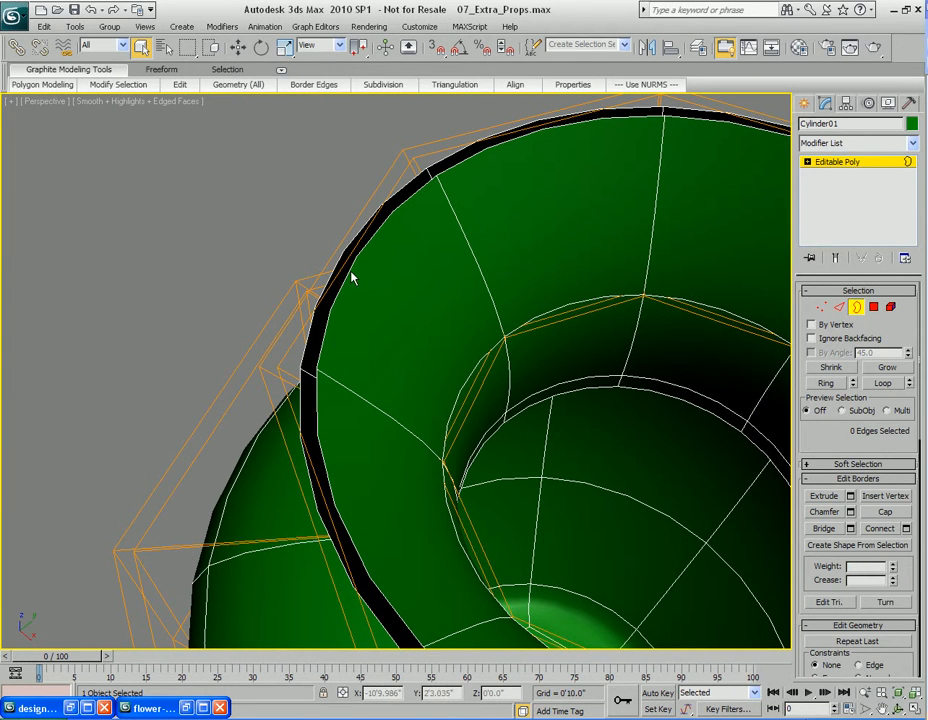
middle_click_drag(412, 276, 404, 296)
key("3")
key("3")
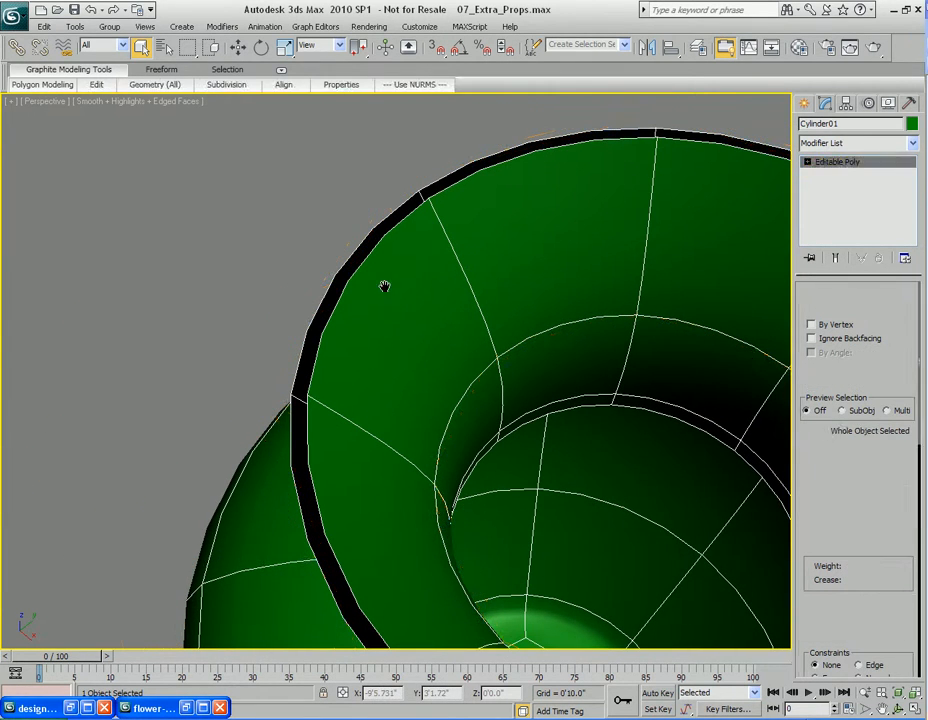
left_click(358, 257)
left_click(344, 250, "ctrl")
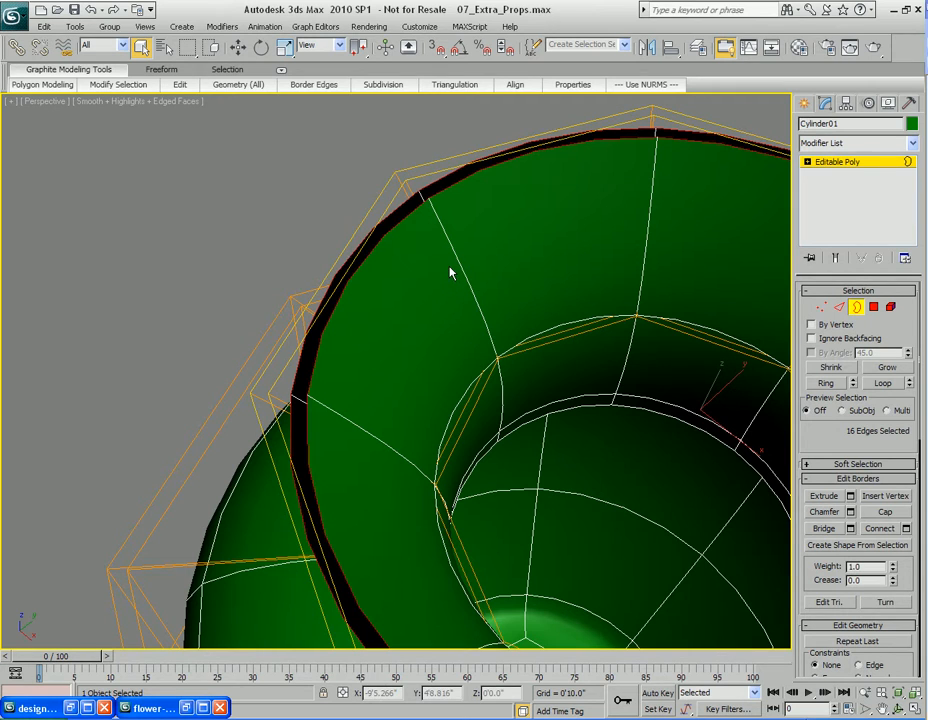
mouse_move(323, 92)
left_click(344, 115)
middle_click_drag(529, 310, 373, 316)
Select a ring of edges across the lip and connect them with 2 segments
key("2")
left_click(263, 405)
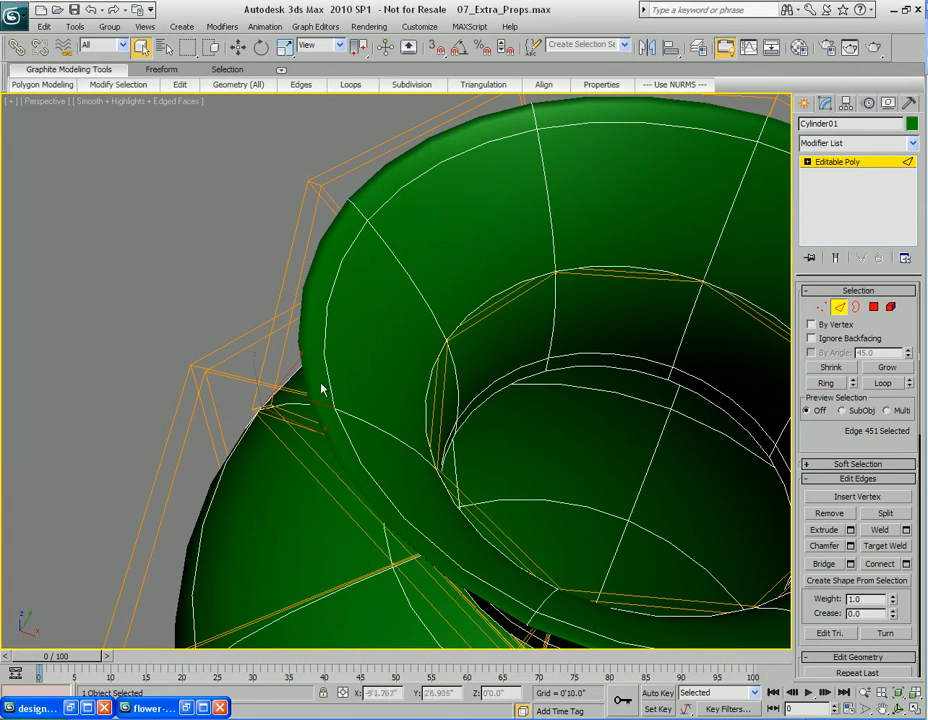
right_click(446, 214)
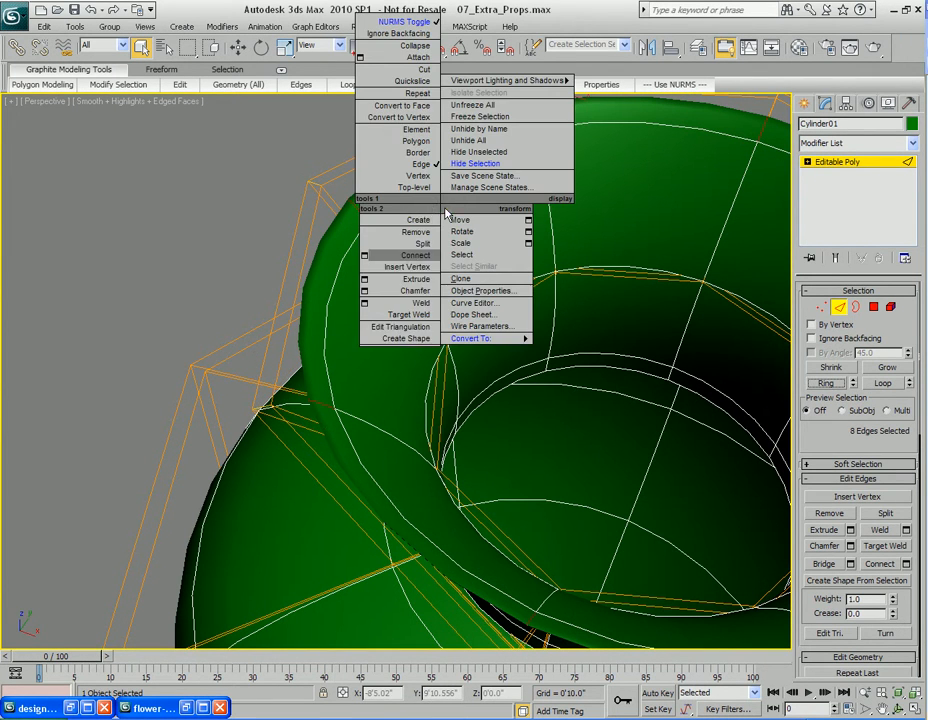
left_click(528, 262)
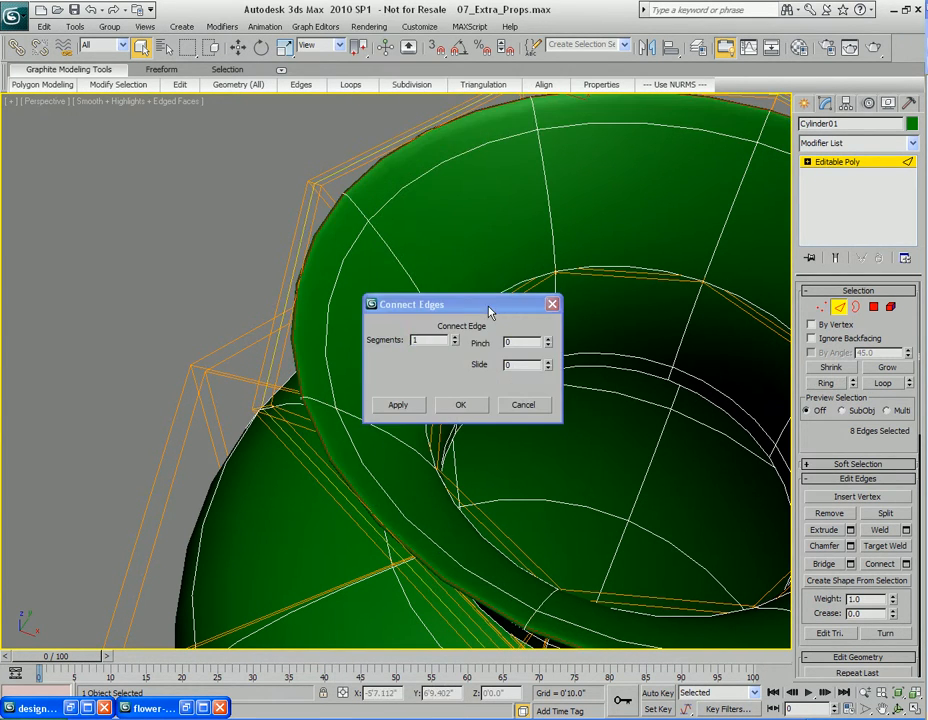
left_click_drag(489, 310, 629, 273)
left_click(595, 300)
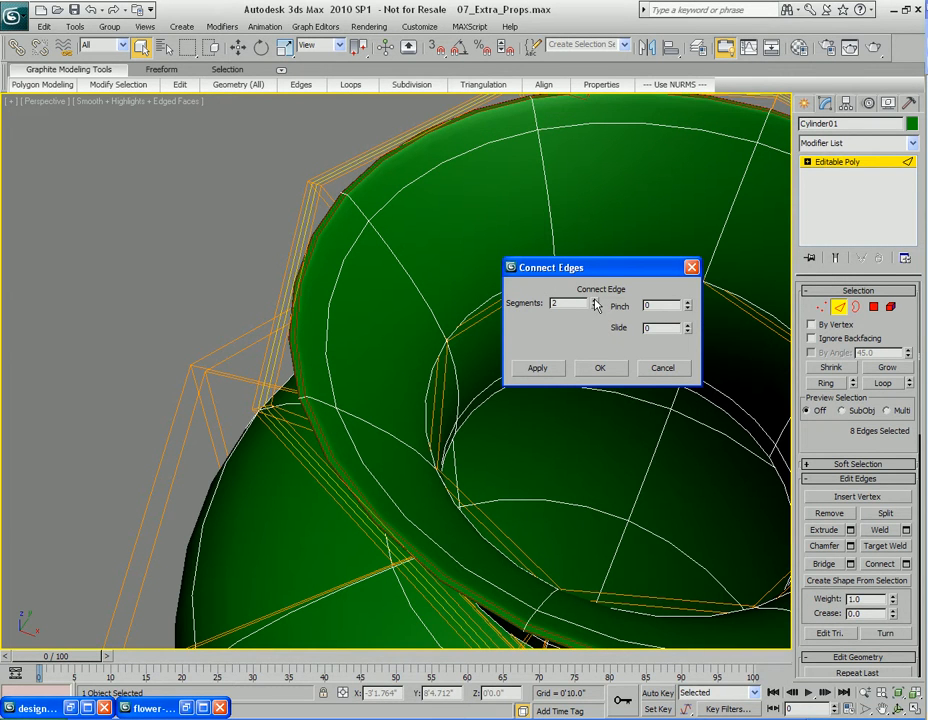
key("shift+q")
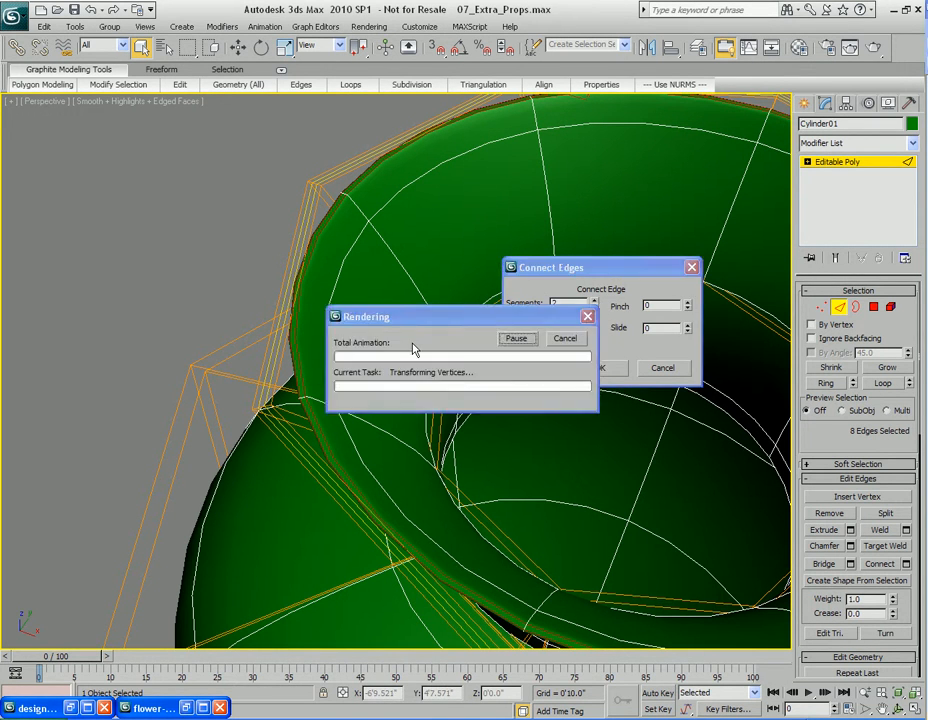
left_click(692, 143)
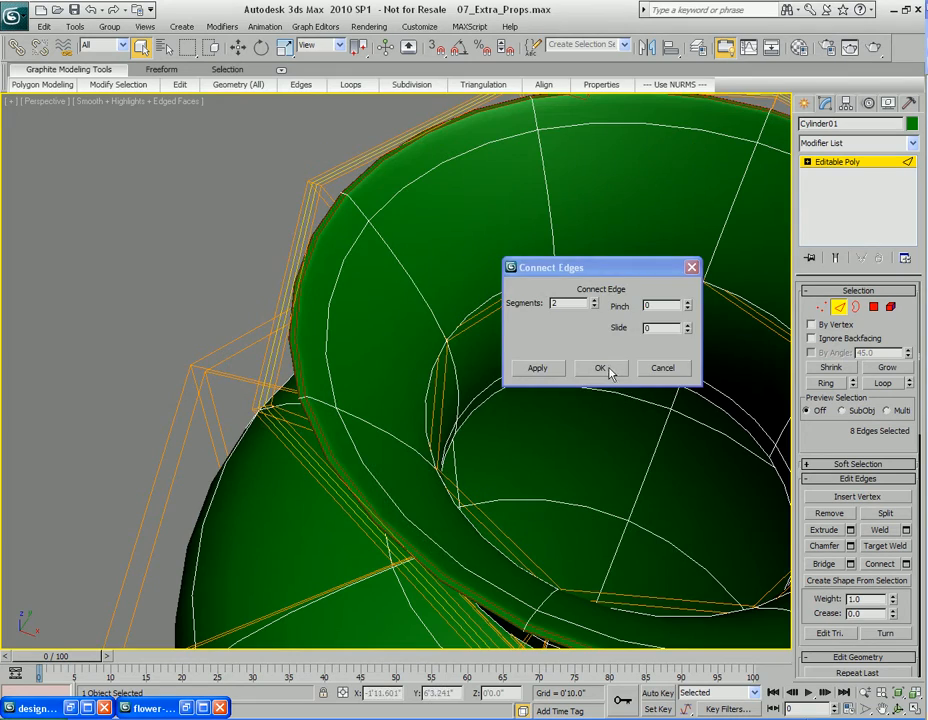
left_click(602, 370)
Render the perspective view repeatedly to check the finished vase
scroll(628, 455, "down", 3)
middle_click_drag(628, 455, 611, 344, "alt")
scroll(630, 448, "down", 3)
key("shift+q")
left_click(692, 143)
key("shift+q")
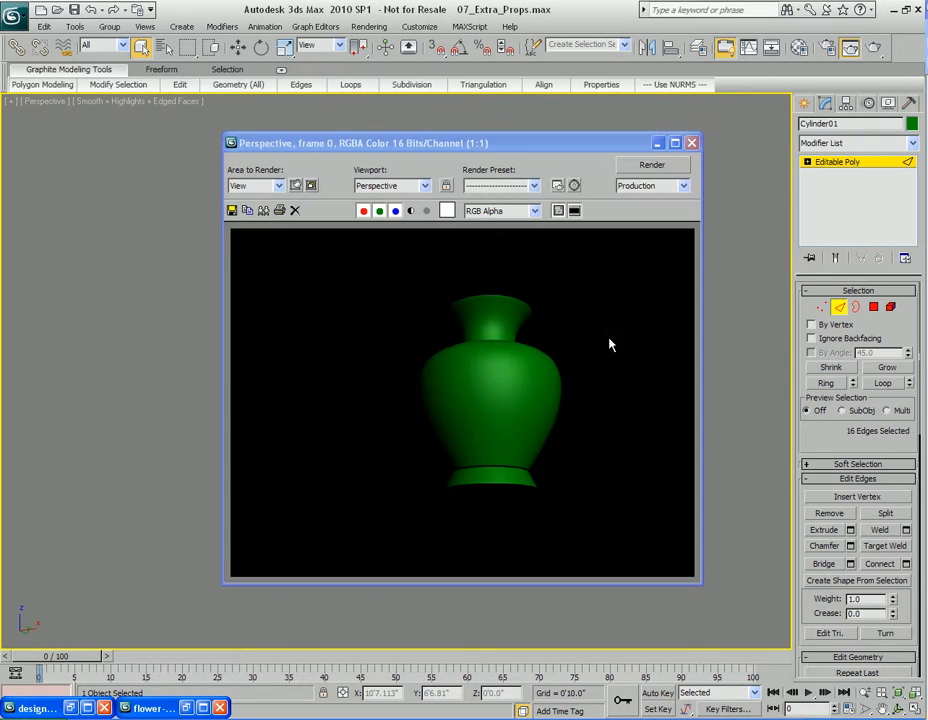
left_click(692, 143)
Rename the new vase as Vase Type 3
middle_click_drag(607, 290, 551, 360, "alt")
key("2")
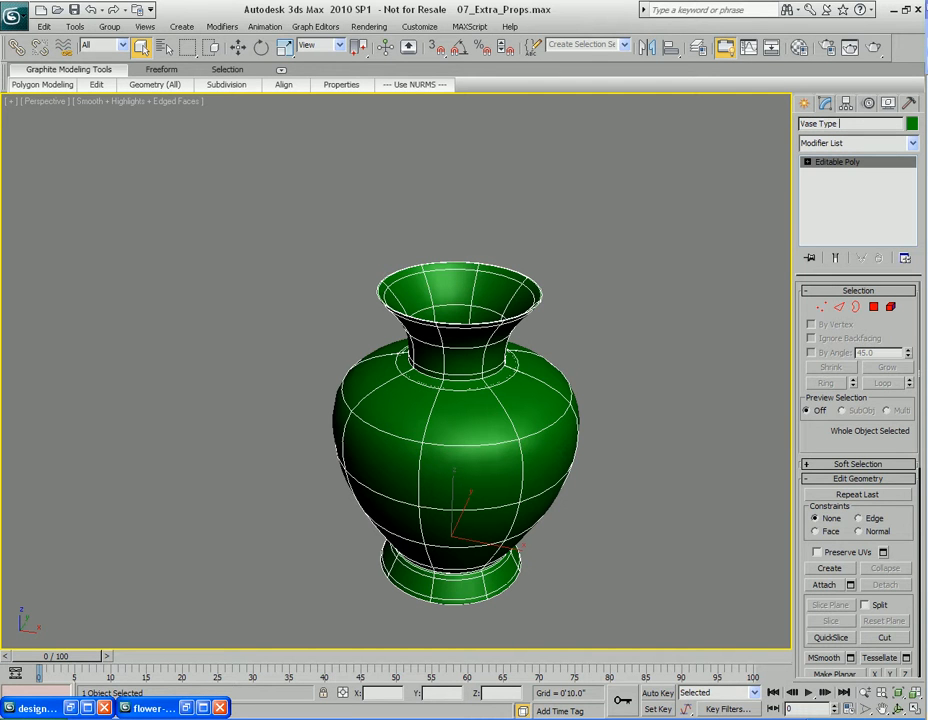
scroll(616, 364, "down", 3)
middle_click_drag(621, 408, 600, 396)
Unhide all objects and move Vase Type 1 to the left of the new vase
right_click(465, 351)
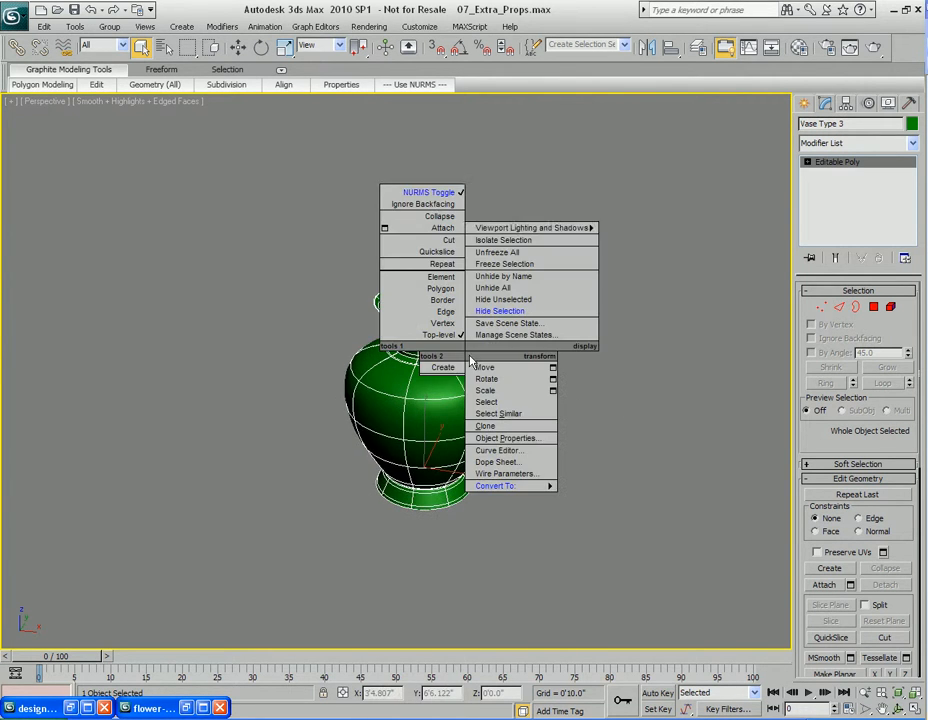
left_click(526, 289)
middle_click_drag(548, 388, 639, 364, "alt")
scroll(697, 373, "down", 3)
left_click(398, 353)
key("w")
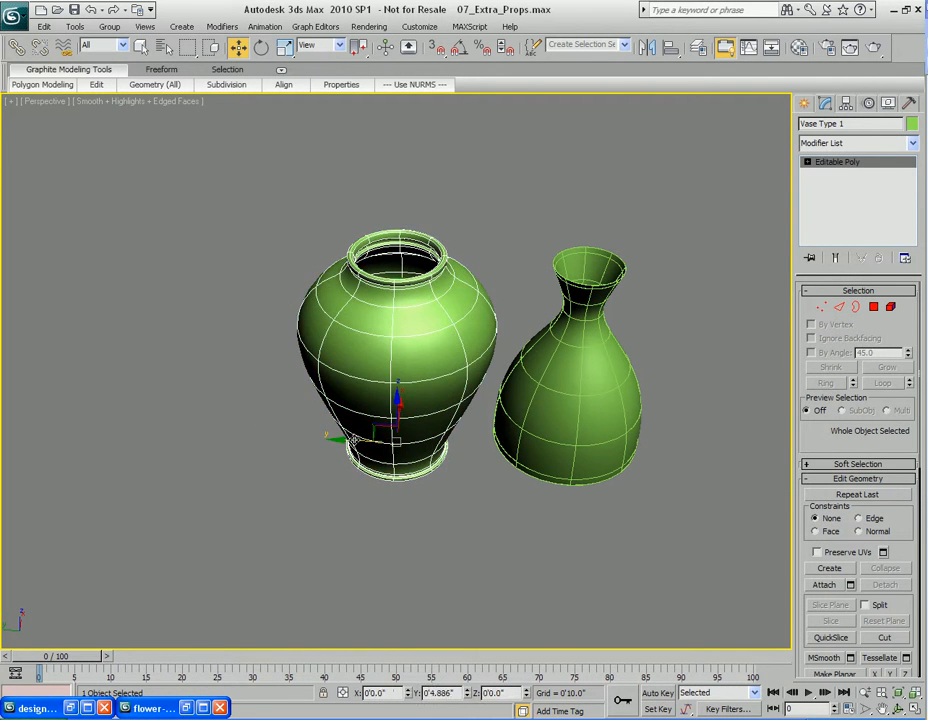
left_click_drag(354, 440, 152, 437)
key("q")
scroll(530, 416, "down", 5)
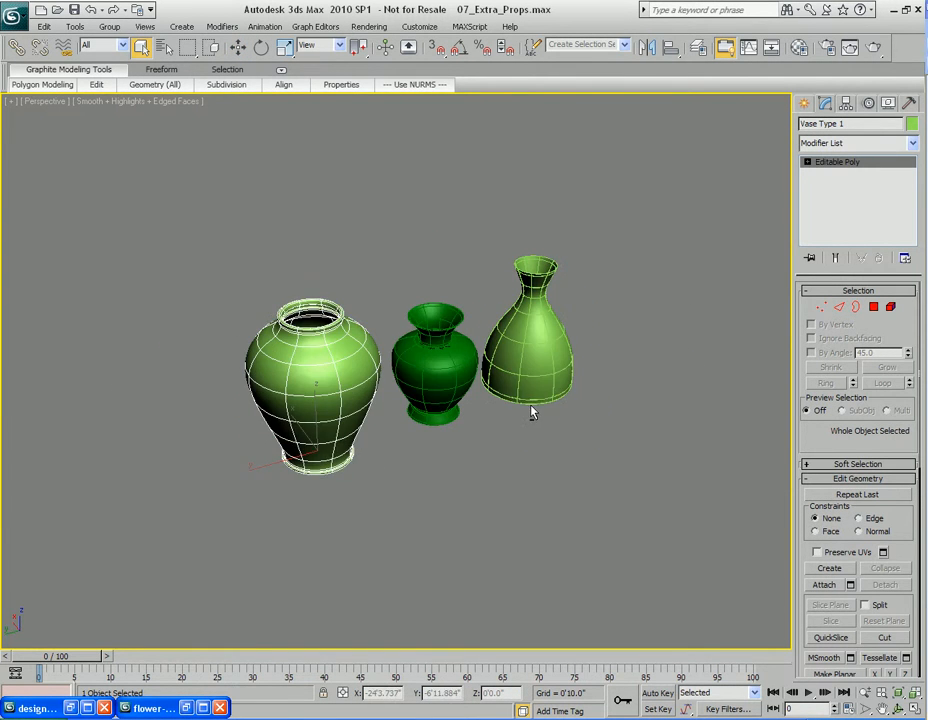
Turn off NURMS smoothing on each of the three vases
left_click(645, 383)
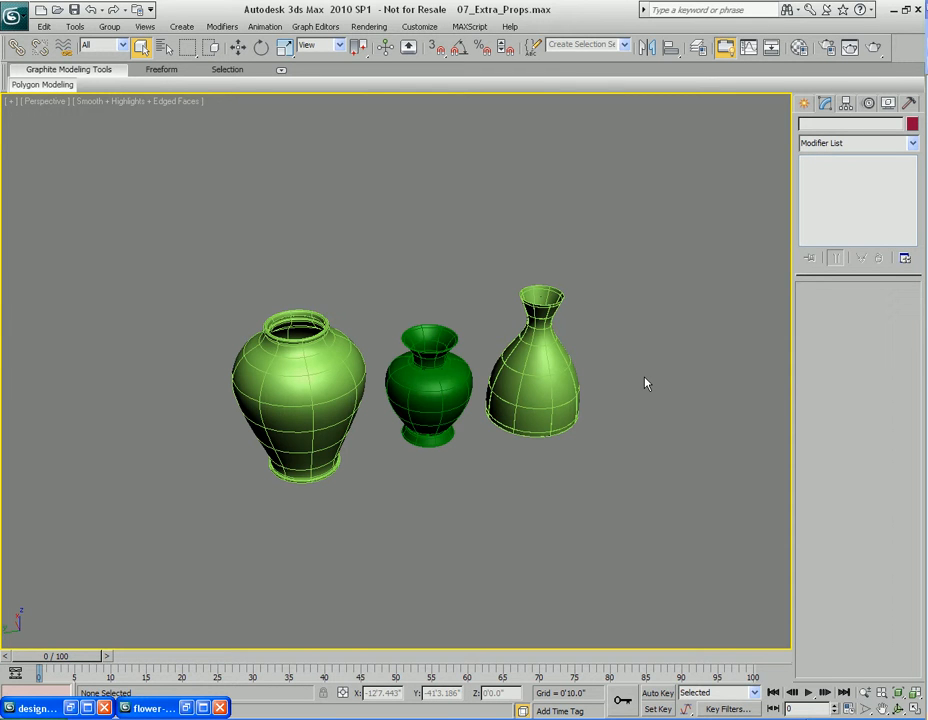
middle_click_drag(645, 383, 559, 424, "alt")
left_click(383, 398)
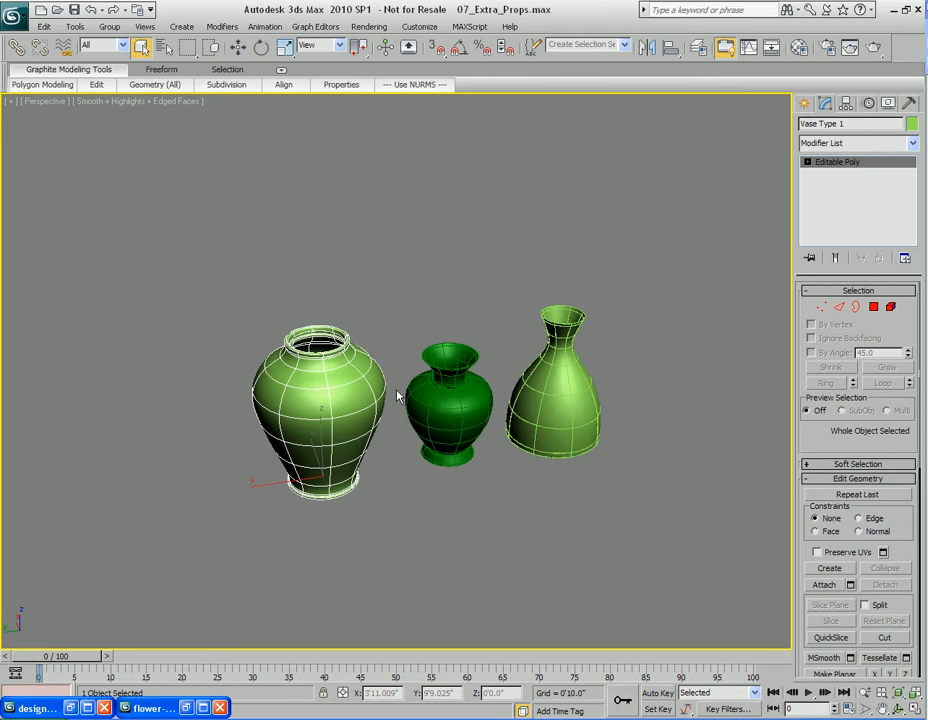
right_click(368, 388)
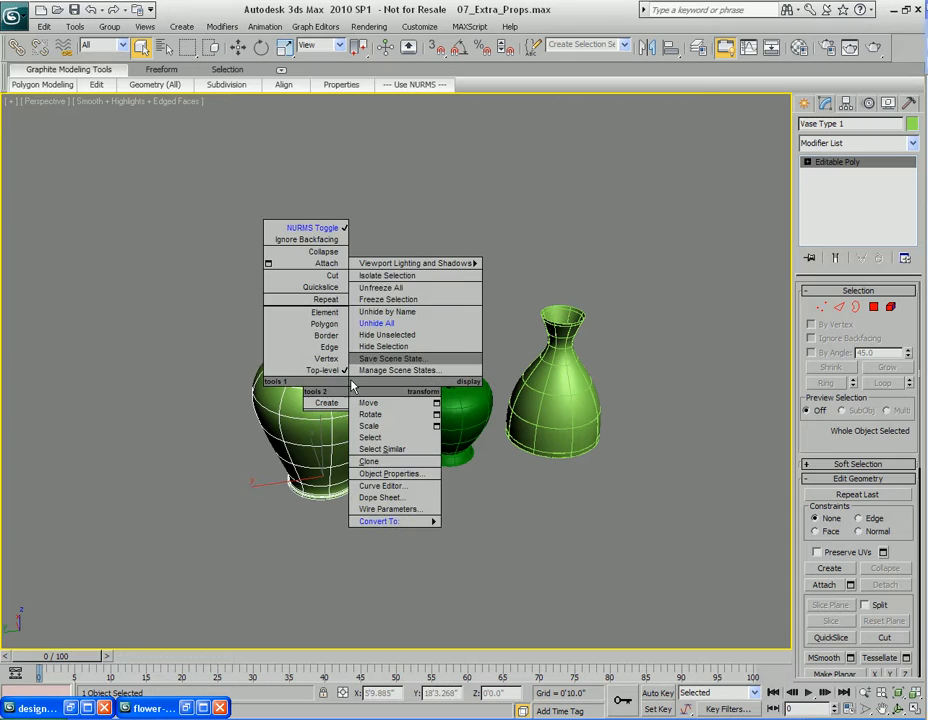
left_click(307, 215)
left_click(468, 408)
right_click(468, 408)
left_click(430, 244)
left_click(568, 395)
right_click(565, 404)
left_click(532, 237)
mouse_move(492, 430)
middle_mouse_down()
mouse_move(524, 453)
mouse_move(502, 414)
middle_mouse_up()
left_click(524, 453)
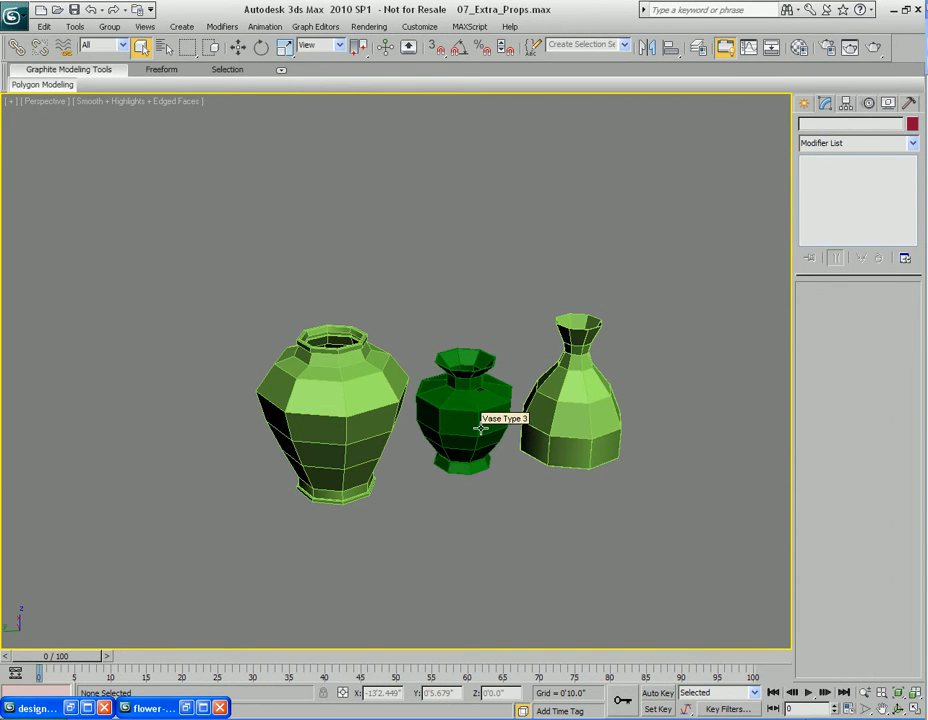
Select all three vases and open the export dialog with the gw::OBJ-Exporter file type
mouse_move(485, 429)
middle_mouse_down("alt")
mouse_move(458, 425)
mouse_move(487, 428)
middle_mouse_up("alt")
left_click(329, 389)
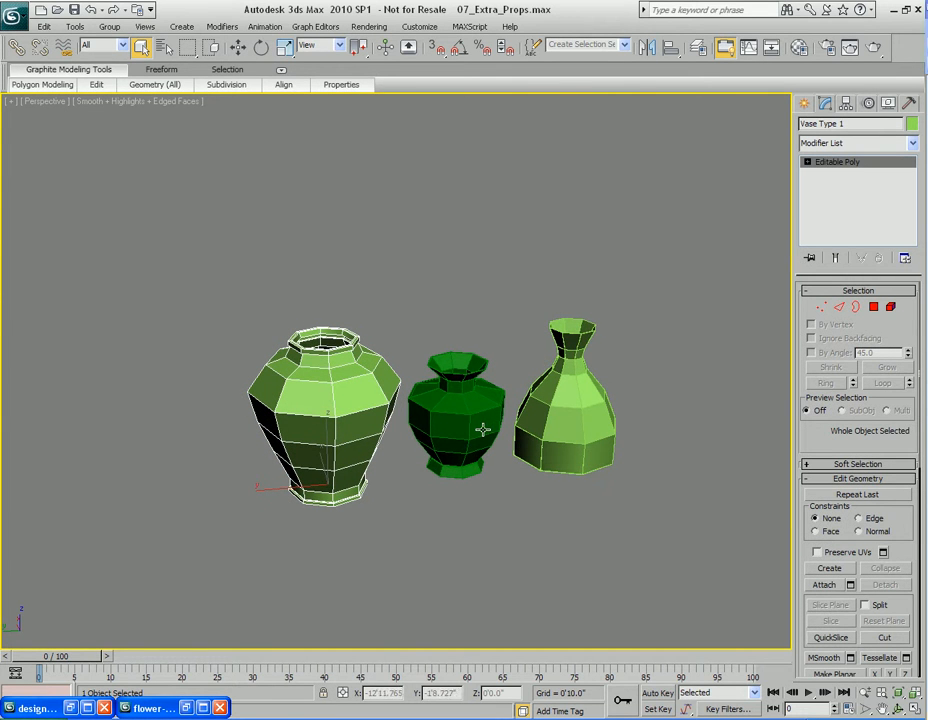
left_click_drag(252, 278, 684, 532)
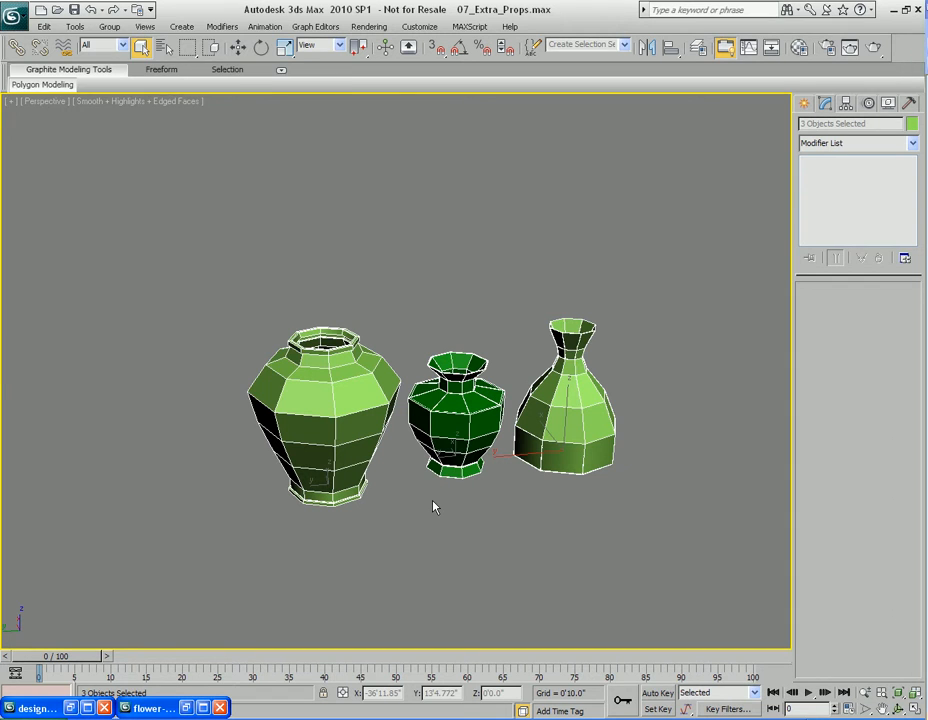
key("alt+f")
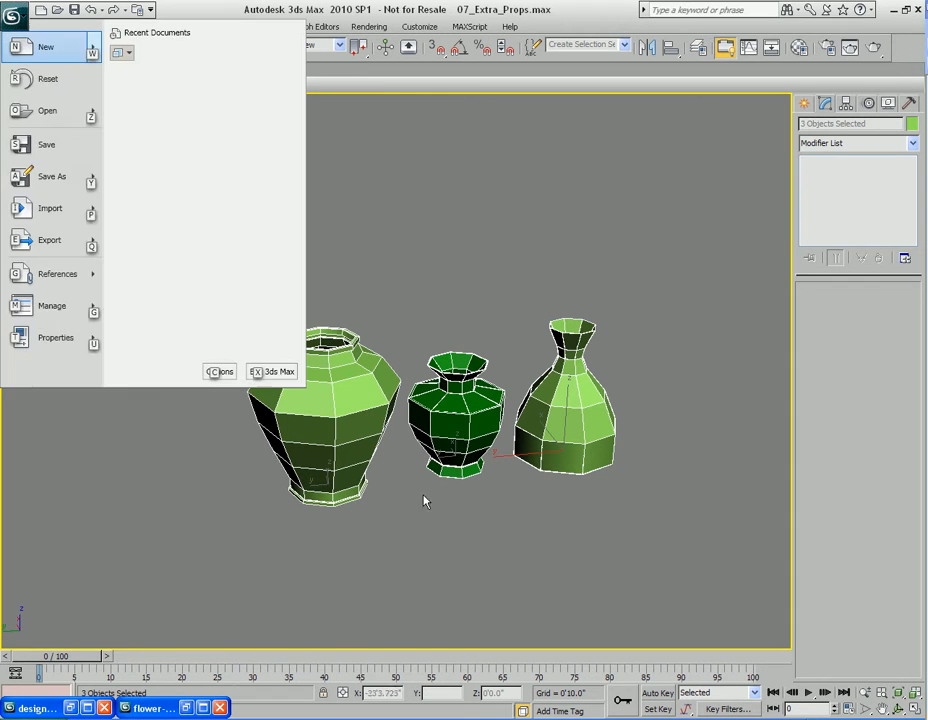
left_click(67, 253)
left_click(634, 520)
key("alt+f")
left_click(172, 118)
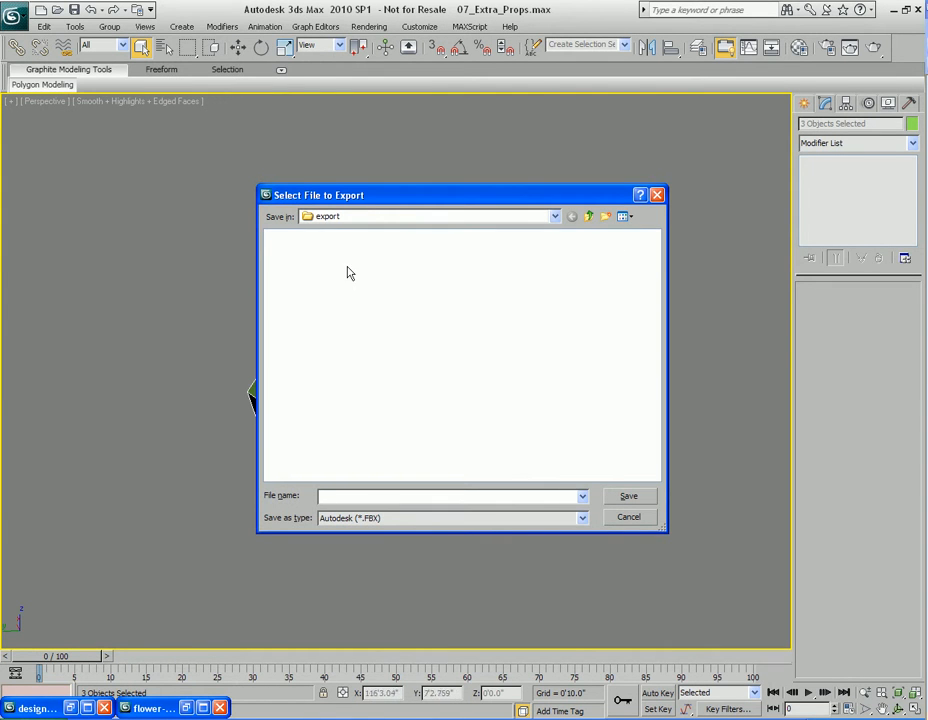
left_click(449, 518)
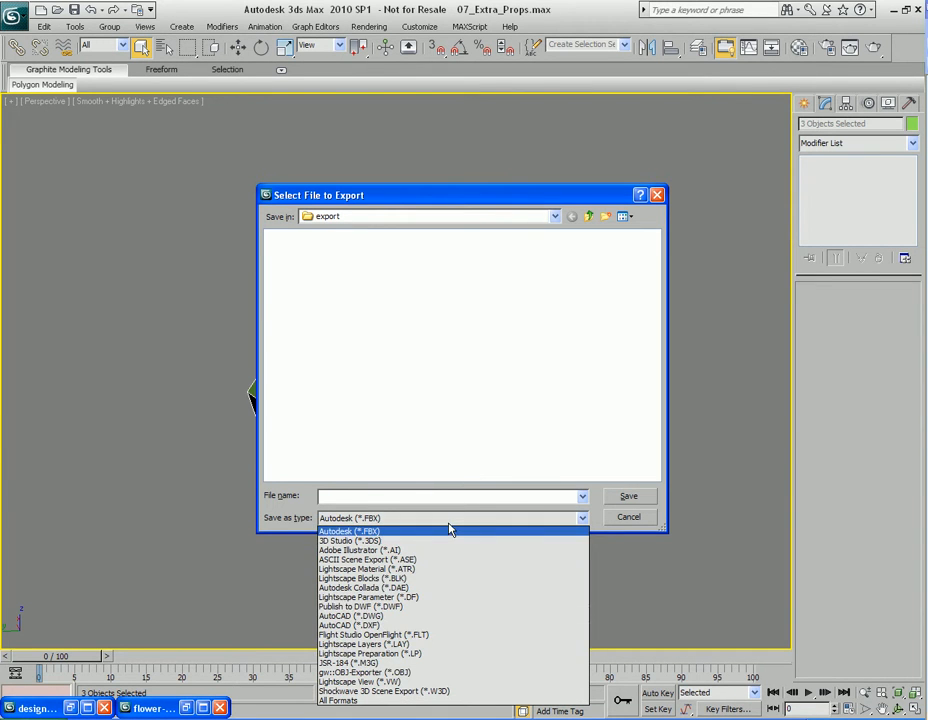
left_click(441, 672)
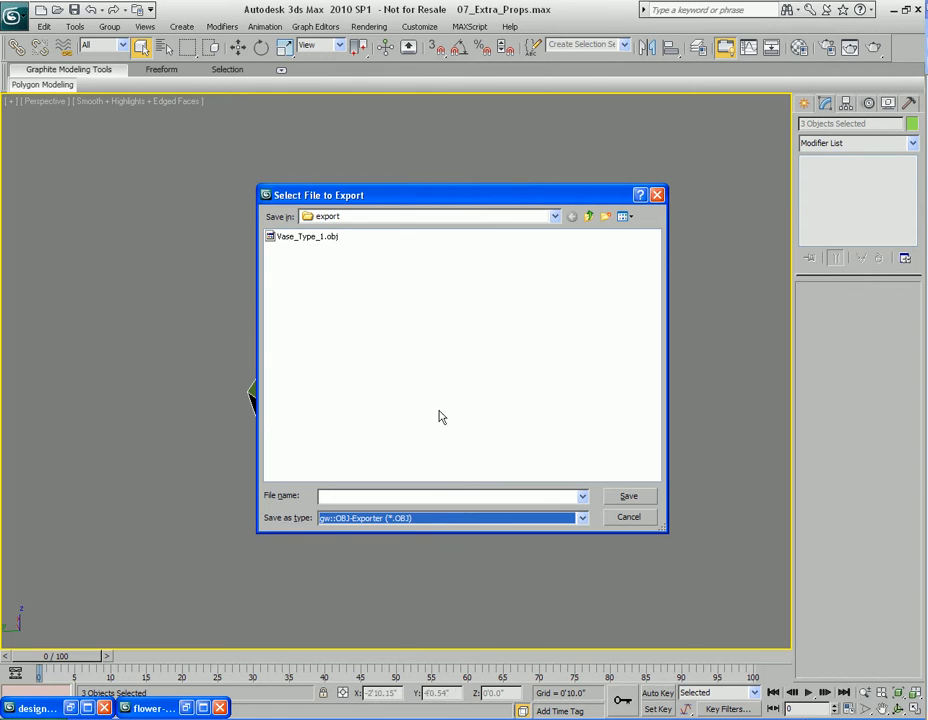
Delete the existing Vase_Type_1.obj file from the export folder
left_click(320, 240)
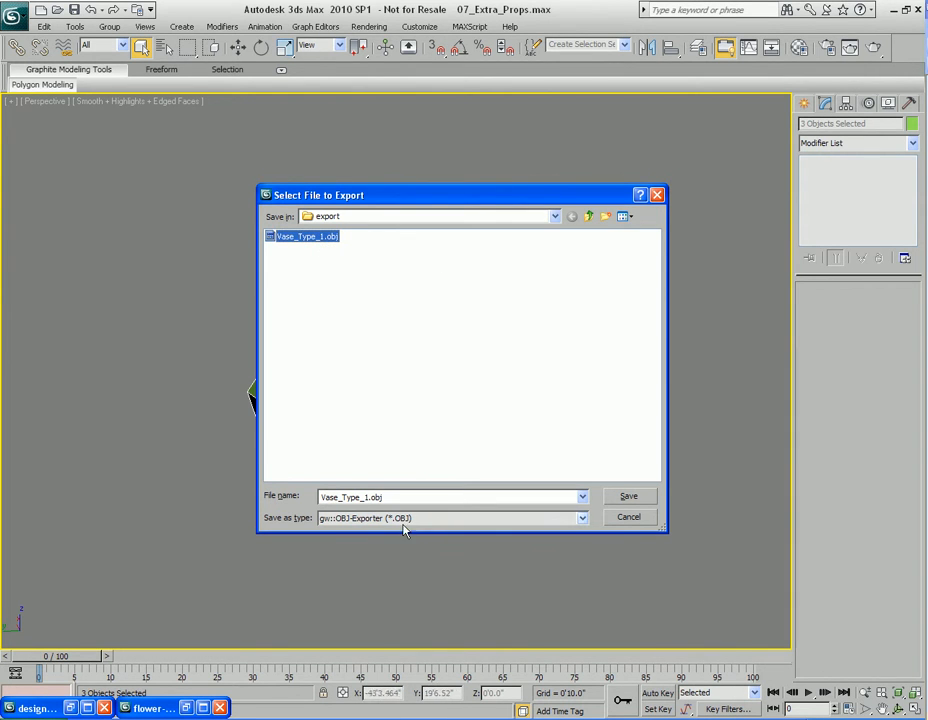
key("Delete")
key("Return")
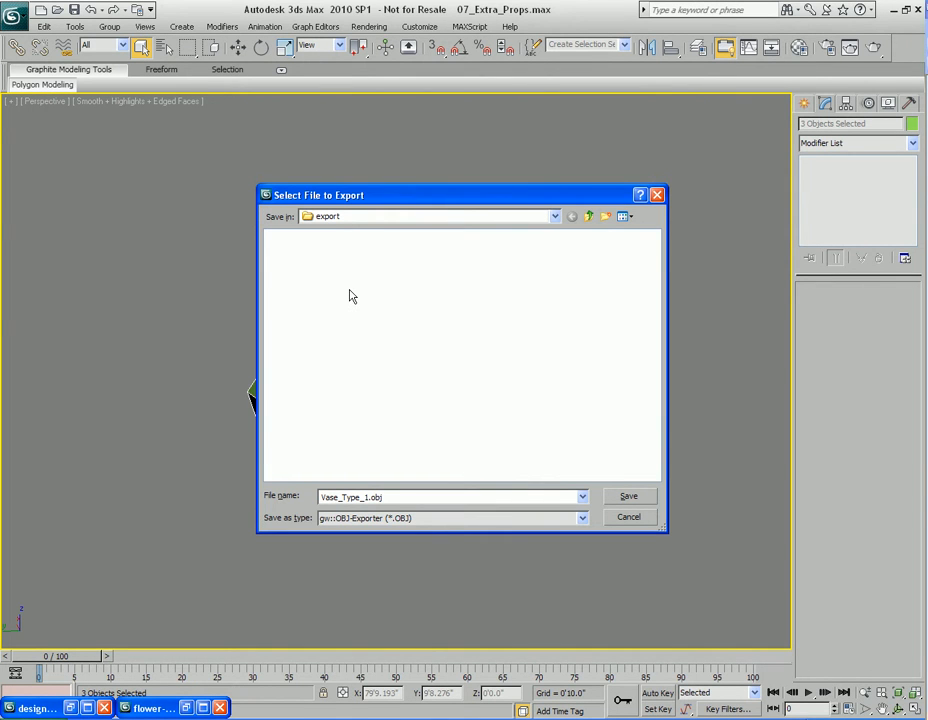
Name the OBJ export file Vases and confirm it
double_click(451, 497)
key("BackSpace")
left_click(455, 518)
left_click(460, 677)
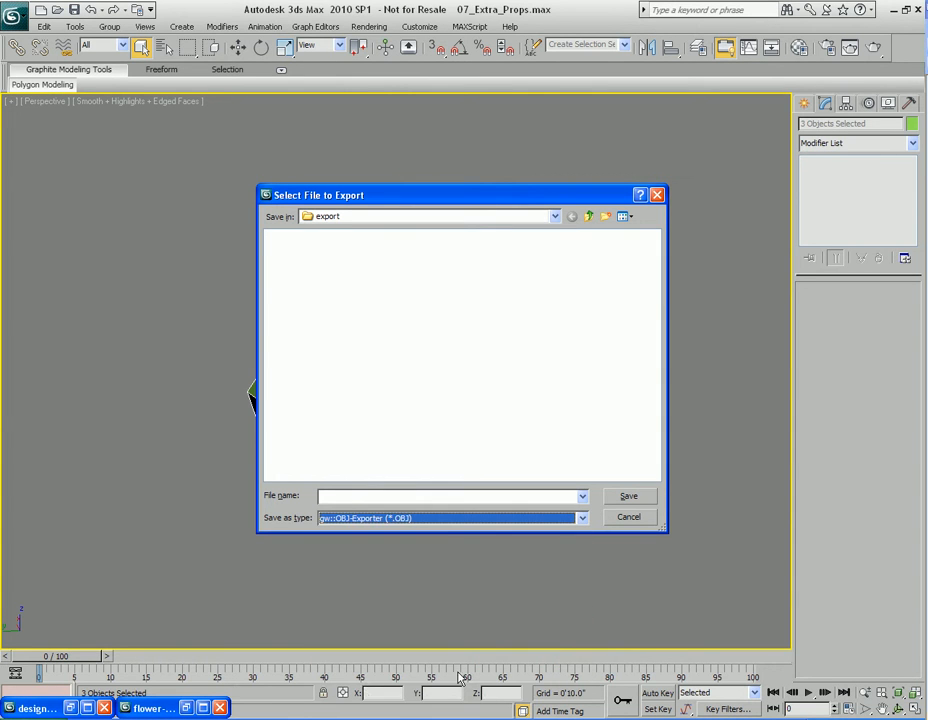
left_click(441, 497)
type("Vases")
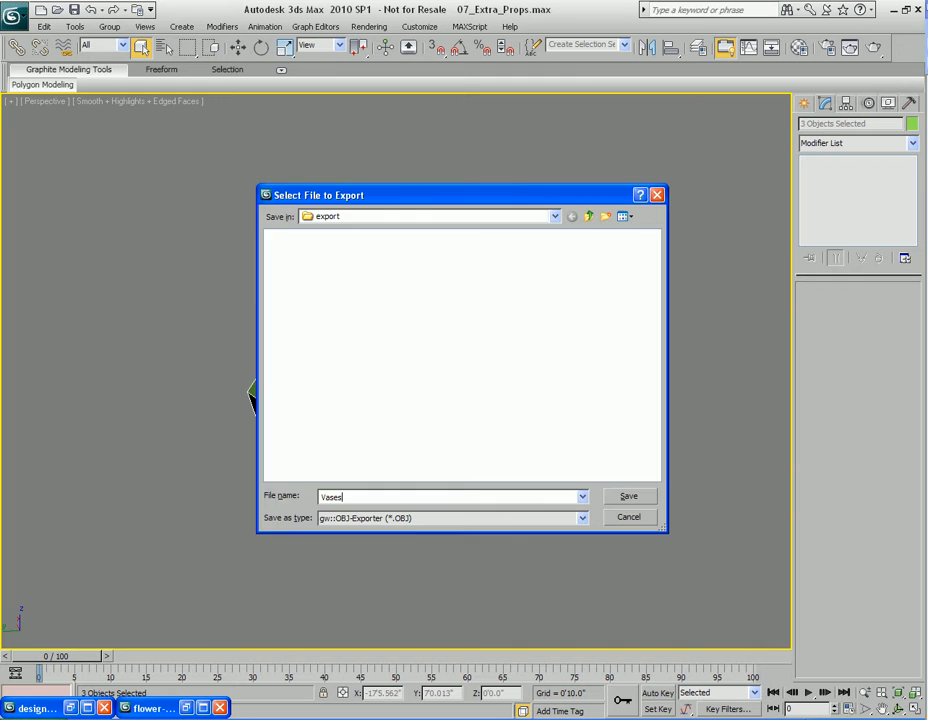
key("Return")
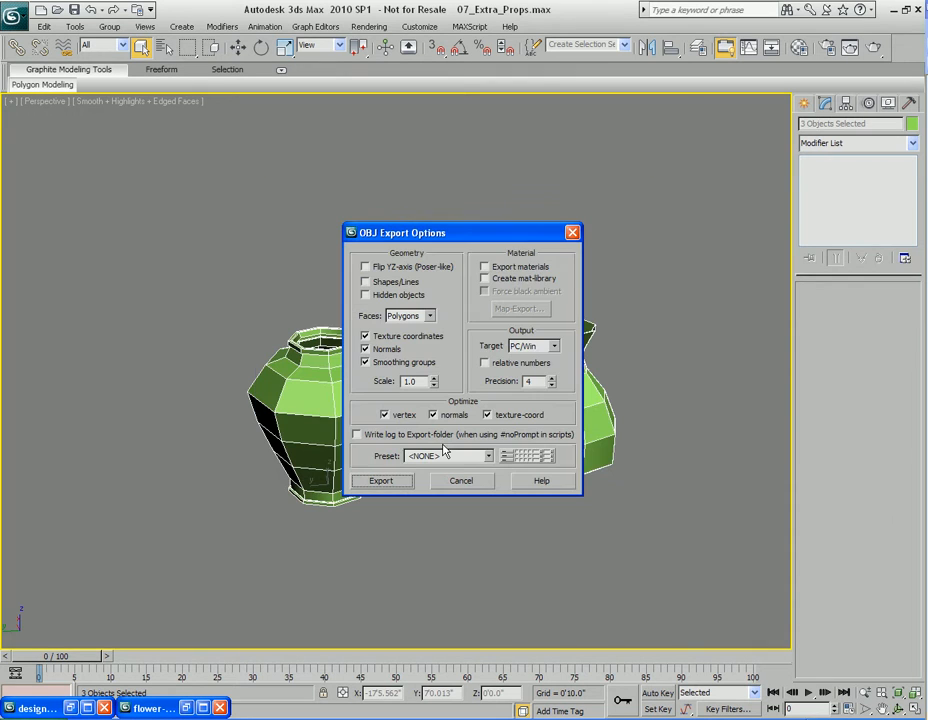
Export the OBJ with Faces set to Polygons, close the export statistics, and deselect the vases
left_click(431, 316)
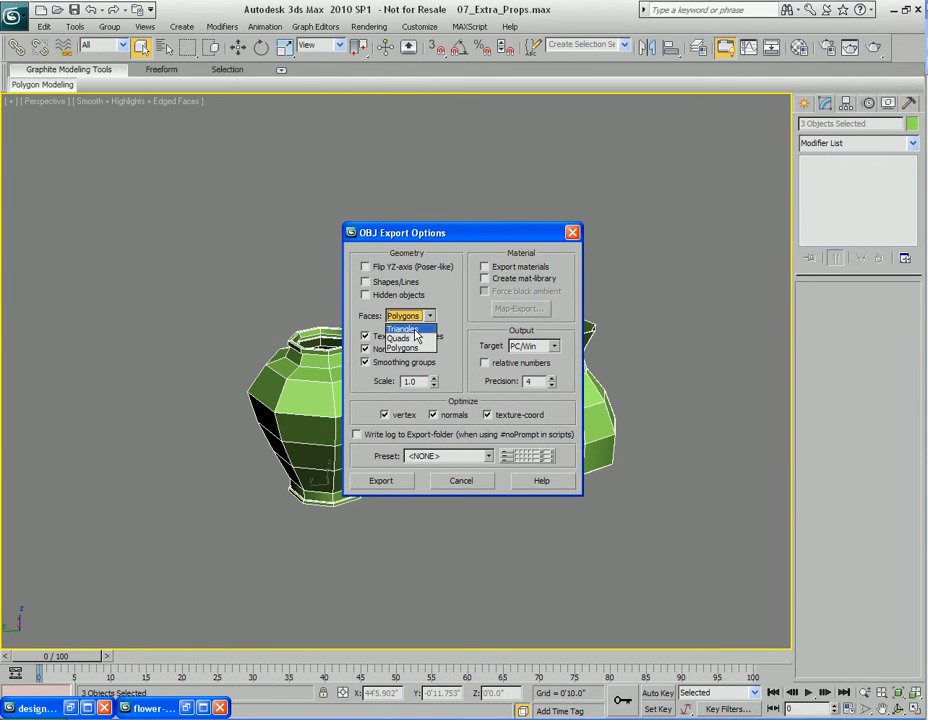
left_click(428, 346)
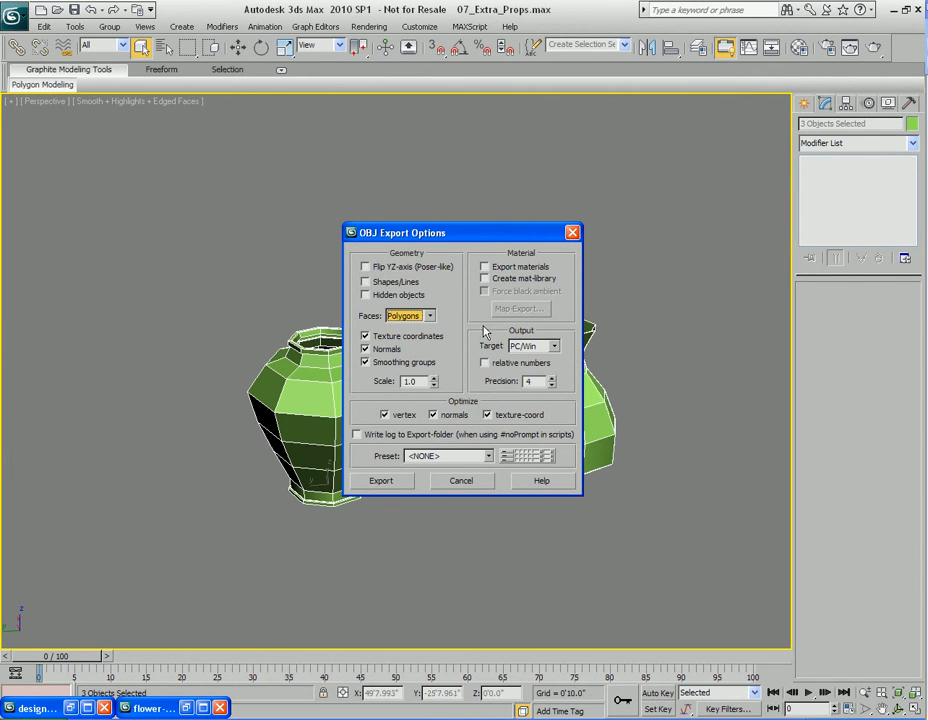
left_click(383, 481)
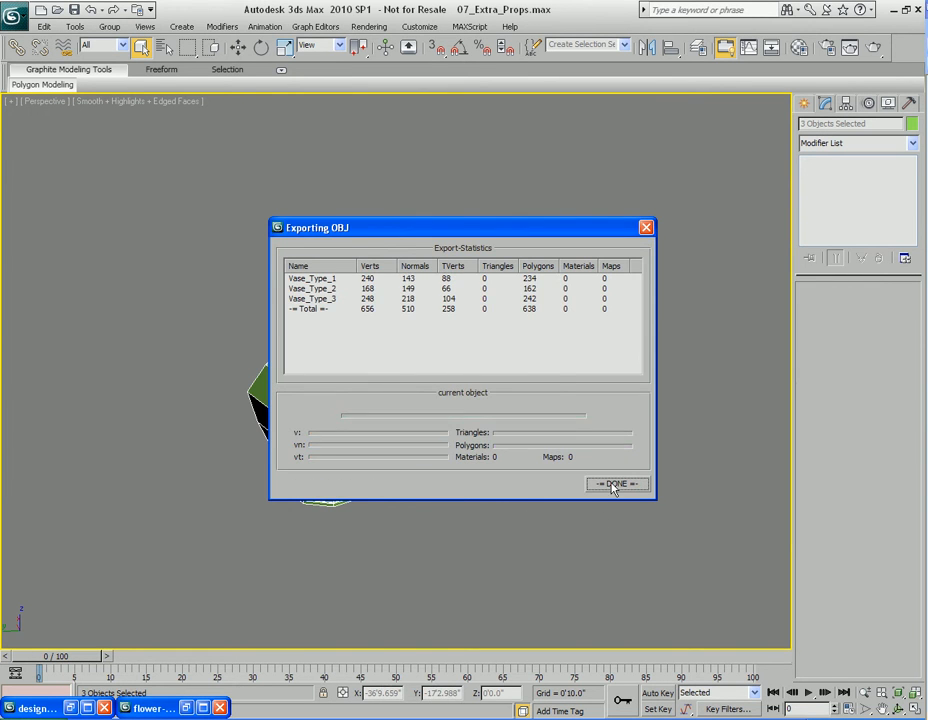
left_click(614, 484)
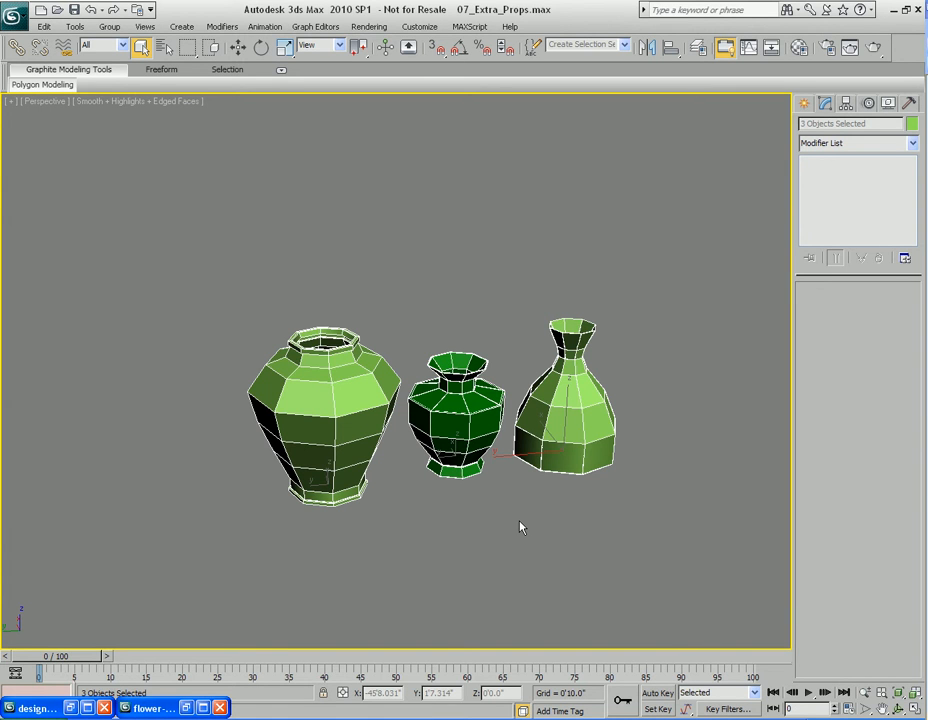
left_click(477, 557)
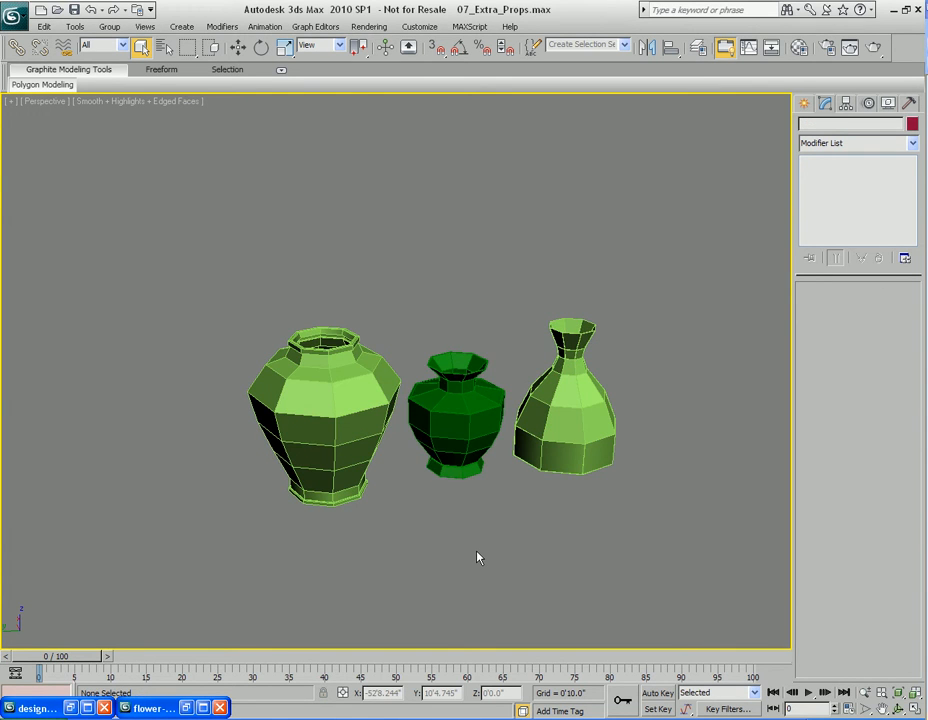